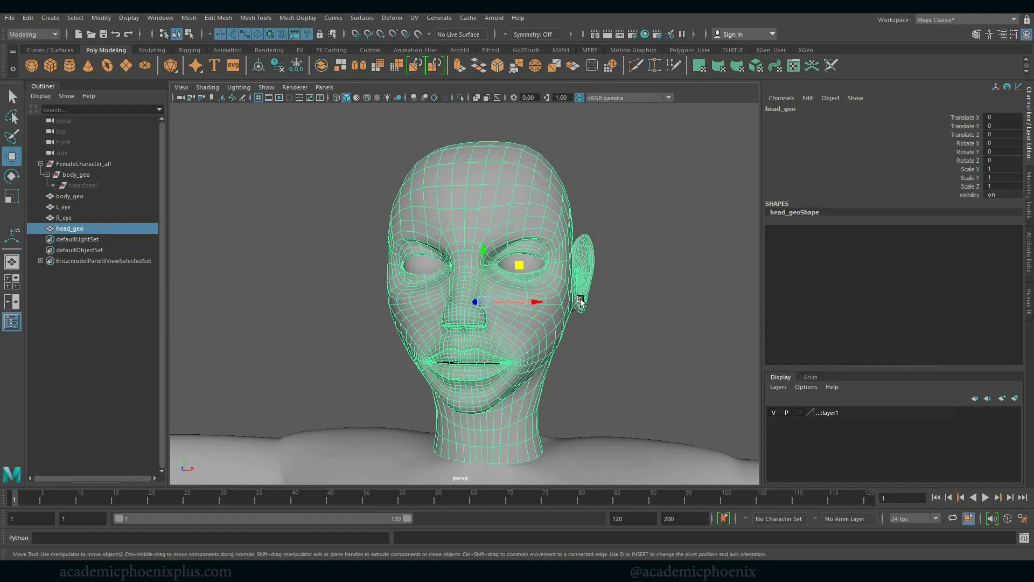
Examine the female character's head, eyes and ear from several angles and distances.
{"action": "left_click", "coordinate": [613, 325]}
{"action": "middle_click_drag", "start_coordinate": [592, 268], "coordinate": [563, 262], "text": "alt"}
{"action": "right_click_drag", "start_coordinate": [563, 262], "coordinate": [609, 270], "text": "alt"}
{"action": "left_click_drag", "start_coordinate": [610, 270], "coordinate": [616, 323], "text": "alt"}
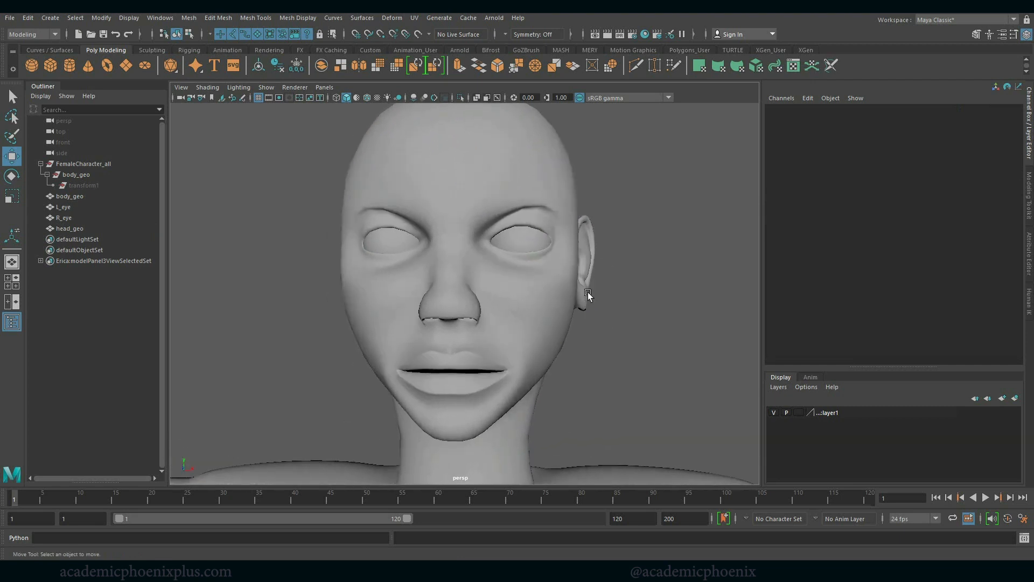
{"action": "left_click_drag", "start_coordinate": [586, 276], "coordinate": [605, 314], "text": "alt"}
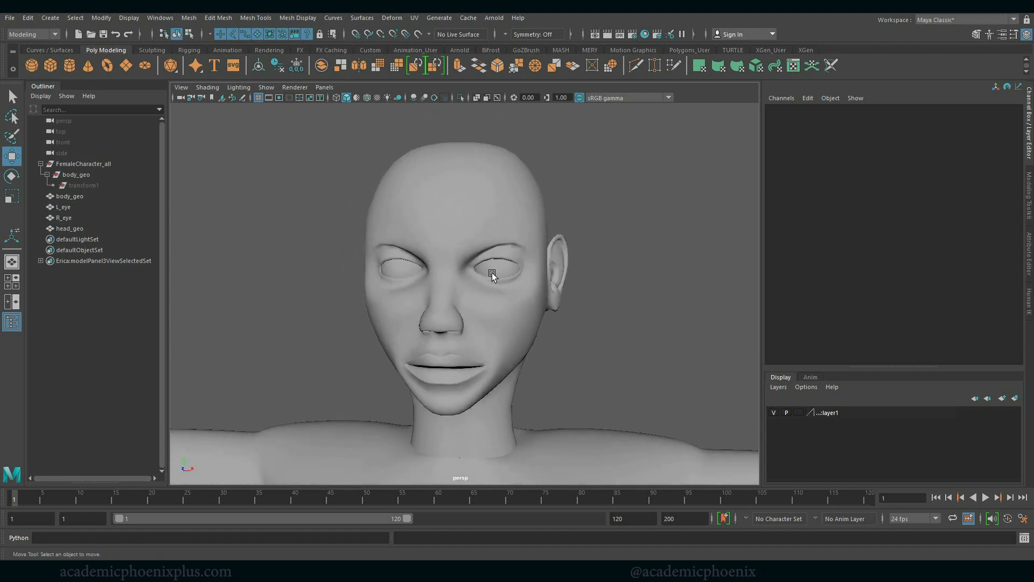
{"action": "right_click_drag", "start_coordinate": [492, 275], "coordinate": [568, 261], "text": "alt"}
{"action": "middle_click_drag", "start_coordinate": [545, 274], "coordinate": [619, 272], "text": "alt"}
{"action": "left_click_drag", "start_coordinate": [619, 271], "coordinate": [561, 300], "text": "alt"}
{"action": "left_click", "coordinate": [561, 300]}
{"action": "right_click_drag", "start_coordinate": [629, 286], "coordinate": [497, 272], "text": "alt"}
{"action": "right_click_drag", "start_coordinate": [554, 306], "coordinate": [736, 311], "text": "alt"}
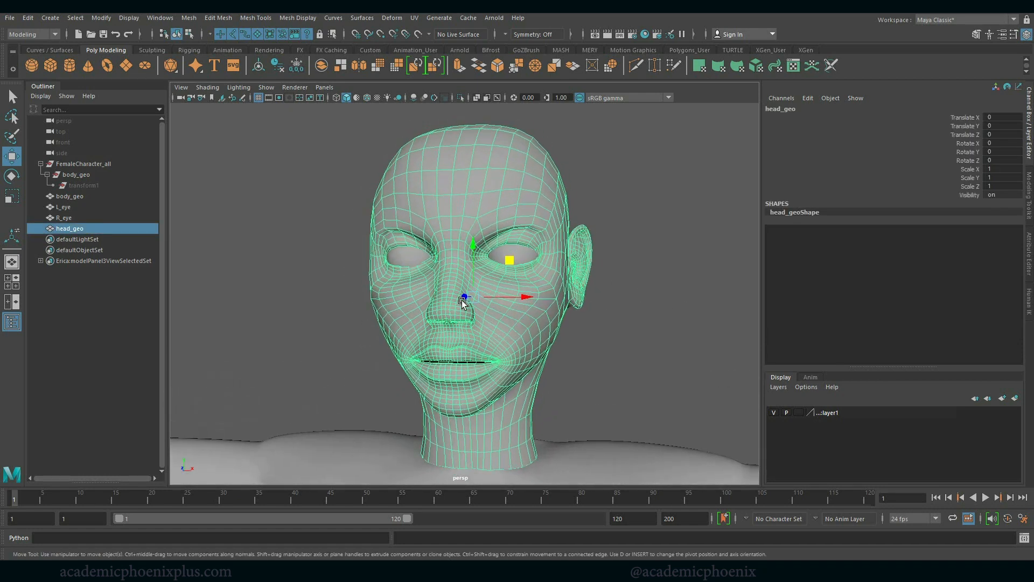
Open the UV Editor for both eyes and the head.
{"action": "left_click", "coordinate": [530, 261]}
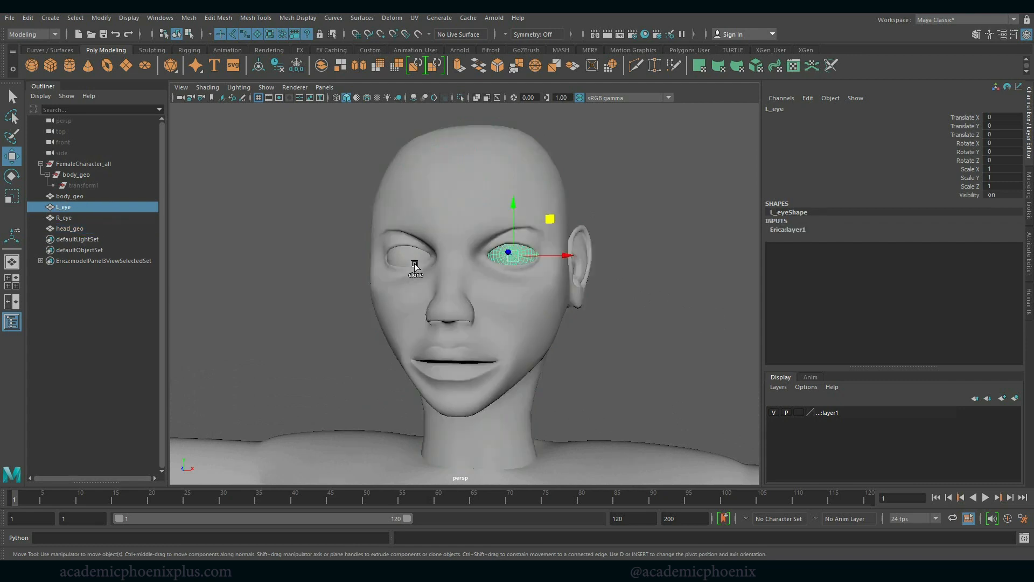
{"action": "left_click", "coordinate": [411, 261], "text": "shift"}
{"action": "left_click", "coordinate": [540, 342], "text": "shift"}
{"action": "left_click", "coordinate": [413, 19]}
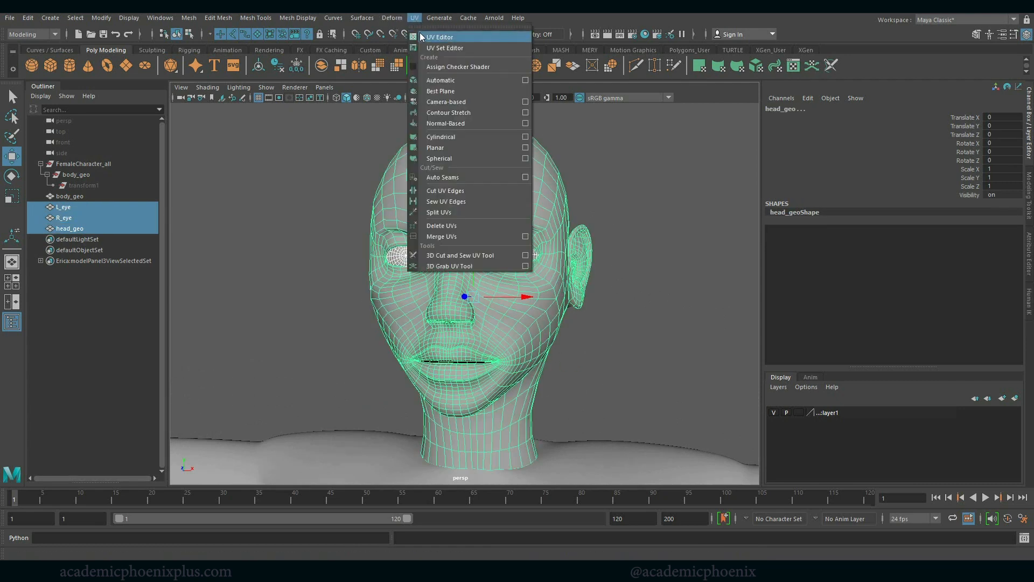
{"action": "left_click", "coordinate": [421, 37]}
{"action": "left_click", "coordinate": [619, 242]}
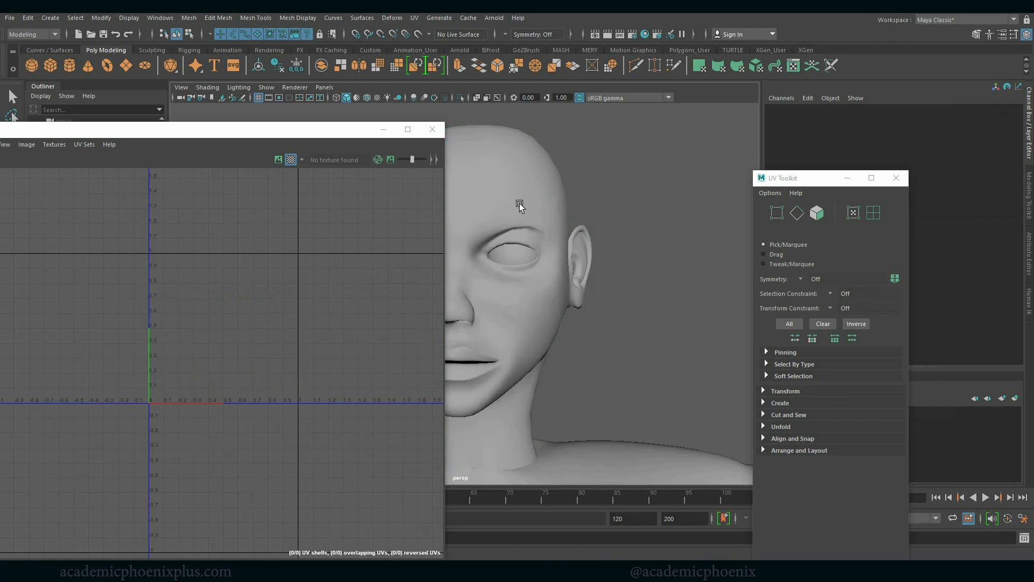
Inspect the left eye's full UV layout in the UV Editor, then close the UV Editor and UV Toolkit.
{"action": "left_click", "coordinate": [515, 202]}
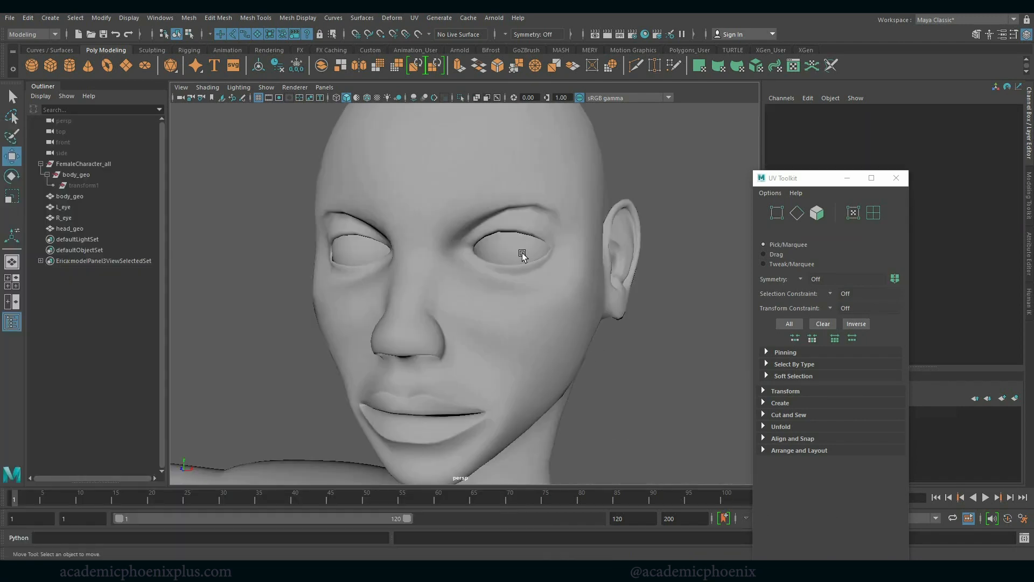
{"action": "left_click", "coordinate": [509, 246]}
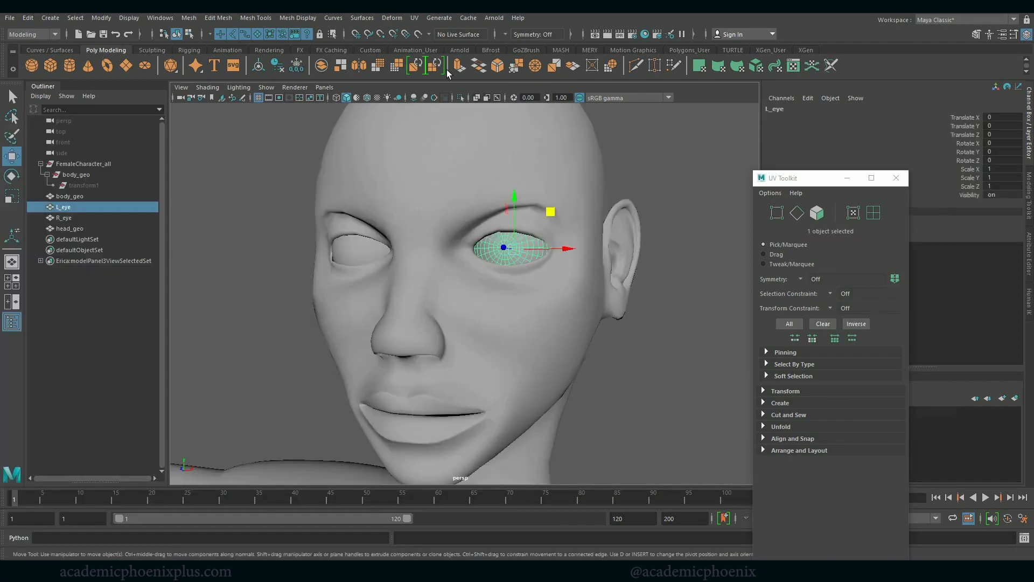
{"action": "left_click", "coordinate": [419, 21]}
{"action": "left_click", "coordinate": [437, 36]}
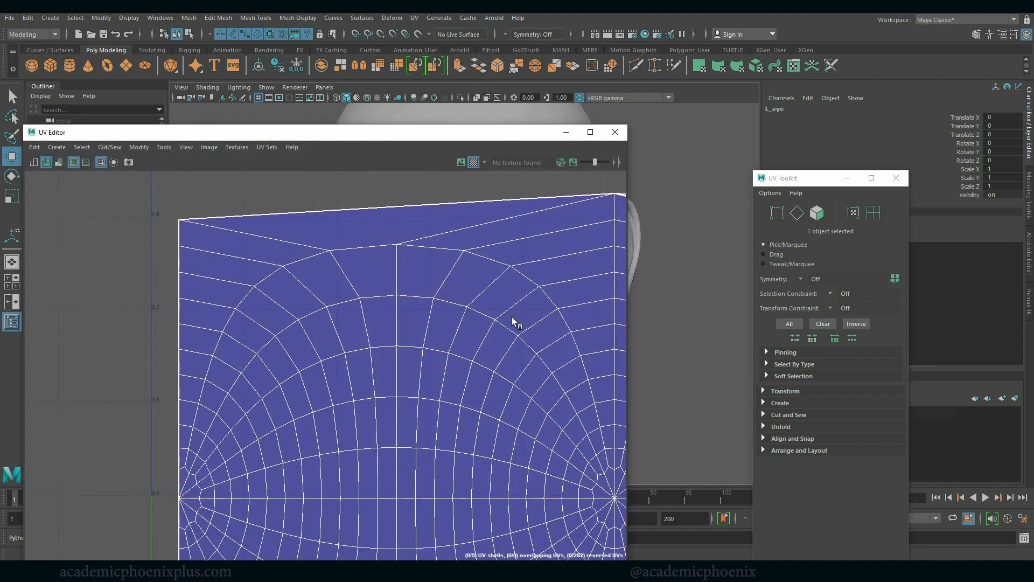
{"action": "right_click_drag", "start_coordinate": [527, 347], "coordinate": [2, 319], "text": "alt"}
{"action": "middle_click_drag", "start_coordinate": [488, 349], "coordinate": [352, 317], "text": "alt"}
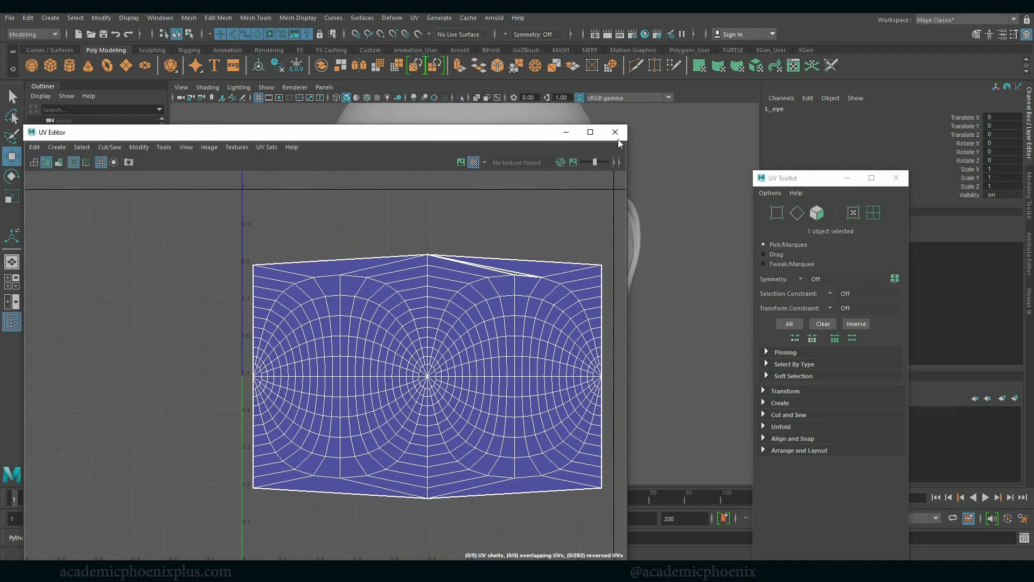
{"action": "left_click", "coordinate": [615, 136]}
{"action": "left_click_drag", "start_coordinate": [370, 224], "coordinate": [582, 295]}
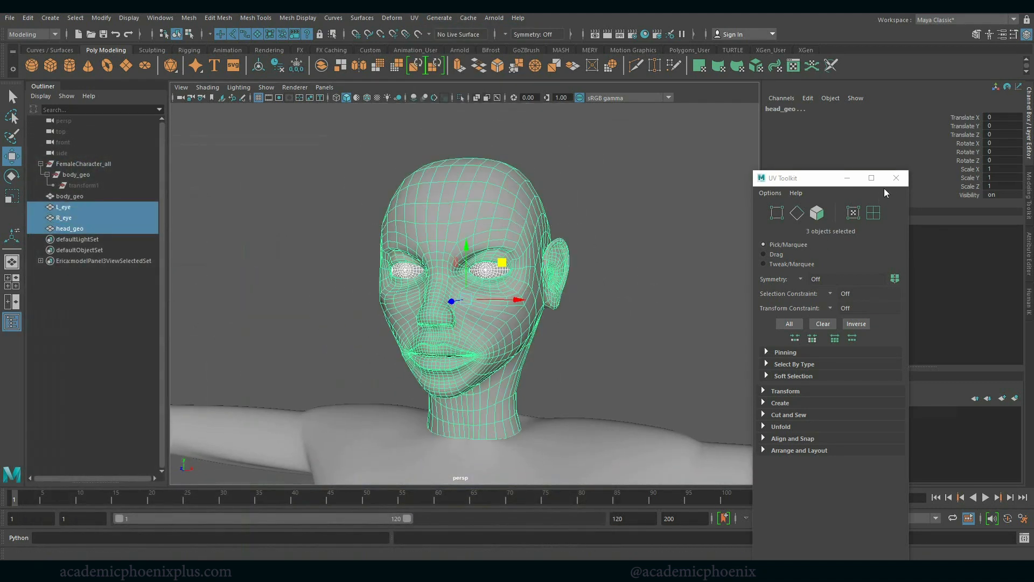
{"action": "left_click", "coordinate": [896, 179]}
Check the two eyes and the head as separate objects by selecting them in turn.
{"action": "left_click", "coordinate": [636, 255]}
{"action": "left_click", "coordinate": [488, 270]}
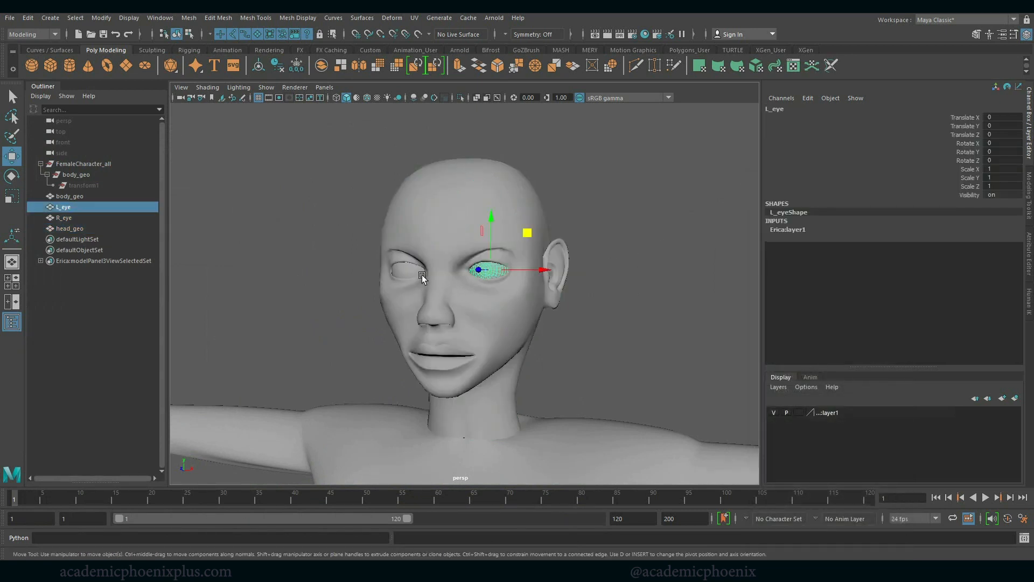
{"action": "left_click", "coordinate": [416, 273], "text": "shift"}
{"action": "left_click", "coordinate": [478, 209]}
{"action": "left_click", "coordinate": [591, 326]}
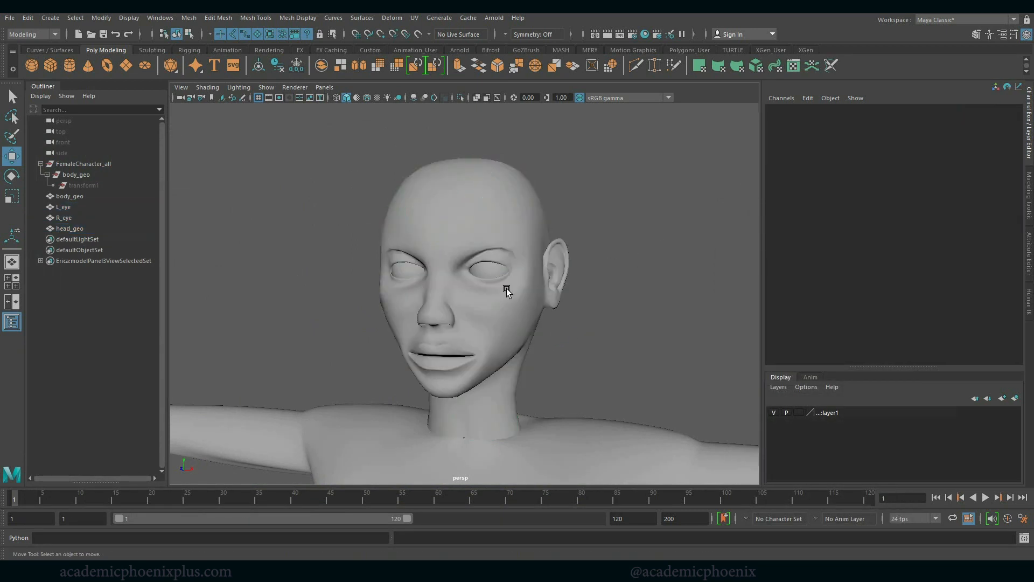
{"action": "left_click", "coordinate": [489, 274]}
{"action": "left_click", "coordinate": [416, 271], "text": "shift"}
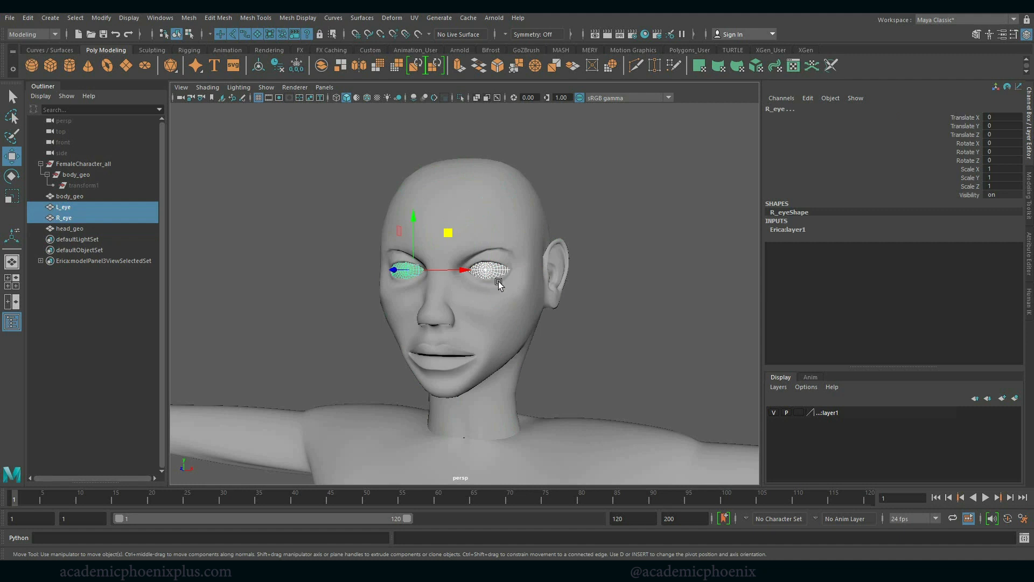
{"action": "left_click", "coordinate": [525, 331]}
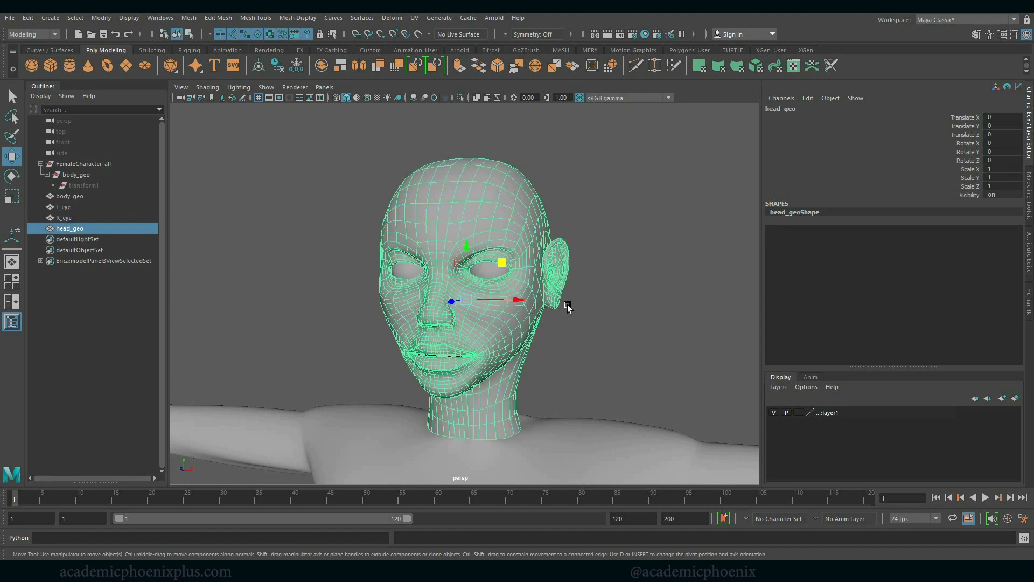
{"action": "left_click", "coordinate": [591, 314]}
{"action": "left_click", "coordinate": [491, 271]}
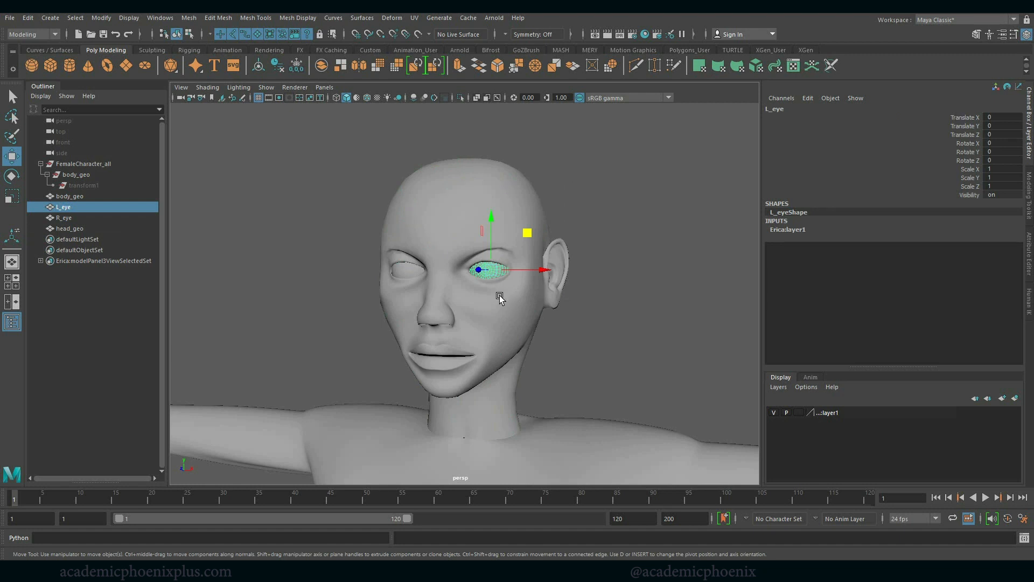
{"action": "right_click_drag", "start_coordinate": [534, 242], "coordinate": [593, 251], "text": "alt"}
{"action": "left_click", "coordinate": [380, 260], "text": "shift"}
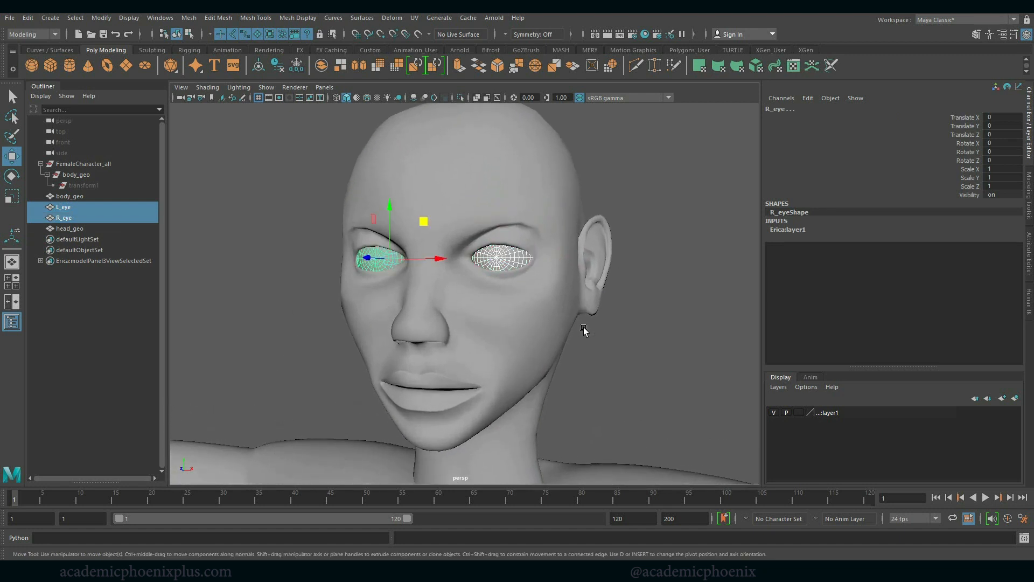
{"action": "left_click", "coordinate": [555, 298]}
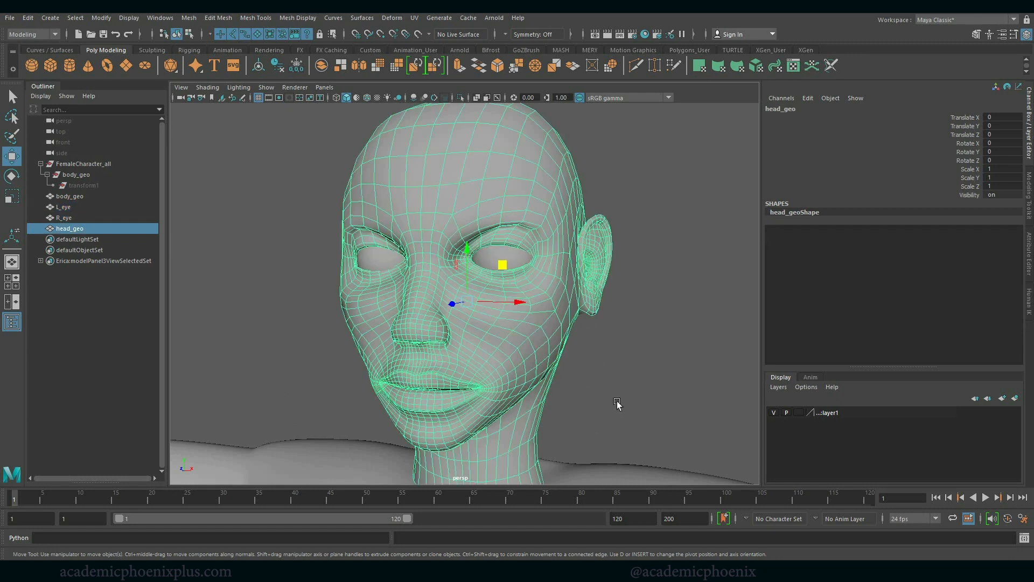
Assign a new dark grey Lambert material named eye_lambert to both eyes.
{"action": "left_click", "coordinate": [509, 260]}
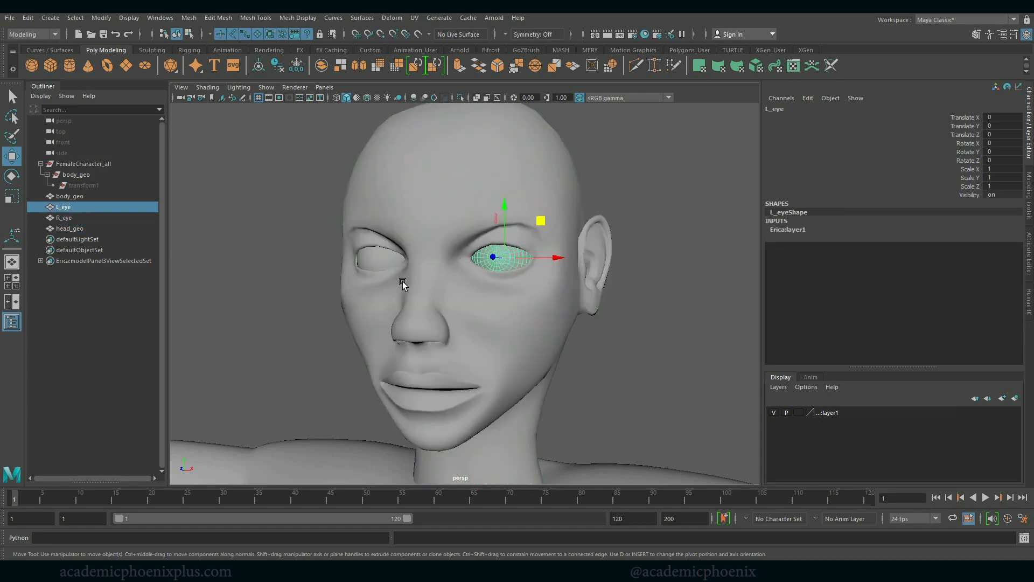
{"action": "left_click", "coordinate": [377, 261], "text": "shift"}
{"action": "left_click", "coordinate": [397, 254], "text": "shift"}
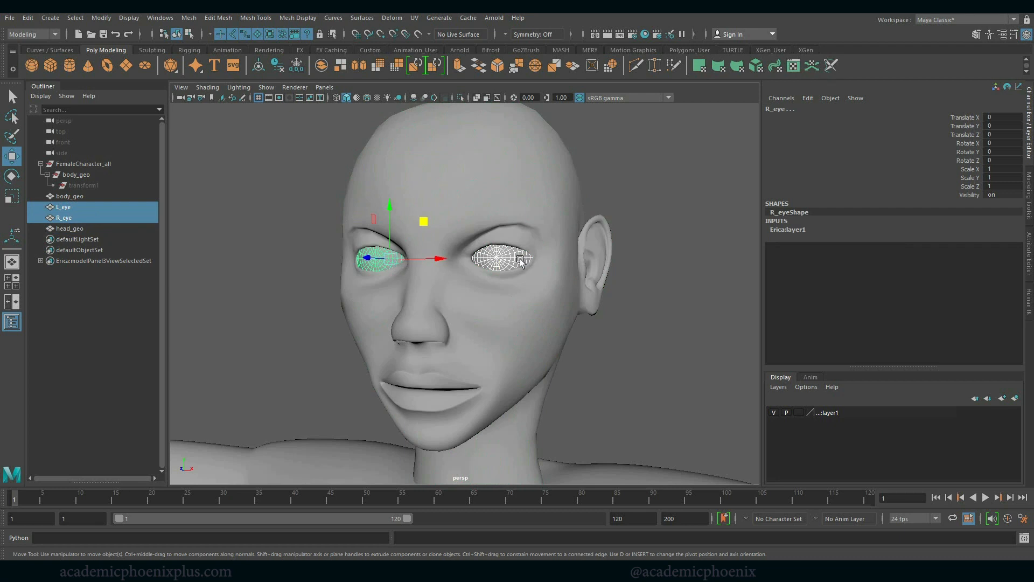
{"action": "right_click_drag", "start_coordinate": [513, 260], "coordinate": [598, 522]}
{"action": "left_click", "coordinate": [619, 411]}
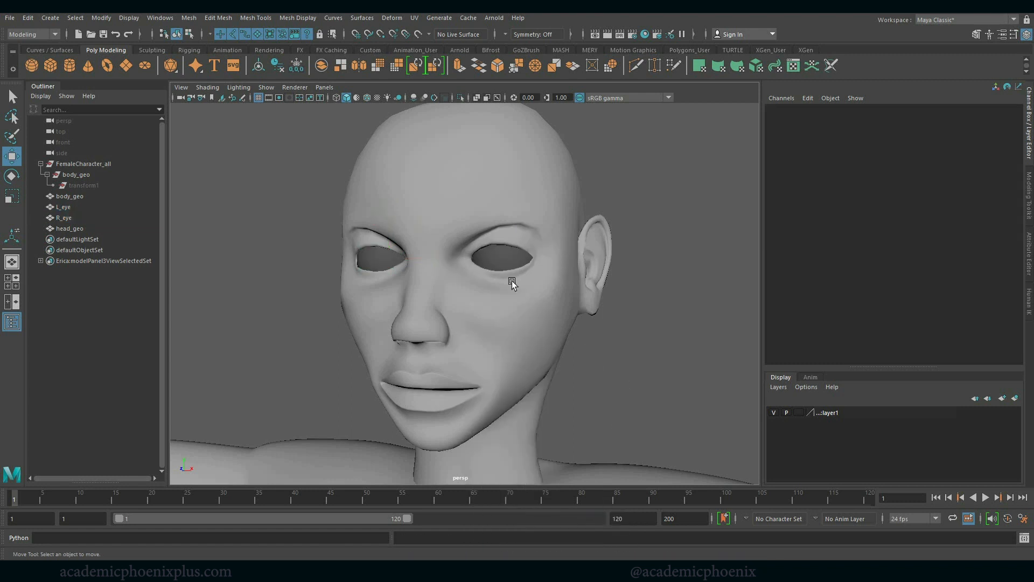
Assign a new near-white Lambert material named head_lambert to the head.
{"action": "left_click", "coordinate": [498, 261]}
{"action": "left_click", "coordinate": [392, 260]}
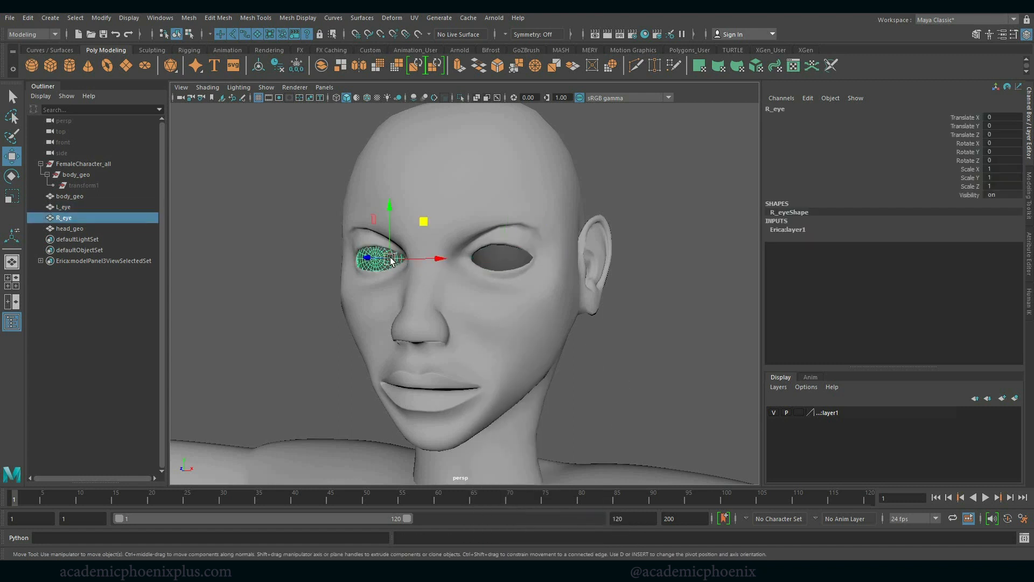
{"action": "left_click", "coordinate": [556, 282]}
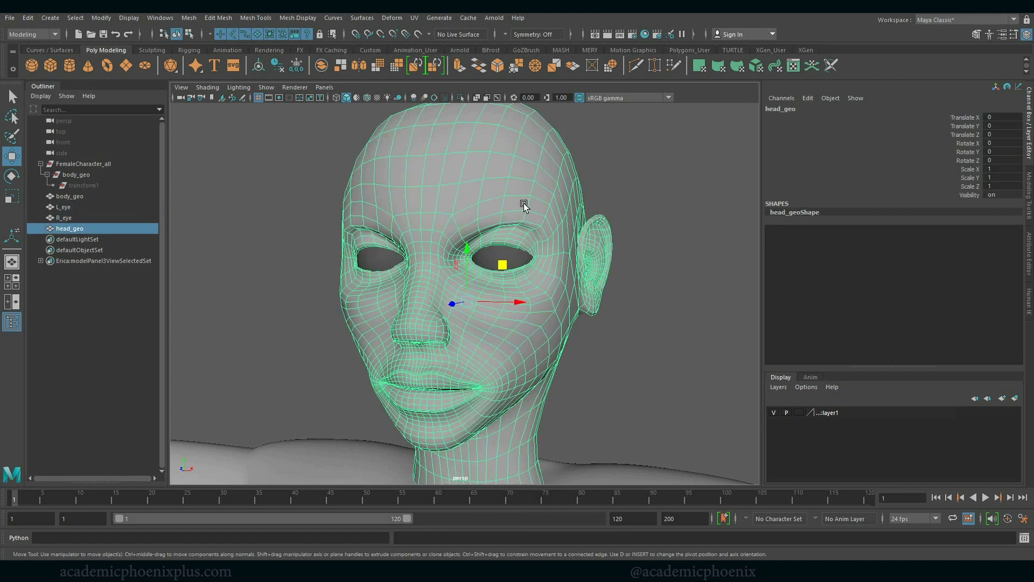
{"action": "right_click_drag", "start_coordinate": [524, 204], "coordinate": [601, 510]}
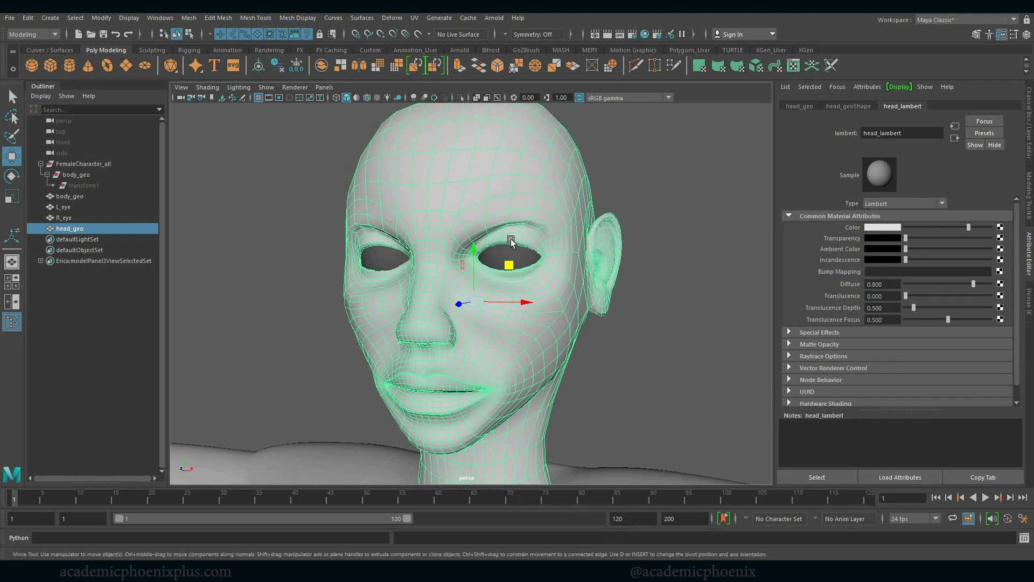
Check which material is assigned to each eye and to the head by selecting them in turn.
{"action": "left_click", "coordinate": [531, 261]}
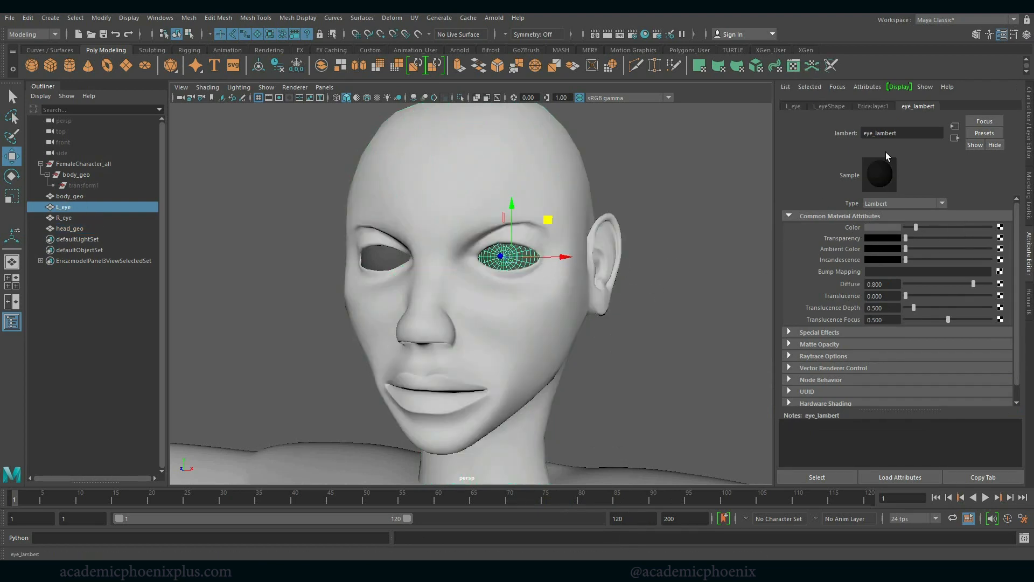
{"action": "left_click", "coordinate": [333, 220]}
{"action": "left_click_drag", "start_coordinate": [332, 217], "coordinate": [617, 371]}
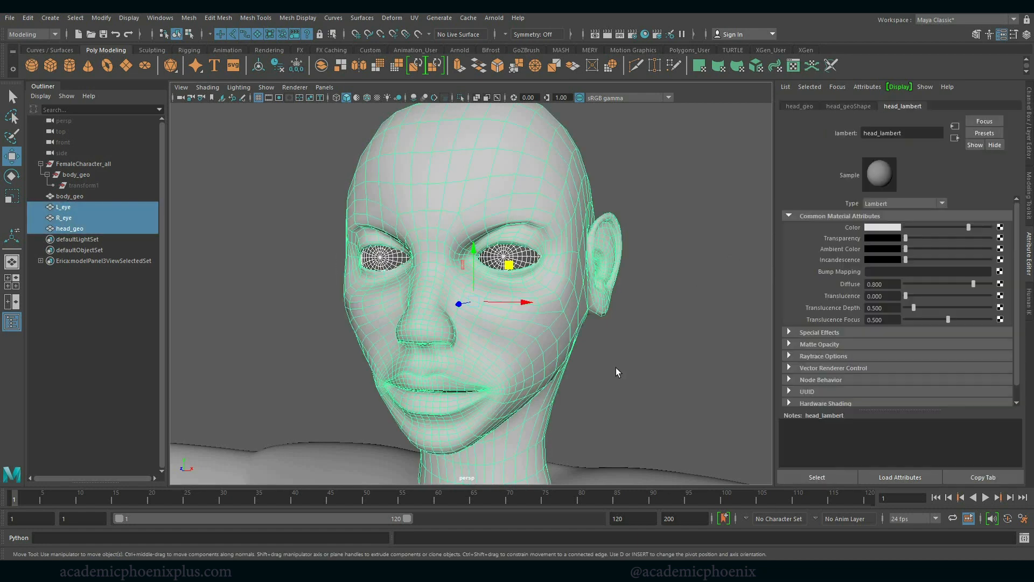
{"action": "left_click", "coordinate": [607, 363]}
{"action": "left_click_drag", "start_coordinate": [409, 231], "coordinate": [617, 324]}
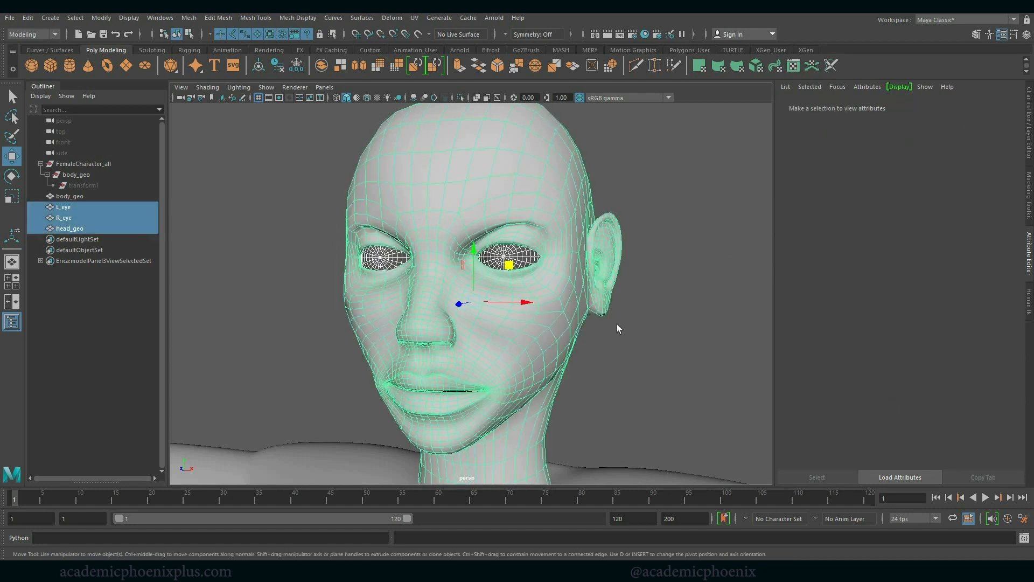
{"action": "left_click", "coordinate": [641, 364]}
{"action": "left_click_drag", "start_coordinate": [373, 250], "coordinate": [431, 261]}
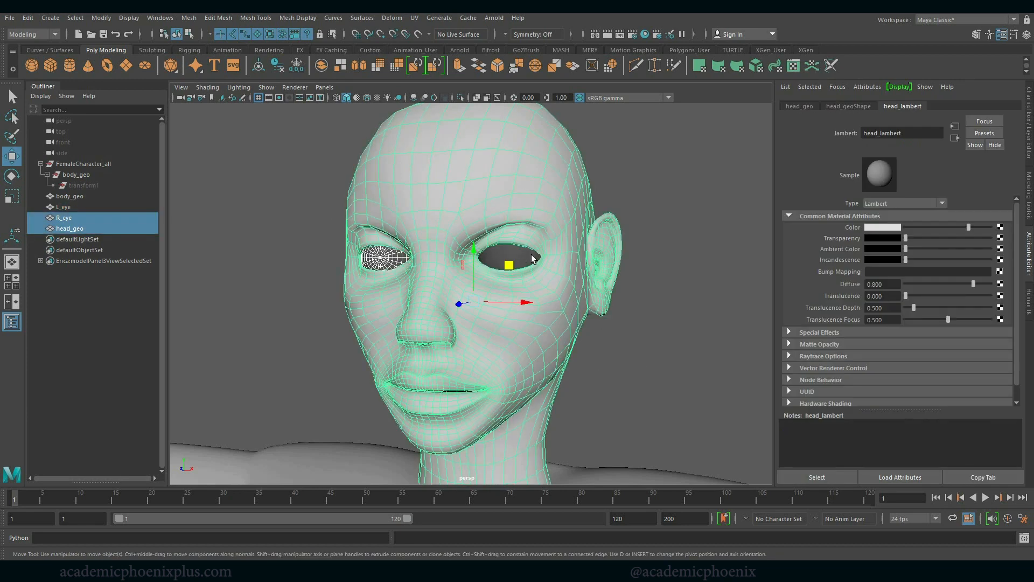
{"action": "left_click", "coordinate": [533, 259]}
{"action": "left_click", "coordinate": [632, 294]}
{"action": "left_click", "coordinate": [394, 257]}
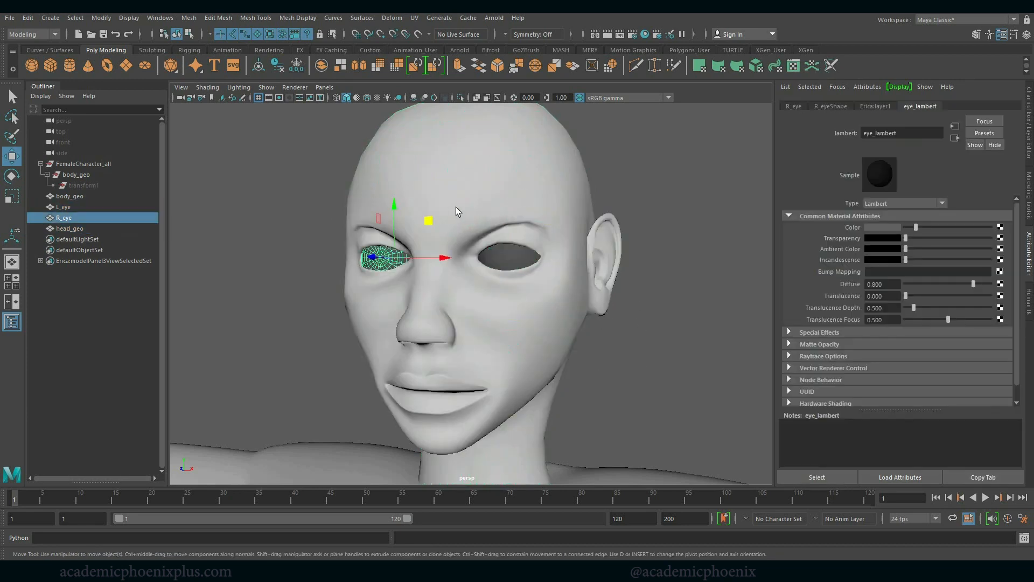
{"action": "left_click", "coordinate": [456, 207]}
{"action": "left_click", "coordinate": [579, 347]}
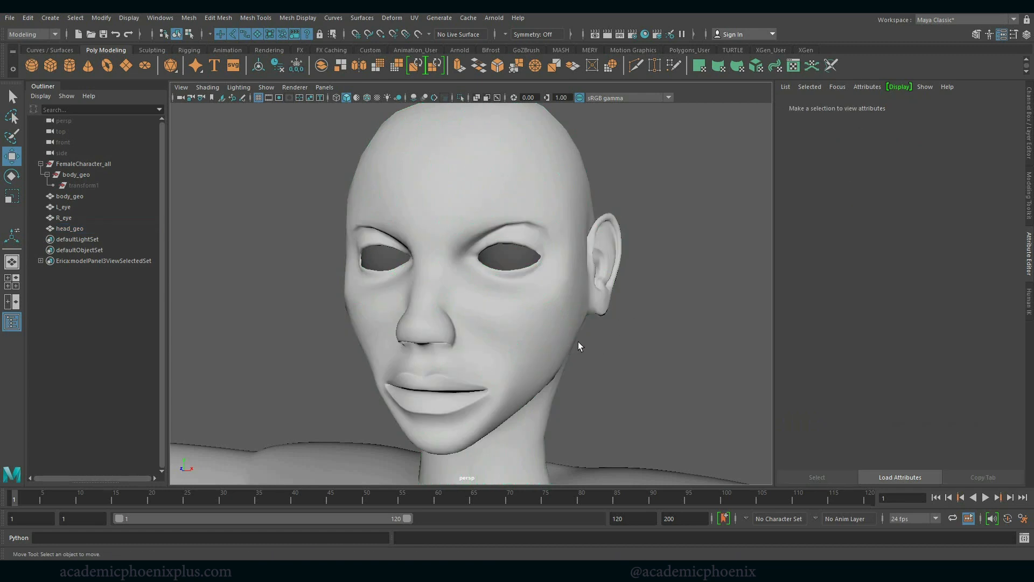
Select the head together with both eyes and set up an export of the selection with the OBJexport file type.
{"action": "left_click_drag", "start_coordinate": [578, 342], "coordinate": [577, 352], "text": "alt"}
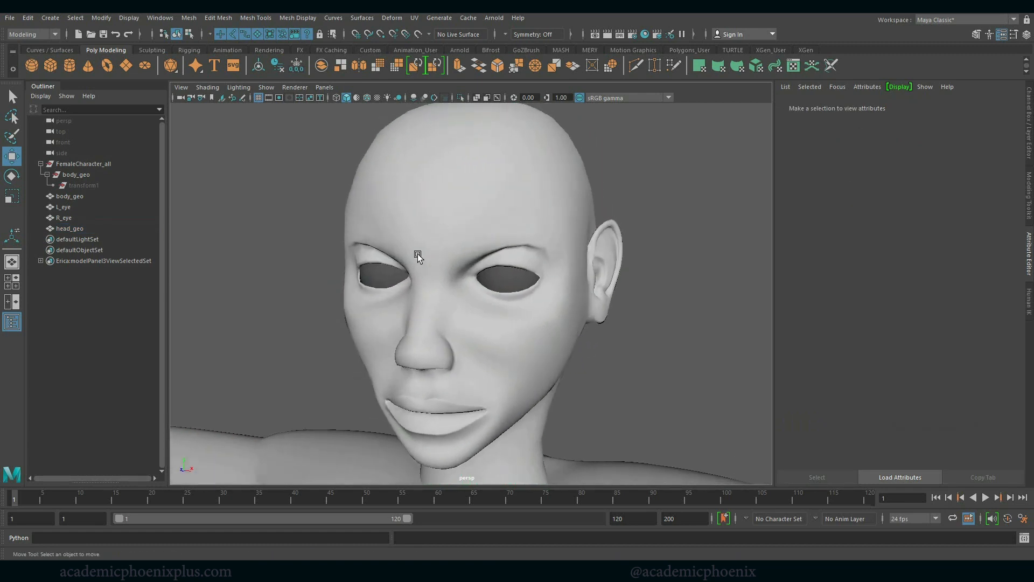
{"action": "left_click_drag", "start_coordinate": [330, 233], "coordinate": [559, 424]}
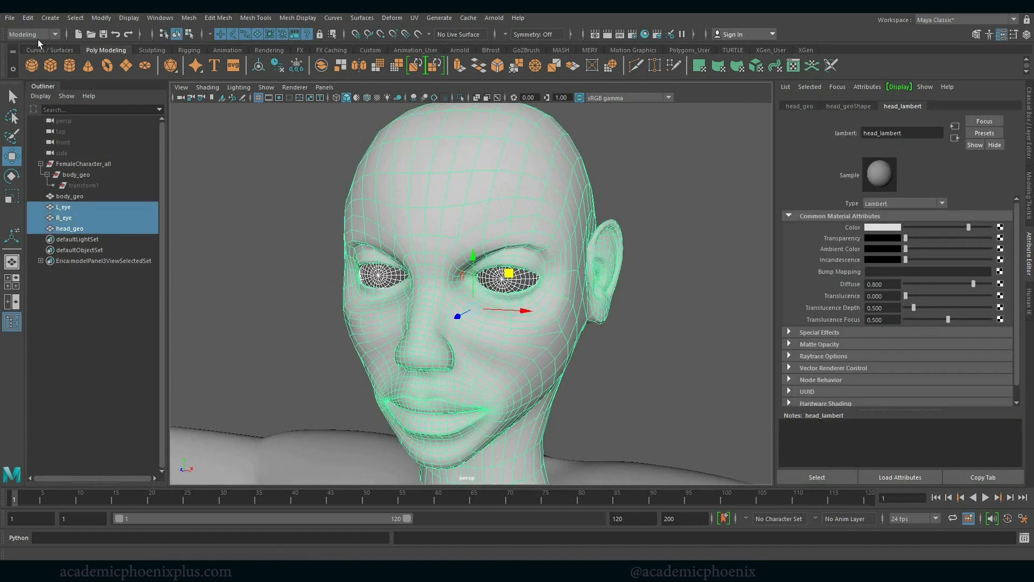
{"action": "left_click", "coordinate": [10, 18]}
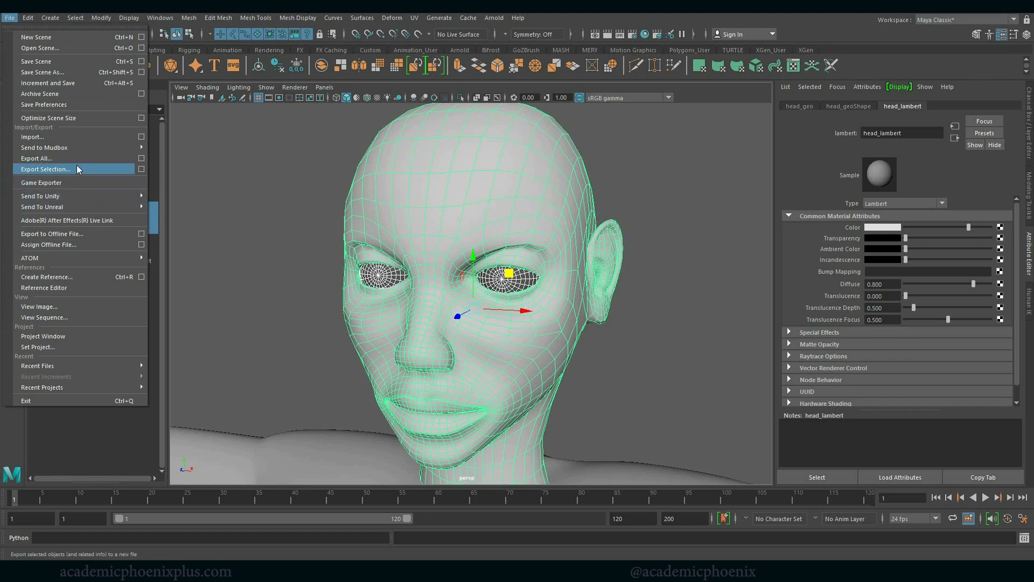
{"action": "left_click", "coordinate": [111, 171]}
{"action": "left_click", "coordinate": [323, 474]}
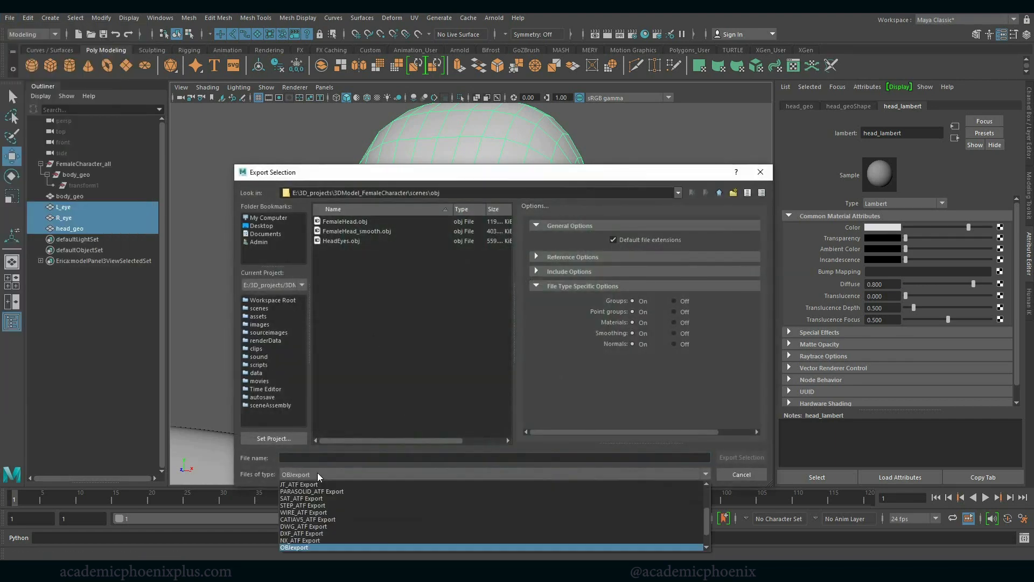
{"action": "left_click", "coordinate": [325, 474]}
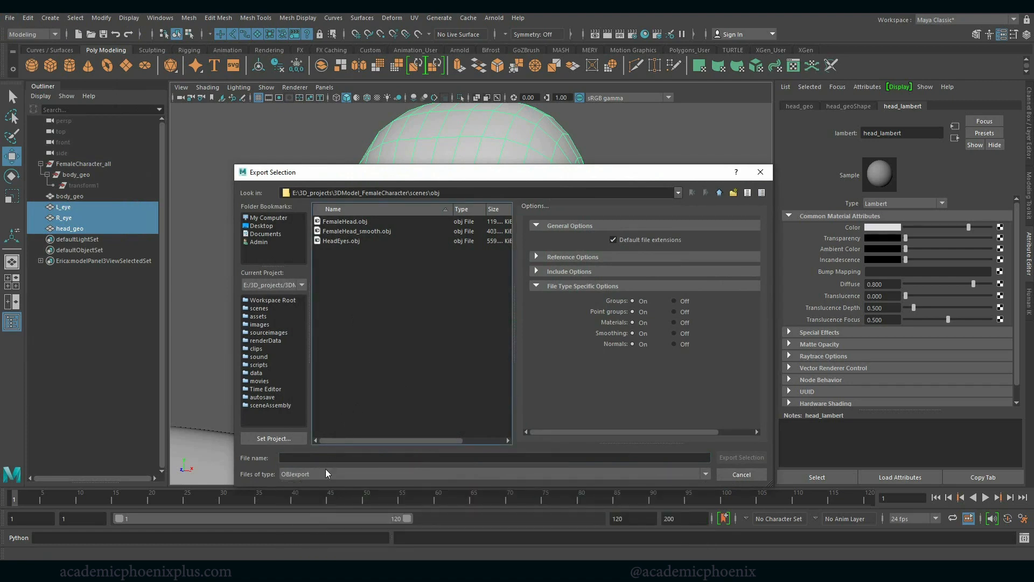
{"action": "left_click", "coordinate": [316, 475]}
{"action": "left_click", "coordinate": [296, 547]}
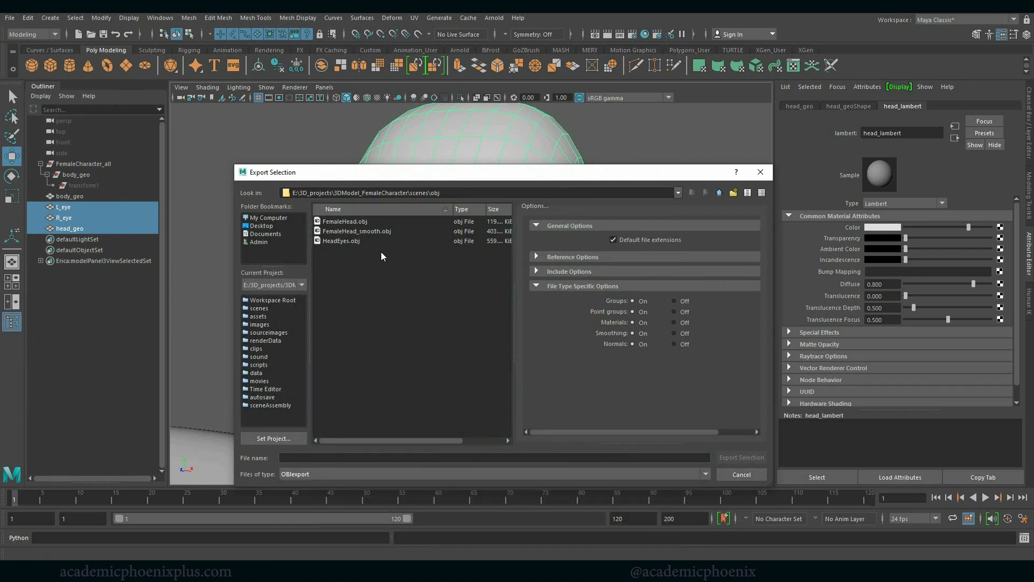
Name the export file Female_HeadEyes.obj, based on the existing HeadEyes.obj name, and export the selection.
{"action": "left_click", "coordinate": [356, 242]}
{"action": "left_click", "coordinate": [307, 458]}
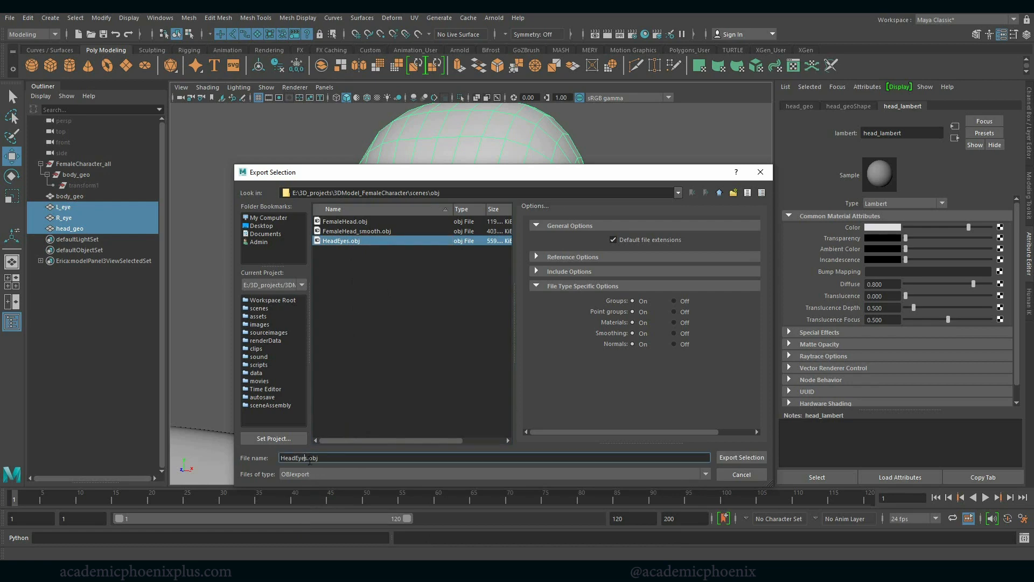
{"action": "key", "text": "Home"}
{"action": "type", "text": "Female"}
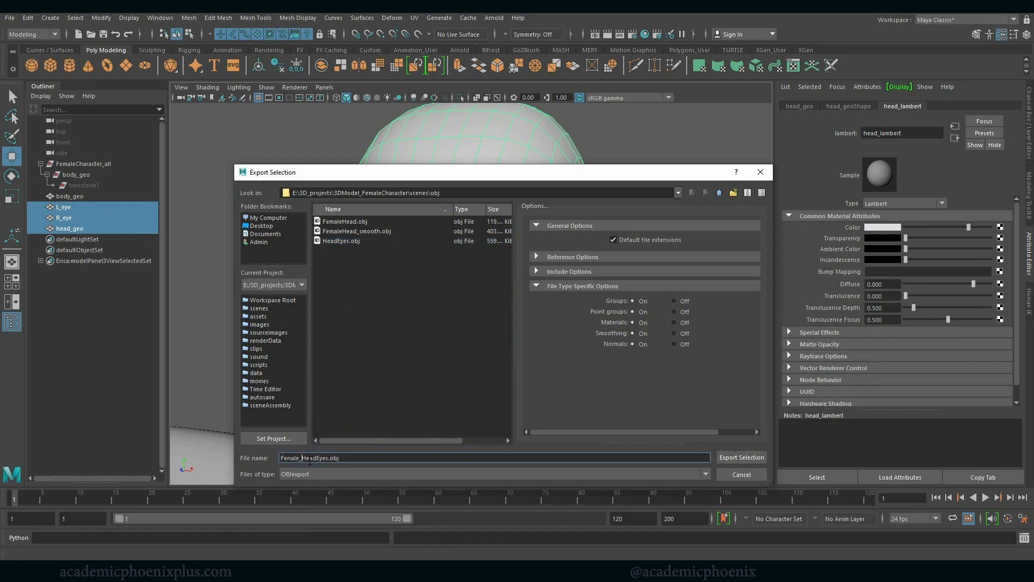
{"action": "left_click", "coordinate": [741, 459]}
Switch to Substance Painter, dismiss the welcome window and start a new project with a document resolution of 2048.
{"action": "left_click", "coordinate": [659, 432]}
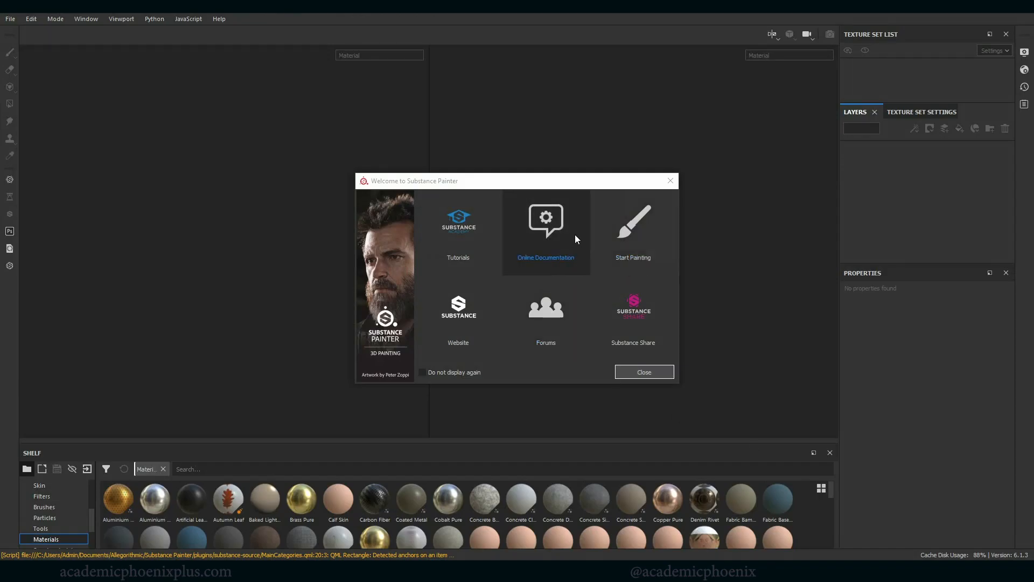
{"action": "left_click", "coordinate": [664, 183]}
{"action": "left_click", "coordinate": [10, 19]}
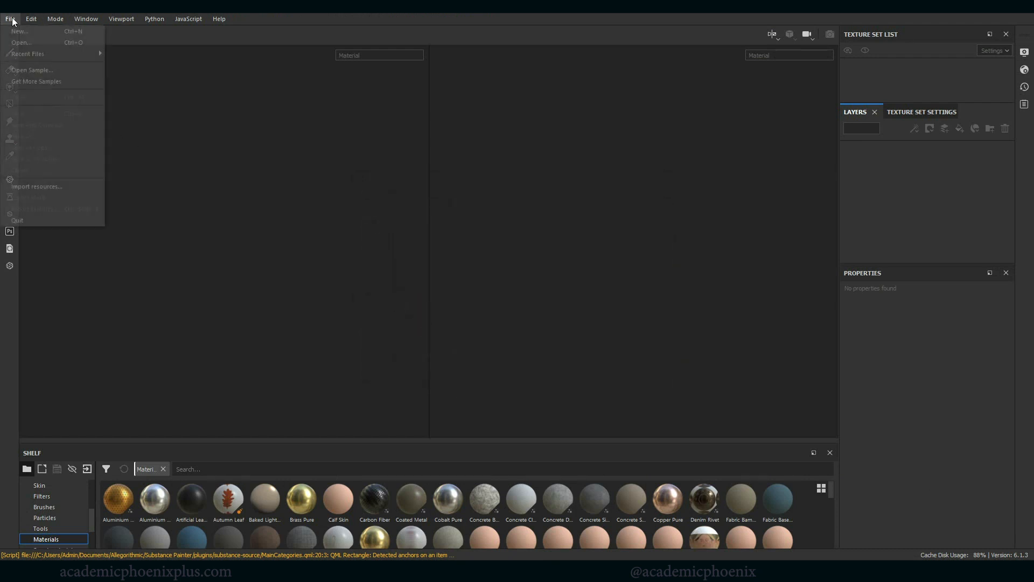
{"action": "left_click", "coordinate": [20, 31]}
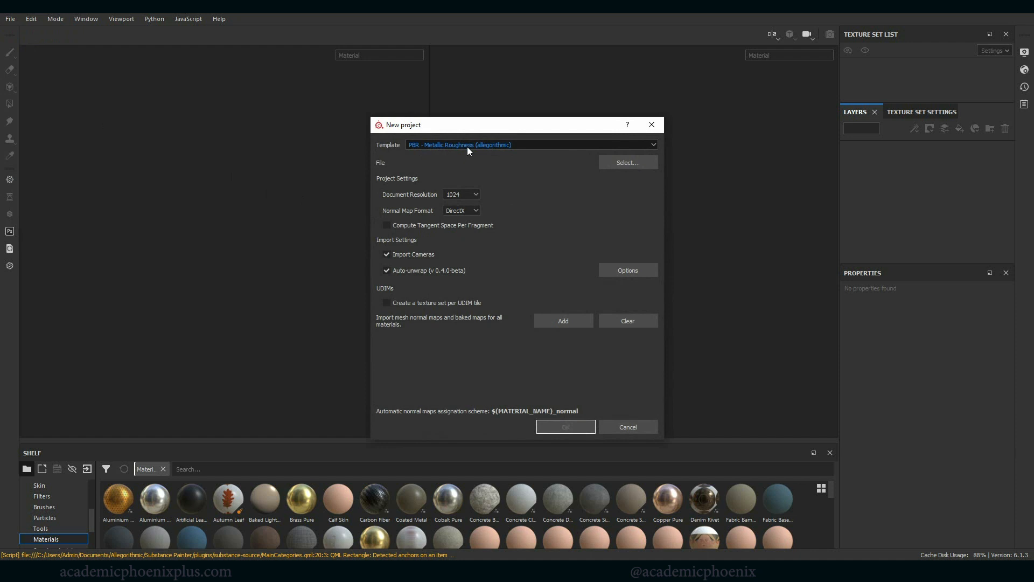
{"action": "left_click", "coordinate": [457, 195]}
{"action": "left_click", "coordinate": [460, 232]}
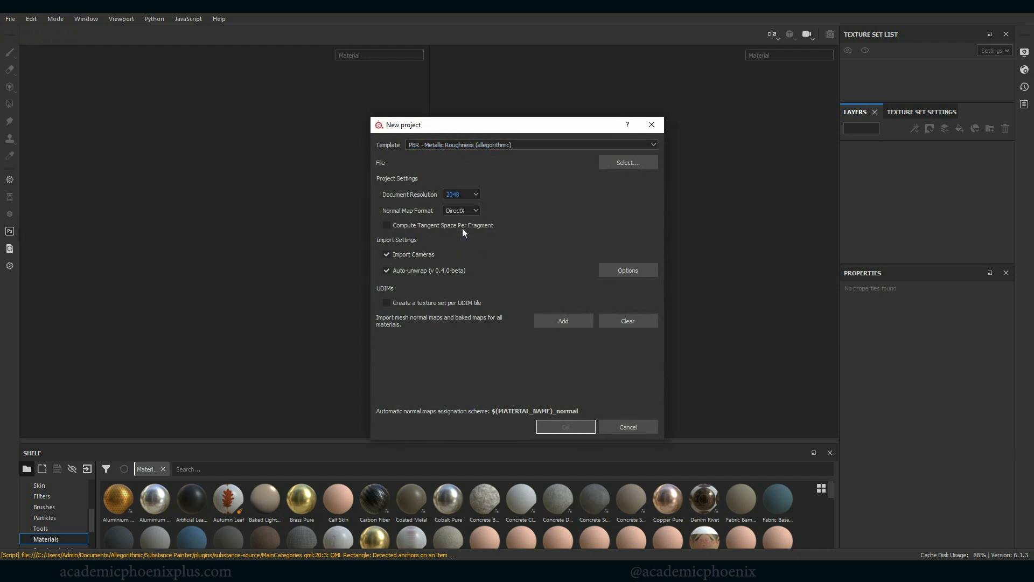
Choose Female_HeadEyes.obj from the obj folder as the project mesh and create the project.
{"action": "left_click", "coordinate": [640, 162]}
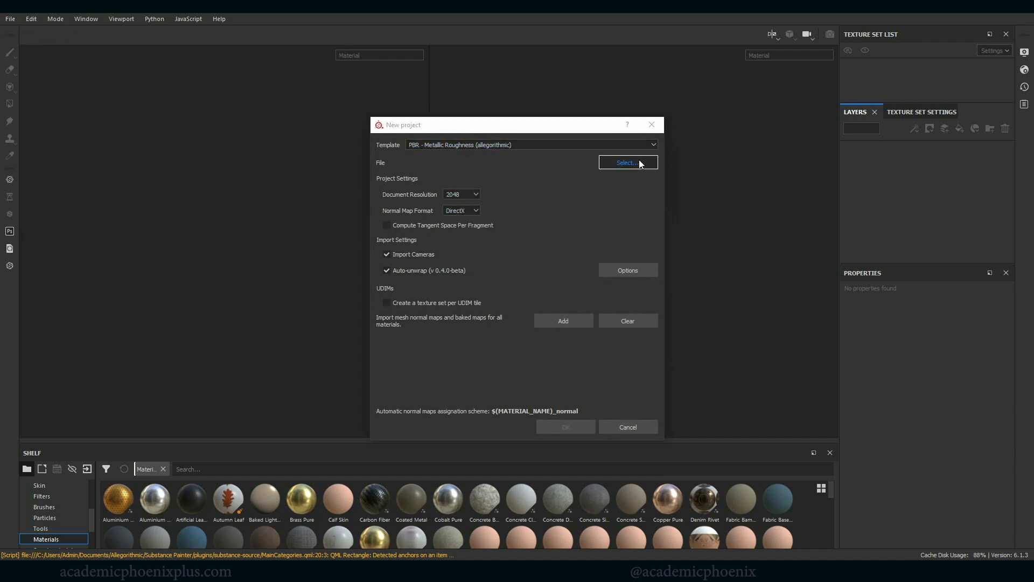
{"action": "left_click", "coordinate": [497, 224]}
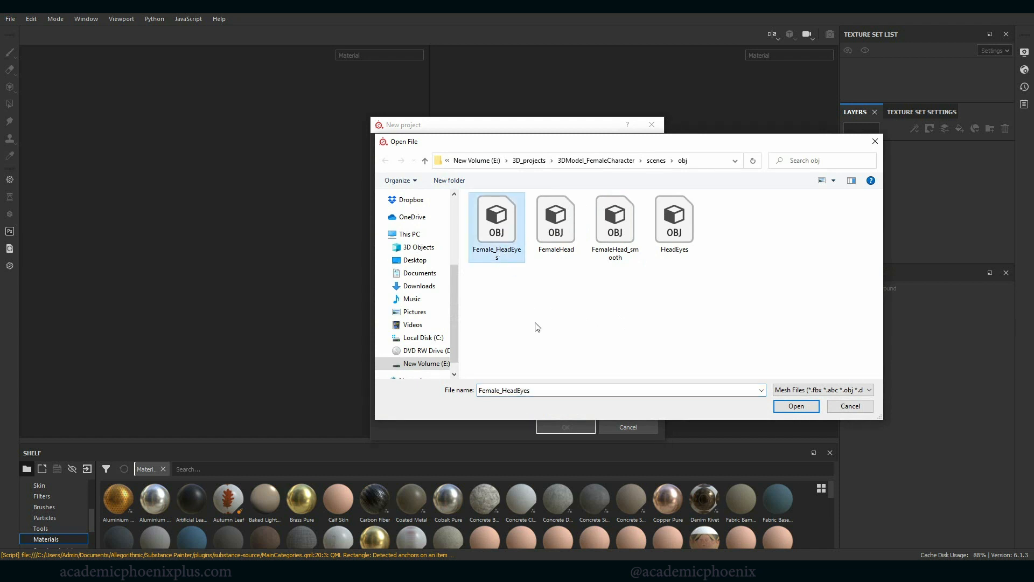
{"action": "double_click", "coordinate": [496, 232]}
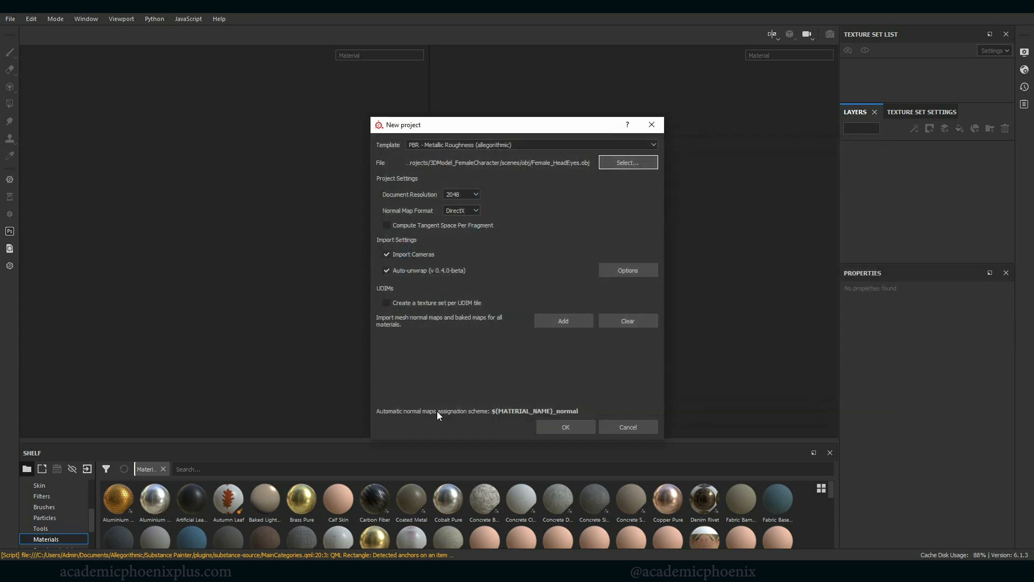
{"action": "left_click", "coordinate": [553, 428]}
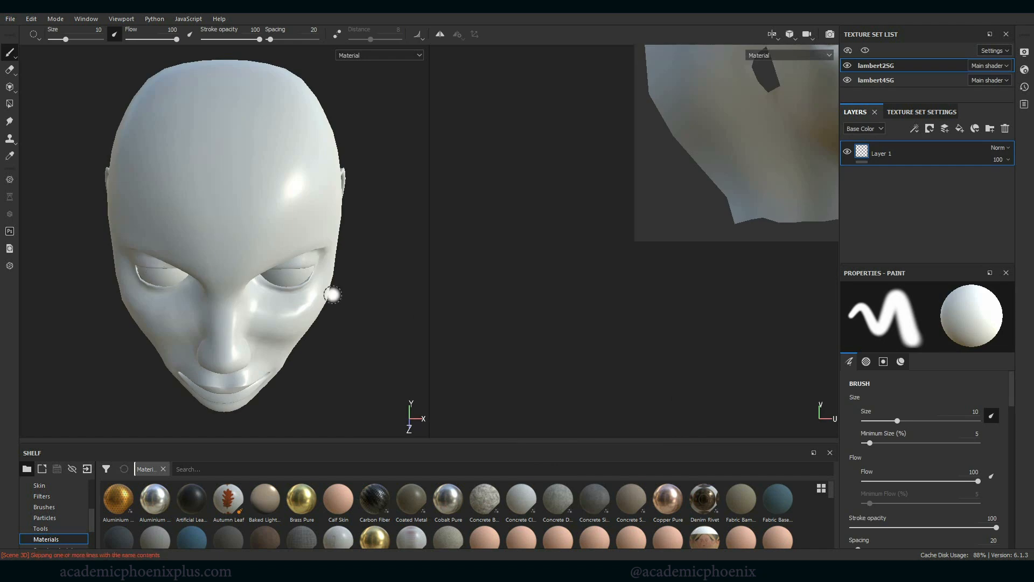
Inspect the head from the front and examine the full UV layout of each of the two texture sets.
{"action": "left_click_drag", "start_coordinate": [372, 340], "coordinate": [379, 296], "text": "alt"}
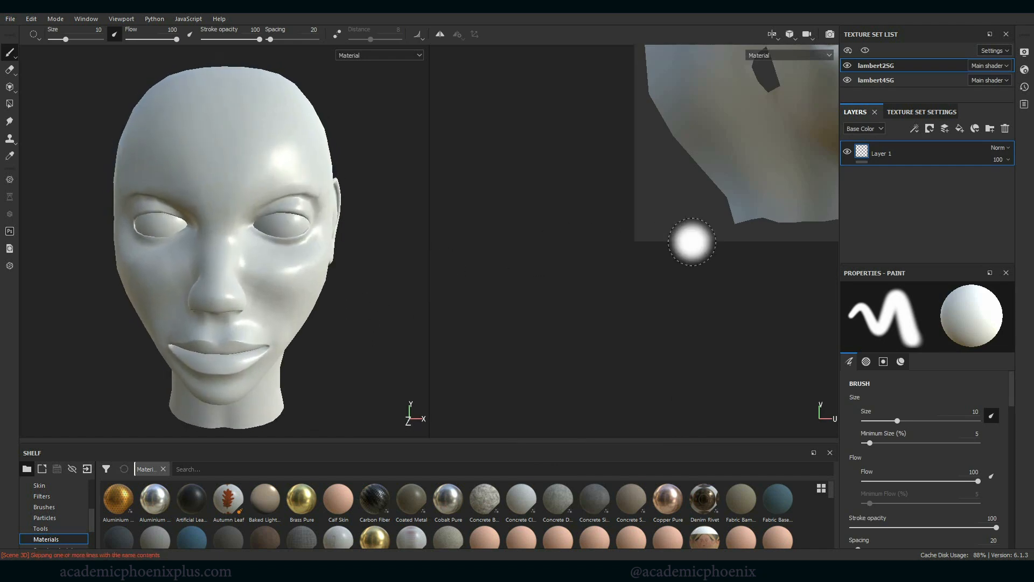
{"action": "middle_click_drag", "start_coordinate": [738, 238], "coordinate": [561, 345], "text": "alt"}
{"action": "mouse_move", "coordinate": [689, 397]}
{"action": "right_mouse_down", "text": "alt"}
{"action": "mouse_move", "coordinate": [700, 408]}
{"action": "mouse_move", "coordinate": [538, 393]}
{"action": "mouse_move", "coordinate": [527, 402]}
{"action": "right_mouse_up", "text": "alt"}
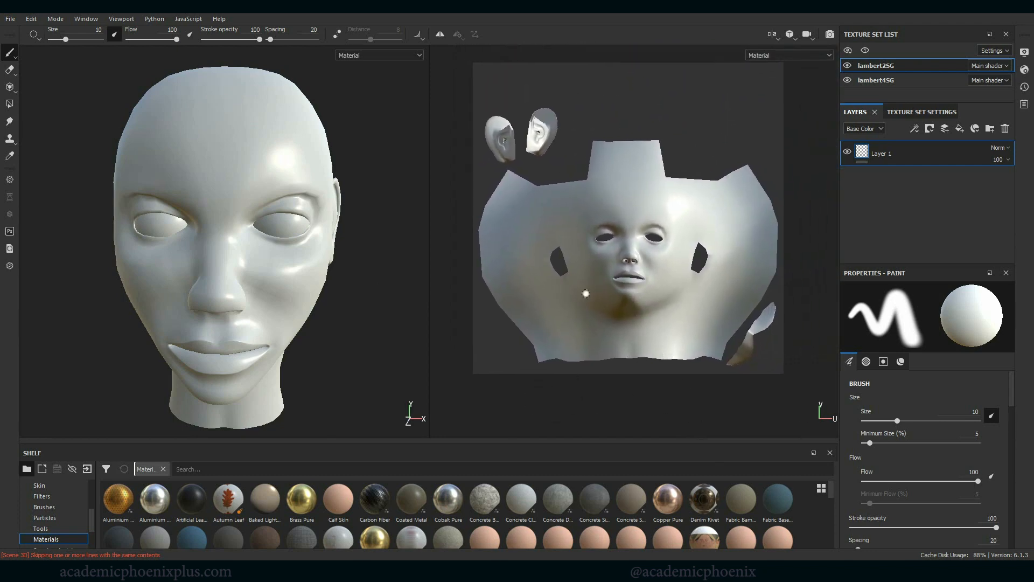
{"action": "left_click", "coordinate": [879, 79]}
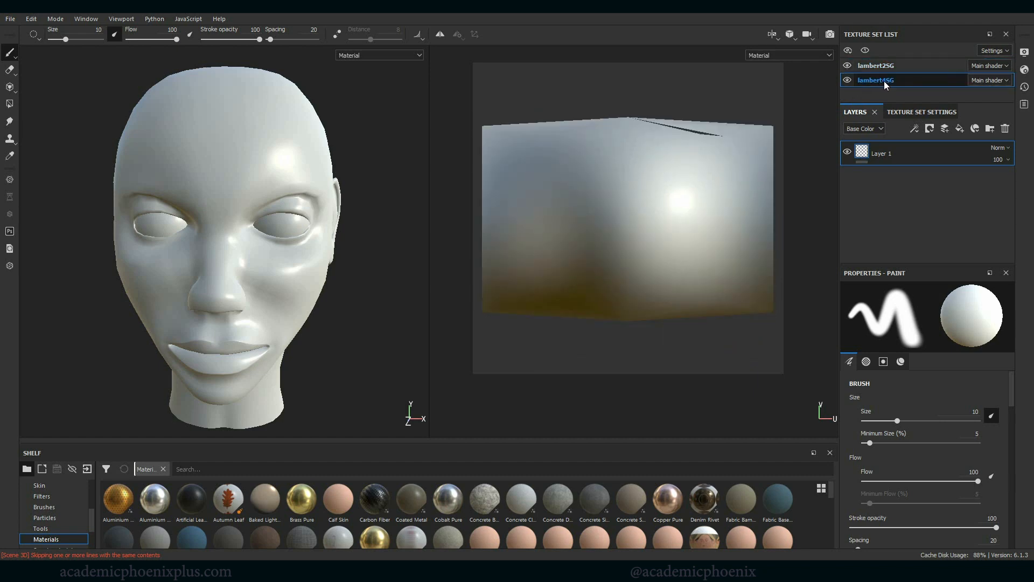
{"action": "left_click", "coordinate": [882, 66]}
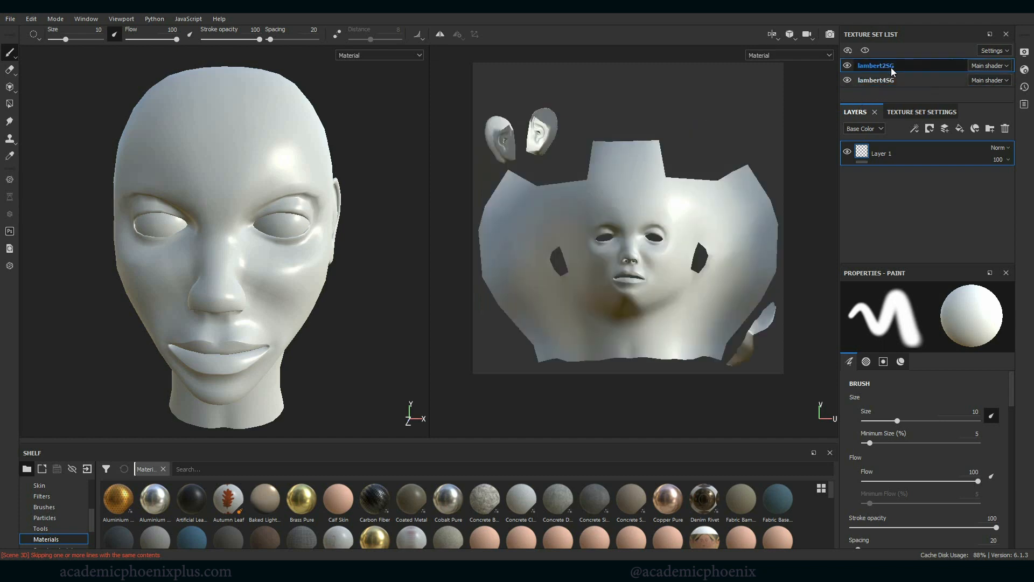
Rename the texture set lambert2SG as Head and lambert4SG as Eye.
{"action": "double_click", "coordinate": [905, 67]}
{"action": "type", "text": "h"}
{"action": "key", "text": "Return"}
{"action": "left_click", "coordinate": [884, 80]}
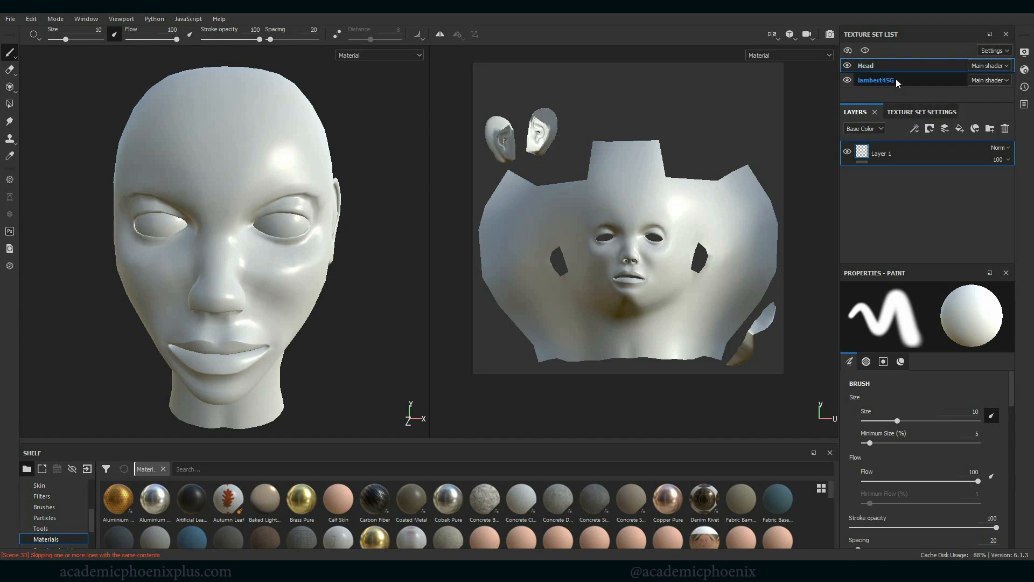
{"action": "right_click", "coordinate": [892, 81]}
{"action": "left_click", "coordinate": [918, 84]}
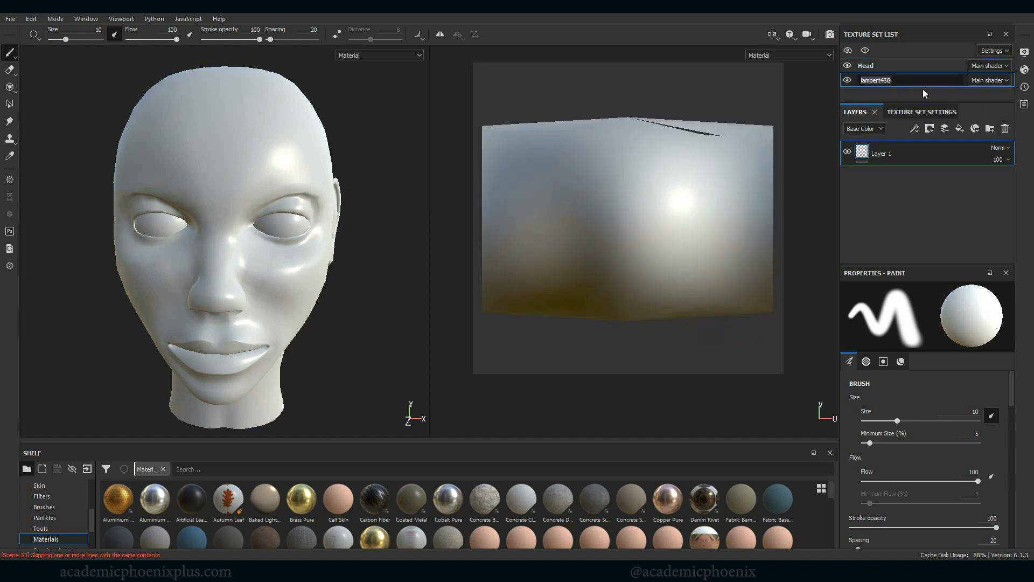
{"action": "type", "text": "Eye"}
{"action": "key", "text": "Return"}
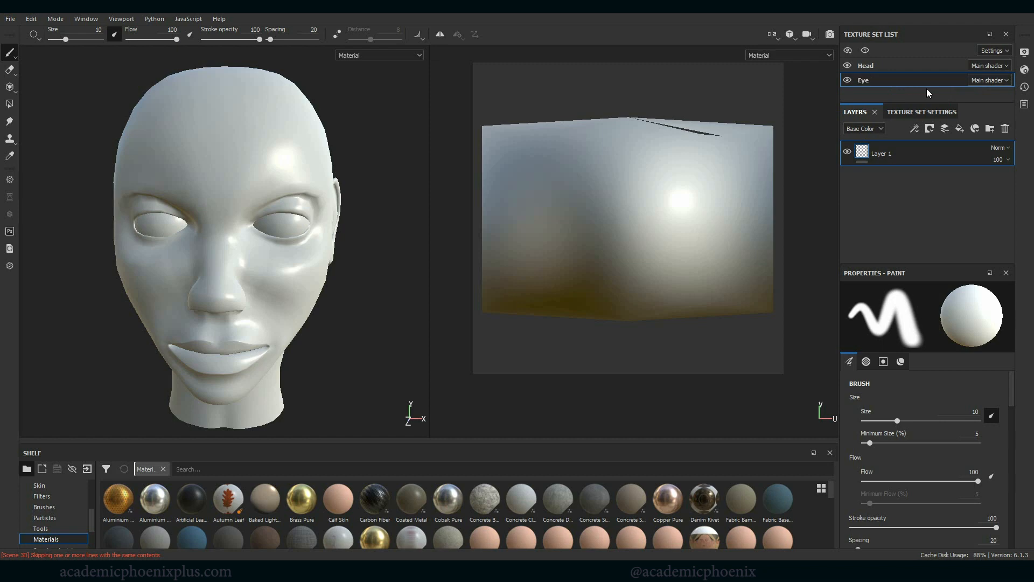
Activate the Head texture set and search all shelf assets for "skin".
{"action": "double_click", "coordinate": [865, 65]}
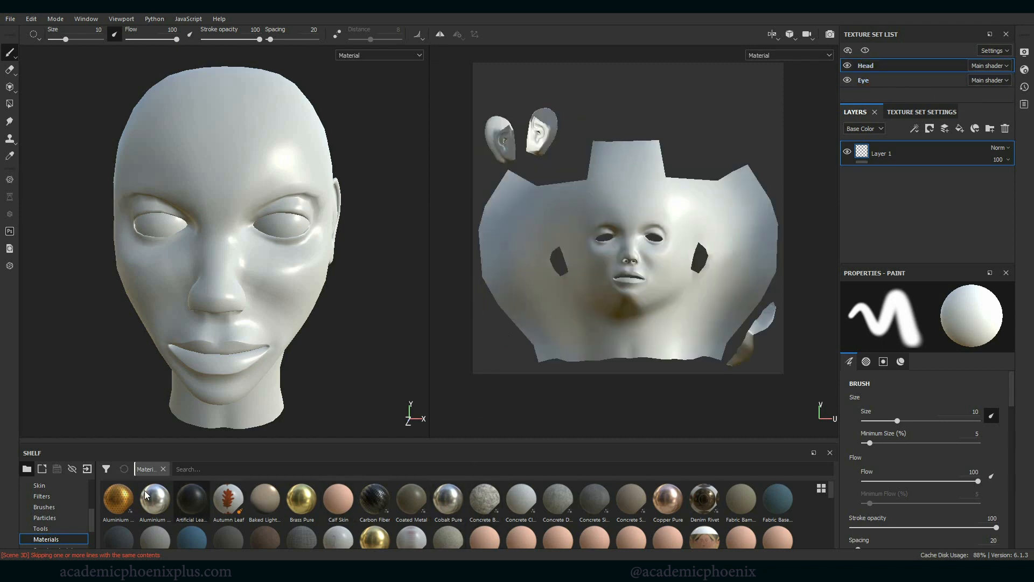
{"action": "scroll", "coordinate": [91, 518], "scroll_direction": "up", "scroll_amount": 1}
{"action": "scroll", "coordinate": [86, 498], "scroll_direction": "up", "scroll_amount": 2}
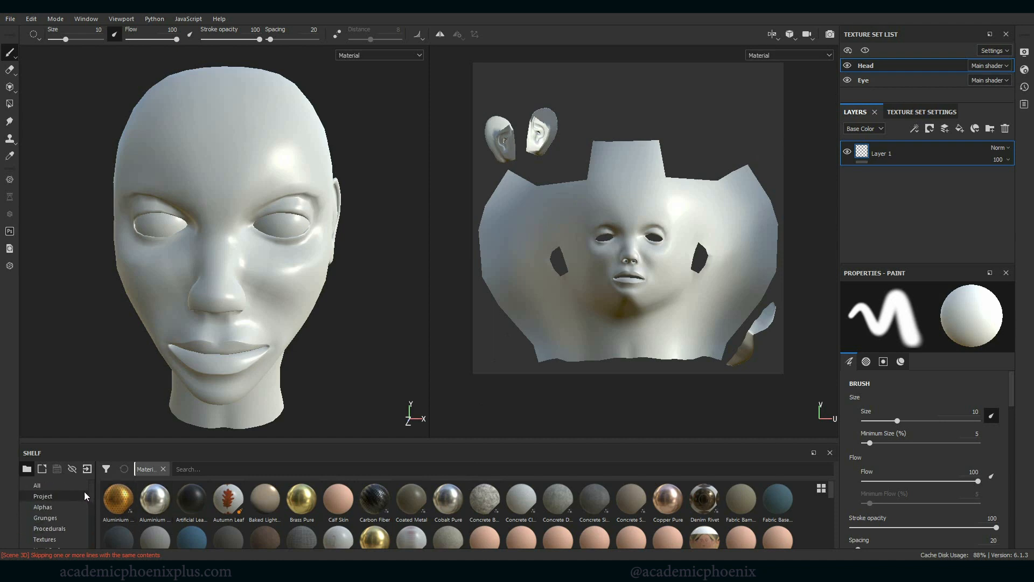
{"action": "left_click", "coordinate": [59, 483]}
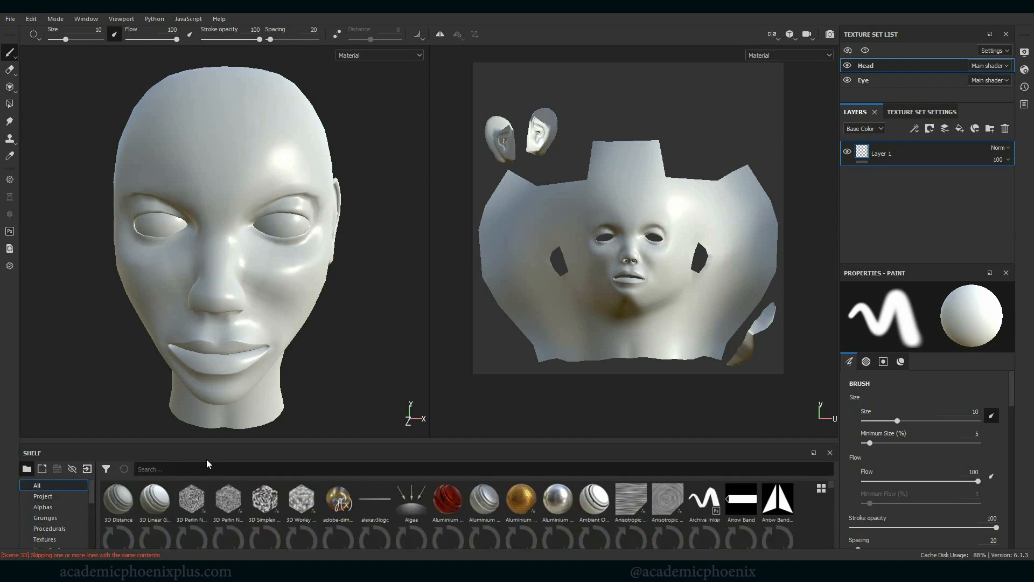
{"action": "left_click", "coordinate": [202, 464]}
{"action": "type", "text": "skin"}
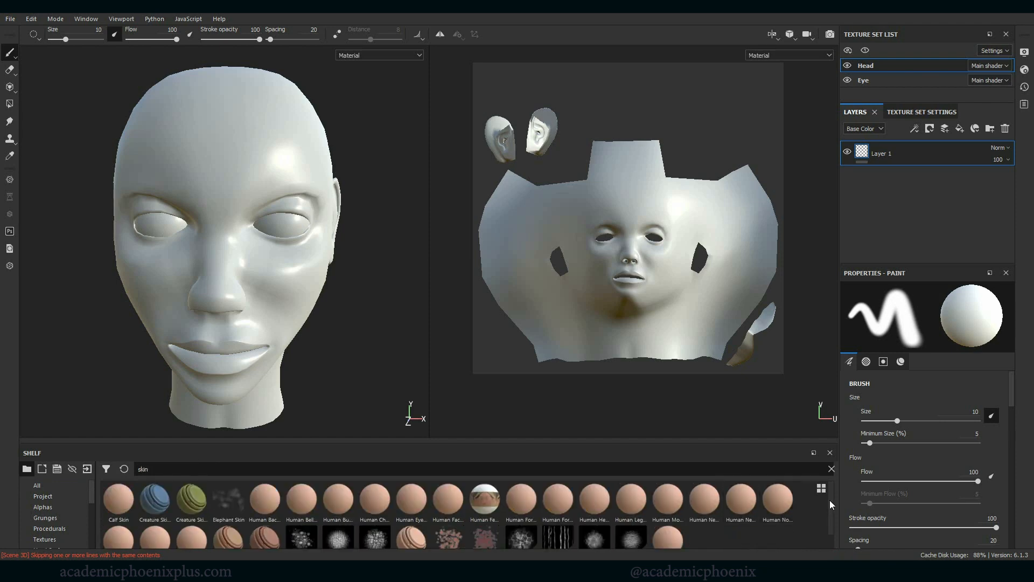
Add the Skin Face smart material above Layer 1 on the Head texture set.
{"action": "left_click_drag", "start_coordinate": [831, 502], "coordinate": [830, 523]}
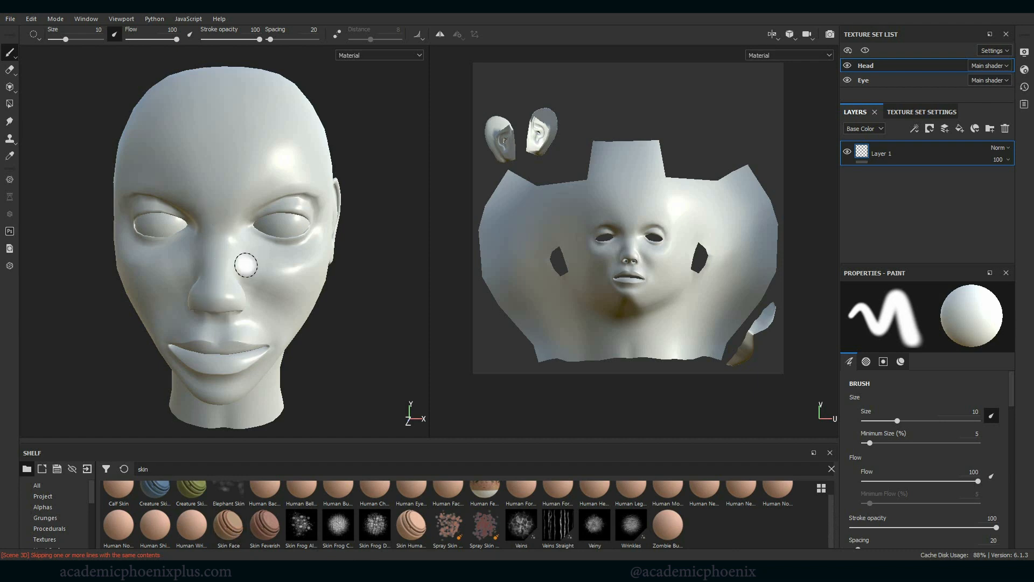
{"action": "left_click_drag", "start_coordinate": [243, 530], "coordinate": [917, 143]}
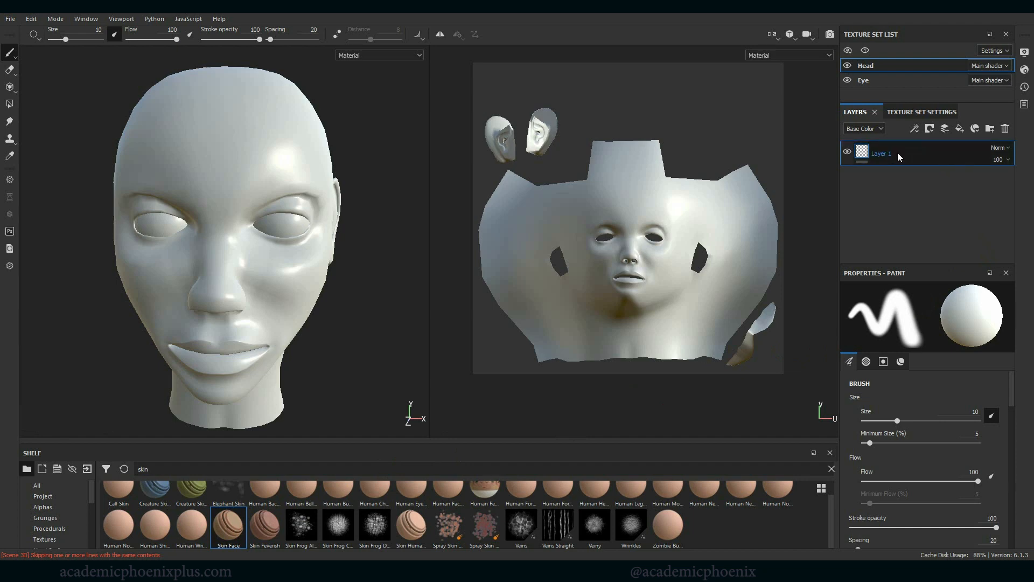
{"action": "mouse_move", "coordinate": [349, 361]}
{"action": "left_mouse_down", "text": "alt"}
{"action": "mouse_move", "coordinate": [325, 338]}
{"action": "mouse_move", "coordinate": [365, 346]}
{"action": "mouse_move", "coordinate": [339, 351]}
{"action": "mouse_move", "coordinate": [383, 337]}
{"action": "mouse_move", "coordinate": [341, 351]}
{"action": "mouse_move", "coordinate": [411, 307]}
{"action": "left_mouse_up", "text": "alt"}
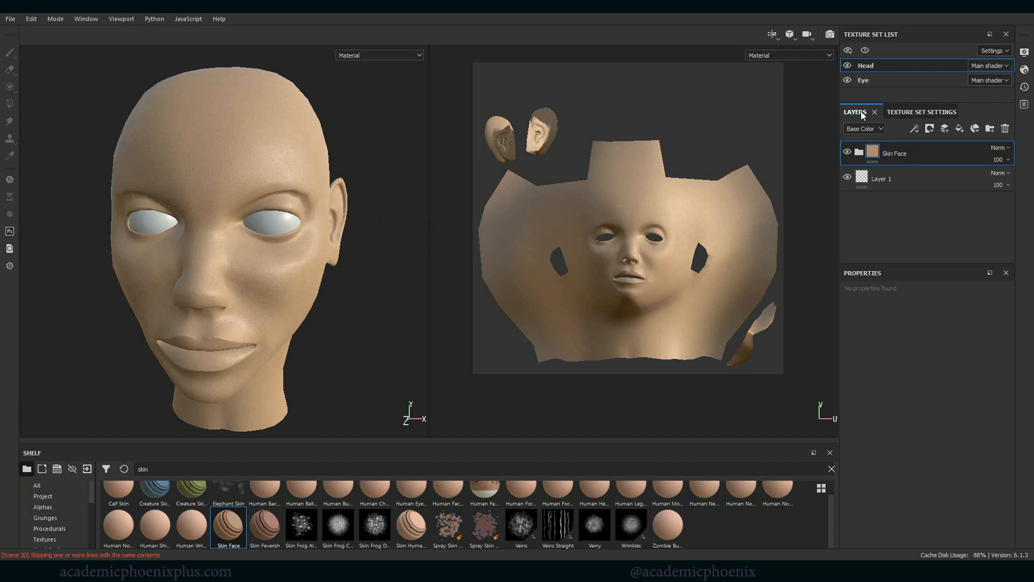
Open mesh map baking from the Head texture set's settings and set the output size to 2048.
{"action": "left_click", "coordinate": [923, 112]}
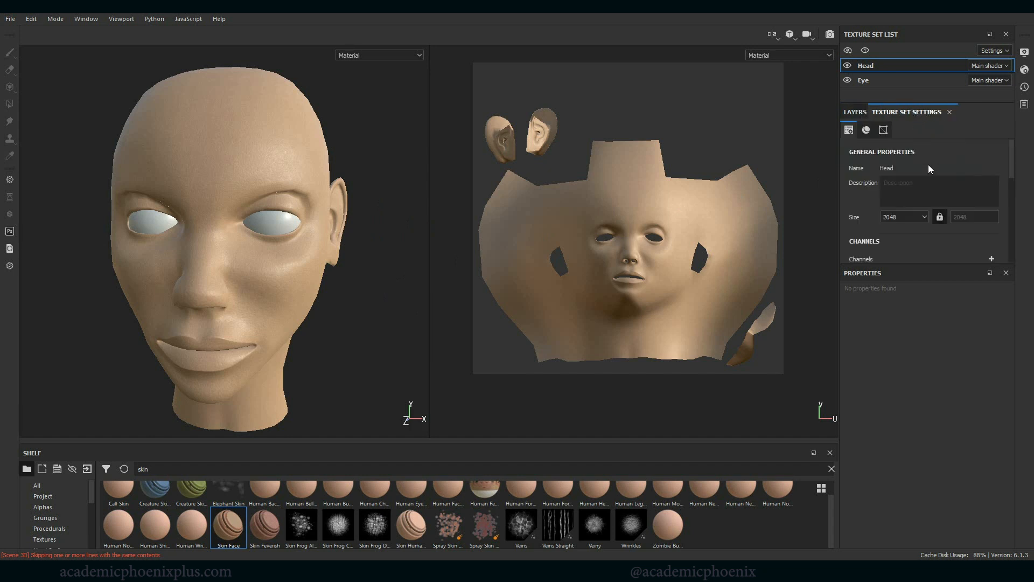
{"action": "scroll", "coordinate": [1012, 185], "scroll_direction": "down", "scroll_amount": 5}
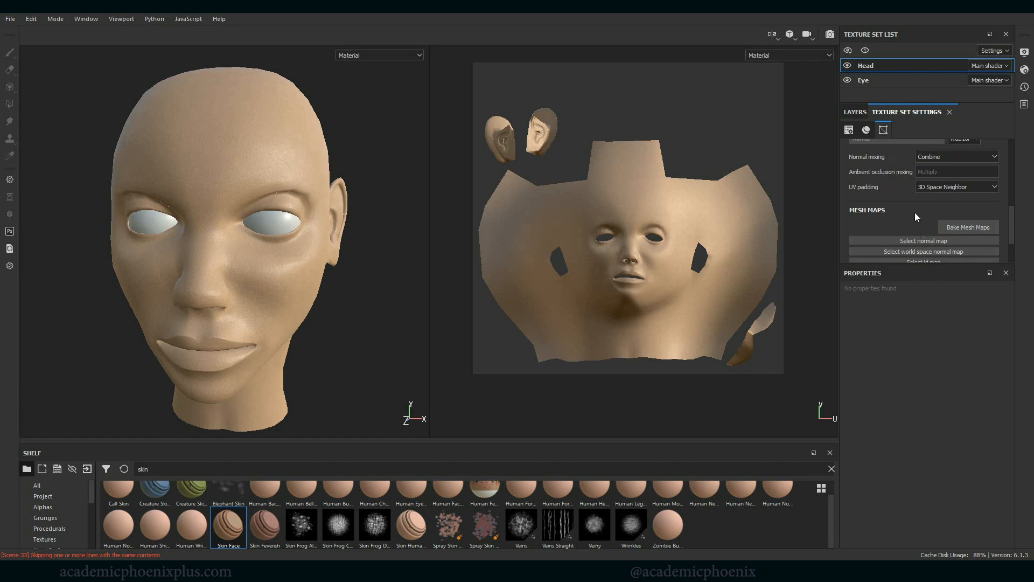
{"action": "left_click", "coordinate": [964, 228]}
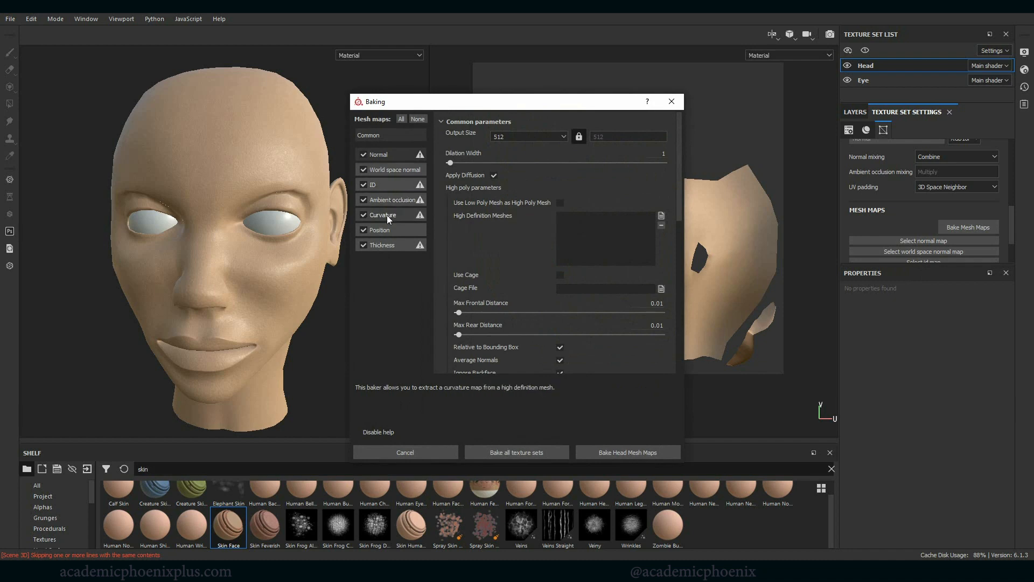
{"action": "left_click", "coordinate": [530, 136]}
{"action": "left_click", "coordinate": [507, 187]}
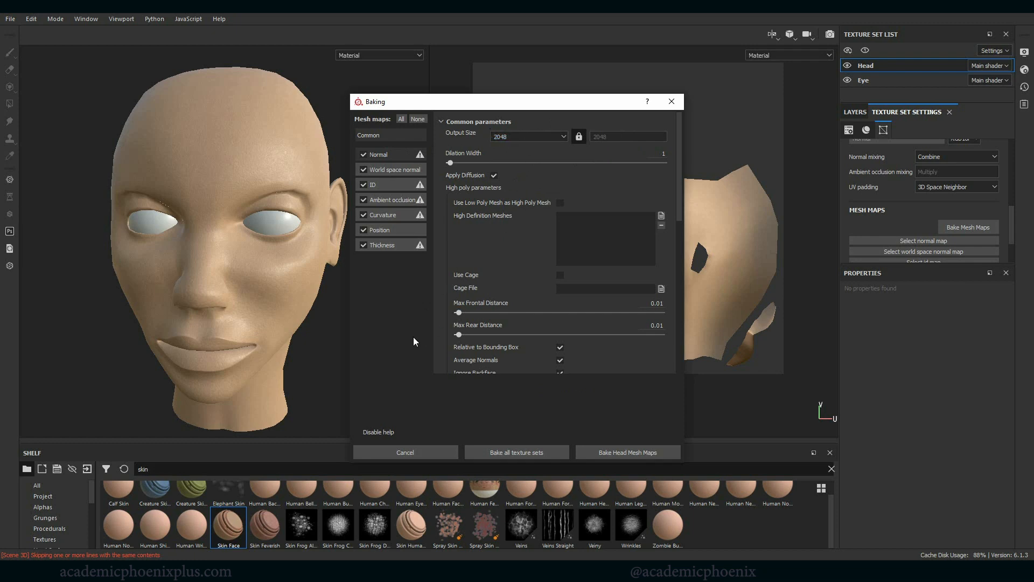
Set Ignore Backface to Always for the ambient occlusion bake and bake the mesh maps of all texture sets.
{"action": "left_click", "coordinate": [386, 201]}
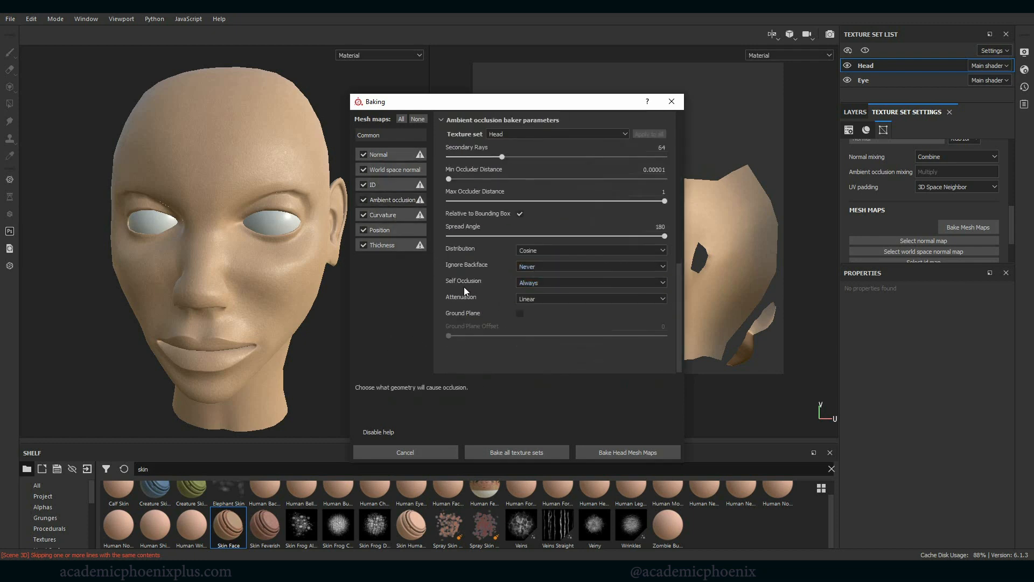
{"action": "left_click", "coordinate": [552, 266]}
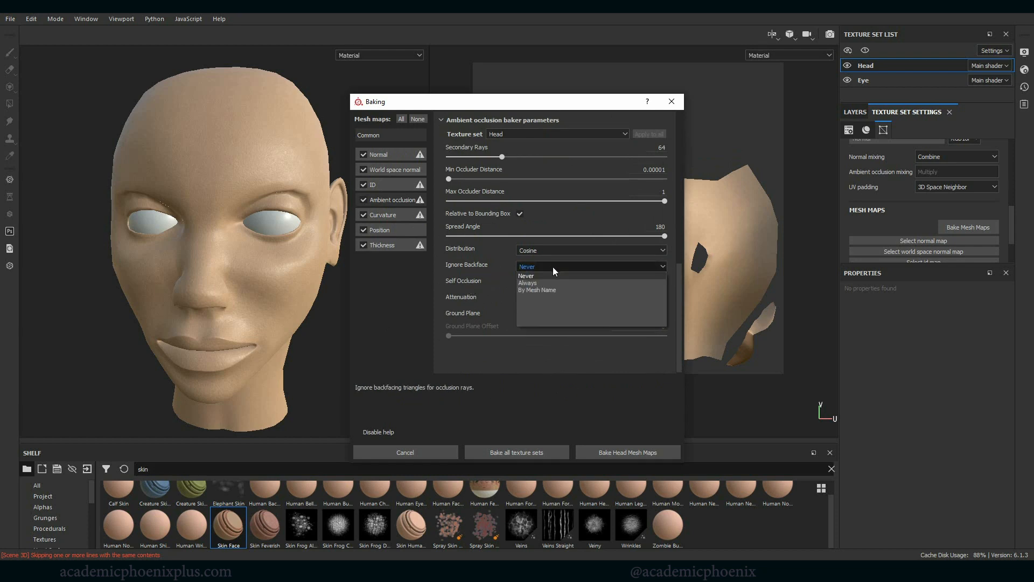
{"action": "left_click", "coordinate": [547, 283]}
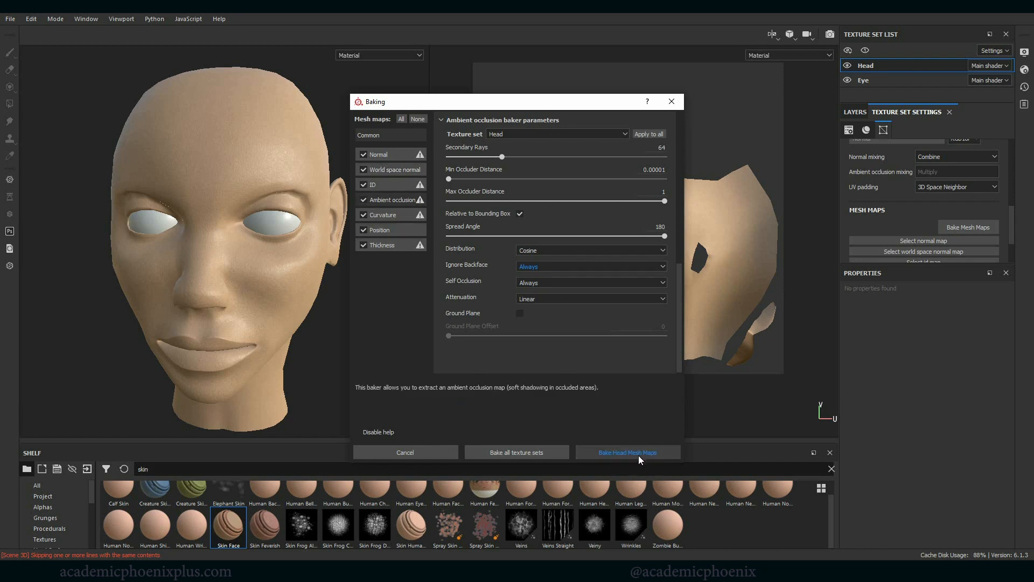
{"action": "left_click", "coordinate": [528, 454]}
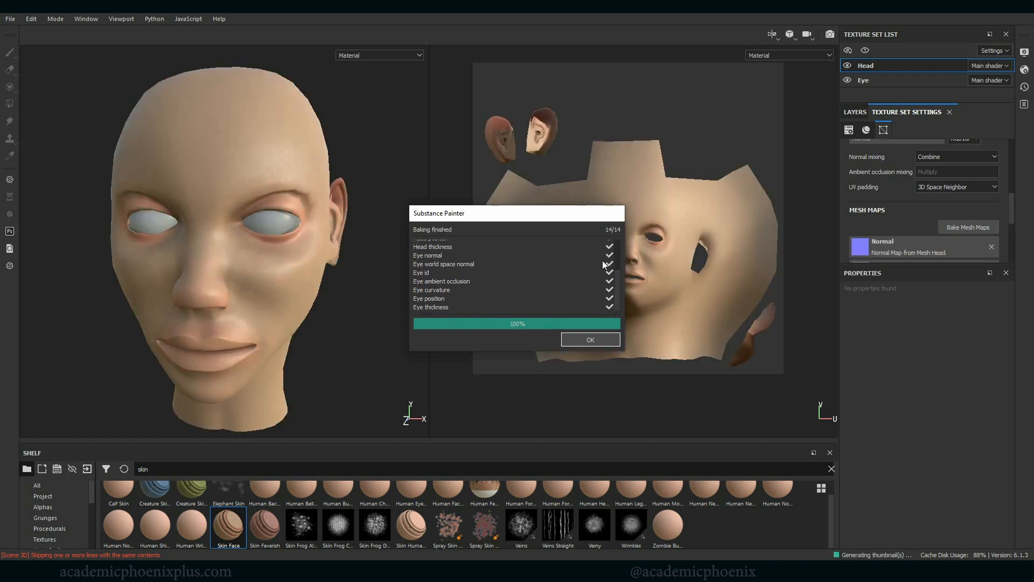
{"action": "left_click", "coordinate": [600, 339]}
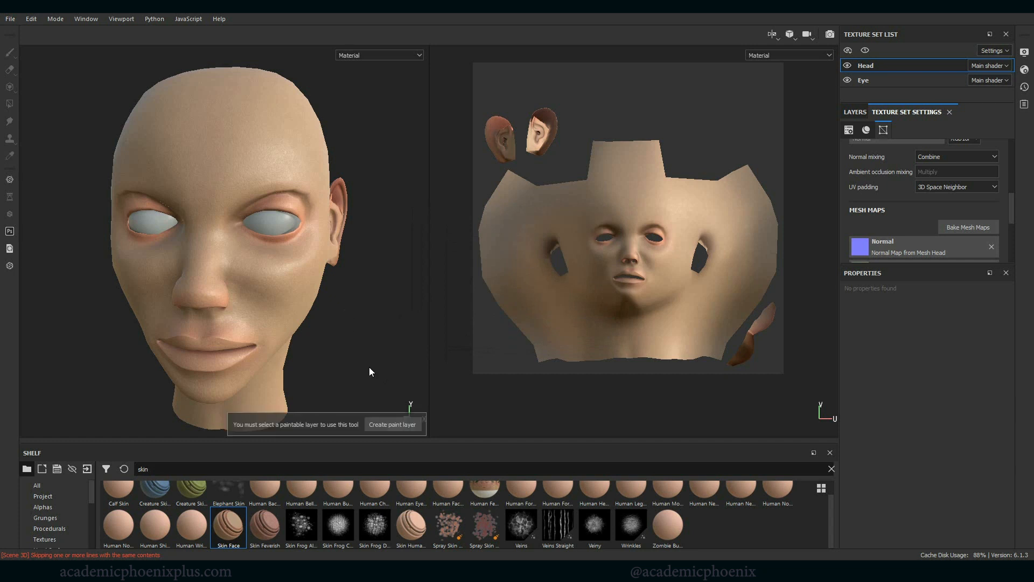
Examine the baked skin shading on the face and around the ear from several angles.
{"action": "mouse_move", "coordinate": [369, 370]}
{"action": "left_mouse_down", "text": "alt"}
{"action": "mouse_move", "coordinate": [381, 354]}
{"action": "mouse_move", "coordinate": [406, 363]}
{"action": "mouse_move", "coordinate": [387, 375]}
{"action": "left_mouse_up", "text": "alt"}
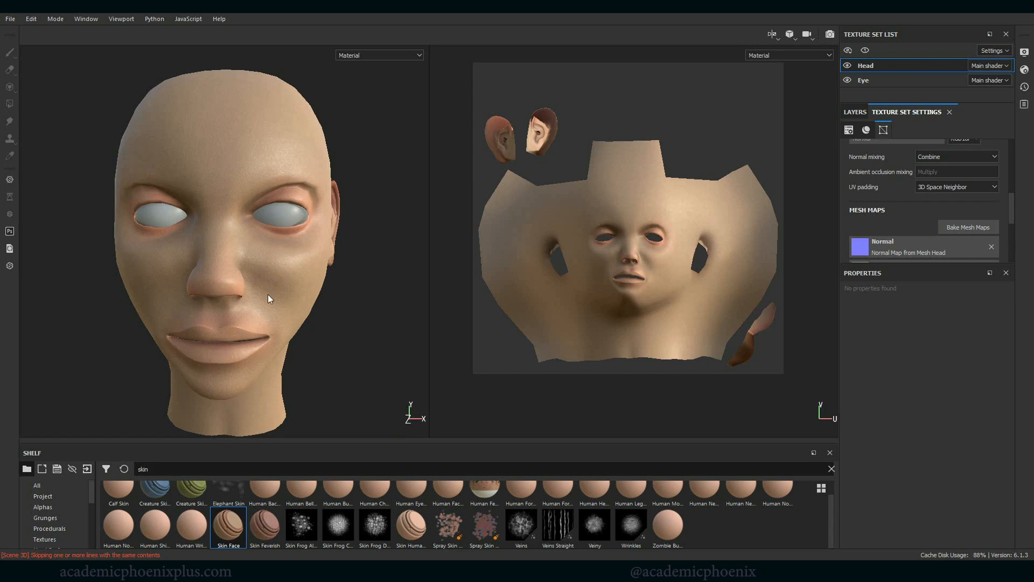
{"action": "left_click_drag", "start_coordinate": [384, 325], "coordinate": [259, 329], "text": "alt"}
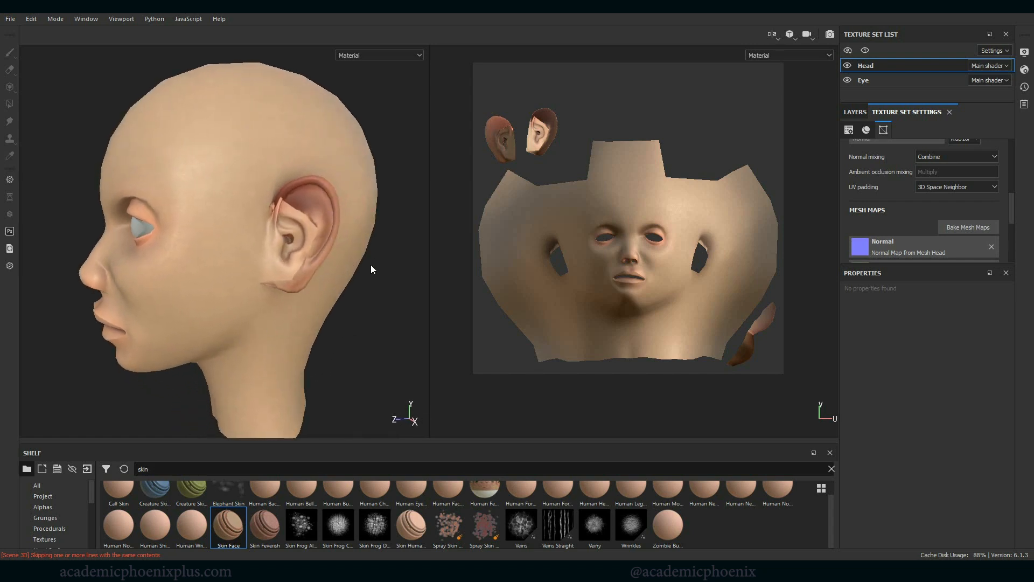
{"action": "right_click_drag", "start_coordinate": [372, 270], "coordinate": [507, 312], "text": "alt"}
{"action": "middle_click_drag", "start_coordinate": [311, 314], "coordinate": [215, 385], "text": "alt"}
{"action": "left_click_drag", "start_coordinate": [280, 350], "coordinate": [323, 350], "text": "alt"}
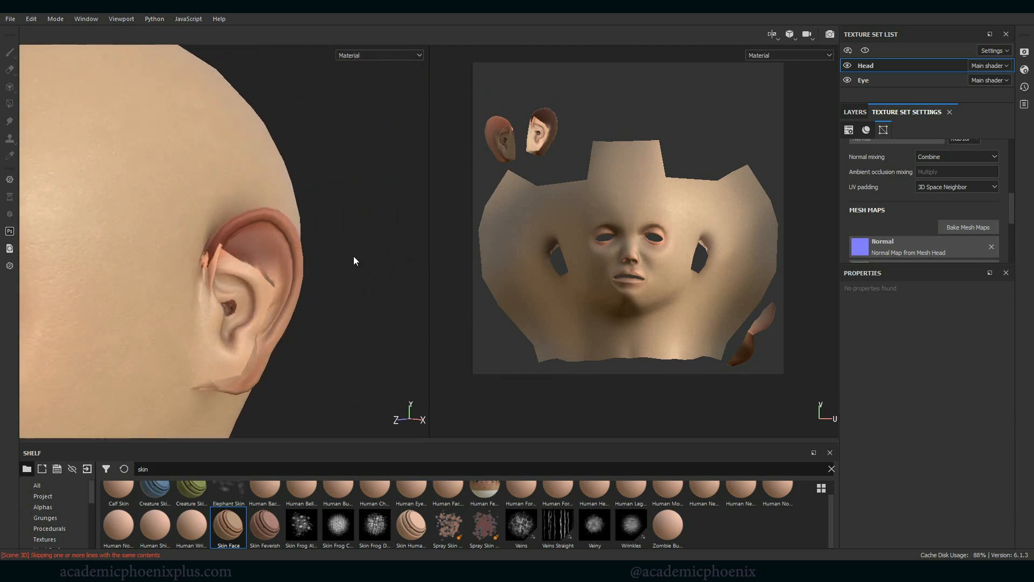
{"action": "left_click_drag", "start_coordinate": [354, 261], "coordinate": [325, 260], "text": "alt"}
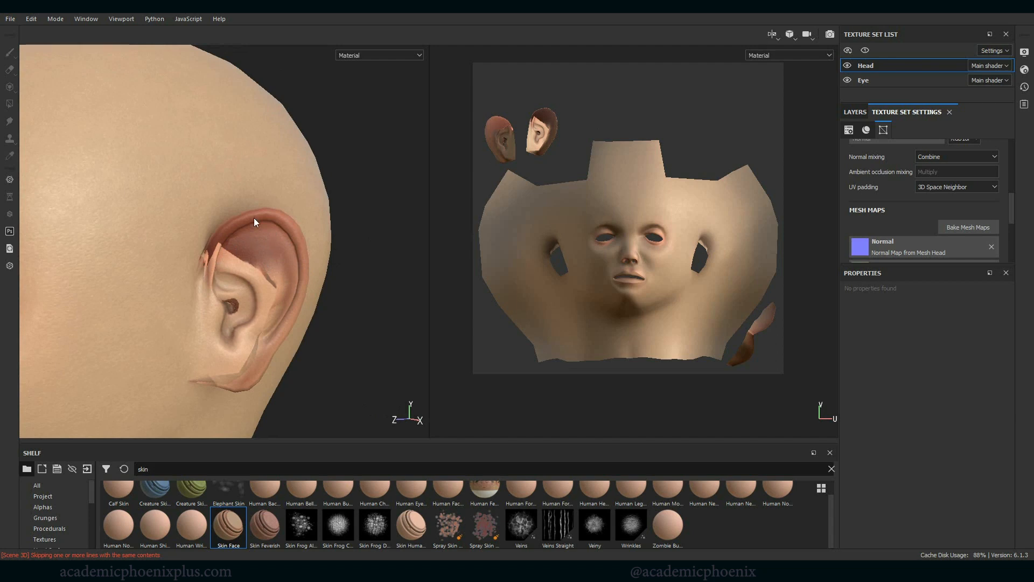
{"action": "left_click_drag", "start_coordinate": [292, 296], "coordinate": [370, 216], "text": "alt"}
{"action": "left_click_drag", "start_coordinate": [377, 344], "coordinate": [326, 339], "text": "alt"}
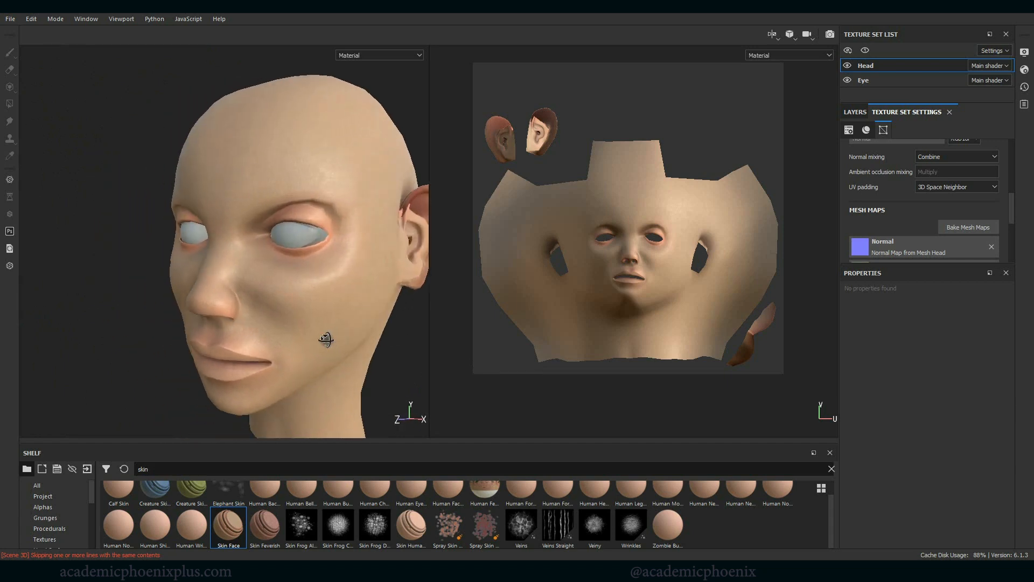
{"action": "left_click_drag", "start_coordinate": [402, 243], "coordinate": [364, 302], "text": "alt"}
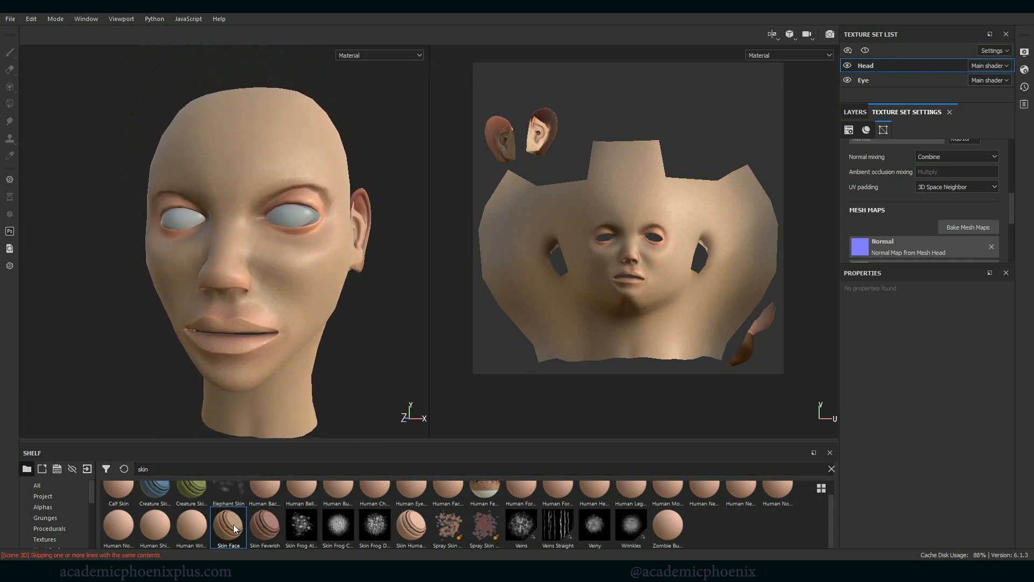
Try the Skin Feverish smart material above Skin Face on the Head texture set and remove it again.
{"action": "mouse_move", "coordinate": [264, 525]}
{"action": "left_mouse_down"}
{"action": "mouse_move", "coordinate": [659, 422]}
{"action": "mouse_move", "coordinate": [888, 210]}
{"action": "mouse_move", "coordinate": [570, 334]}
{"action": "mouse_move", "coordinate": [259, 518]}
{"action": "mouse_move", "coordinate": [267, 504]}
{"action": "mouse_move", "coordinate": [597, 396]}
{"action": "mouse_move", "coordinate": [947, 163]}
{"action": "mouse_move", "coordinate": [872, 143]}
{"action": "left_mouse_up"}
{"action": "left_click", "coordinate": [856, 112]}
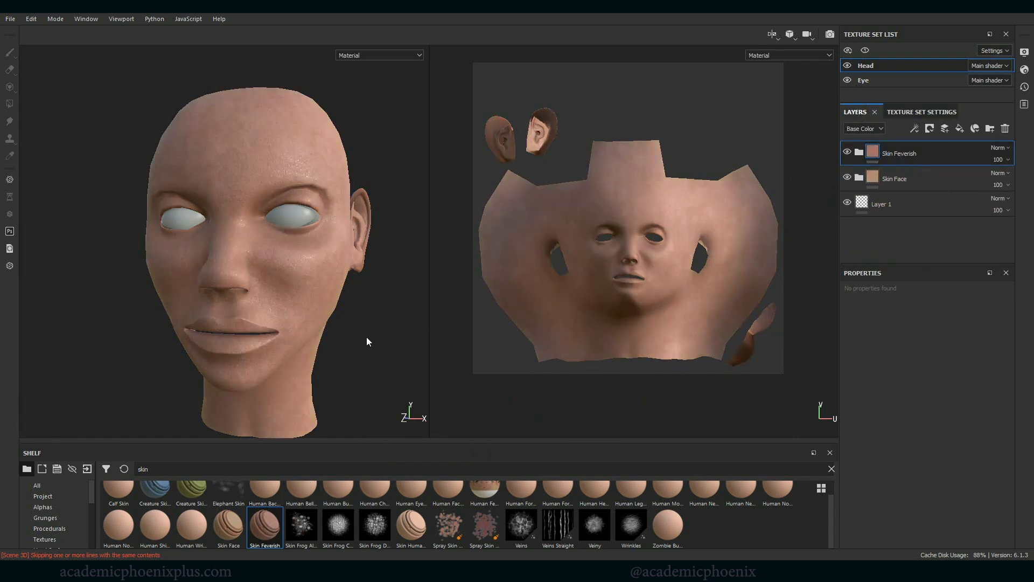
{"action": "left_click_drag", "start_coordinate": [366, 337], "coordinate": [378, 293], "text": "alt"}
{"action": "right_click_drag", "start_coordinate": [379, 294], "coordinate": [280, 249], "text": "alt"}
{"action": "middle_click_drag", "start_coordinate": [307, 256], "coordinate": [269, 249], "text": "alt"}
{"action": "mouse_move", "coordinate": [344, 278]}
{"action": "left_mouse_down", "text": "alt"}
{"action": "mouse_move", "coordinate": [310, 286]}
{"action": "mouse_move", "coordinate": [349, 279]}
{"action": "left_mouse_up", "text": "alt"}
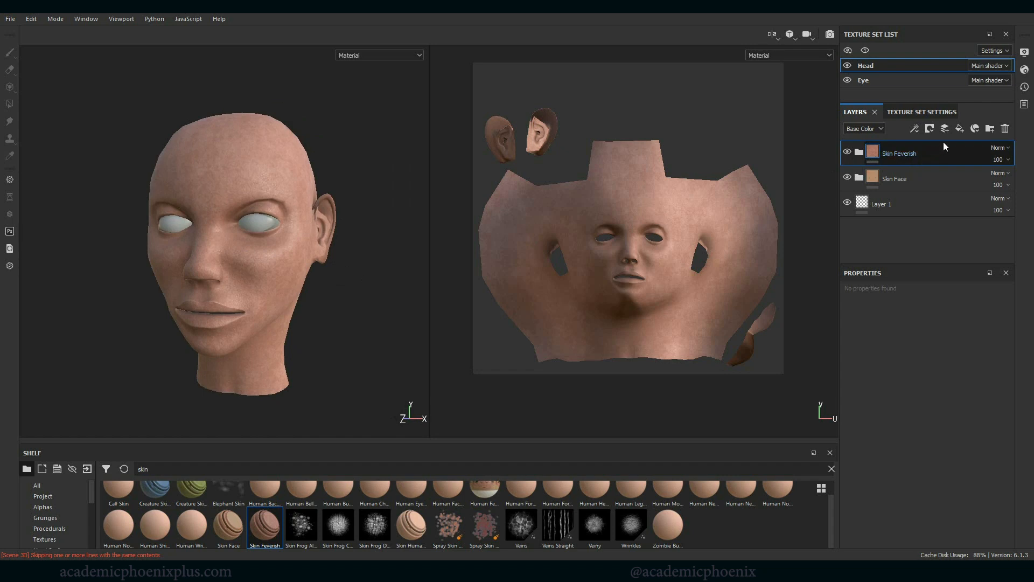
{"action": "key", "text": "Delete"}
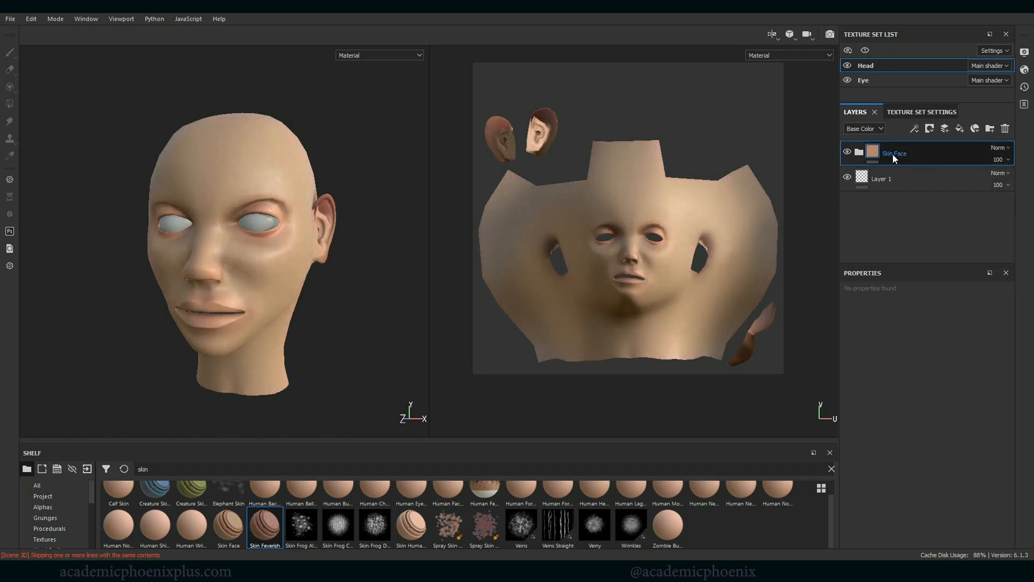
Expand the Skin Face folder and select its Skin Pores layer.
{"action": "left_click", "coordinate": [860, 152]}
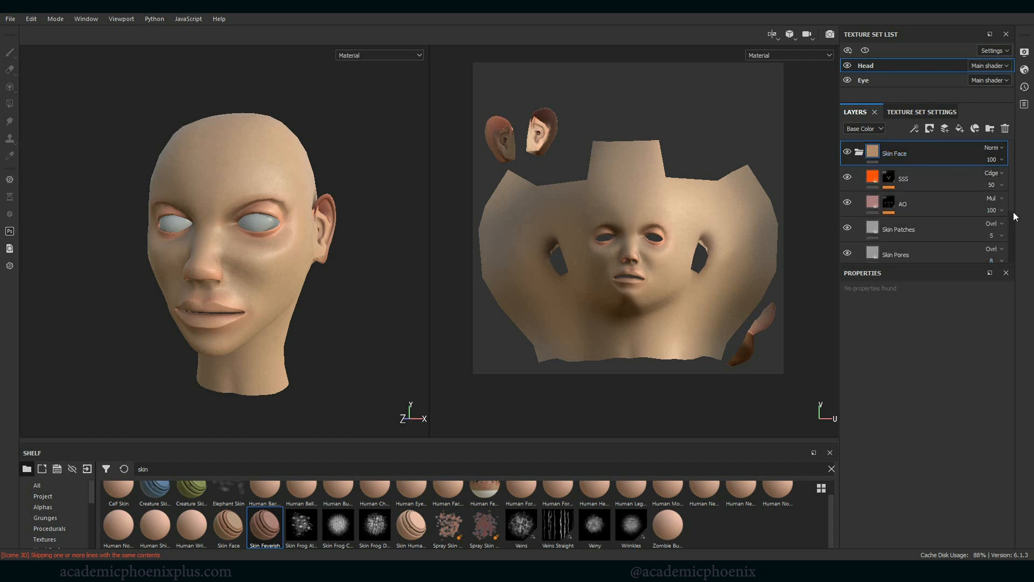
{"action": "left_click_drag", "start_coordinate": [1013, 212], "coordinate": [1017, 241]}
{"action": "left_click", "coordinate": [936, 200]}
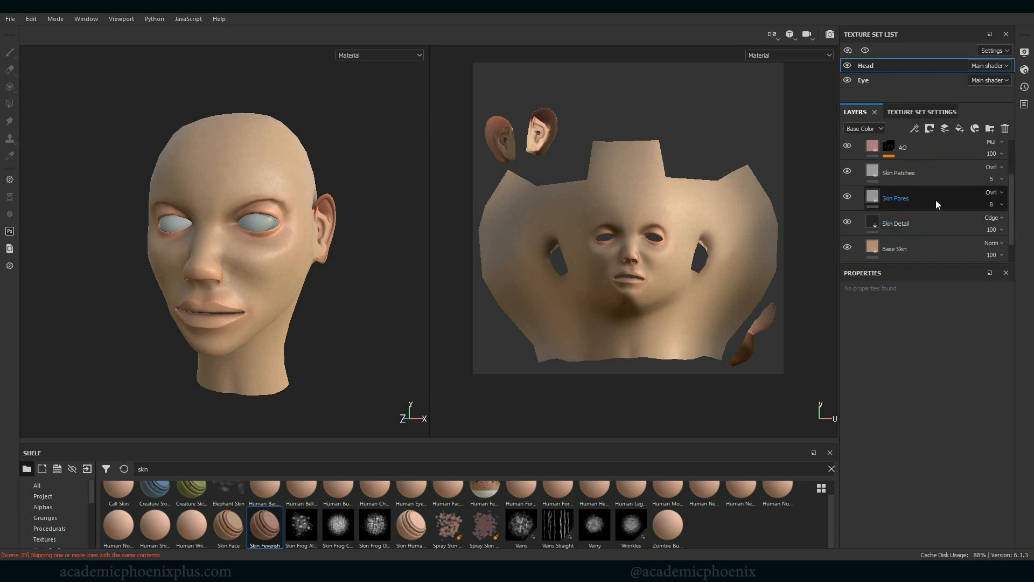
{"action": "left_click", "coordinate": [914, 196]}
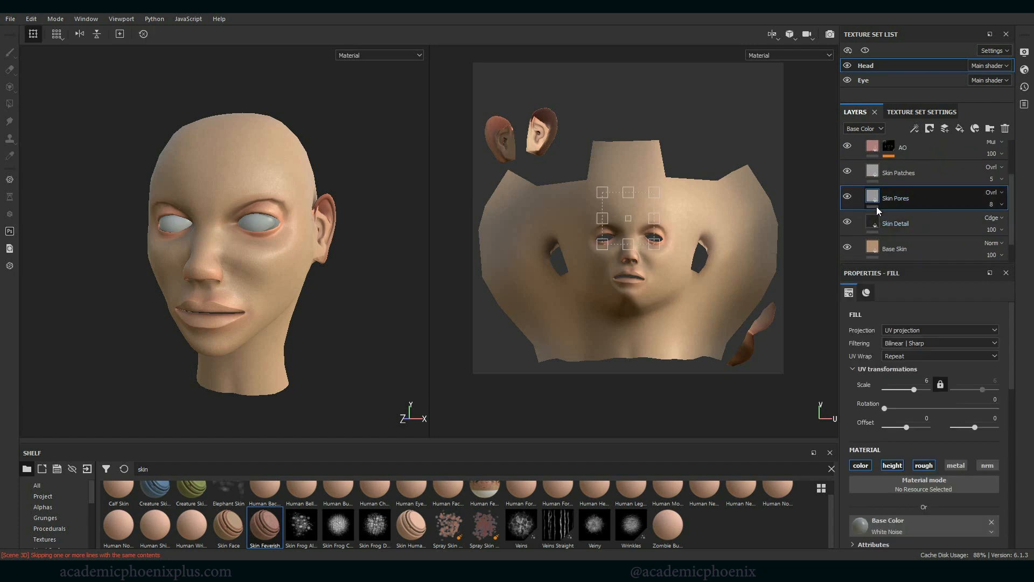
Try the Skin Pores layer at 100 opacity with a UV scale of 15.4, and undo both changes.
{"action": "left_click_drag", "start_coordinate": [1012, 333], "coordinate": [1017, 354]}
{"action": "left_click", "coordinate": [1002, 203]}
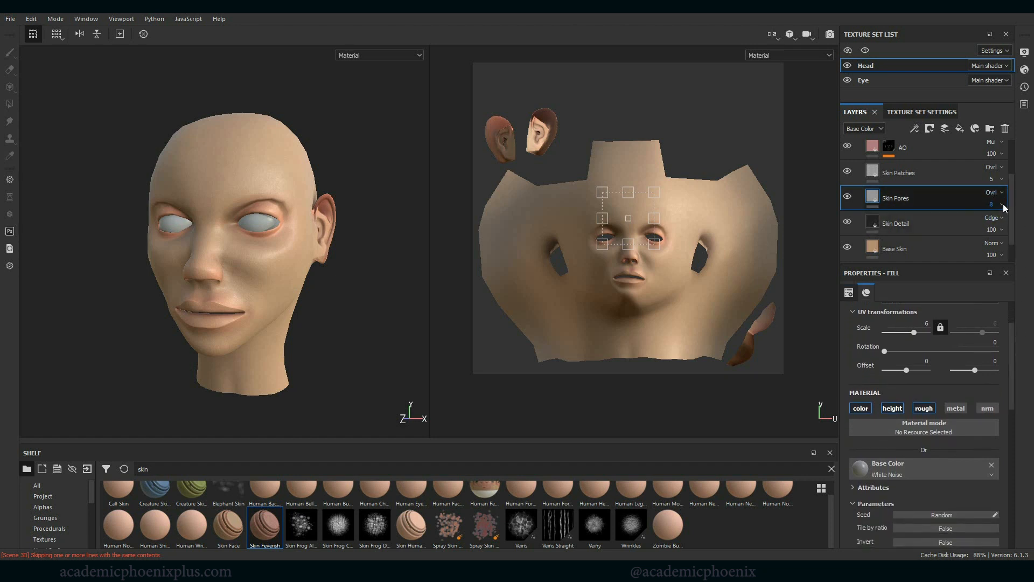
{"action": "left_click_drag", "start_coordinate": [986, 223], "coordinate": [1025, 224]}
{"action": "key", "text": "alt"}
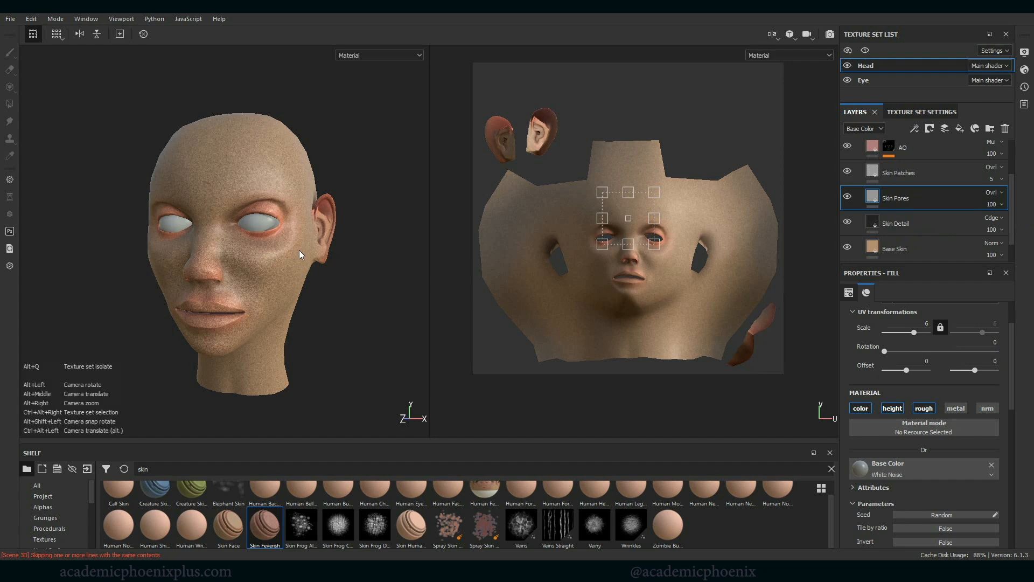
{"action": "right_click_drag", "start_coordinate": [300, 250], "coordinate": [701, 322], "text": "alt"}
{"action": "middle_click_drag", "start_coordinate": [357, 265], "coordinate": [483, 256], "text": "alt"}
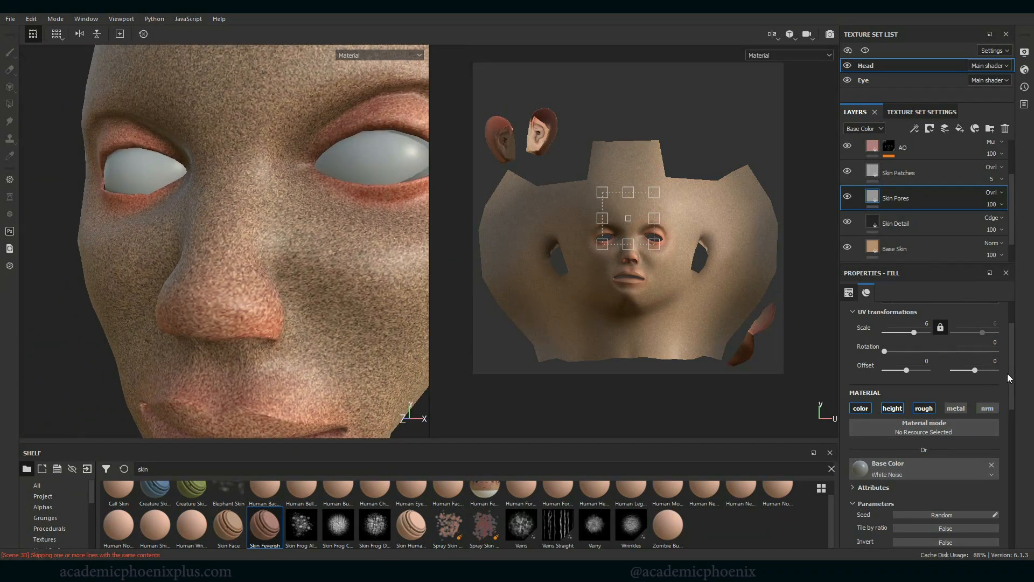
{"action": "left_click_drag", "start_coordinate": [916, 332], "coordinate": [917, 334]}
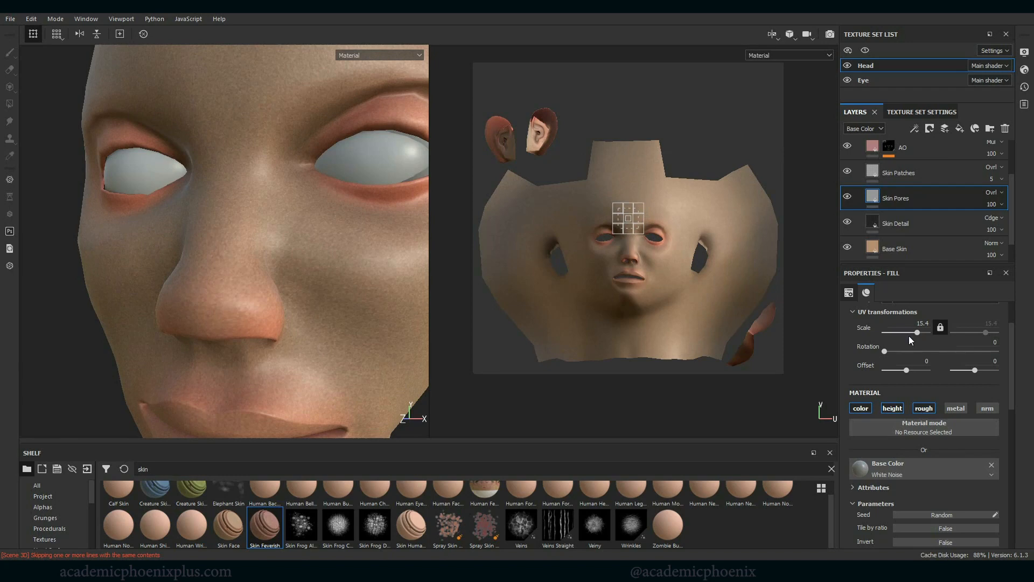
{"action": "key", "text": "ctrl+z"}
{"action": "key", "text": "ctrl+z"}
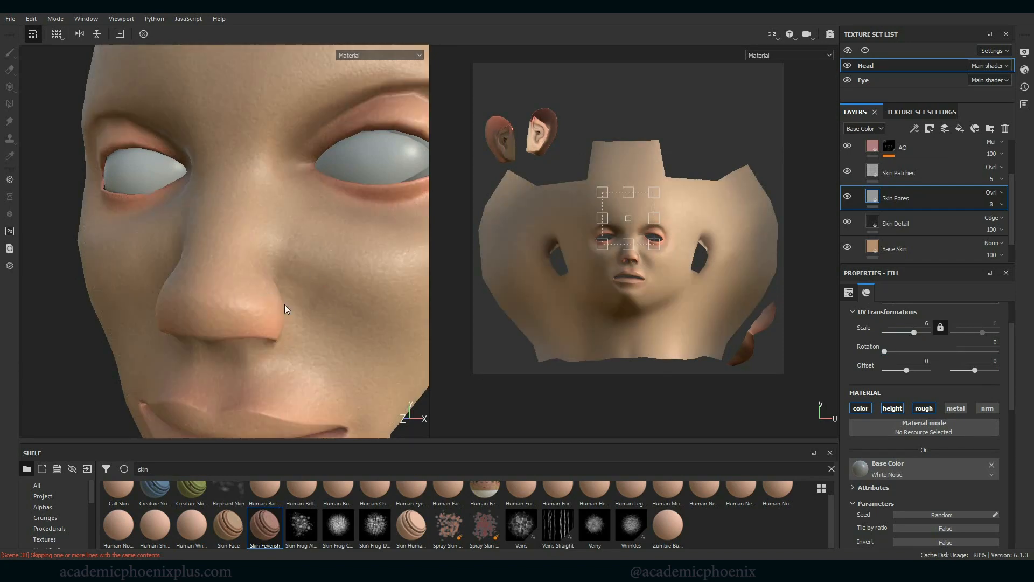
Set the UV scale to about 11.13 on the Skin Pores layer and about 13.15 on the Skin Detail layer.
{"action": "left_click_drag", "start_coordinate": [915, 332], "coordinate": [916, 334]}
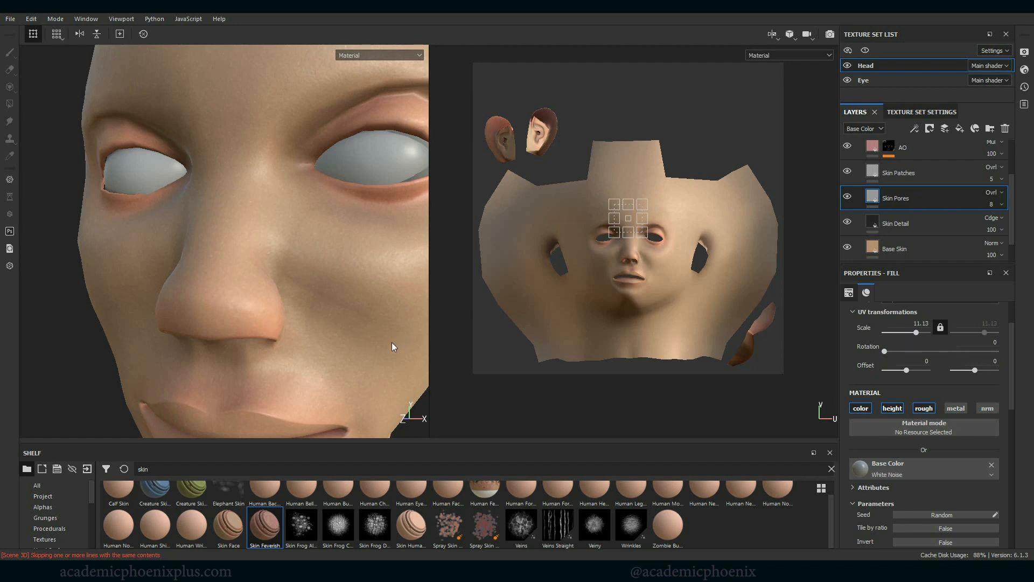
{"action": "left_click", "coordinate": [908, 229]}
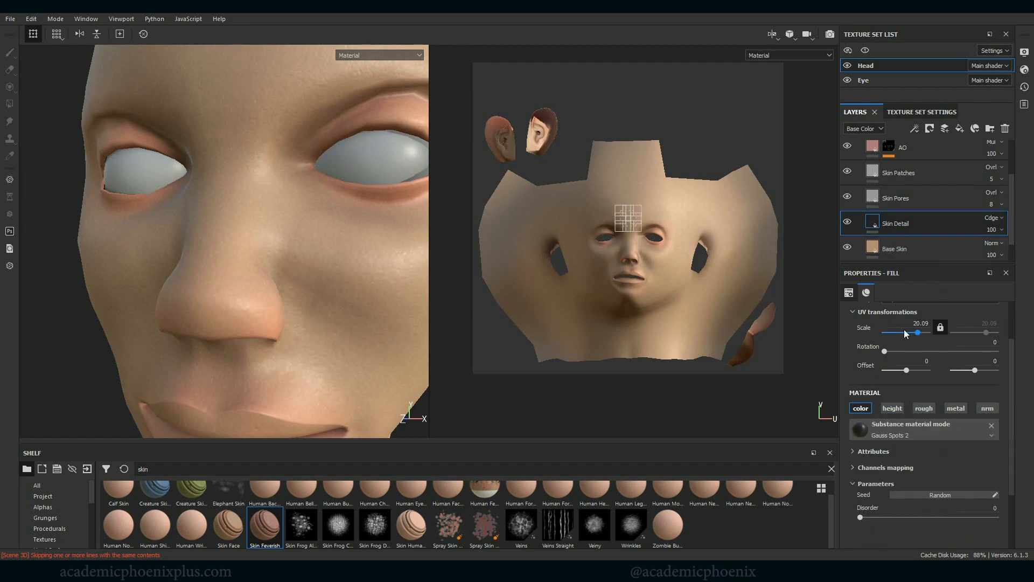
{"action": "left_click", "coordinate": [852, 225]}
{"action": "left_click", "coordinate": [851, 225]}
{"action": "left_click", "coordinate": [852, 223]}
{"action": "left_click_drag", "start_coordinate": [918, 332], "coordinate": [916, 331]}
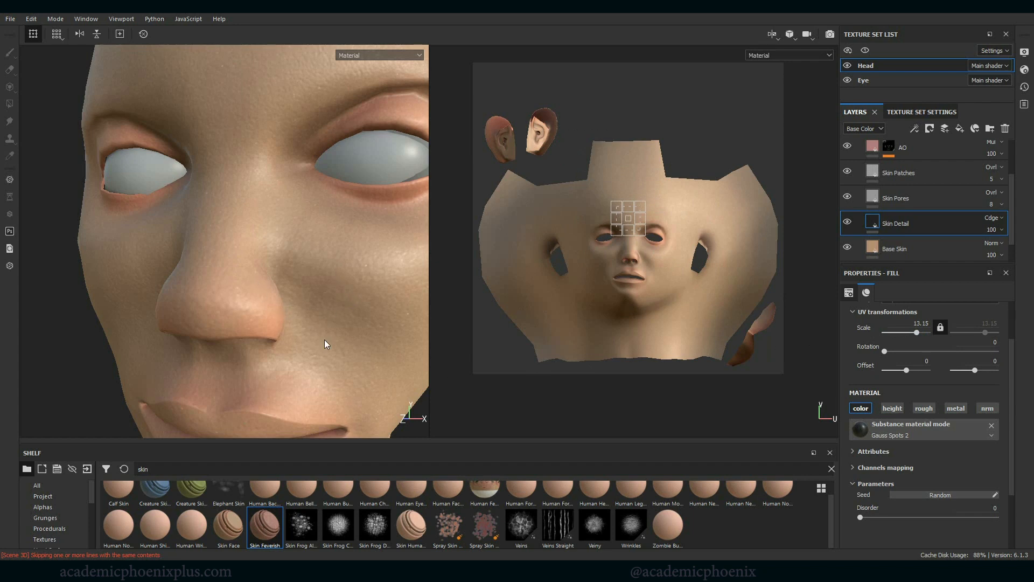
Check the Base Skin fill settings, and try a UV scale of about 20.64 on the Skin Patches layer.
{"action": "left_click", "coordinate": [947, 249]}
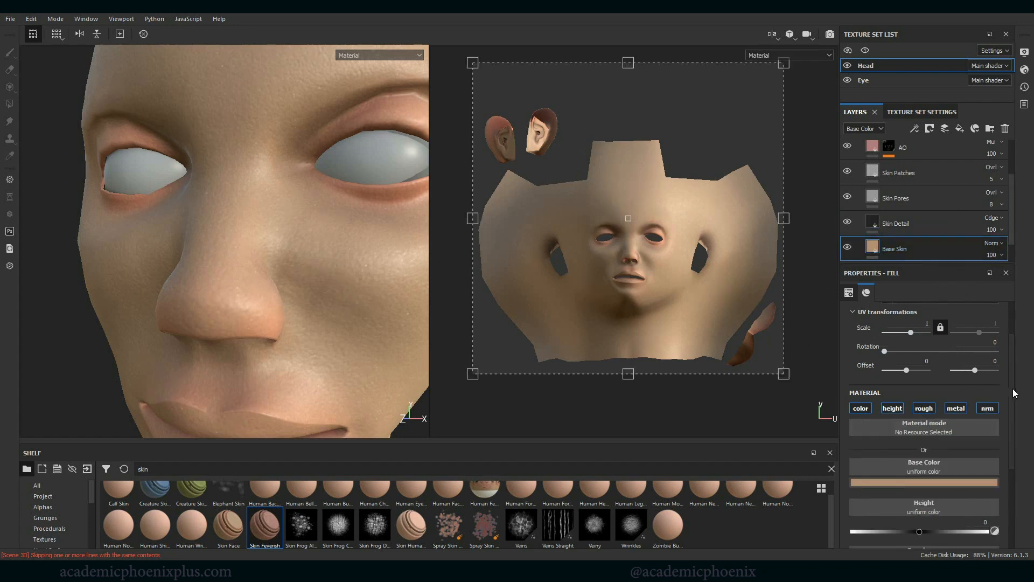
{"action": "left_click_drag", "start_coordinate": [1013, 389], "coordinate": [1027, 333]}
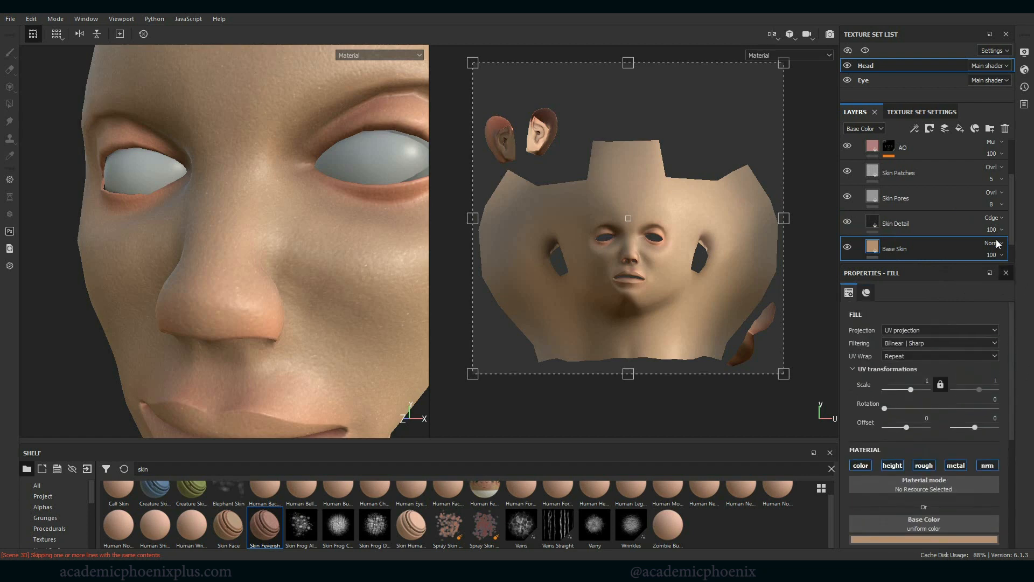
{"action": "left_click", "coordinate": [929, 174]}
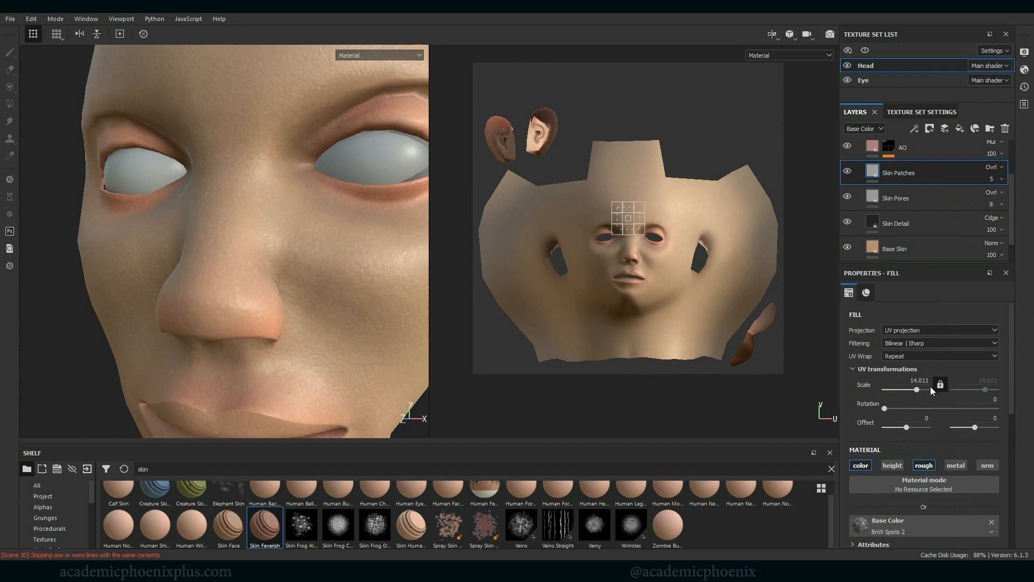
{"action": "left_click_drag", "start_coordinate": [920, 390], "coordinate": [912, 388]}
{"action": "key", "text": "ctrl+z"}
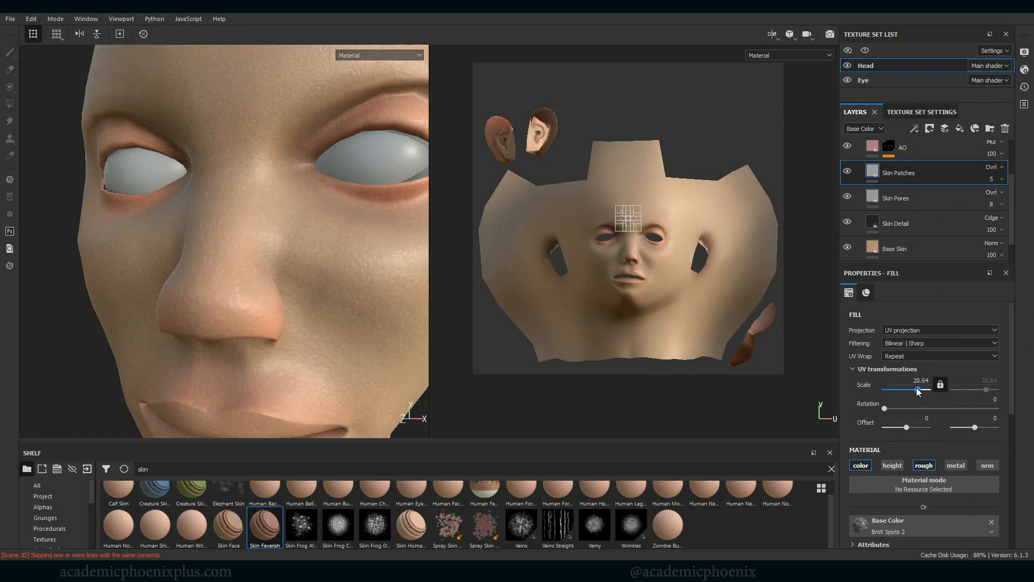
Try the Skin Patches layer at 61 opacity with a UV scale of about 38.65, and undo both changes.
{"action": "left_click", "coordinate": [1001, 178]}
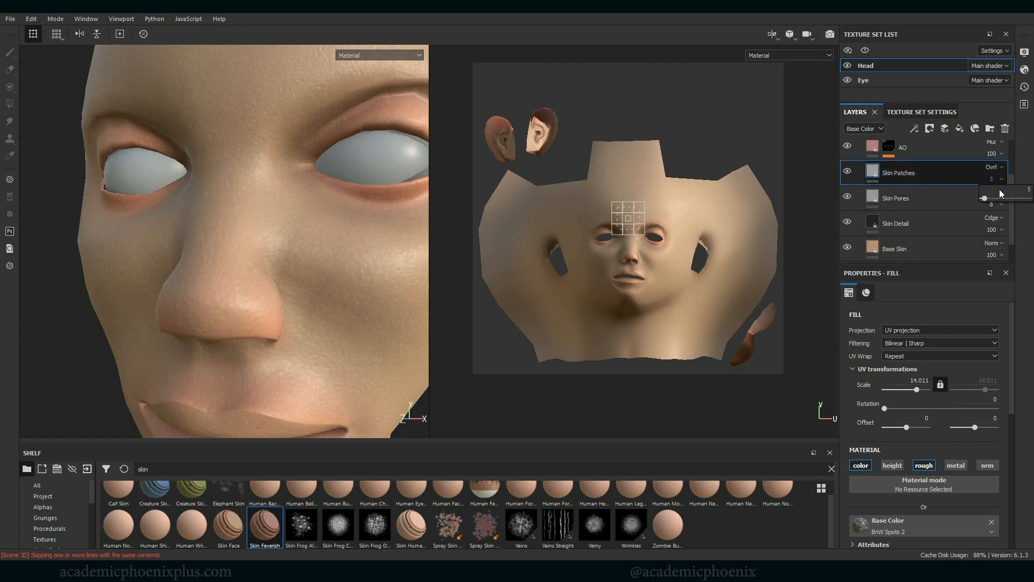
{"action": "left_click", "coordinate": [1007, 199]}
{"action": "left_click_drag", "start_coordinate": [1006, 201], "coordinate": [1011, 201]}
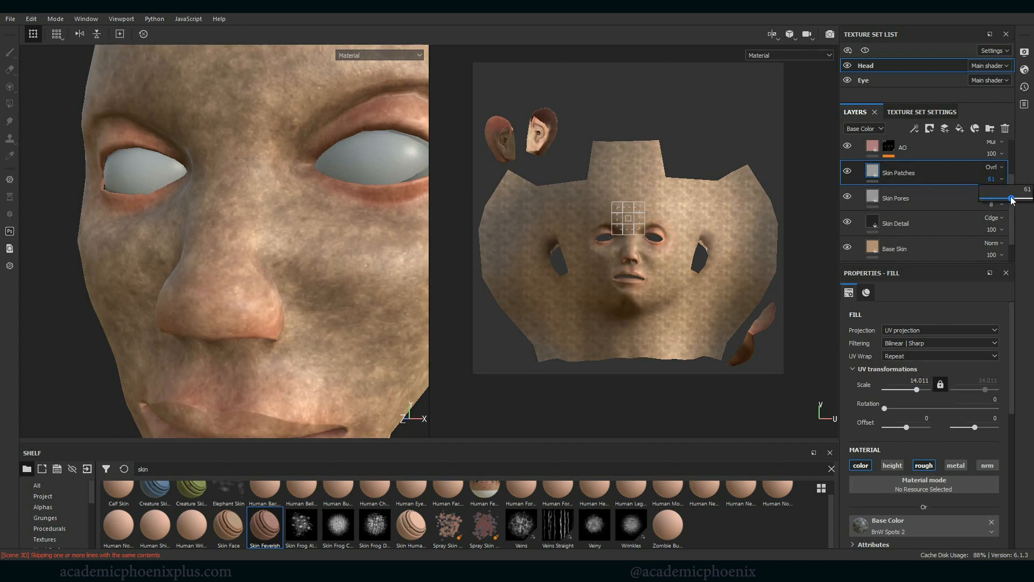
{"action": "left_click_drag", "start_coordinate": [920, 389], "coordinate": [922, 387]}
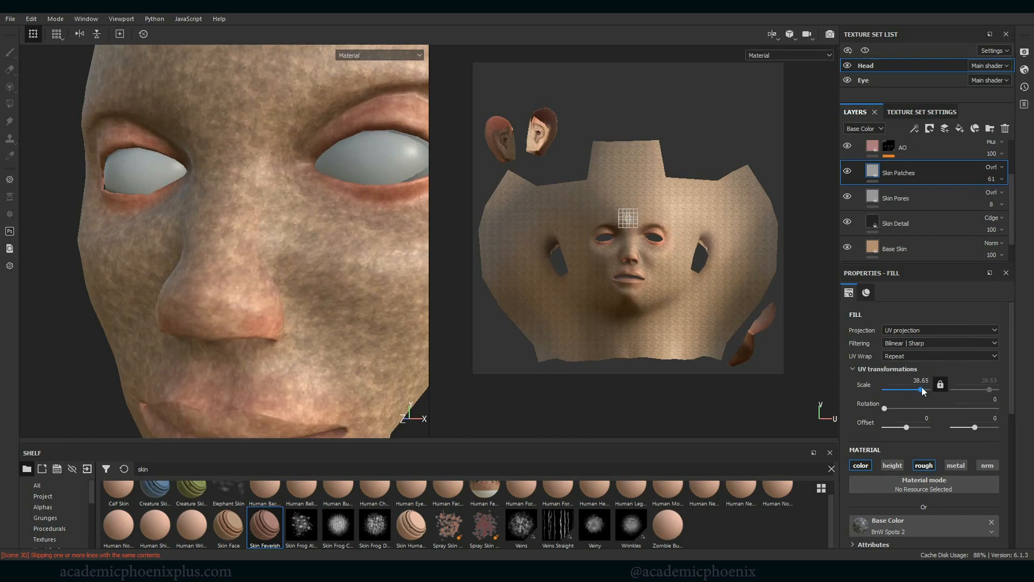
{"action": "key", "text": "ctrl+z"}
{"action": "key", "text": "ctrl+z"}
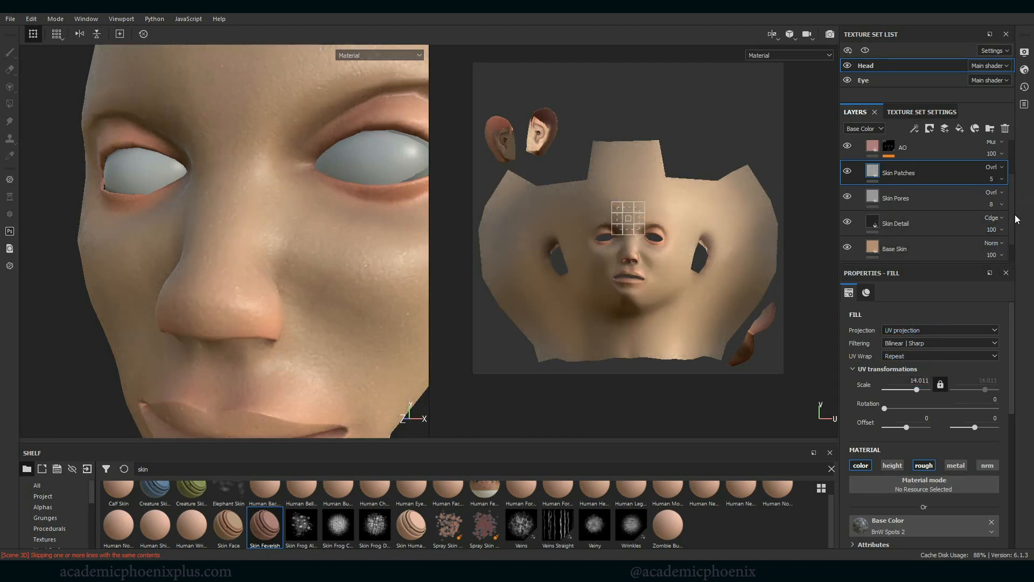
Check the fill settings of the AO and SSS layers and the AO mask, and collapse the Skin Face group.
{"action": "scroll", "coordinate": [1013, 194], "scroll_direction": "up", "scroll_amount": 2}
{"action": "left_click", "coordinate": [943, 207]}
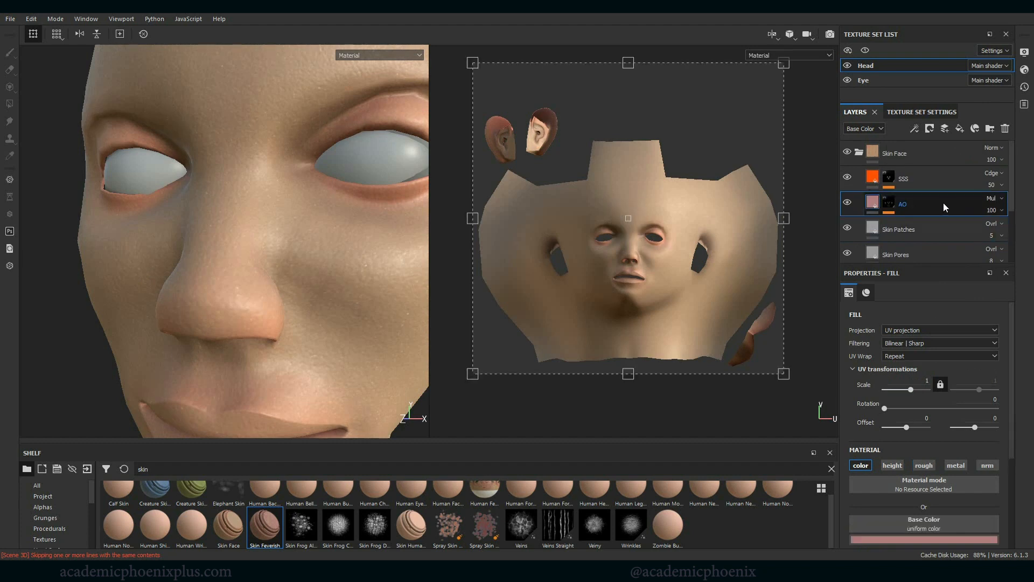
{"action": "left_click", "coordinate": [889, 204]}
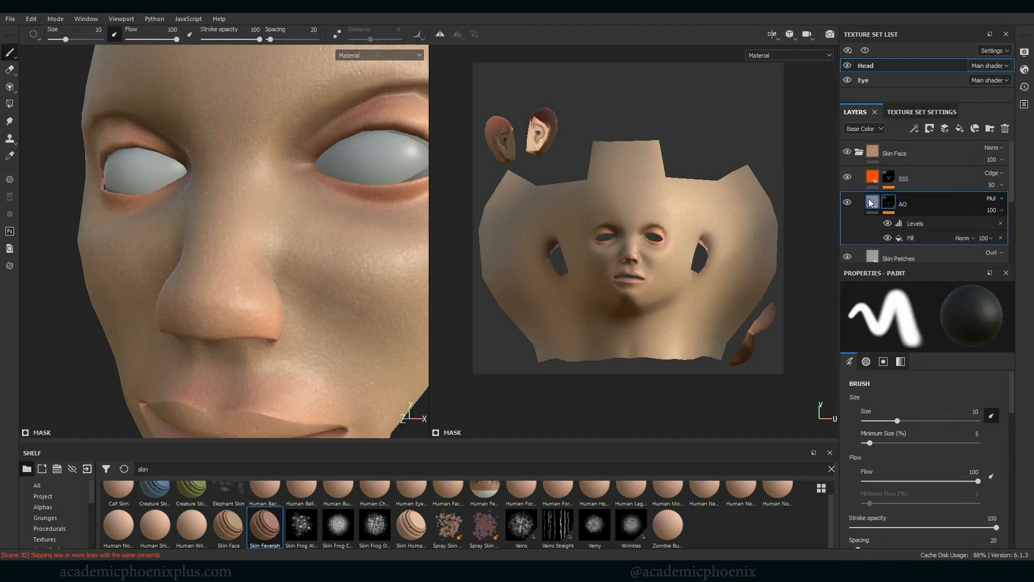
{"action": "left_click", "coordinate": [873, 205]}
{"action": "left_click", "coordinate": [874, 180]}
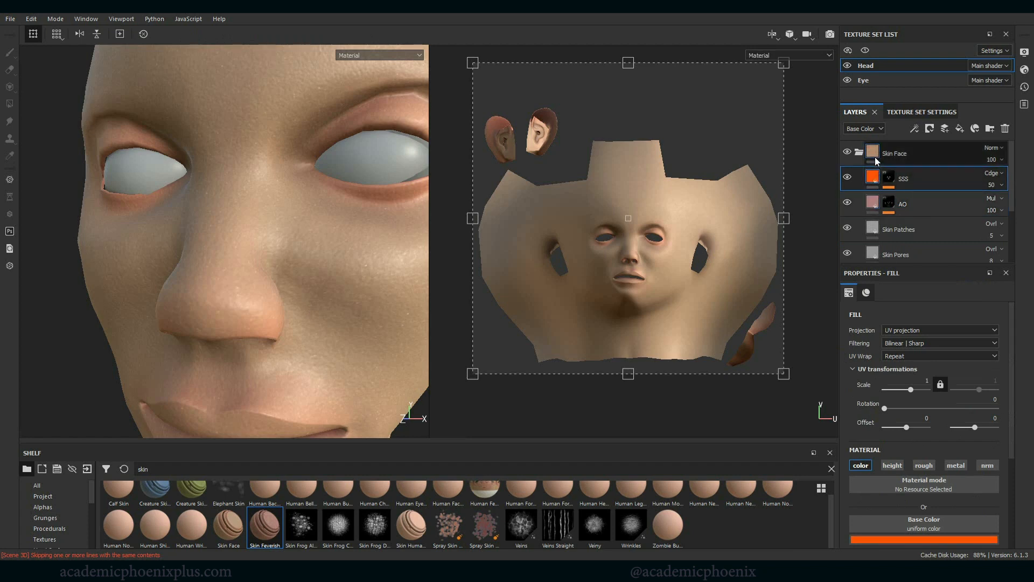
{"action": "left_click", "coordinate": [875, 158]}
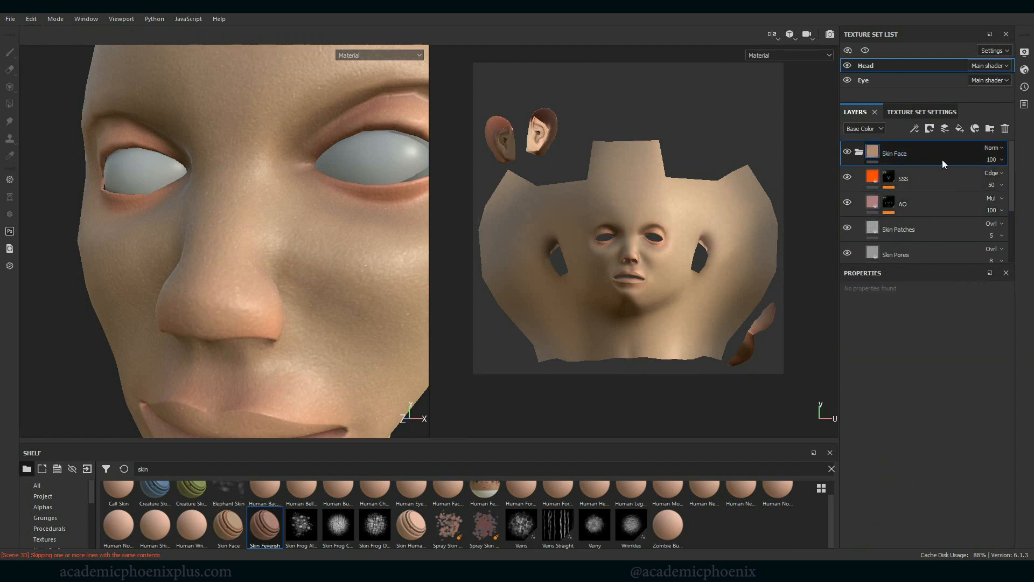
{"action": "left_click", "coordinate": [859, 152]}
Examine the skin material on the whole head and neck from several angles.
{"action": "right_click_drag", "start_coordinate": [282, 325], "coordinate": [137, 270], "text": "alt"}
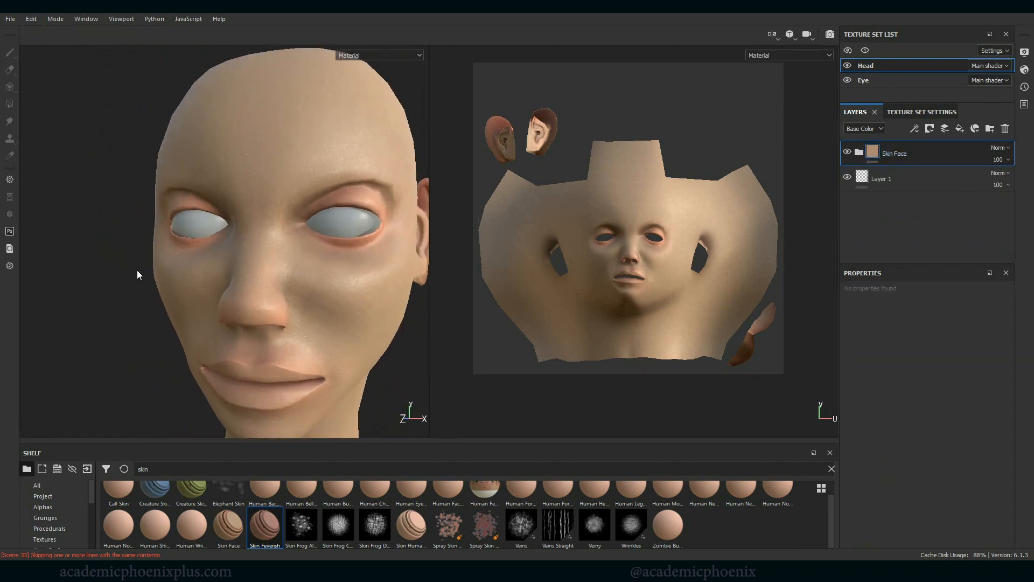
{"action": "middle_click_drag", "start_coordinate": [397, 313], "coordinate": [354, 283], "text": "alt"}
{"action": "left_click_drag", "start_coordinate": [354, 283], "coordinate": [334, 302], "text": "alt"}
{"action": "mouse_move", "coordinate": [384, 331]}
{"action": "left_mouse_down", "text": "alt"}
{"action": "mouse_move", "coordinate": [364, 341]}
{"action": "mouse_move", "coordinate": [374, 277]}
{"action": "mouse_move", "coordinate": [364, 311]}
{"action": "mouse_move", "coordinate": [399, 338]}
{"action": "mouse_move", "coordinate": [379, 340]}
{"action": "left_mouse_up", "text": "alt"}
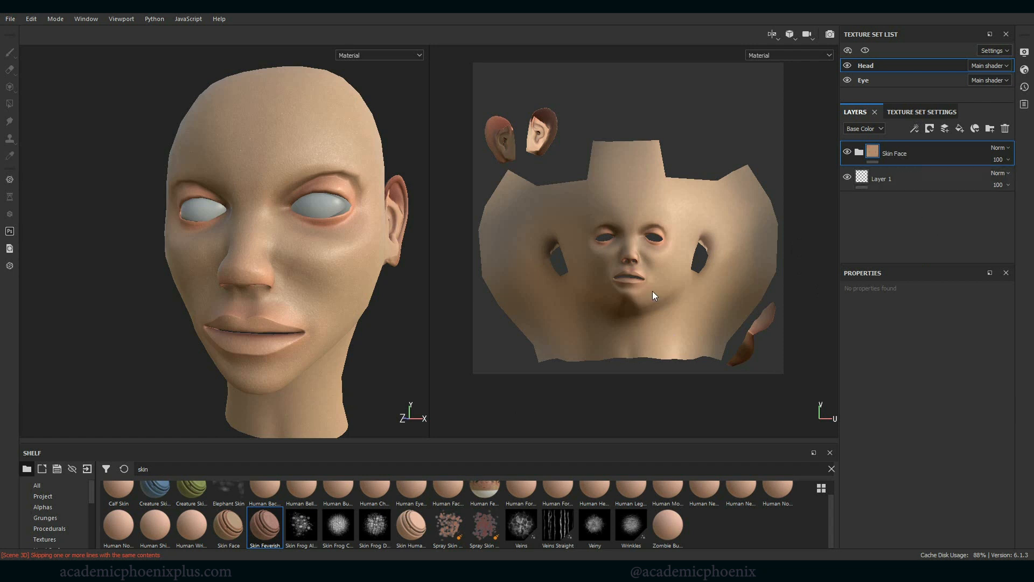
{"action": "left_click_drag", "start_coordinate": [398, 331], "coordinate": [377, 306], "text": "alt"}
{"action": "middle_click_drag", "start_coordinate": [376, 305], "coordinate": [328, 321], "text": "alt"}
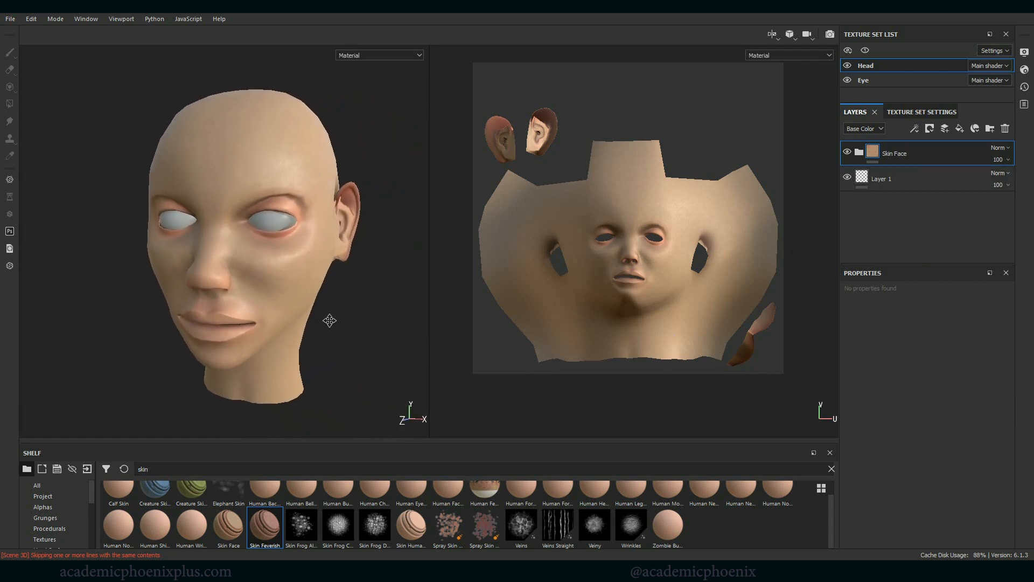
{"action": "right_click_drag", "start_coordinate": [328, 321], "coordinate": [434, 337], "text": "alt"}
{"action": "middle_click_drag", "start_coordinate": [396, 337], "coordinate": [386, 351], "text": "alt"}
{"action": "left_click_drag", "start_coordinate": [386, 351], "coordinate": [372, 328], "text": "alt"}
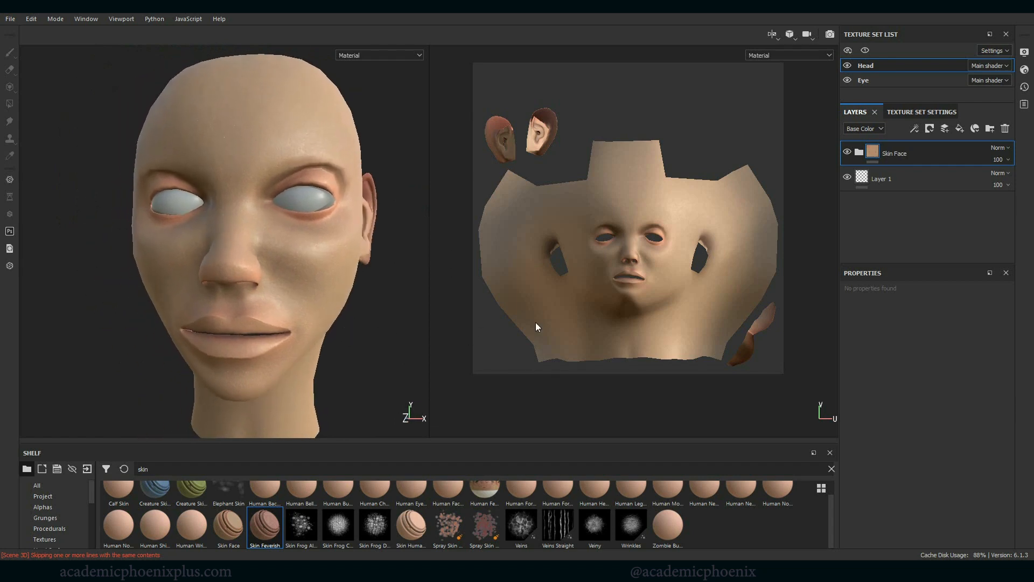
Add a fill layer above the Skin Face group and leave only its color channel enabled.
{"action": "left_click", "coordinate": [960, 128]}
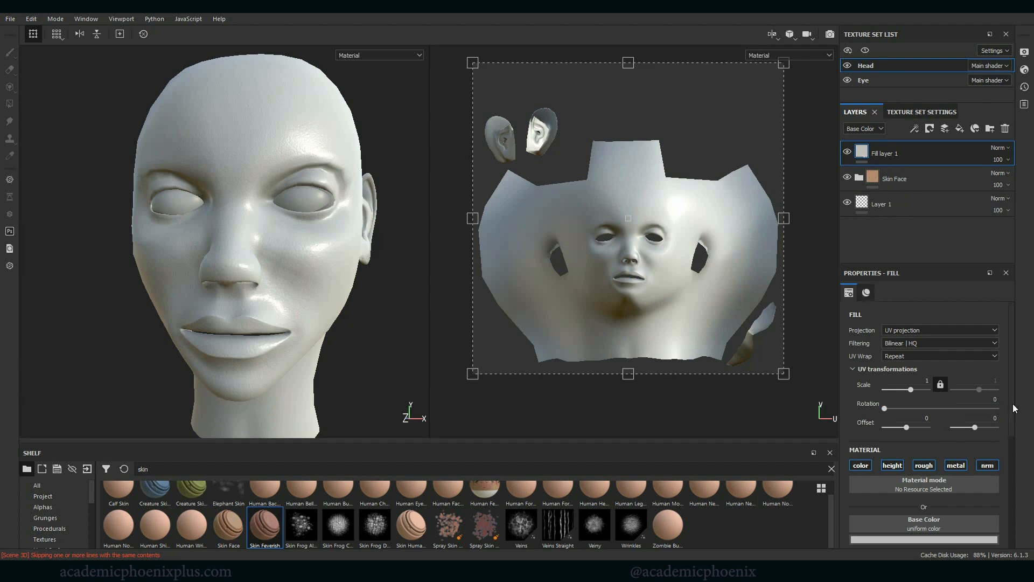
{"action": "left_click_drag", "start_coordinate": [1013, 405], "coordinate": [1013, 448]}
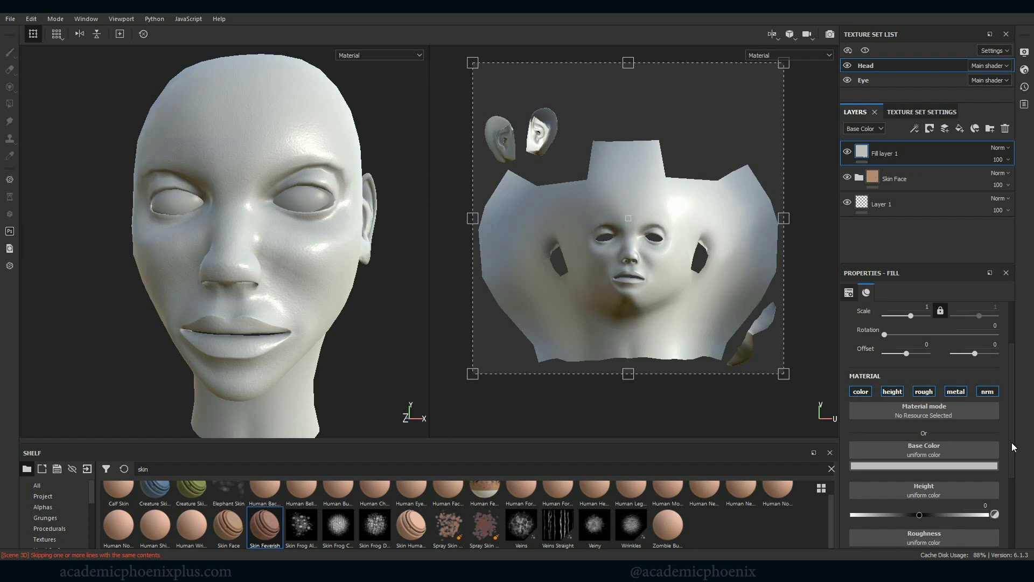
{"action": "left_click", "coordinate": [893, 392]}
{"action": "left_click", "coordinate": [924, 391]}
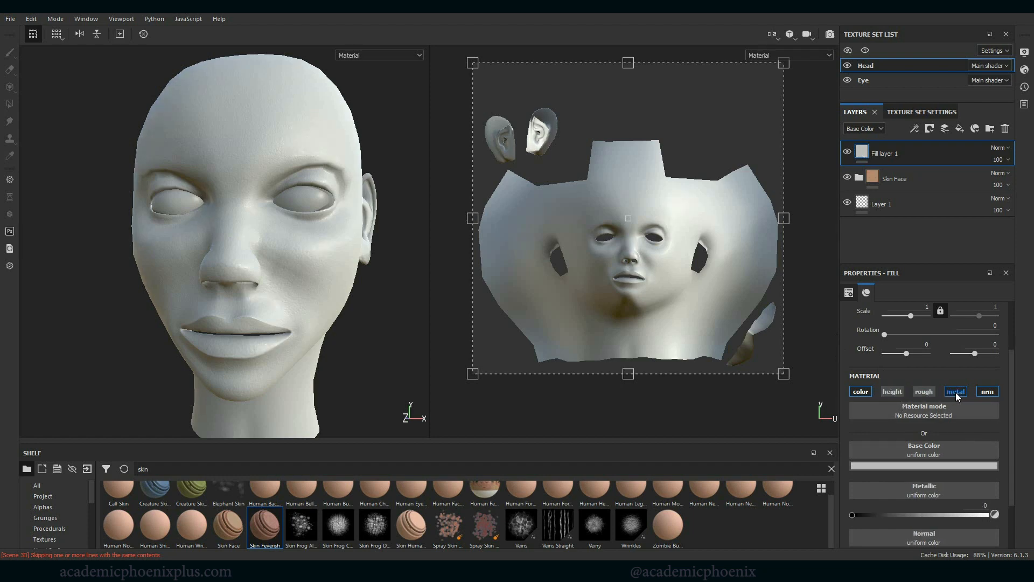
{"action": "left_click", "coordinate": [956, 391]}
{"action": "left_click", "coordinate": [988, 391]}
Set the new fill layer's base color to a coral red.
{"action": "left_click", "coordinate": [920, 465]}
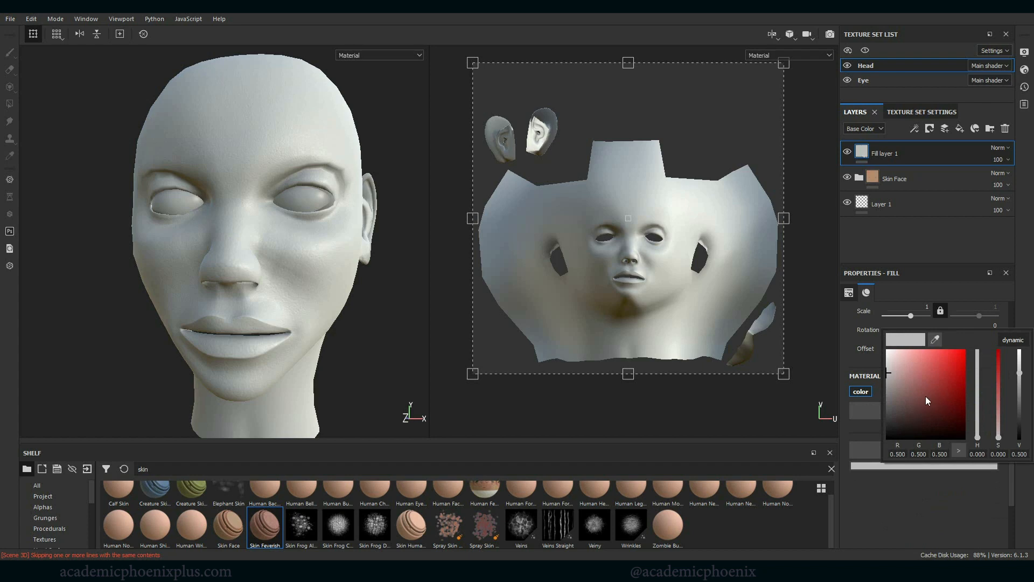
{"action": "left_click_drag", "start_coordinate": [926, 401], "coordinate": [936, 361]}
{"action": "left_click", "coordinate": [885, 262]}
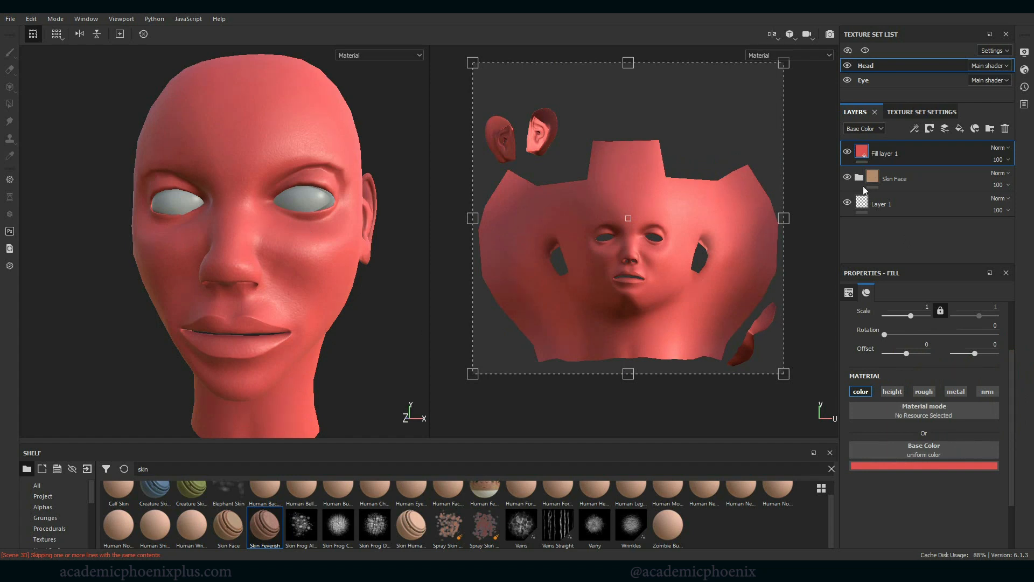
Add a black mask to the red fill layer and activate the Paint tool for it.
{"action": "right_click", "coordinate": [870, 157]}
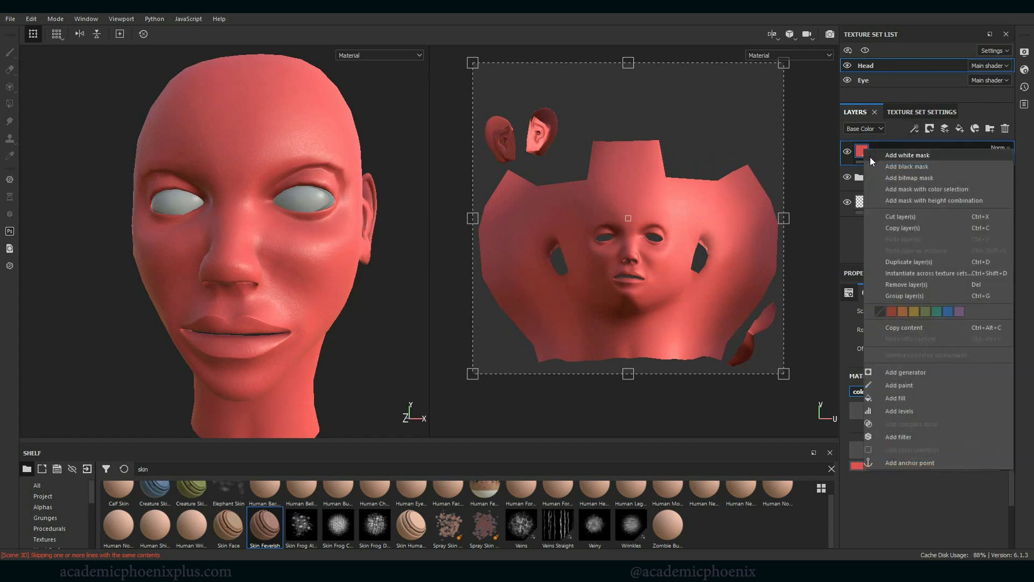
{"action": "left_click", "coordinate": [898, 167]}
{"action": "key", "text": "1"}
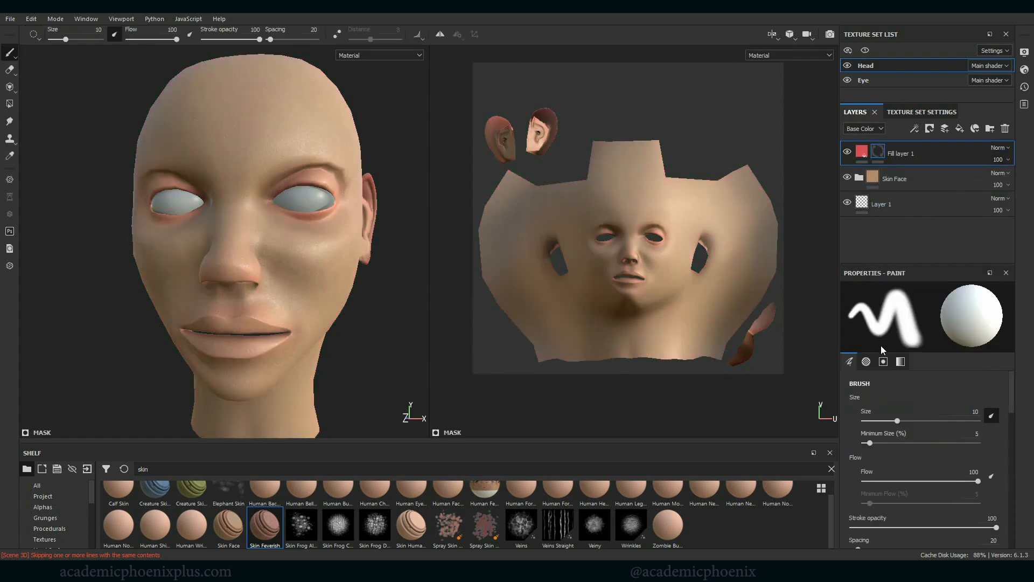
Try strokes with the default soft brush on the cheek below the eye, and undo them.
{"action": "mouse_move", "coordinate": [272, 245]}
{"action": "left_mouse_down"}
{"action": "mouse_move", "coordinate": [318, 248]}
{"action": "mouse_move", "coordinate": [348, 233]}
{"action": "left_mouse_up"}
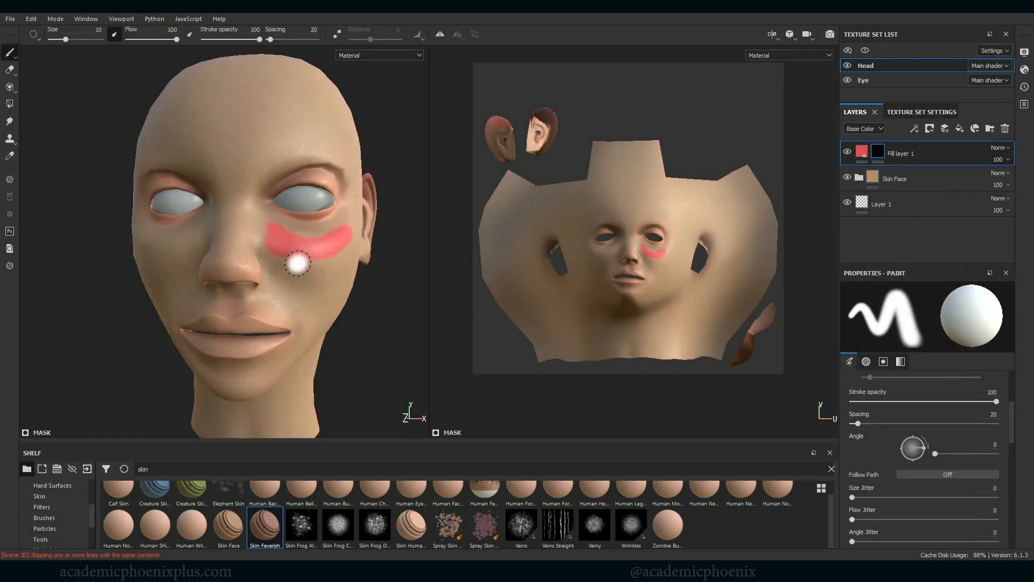
{"action": "key", "text": "ctrl+z"}
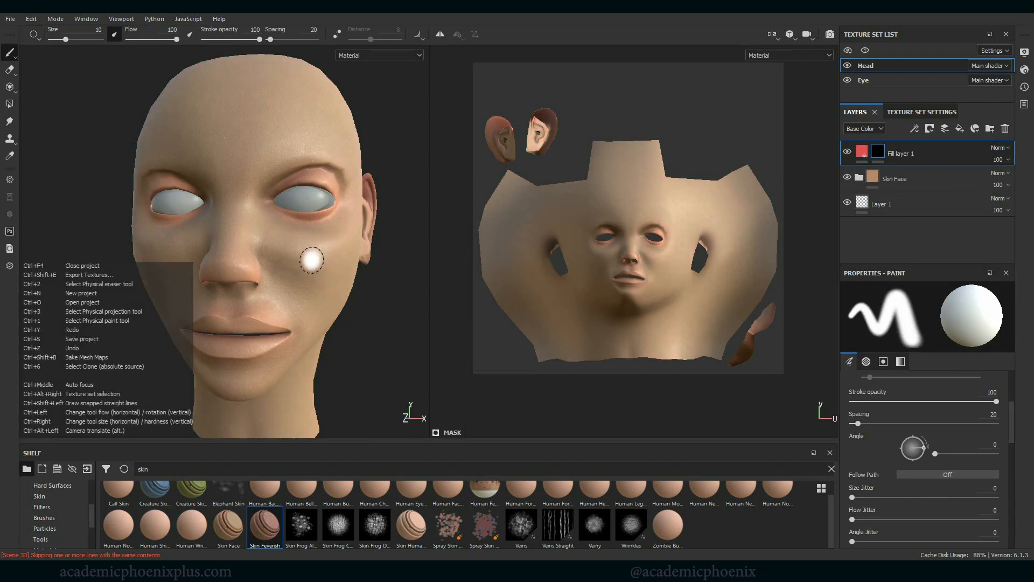
{"action": "mouse_move", "coordinate": [267, 223]}
{"action": "left_mouse_down"}
{"action": "mouse_move", "coordinate": [284, 279]}
{"action": "mouse_move", "coordinate": [353, 237]}
{"action": "left_mouse_up"}
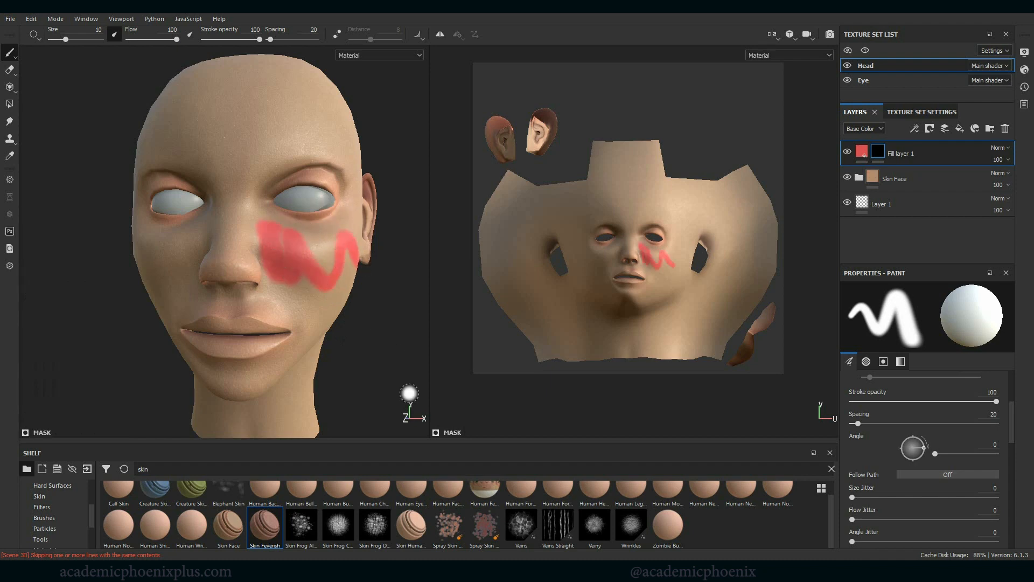
{"action": "key", "text": "ctrl+z"}
Browse the brush presets and choose the Cotton brush for painting the mask.
{"action": "left_click", "coordinate": [44, 518]}
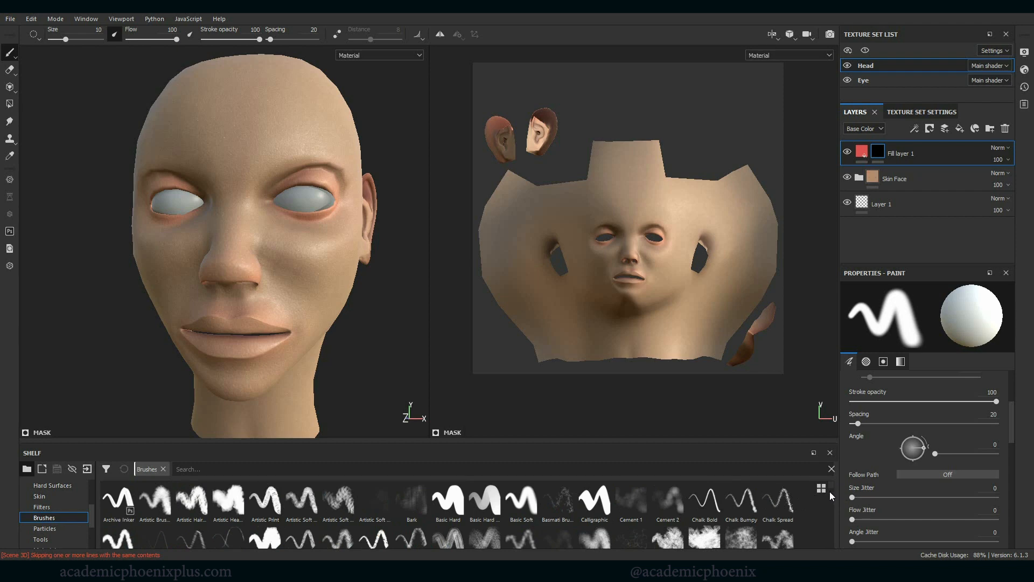
{"action": "scroll", "coordinate": [832, 490], "scroll_direction": "down", "scroll_amount": 5}
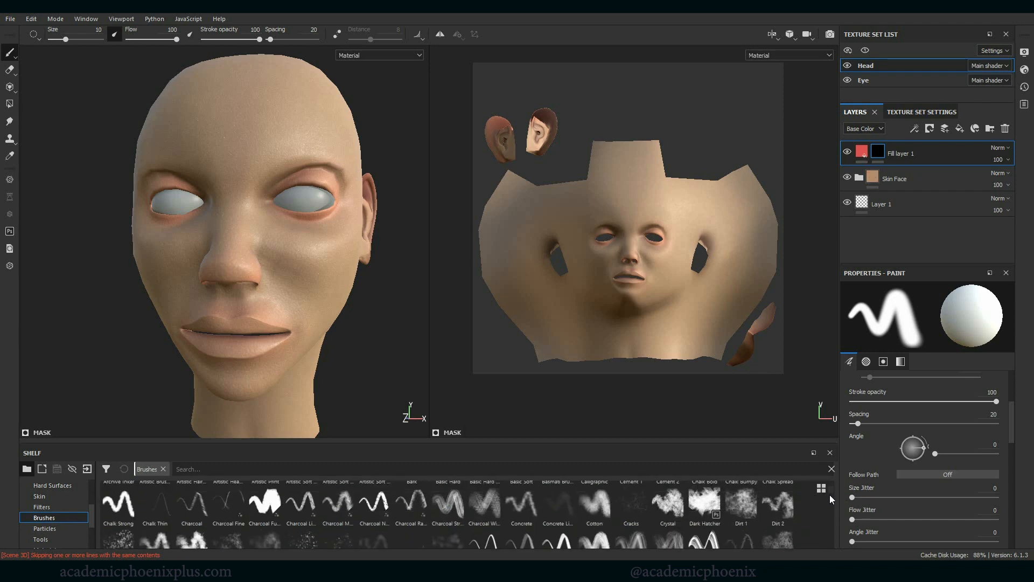
{"action": "scroll", "coordinate": [830, 499], "scroll_direction": "up", "scroll_amount": 5}
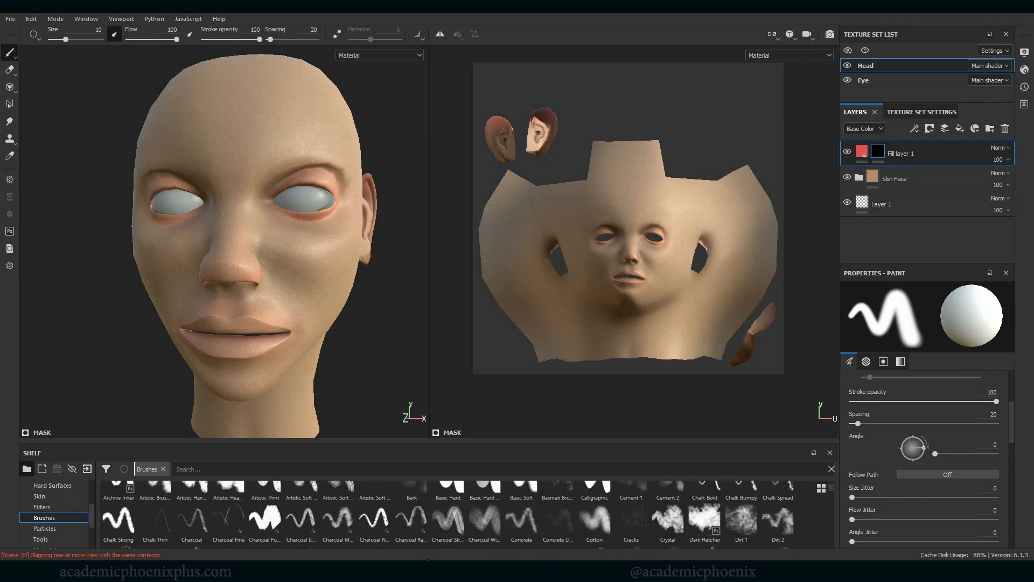
{"action": "left_click", "coordinate": [597, 531]}
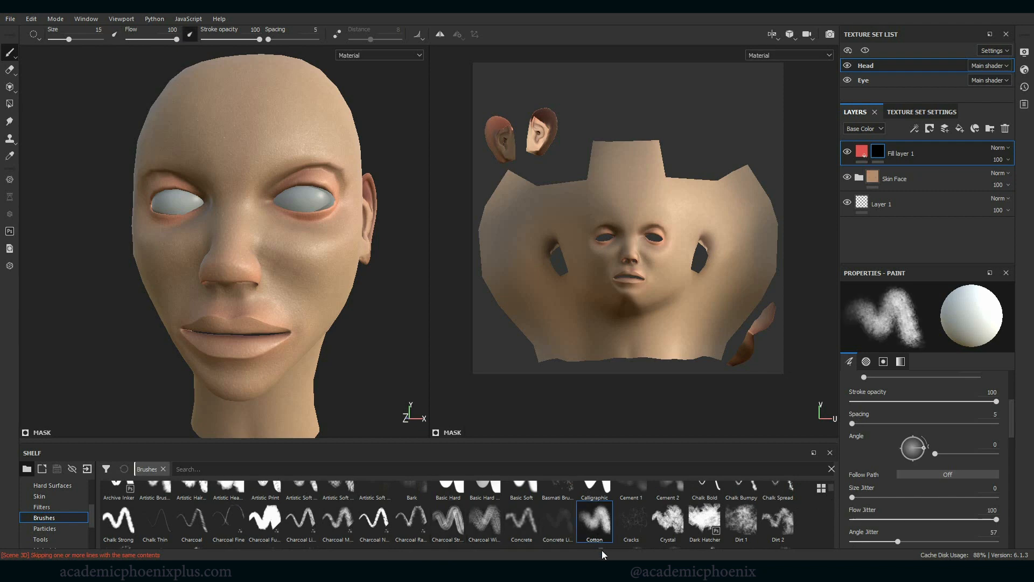
Try the Cotton brush on the cheek at full stroke opacity, and undo the strokes.
{"action": "mouse_move", "coordinate": [314, 219]}
{"action": "left_mouse_down"}
{"action": "mouse_move", "coordinate": [294, 237]}
{"action": "mouse_move", "coordinate": [337, 253]}
{"action": "mouse_move", "coordinate": [272, 240]}
{"action": "mouse_move", "coordinate": [304, 275]}
{"action": "mouse_move", "coordinate": [309, 263]}
{"action": "left_mouse_up"}
{"action": "key", "text": "ctrl+z"}
{"action": "key", "text": "ctrl+z"}
{"action": "key", "text": "ctrl+z"}
Set the brush's stroke opacity to 62 and test it on the cheek, undoing the test strokes.
{"action": "scroll", "coordinate": [1013, 429], "scroll_direction": "up", "scroll_amount": 2}
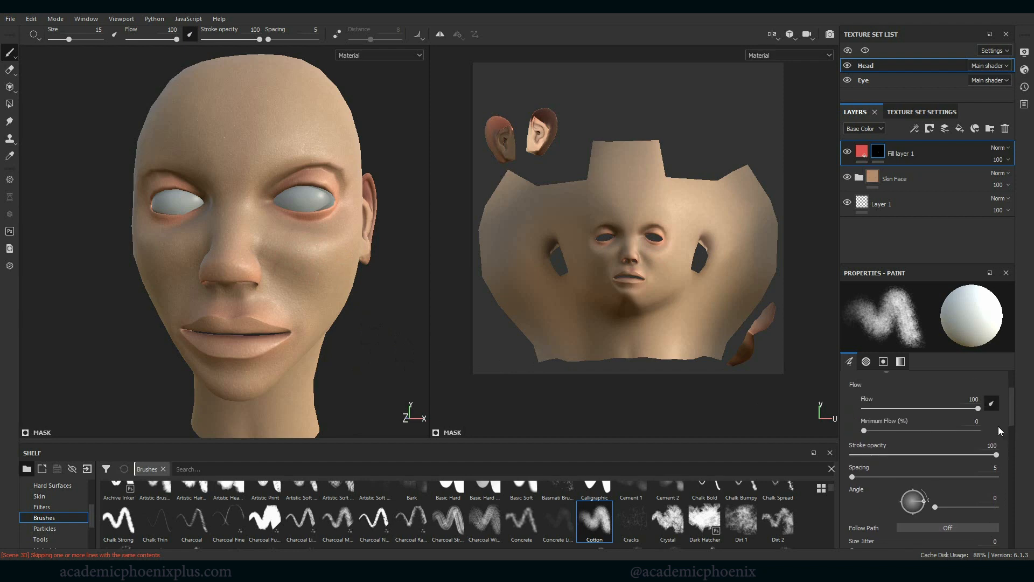
{"action": "left_click_drag", "start_coordinate": [997, 456], "coordinate": [941, 457]}
{"action": "left_click_drag", "start_coordinate": [273, 249], "coordinate": [323, 273]}
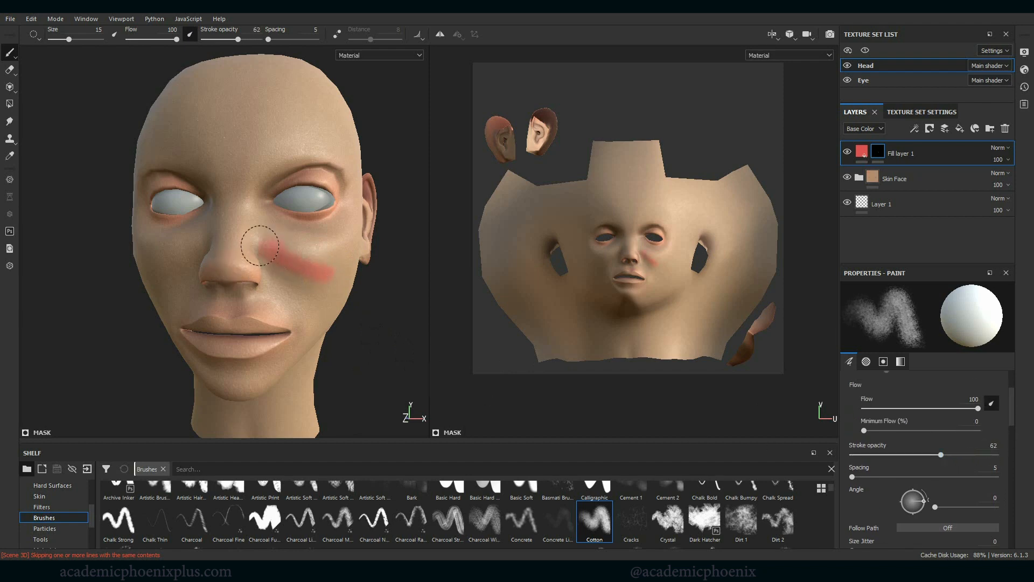
{"action": "mouse_move", "coordinate": [260, 239]}
{"action": "left_mouse_down"}
{"action": "mouse_move", "coordinate": [336, 257]}
{"action": "mouse_move", "coordinate": [300, 249]}
{"action": "mouse_move", "coordinate": [318, 287]}
{"action": "left_mouse_up"}
{"action": "key", "text": "ctrl+z"}
{"action": "key", "text": "ctrl+z"}
{"action": "key", "text": "ctrl+z"}
{"action": "key", "text": "ctrl+z"}
Paint the red layer's mask across the nose and both cheeks with the Cotton brush to add redness.
{"action": "mouse_move", "coordinate": [277, 229]}
{"action": "left_mouse_down"}
{"action": "mouse_move", "coordinate": [330, 263]}
{"action": "mouse_move", "coordinate": [254, 230]}
{"action": "mouse_move", "coordinate": [238, 267]}
{"action": "mouse_move", "coordinate": [325, 250]}
{"action": "mouse_move", "coordinate": [357, 296]}
{"action": "left_mouse_up"}
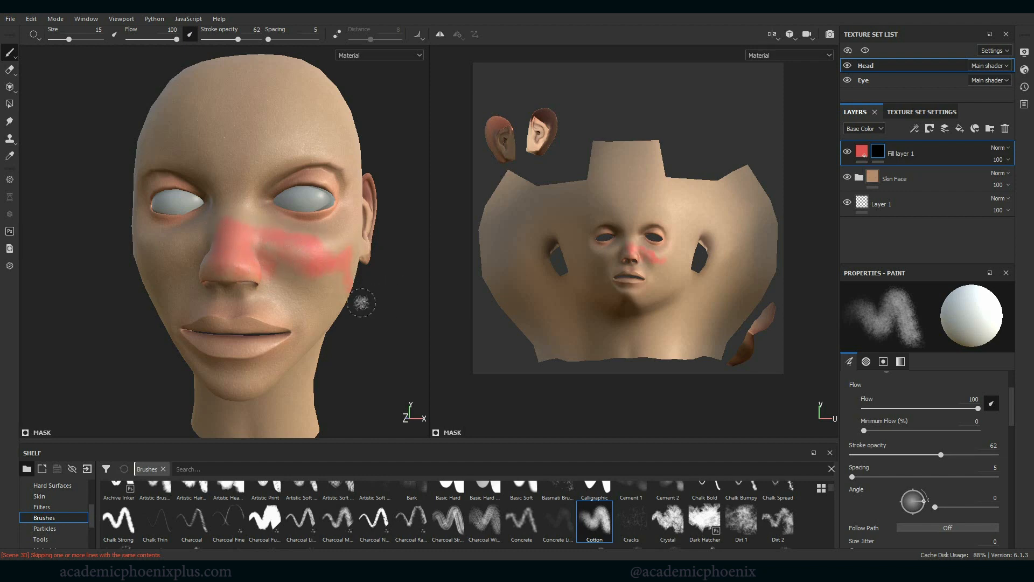
{"action": "mouse_move", "coordinate": [281, 261]}
{"action": "left_mouse_down"}
{"action": "mouse_move", "coordinate": [344, 245]}
{"action": "mouse_move", "coordinate": [337, 275]}
{"action": "mouse_move", "coordinate": [323, 248]}
{"action": "left_mouse_up"}
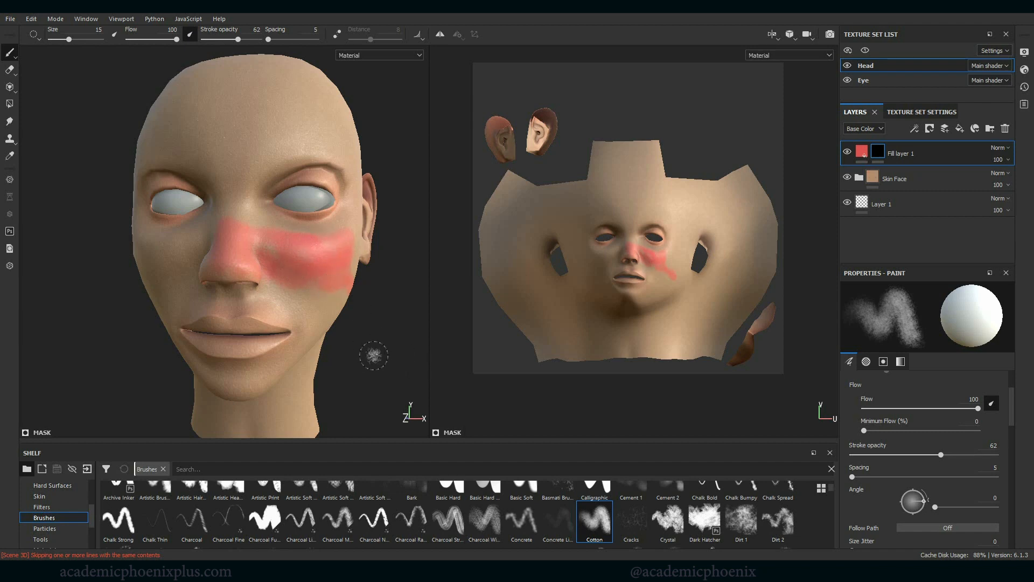
{"action": "mouse_move", "coordinate": [371, 355]}
{"action": "left_mouse_down", "text": "alt"}
{"action": "mouse_move", "coordinate": [397, 363]}
{"action": "mouse_move", "coordinate": [209, 243]}
{"action": "mouse_move", "coordinate": [129, 249]}
{"action": "left_mouse_up", "text": "alt"}
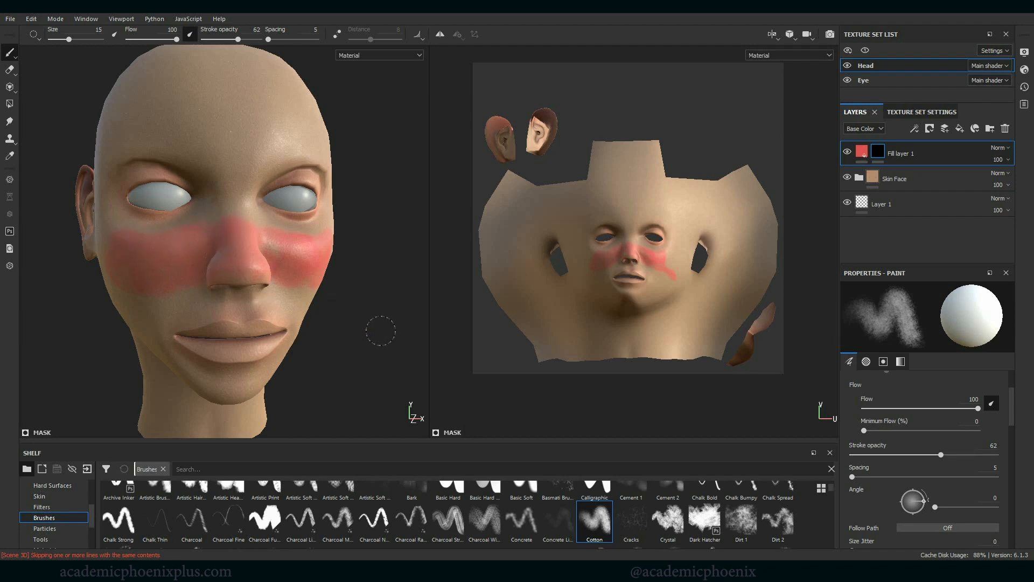
{"action": "mouse_move", "coordinate": [380, 330]}
{"action": "left_mouse_down", "text": "alt"}
{"action": "mouse_move", "coordinate": [360, 351]}
{"action": "mouse_move", "coordinate": [232, 264]}
{"action": "left_mouse_up", "text": "alt"}
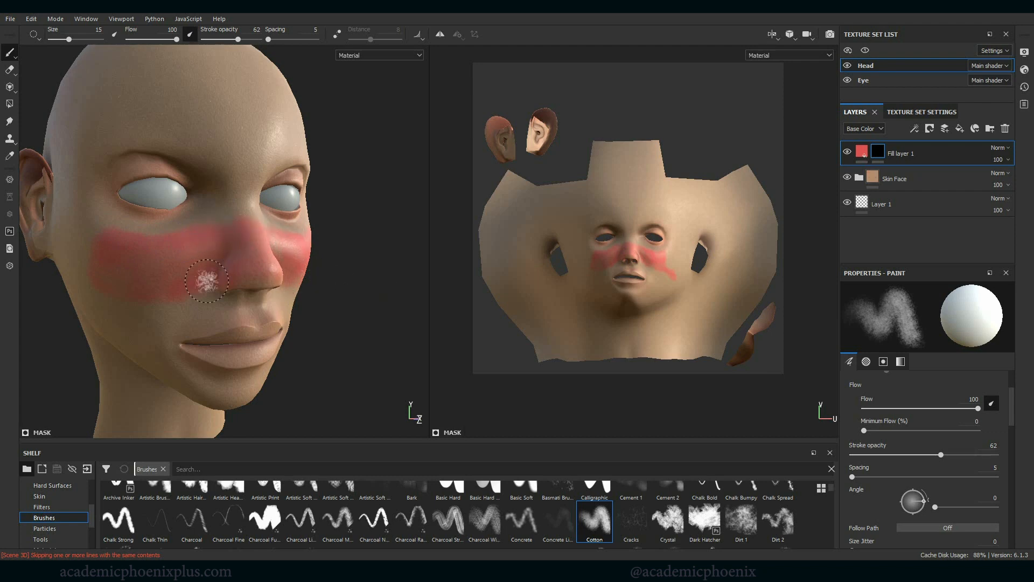
{"action": "left_click_drag", "start_coordinate": [246, 222], "coordinate": [256, 205]}
{"action": "left_click_drag", "start_coordinate": [396, 329], "coordinate": [270, 273], "text": "alt"}
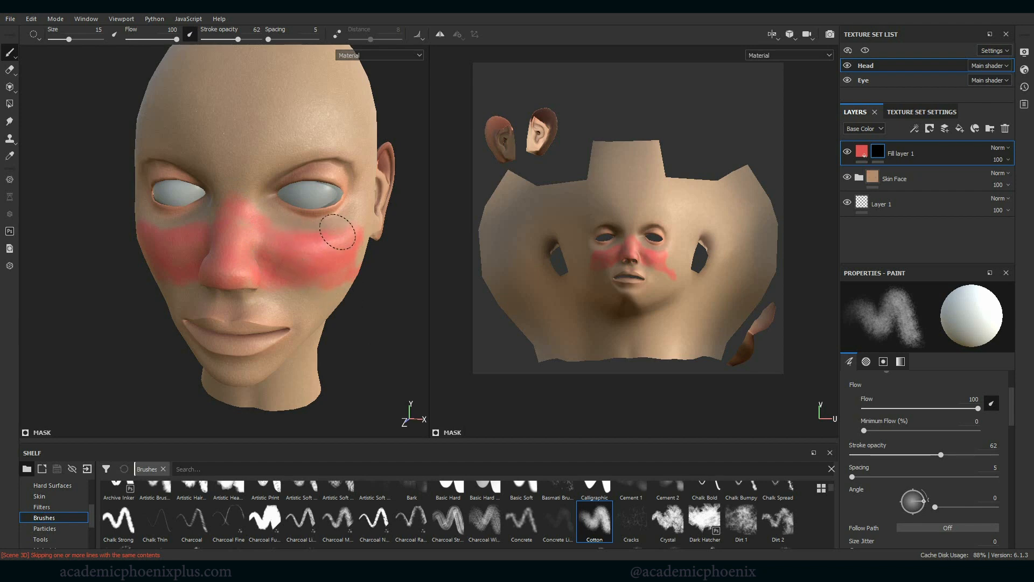
{"action": "mouse_move", "coordinate": [395, 374]}
{"action": "left_mouse_down", "text": "alt"}
{"action": "mouse_move", "coordinate": [393, 336]}
{"action": "mouse_move", "coordinate": [323, 301]}
{"action": "left_mouse_up", "text": "alt"}
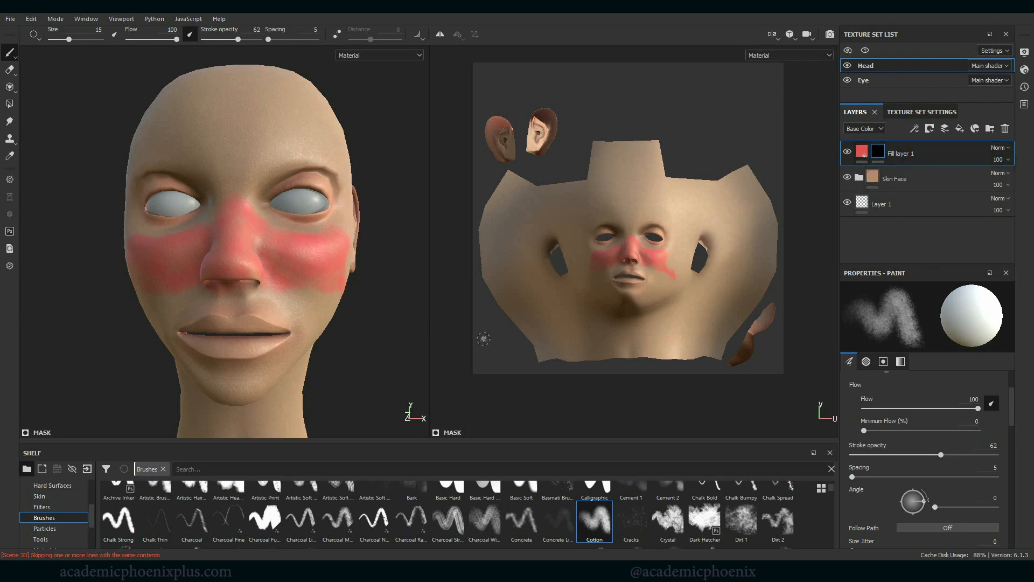
Switch the mask brush to black and paint back the stray red stroke at the cheek's outer lower edge.
{"action": "left_click_drag", "start_coordinate": [341, 351], "coordinate": [377, 350], "text": "alt"}
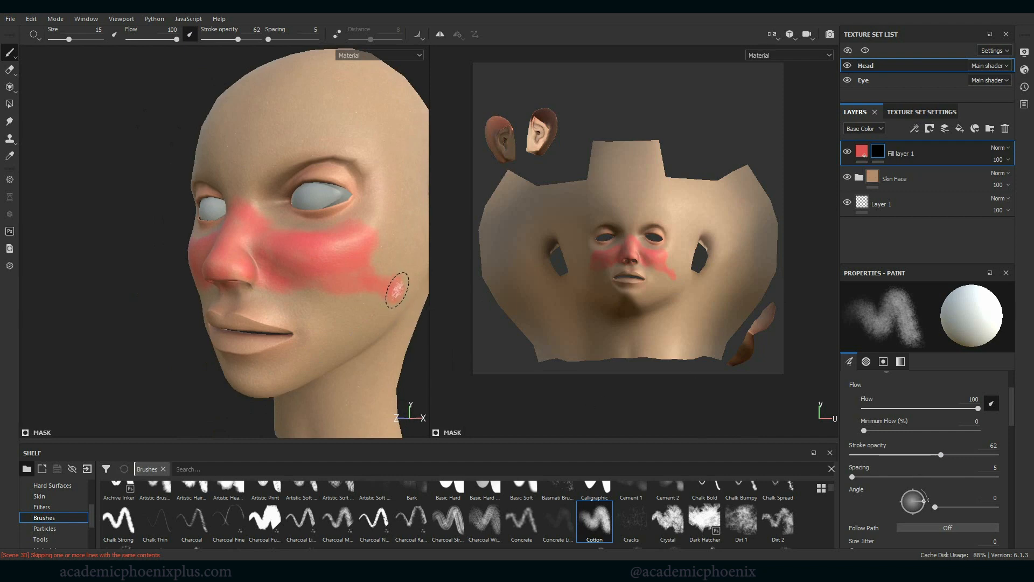
{"action": "key", "text": "x"}
{"action": "mouse_move", "coordinate": [397, 289]}
{"action": "left_mouse_down"}
{"action": "mouse_move", "coordinate": [399, 275]}
{"action": "mouse_move", "coordinate": [397, 295]}
{"action": "mouse_move", "coordinate": [373, 293]}
{"action": "left_mouse_up"}
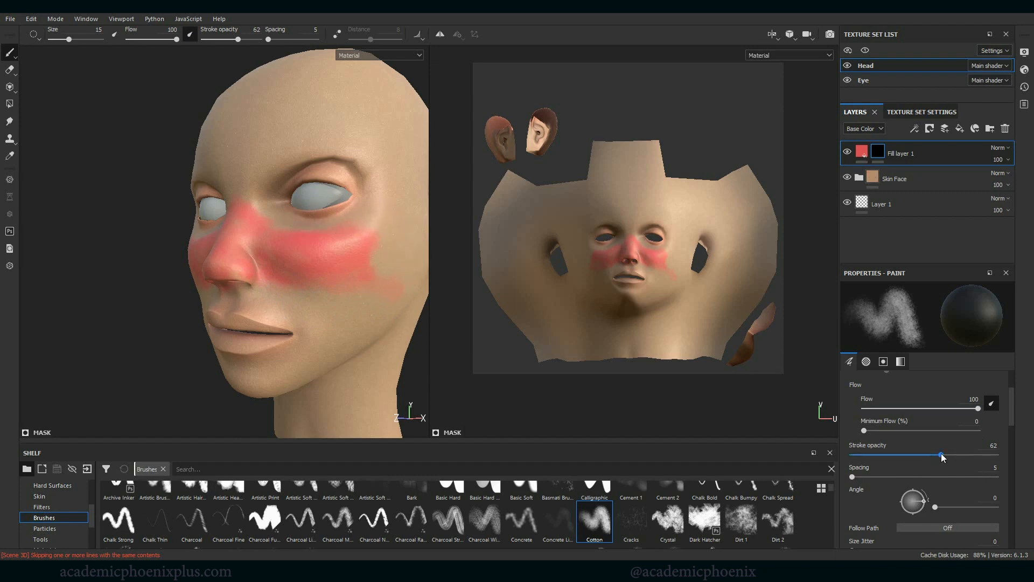
Set the stroke opacity to 40 and soften the outer edges of the red on both cheeks.
{"action": "left_click_drag", "start_coordinate": [942, 457], "coordinate": [910, 455]}
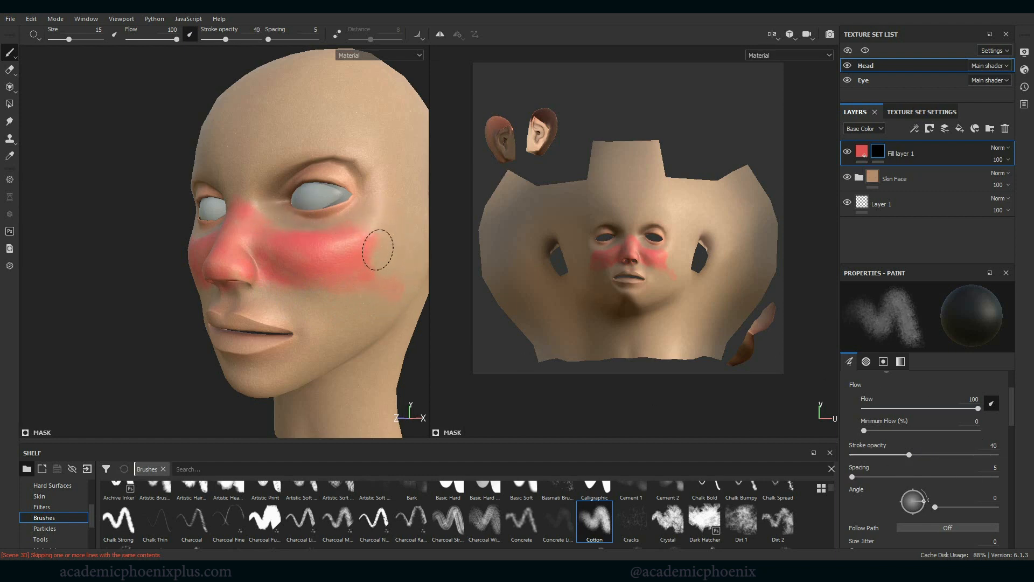
{"action": "mouse_move", "coordinate": [378, 249]}
{"action": "left_mouse_down"}
{"action": "mouse_move", "coordinate": [241, 249]}
{"action": "mouse_move", "coordinate": [418, 370]}
{"action": "mouse_move", "coordinate": [334, 263]}
{"action": "left_mouse_up"}
{"action": "left_click_drag", "start_coordinate": [87, 384], "coordinate": [175, 386], "text": "alt"}
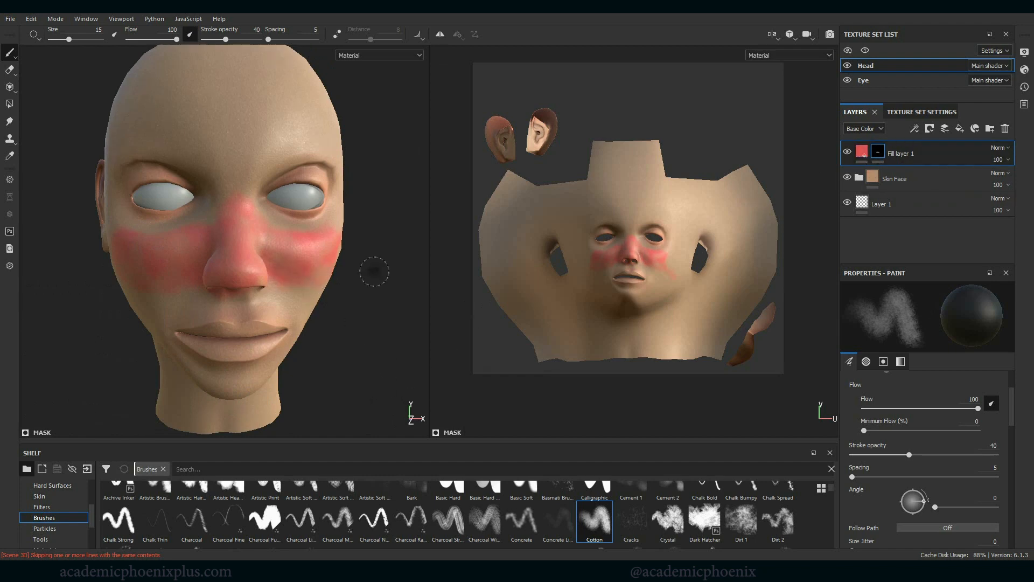
{"action": "mouse_move", "coordinate": [345, 378]}
{"action": "left_mouse_down", "text": "alt"}
{"action": "mouse_move", "coordinate": [261, 346]}
{"action": "mouse_move", "coordinate": [404, 307]}
{"action": "left_mouse_up", "text": "alt"}
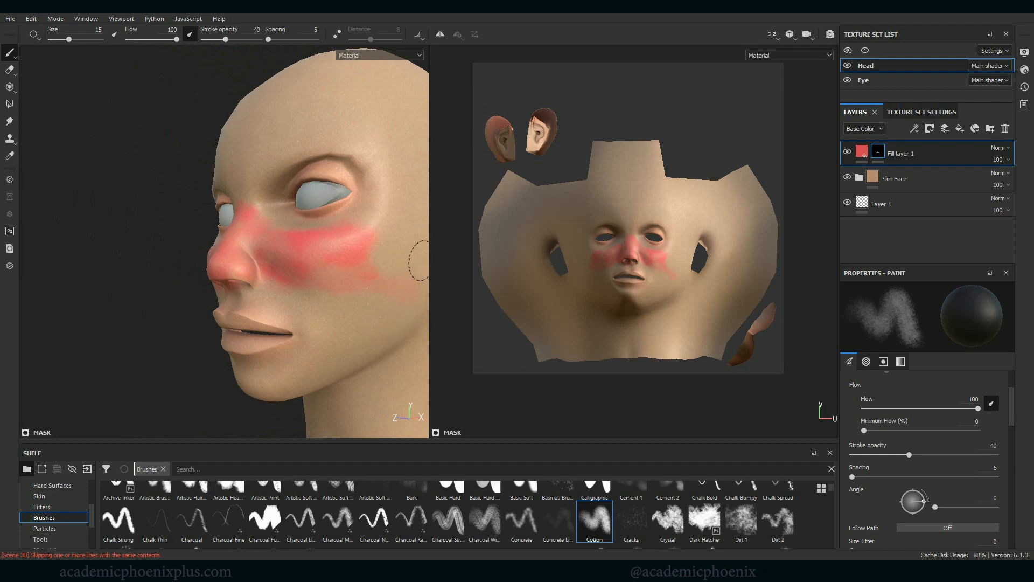
Soften the outer end of the red cheek patch on the mask and widen the 2D view slightly.
{"action": "mouse_move", "coordinate": [423, 261]}
{"action": "left_mouse_down"}
{"action": "mouse_move", "coordinate": [402, 266]}
{"action": "mouse_move", "coordinate": [388, 328]}
{"action": "left_mouse_up"}
{"action": "left_click_drag", "start_coordinate": [429, 268], "coordinate": [408, 273]}
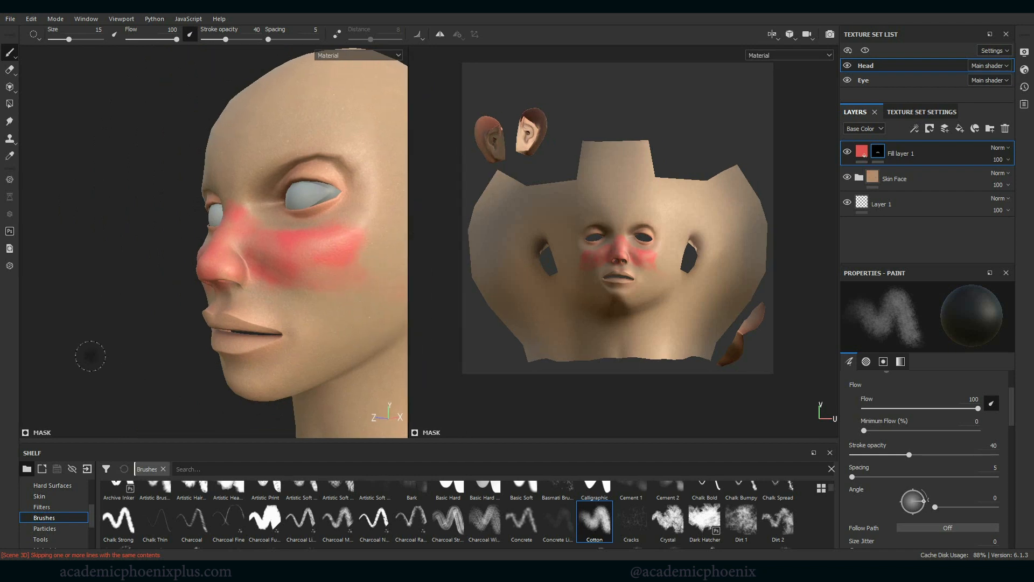
{"action": "left_click_drag", "start_coordinate": [163, 389], "coordinate": [281, 384], "text": "alt"}
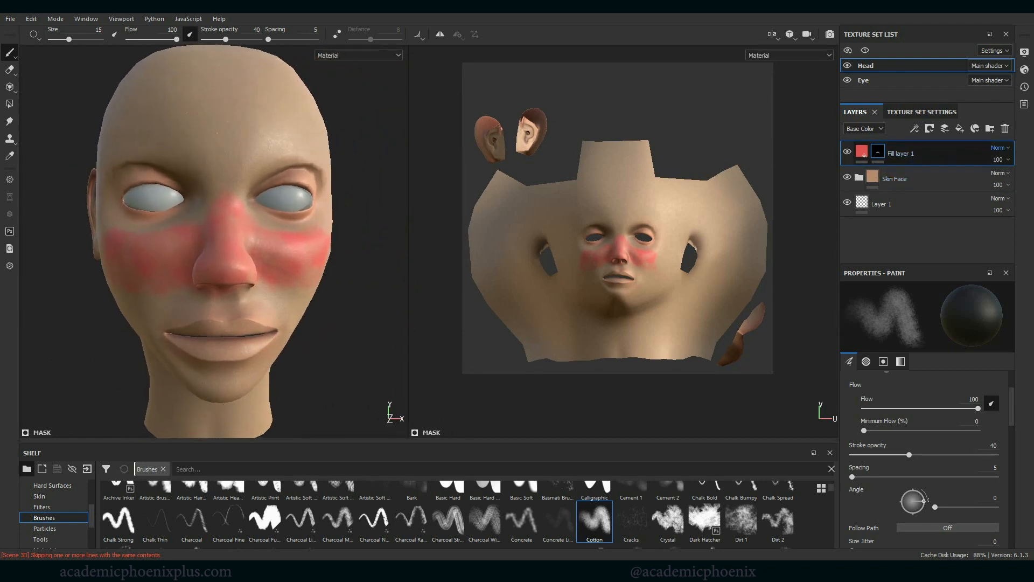
Try the Overlay, Multiply and Screen blend modes on the red fill layer and return it to Normal.
{"action": "left_click", "coordinate": [1007, 149]}
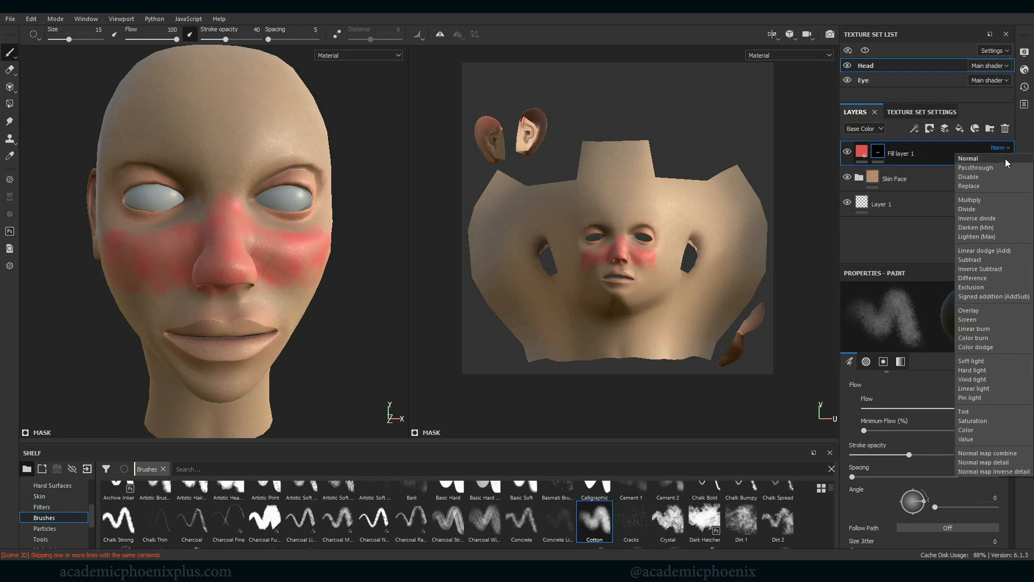
{"action": "left_click", "coordinate": [1003, 312]}
{"action": "left_click", "coordinate": [1005, 151]}
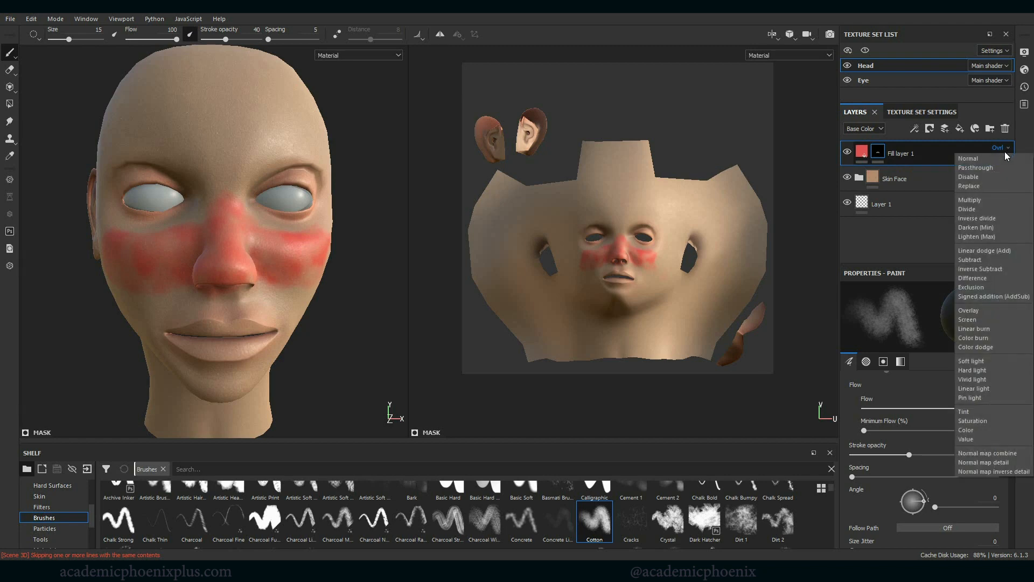
{"action": "left_click", "coordinate": [984, 200]}
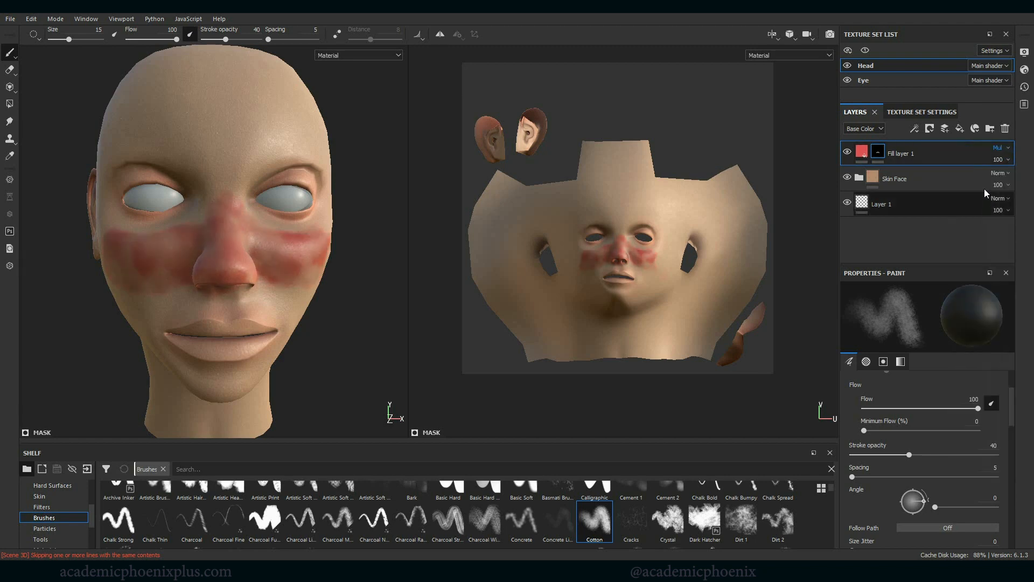
{"action": "left_click", "coordinate": [1004, 148]}
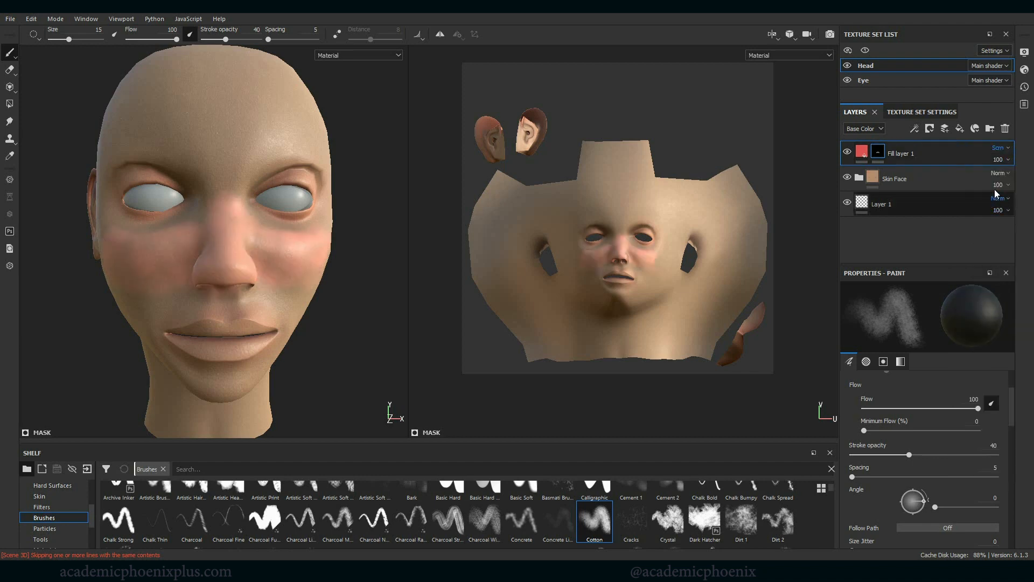
{"action": "key", "text": "ctrl+z"}
Lower the red fill layer's opacity to 27.
{"action": "left_click", "coordinate": [1008, 160]}
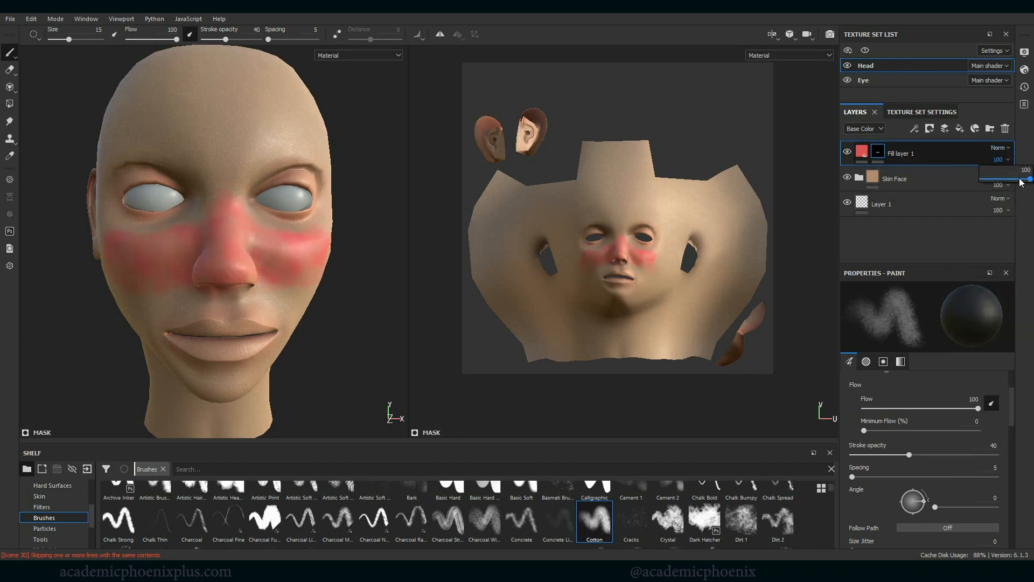
{"action": "left_click_drag", "start_coordinate": [1021, 182], "coordinate": [1004, 181]}
{"action": "left_click", "coordinate": [991, 185]}
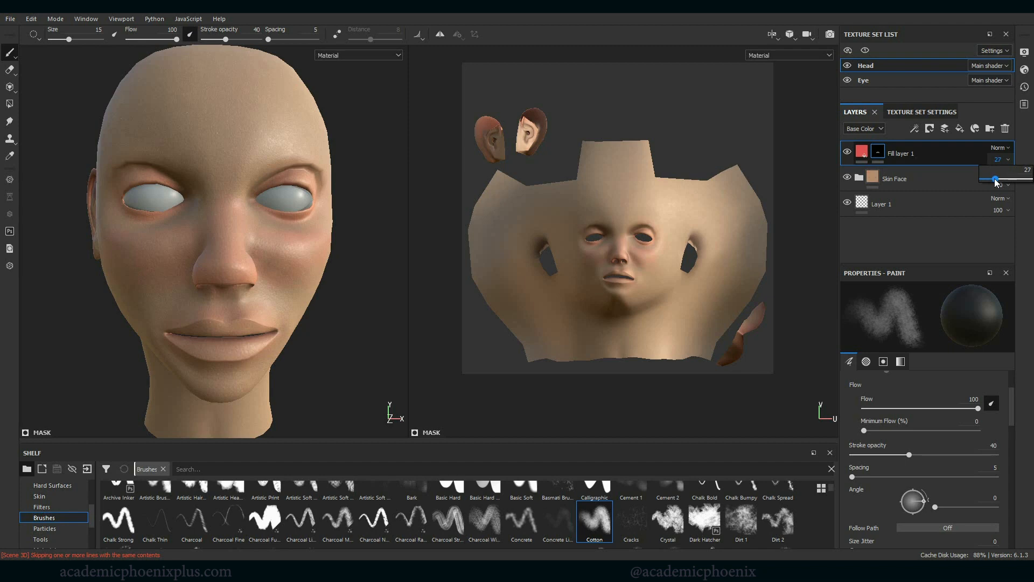
{"action": "left_click_drag", "start_coordinate": [351, 340], "coordinate": [302, 356], "text": "alt"}
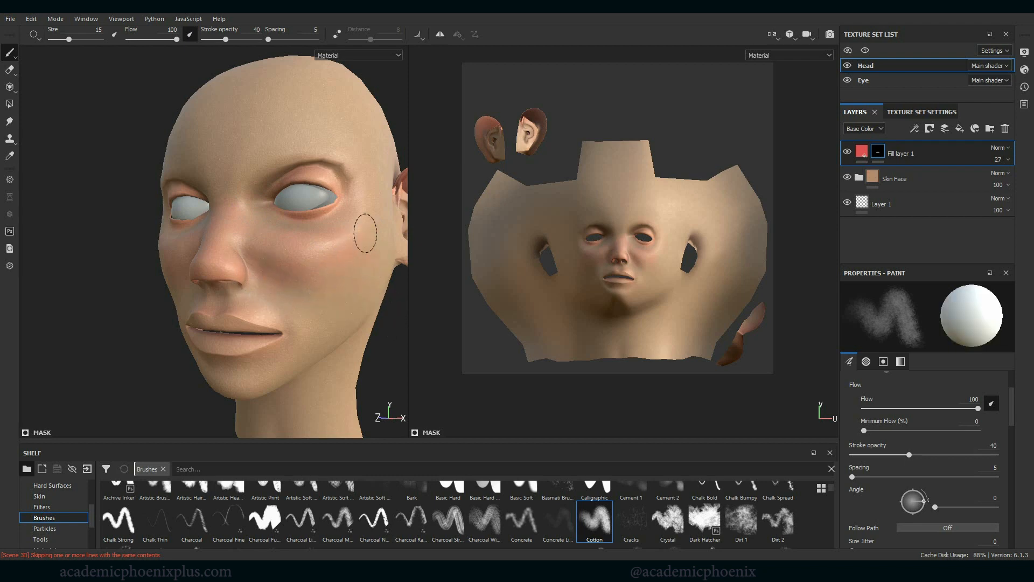
Rename the red fill layer as "red zone".
{"action": "left_click_drag", "start_coordinate": [75, 354], "coordinate": [185, 243], "text": "alt"}
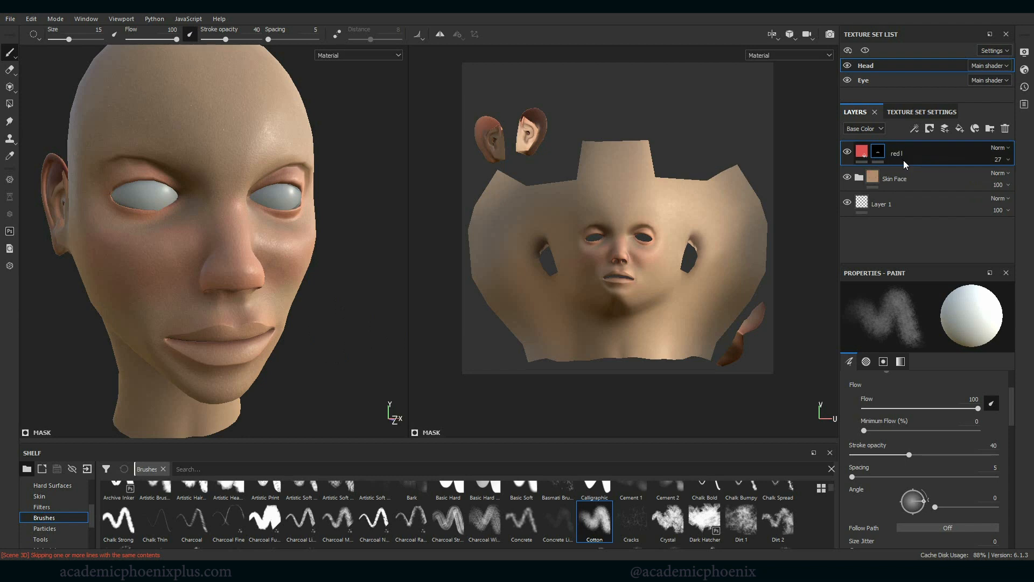
{"action": "key", "text": "BackSpace"}
{"action": "key", "text": "BackSpace"}
{"action": "key", "text": "BackSpace"}
{"action": "key", "text": "BackSpace"}
{"action": "key", "text": "BackSpace"}
{"action": "type", "text": "zone"}
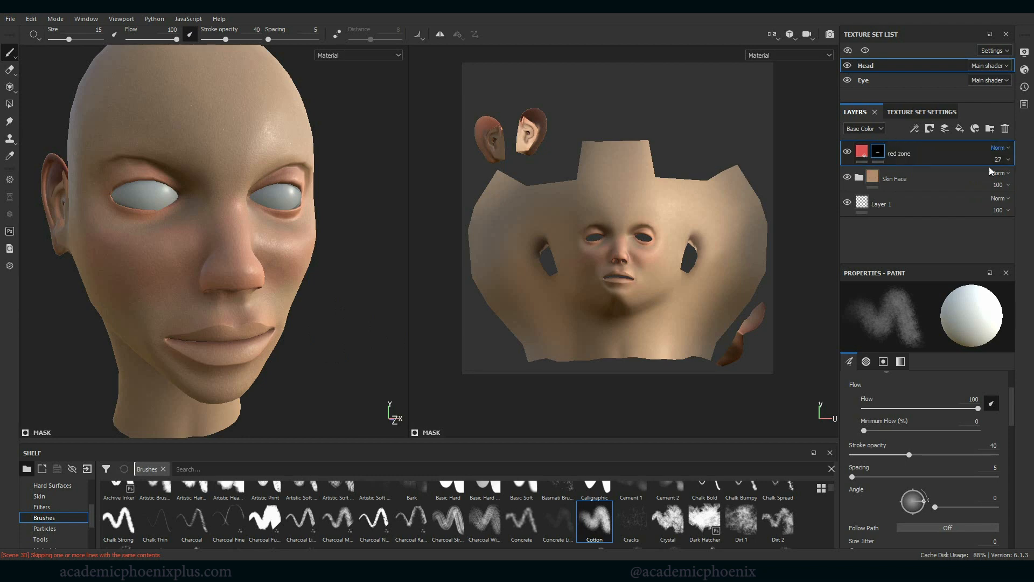
{"action": "key", "text": "Return"}
Add a new fill layer above the red zone layer and leave only its color channel enabled.
{"action": "left_click", "coordinate": [959, 128]}
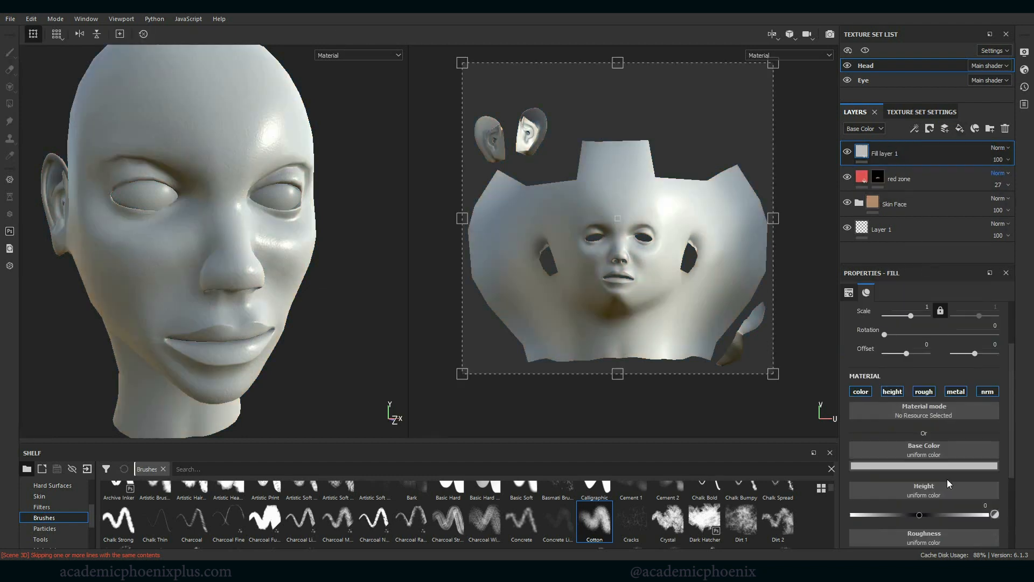
{"action": "left_click", "coordinate": [893, 392]}
{"action": "left_click", "coordinate": [924, 391]}
{"action": "left_click", "coordinate": [956, 392]}
{"action": "left_click", "coordinate": [988, 392]}
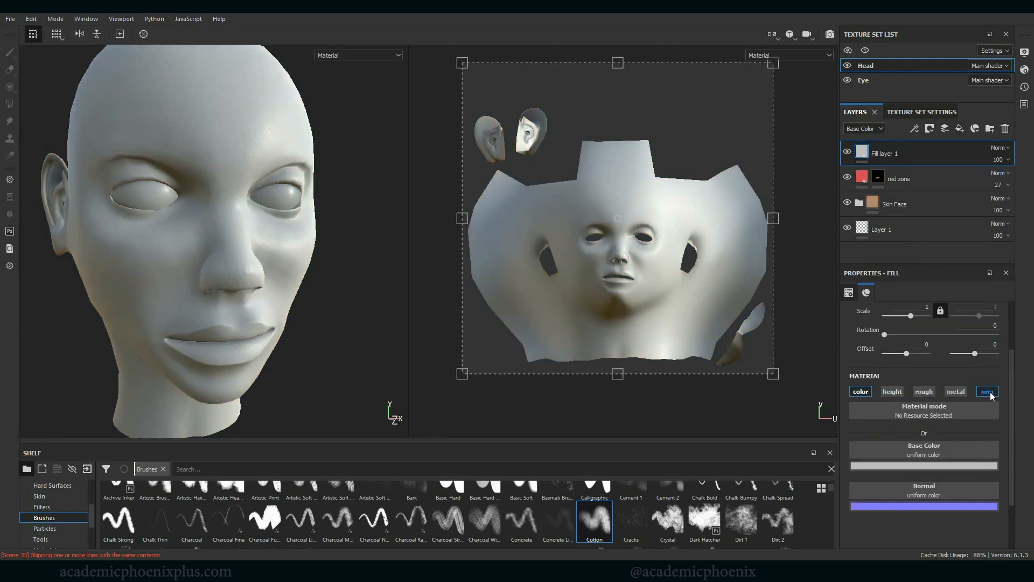
Set the new fill layer's base color to a slightly muted golden yellow.
{"action": "left_click", "coordinate": [911, 466]}
{"action": "left_click", "coordinate": [960, 390]}
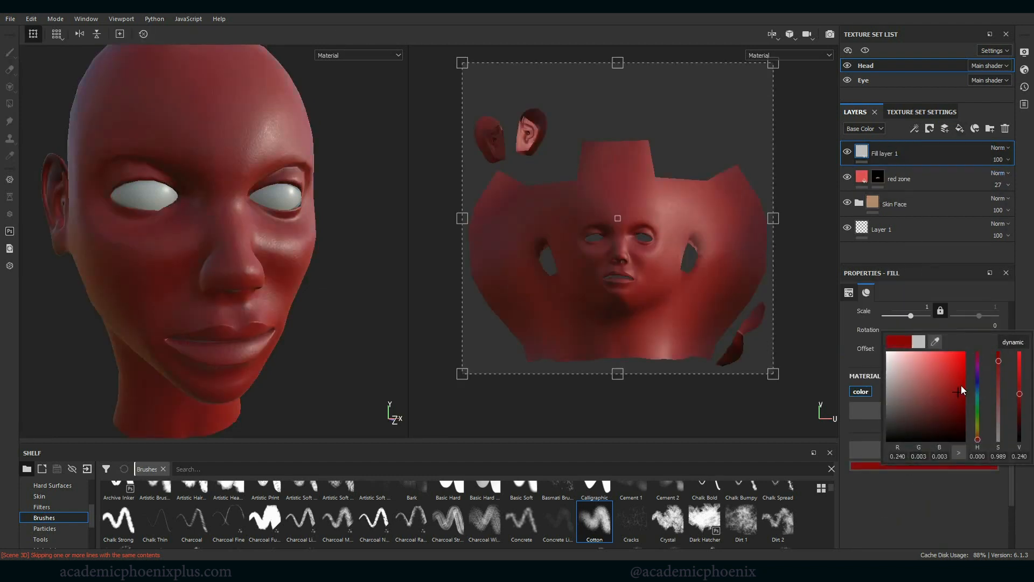
{"action": "left_click_drag", "start_coordinate": [978, 399], "coordinate": [979, 428]}
{"action": "left_click_drag", "start_coordinate": [960, 384], "coordinate": [949, 363]}
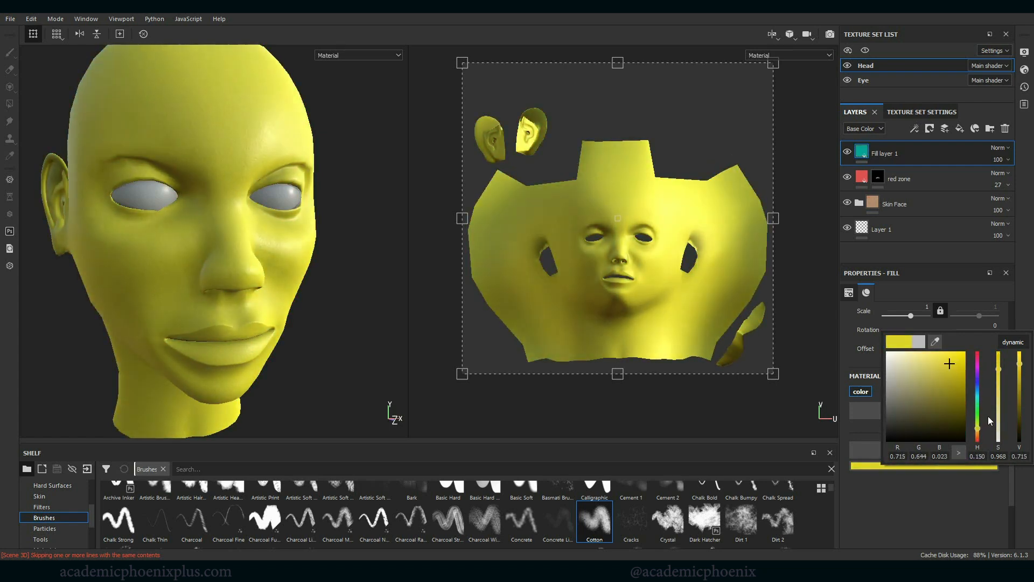
{"action": "mouse_move", "coordinate": [979, 429]}
{"action": "left_mouse_down"}
{"action": "mouse_move", "coordinate": [998, 394]}
{"action": "mouse_move", "coordinate": [980, 426]}
{"action": "mouse_move", "coordinate": [946, 363]}
{"action": "mouse_move", "coordinate": [998, 407]}
{"action": "mouse_move", "coordinate": [981, 438]}
{"action": "left_mouse_up"}
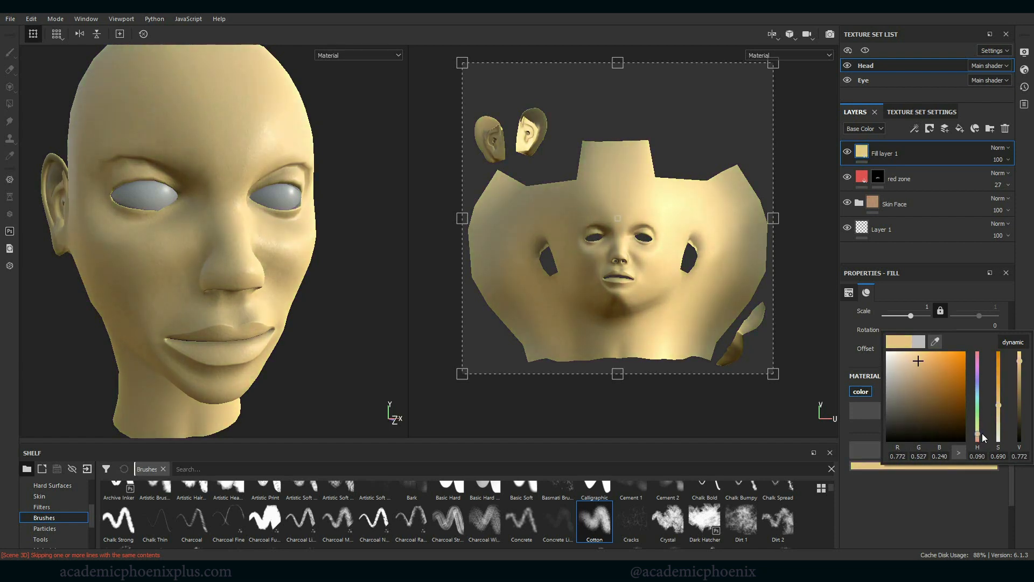
{"action": "left_click_drag", "start_coordinate": [1001, 403], "coordinate": [997, 401]}
{"action": "left_click_drag", "start_coordinate": [930, 373], "coordinate": [943, 372]}
{"action": "left_click_drag", "start_coordinate": [978, 431], "coordinate": [981, 434]}
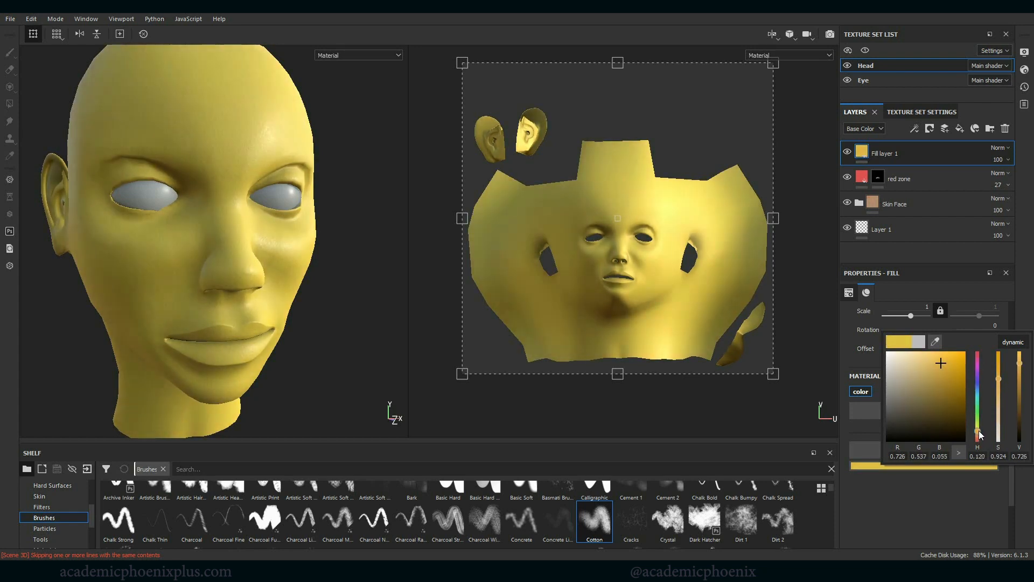
{"action": "left_click_drag", "start_coordinate": [1000, 379], "coordinate": [997, 389]}
{"action": "left_click", "coordinate": [318, 311]}
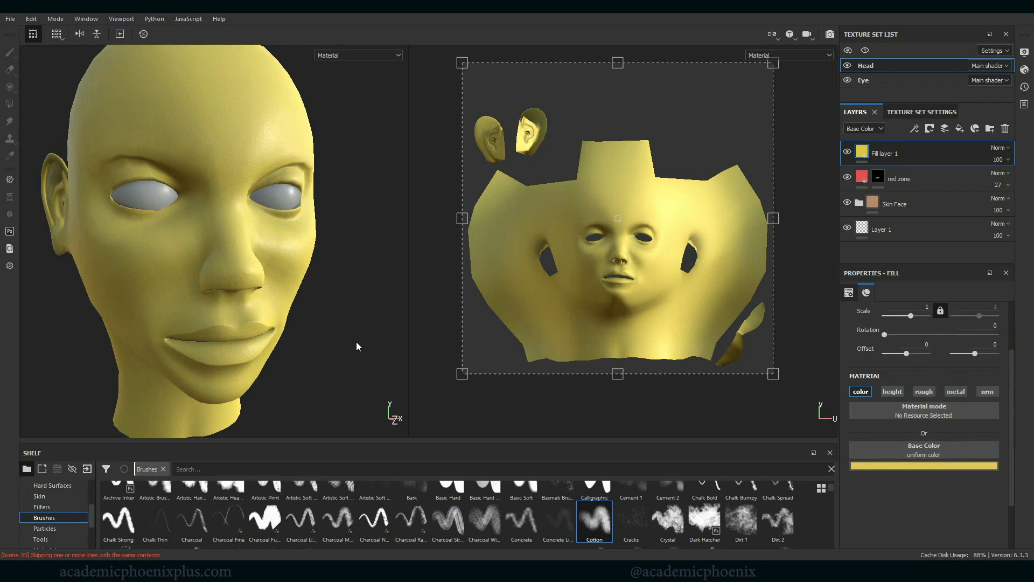
Add a black mask to the yellow fill layer.
{"action": "left_click_drag", "start_coordinate": [355, 347], "coordinate": [337, 334], "text": "alt"}
{"action": "right_click_drag", "start_coordinate": [361, 305], "coordinate": [305, 282], "text": "alt"}
{"action": "middle_click_drag", "start_coordinate": [305, 282], "coordinate": [311, 317], "text": "alt"}
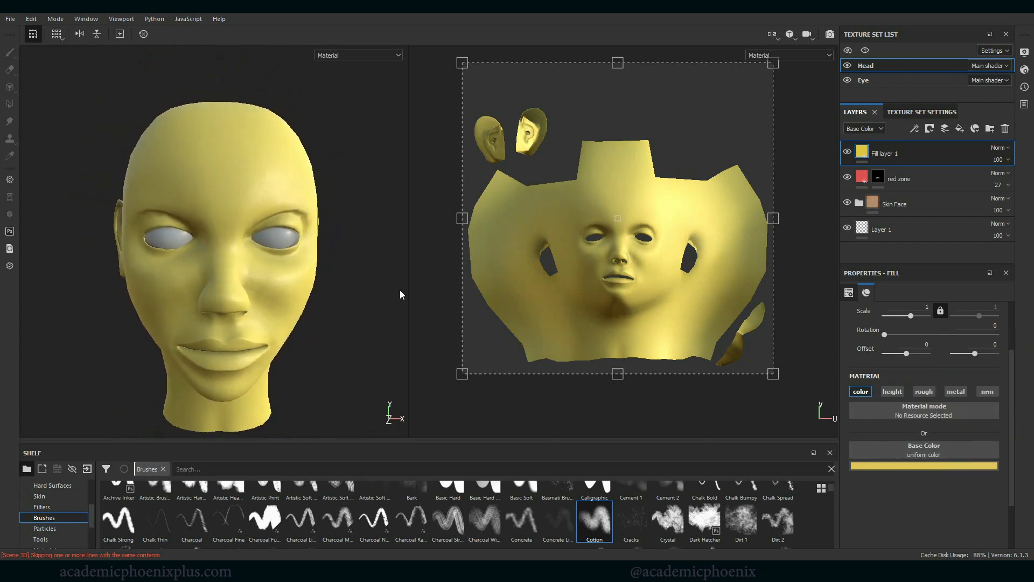
{"action": "double_click", "coordinate": [896, 154]}
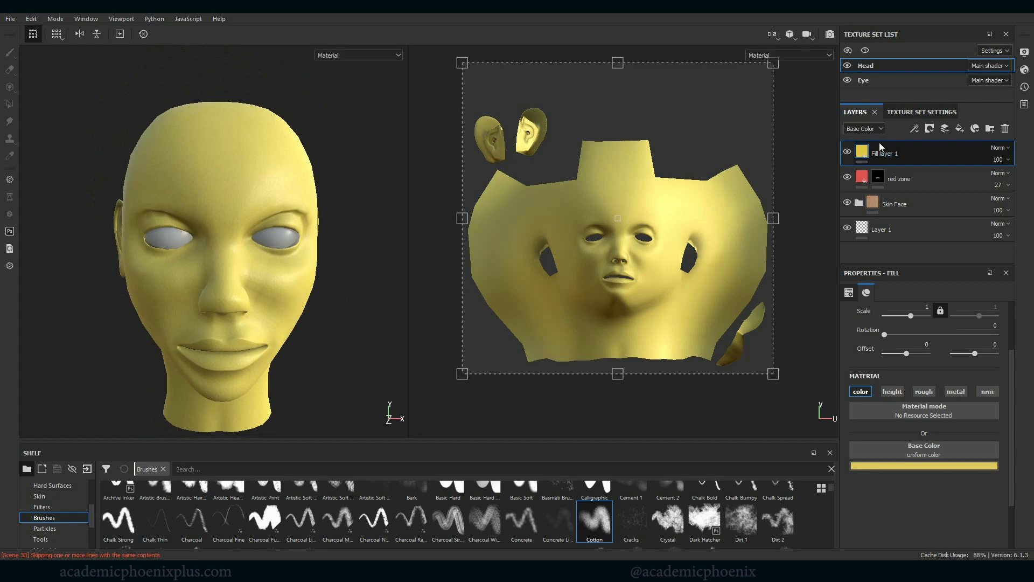
{"action": "right_click", "coordinate": [861, 153]}
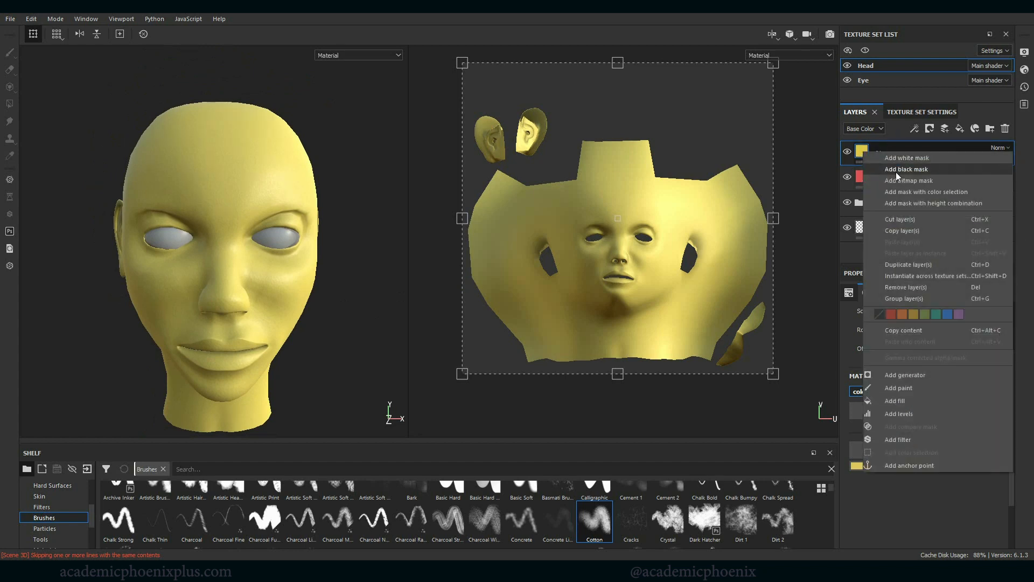
{"action": "left_click", "coordinate": [943, 172]}
Paint the yellow layer's mask across the middle and one side of the forehead with the Cotton brush.
{"action": "key", "text": "1"}
{"action": "middle_click_drag", "start_coordinate": [334, 224], "coordinate": [357, 259], "text": "alt"}
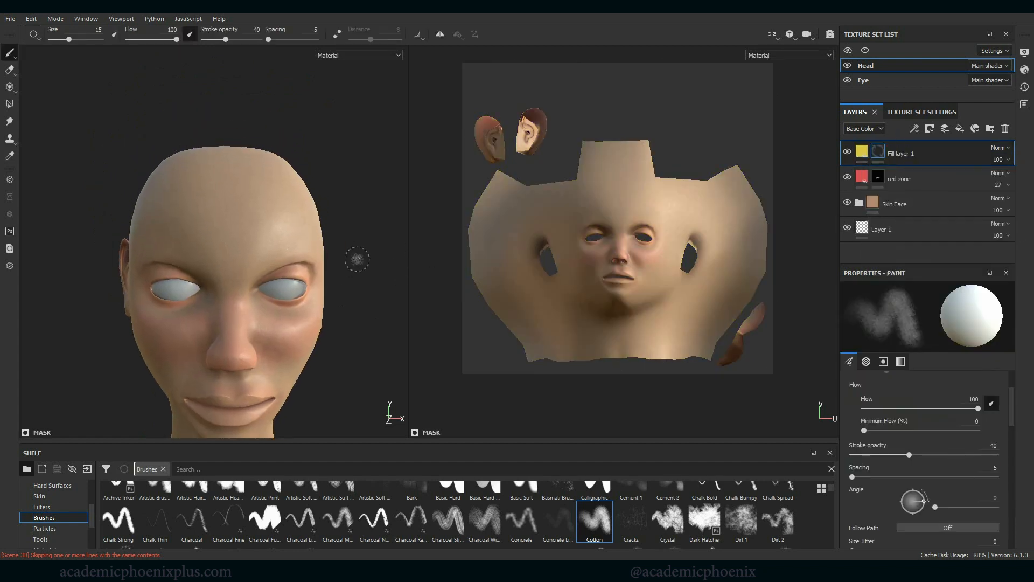
{"action": "mouse_move", "coordinate": [357, 259]}
{"action": "left_mouse_down", "text": "alt"}
{"action": "mouse_move", "coordinate": [215, 200]}
{"action": "mouse_move", "coordinate": [259, 189]}
{"action": "mouse_move", "coordinate": [278, 213]}
{"action": "left_mouse_up", "text": "alt"}
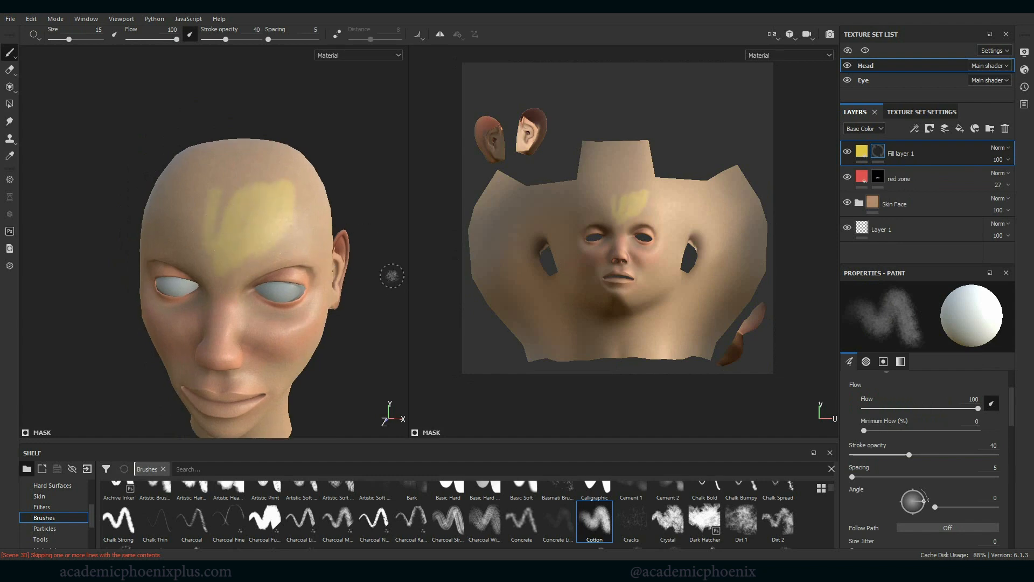
{"action": "left_click_drag", "start_coordinate": [392, 276], "coordinate": [324, 286], "text": "alt"}
{"action": "mouse_move", "coordinate": [250, 178]}
{"action": "left_mouse_down"}
{"action": "mouse_move", "coordinate": [309, 178]}
{"action": "mouse_move", "coordinate": [289, 229]}
{"action": "left_mouse_up"}
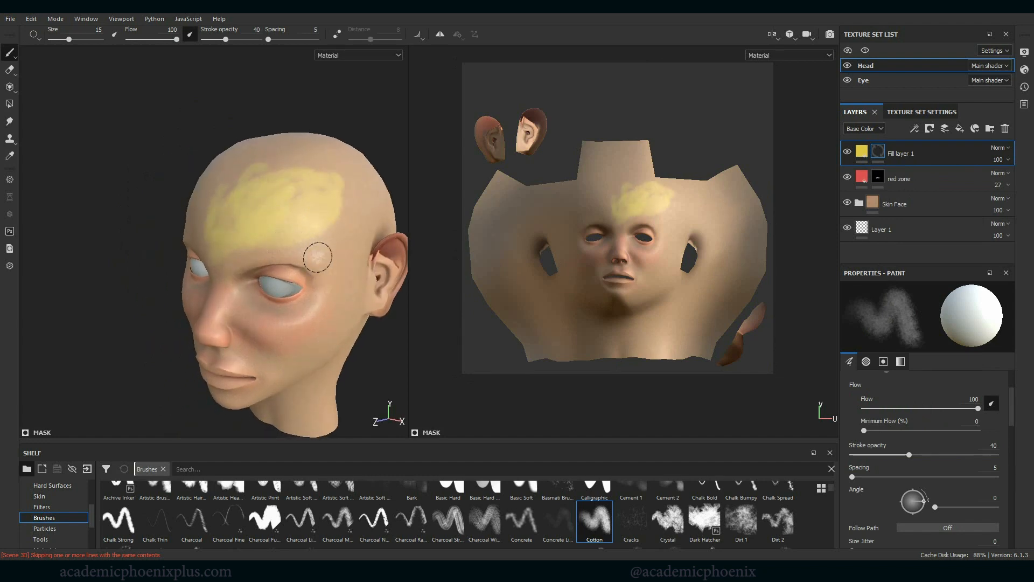
Enlarge the brush to 36.89 and extend the yellow over the whole forehead, upper scalp and temple.
{"action": "key", "text": "bracketright"}
{"action": "key", "text": "bracketright"}
{"action": "key", "text": "bracketright"}
{"action": "key", "text": "bracketright"}
{"action": "key", "text": "bracketright"}
{"action": "key", "text": "bracketright"}
{"action": "key", "text": "bracketright"}
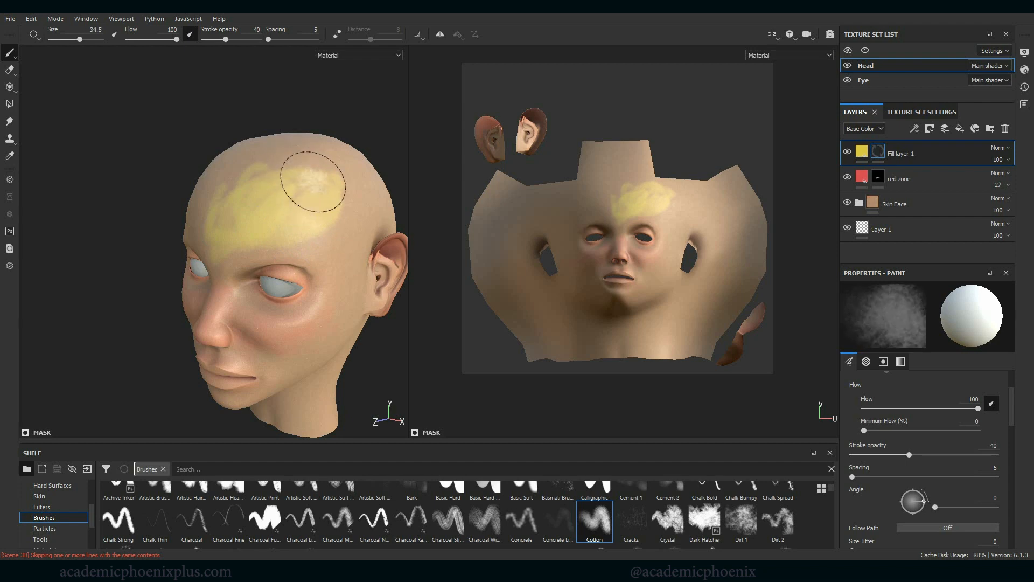
{"action": "mouse_move", "coordinate": [313, 181]}
{"action": "left_mouse_down"}
{"action": "mouse_move", "coordinate": [272, 156]}
{"action": "mouse_move", "coordinate": [243, 203]}
{"action": "mouse_move", "coordinate": [335, 157]}
{"action": "mouse_move", "coordinate": [339, 238]}
{"action": "mouse_move", "coordinate": [372, 239]}
{"action": "left_mouse_up"}
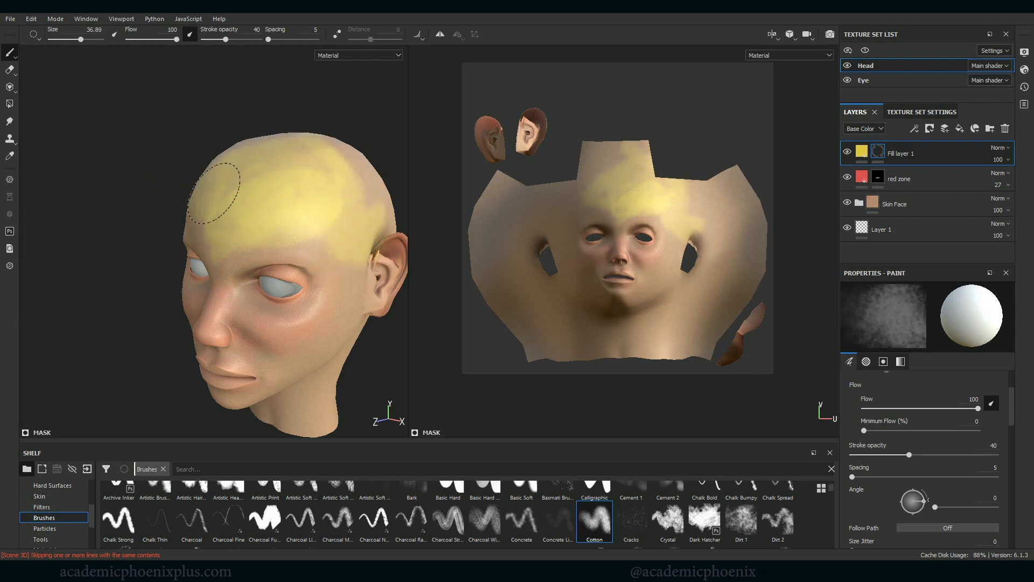
{"action": "left_click_drag", "start_coordinate": [213, 194], "coordinate": [219, 199]}
Paint the yellow over the opposite temple and the side of the skull, around and behind the ear.
{"action": "mouse_move", "coordinate": [107, 149]}
{"action": "left_mouse_down", "text": "alt"}
{"action": "mouse_move", "coordinate": [208, 131]}
{"action": "mouse_move", "coordinate": [275, 135]}
{"action": "left_mouse_up", "text": "alt"}
{"action": "mouse_move", "coordinate": [172, 196]}
{"action": "left_mouse_down"}
{"action": "mouse_move", "coordinate": [186, 226]}
{"action": "mouse_move", "coordinate": [291, 238]}
{"action": "left_mouse_up"}
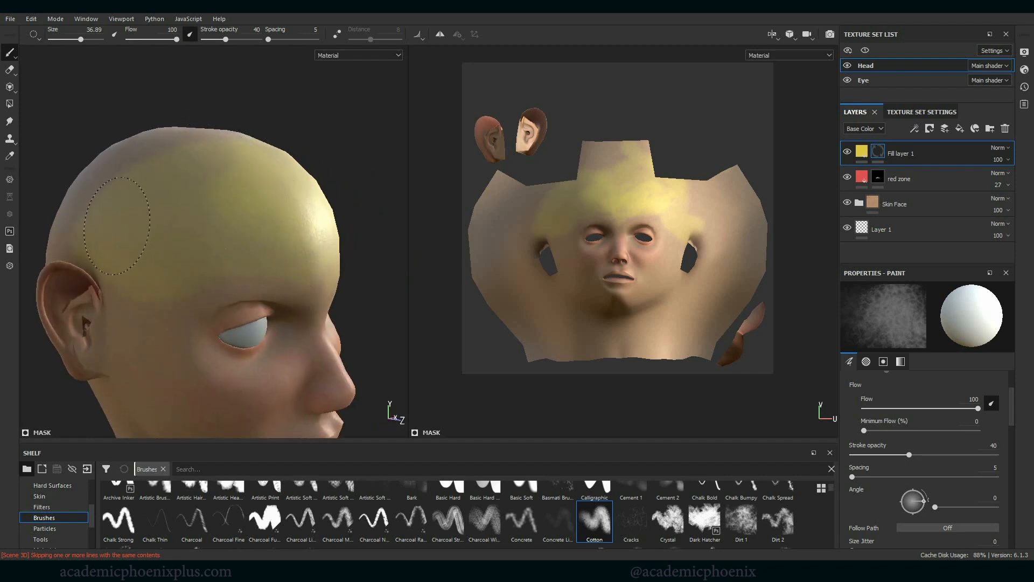
{"action": "left_click_drag", "start_coordinate": [117, 225], "coordinate": [122, 195]}
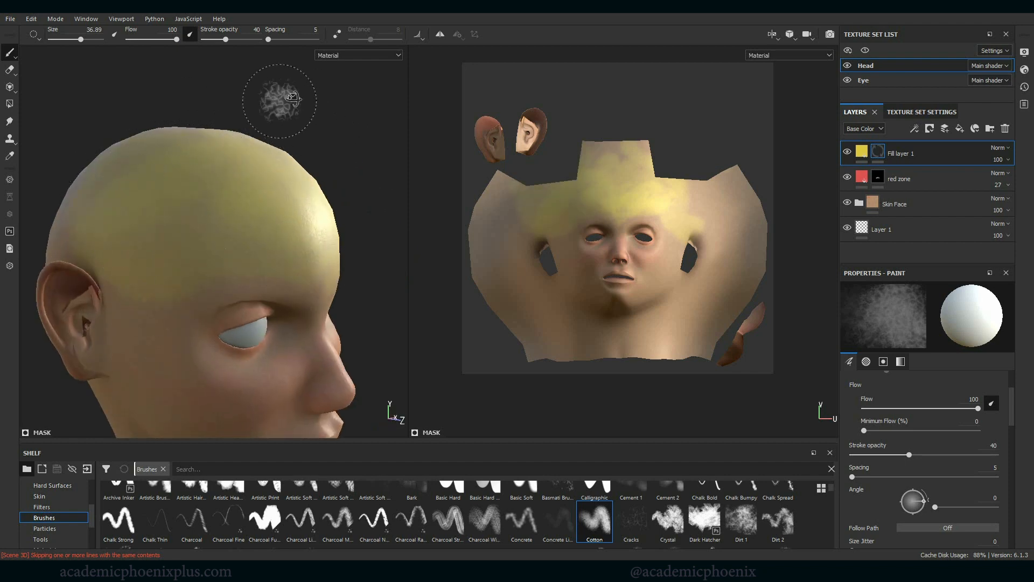
{"action": "mouse_move", "coordinate": [282, 99]}
{"action": "left_mouse_down", "text": "alt"}
{"action": "mouse_move", "coordinate": [335, 115]}
{"action": "mouse_move", "coordinate": [349, 139]}
{"action": "left_mouse_up", "text": "alt"}
{"action": "mouse_move", "coordinate": [348, 139]}
{"action": "right_mouse_down", "text": "alt"}
{"action": "mouse_move", "coordinate": [256, 113]}
{"action": "mouse_move", "coordinate": [112, 110]}
{"action": "right_mouse_up", "text": "alt"}
{"action": "mouse_move", "coordinate": [299, 162]}
{"action": "middle_mouse_down", "text": "alt"}
{"action": "mouse_move", "coordinate": [311, 164]}
{"action": "mouse_move", "coordinate": [253, 84]}
{"action": "middle_mouse_up", "text": "alt"}
{"action": "mouse_move", "coordinate": [254, 85]}
{"action": "left_mouse_down", "text": "alt"}
{"action": "mouse_move", "coordinate": [327, 135]}
{"action": "mouse_move", "coordinate": [302, 149]}
{"action": "left_mouse_up", "text": "alt"}
{"action": "mouse_move", "coordinate": [192, 233]}
{"action": "left_mouse_down"}
{"action": "mouse_move", "coordinate": [167, 247]}
{"action": "mouse_move", "coordinate": [161, 286]}
{"action": "mouse_move", "coordinate": [177, 189]}
{"action": "left_mouse_up"}
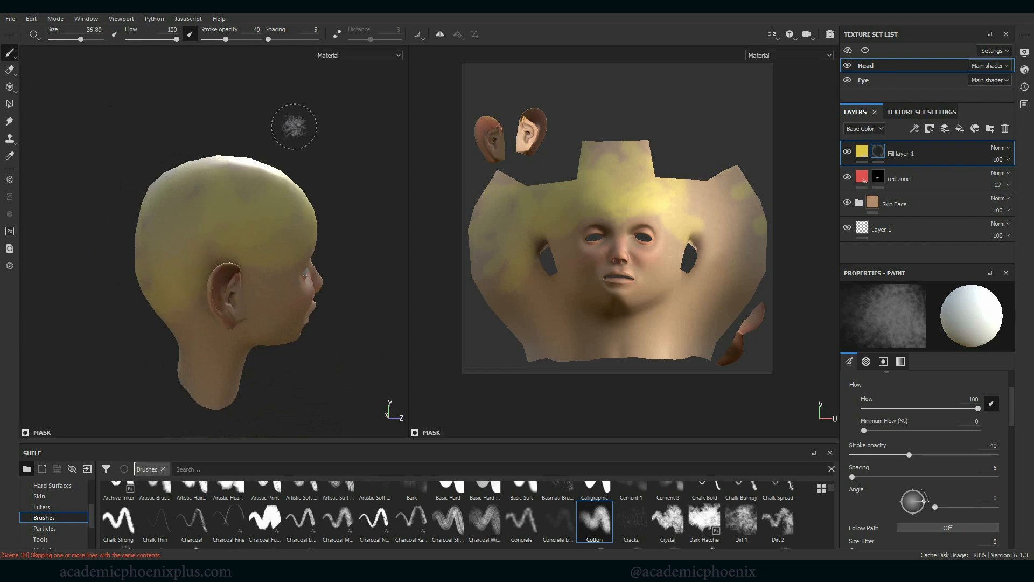
Cover the back of the head and the remaining side of the skull behind the other ear with yellow.
{"action": "mouse_move", "coordinate": [291, 120]}
{"action": "left_mouse_down", "text": "alt"}
{"action": "mouse_move", "coordinate": [335, 127]}
{"action": "mouse_move", "coordinate": [328, 224]}
{"action": "mouse_move", "coordinate": [280, 286]}
{"action": "mouse_move", "coordinate": [258, 242]}
{"action": "left_mouse_up", "text": "alt"}
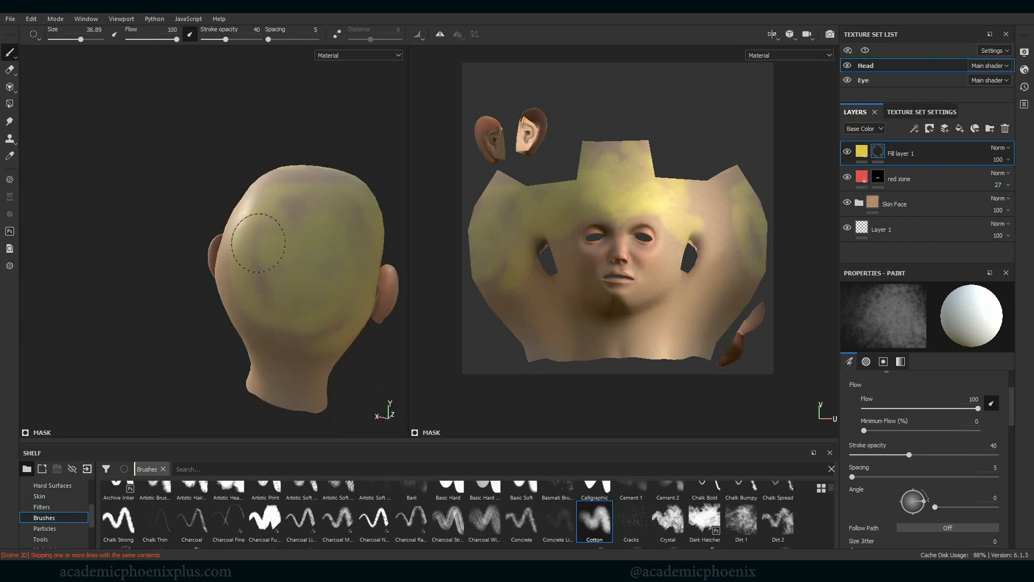
{"action": "mouse_move", "coordinate": [159, 371]}
{"action": "left_mouse_down", "text": "alt"}
{"action": "mouse_move", "coordinate": [235, 370]}
{"action": "mouse_move", "coordinate": [323, 237]}
{"action": "mouse_move", "coordinate": [300, 253]}
{"action": "mouse_move", "coordinate": [350, 275]}
{"action": "mouse_move", "coordinate": [330, 196]}
{"action": "mouse_move", "coordinate": [351, 208]}
{"action": "left_mouse_up", "text": "alt"}
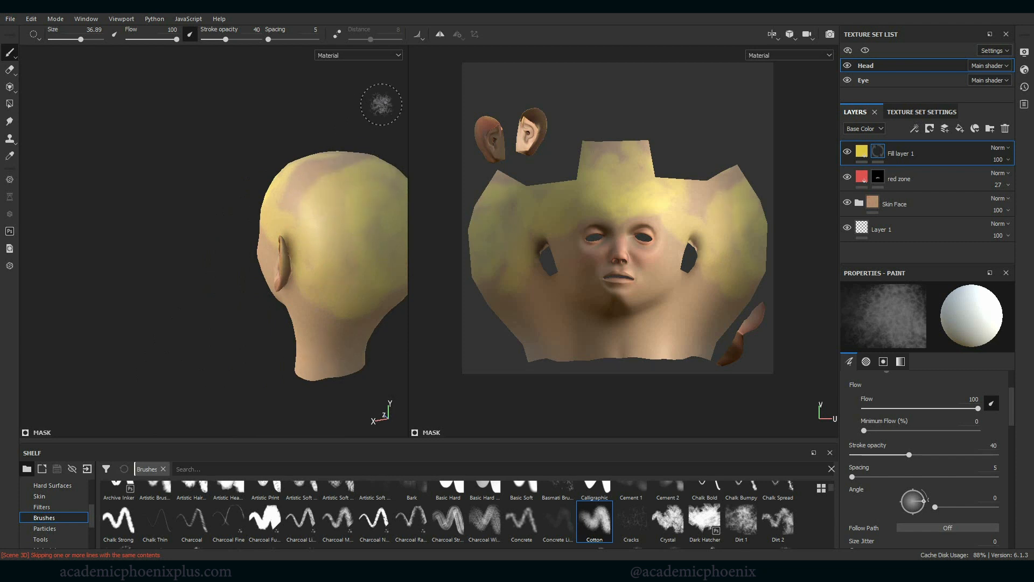
{"action": "left_click_drag", "start_coordinate": [377, 104], "coordinate": [377, 113], "text": "alt"}
{"action": "left_click_drag", "start_coordinate": [374, 175], "coordinate": [294, 224]}
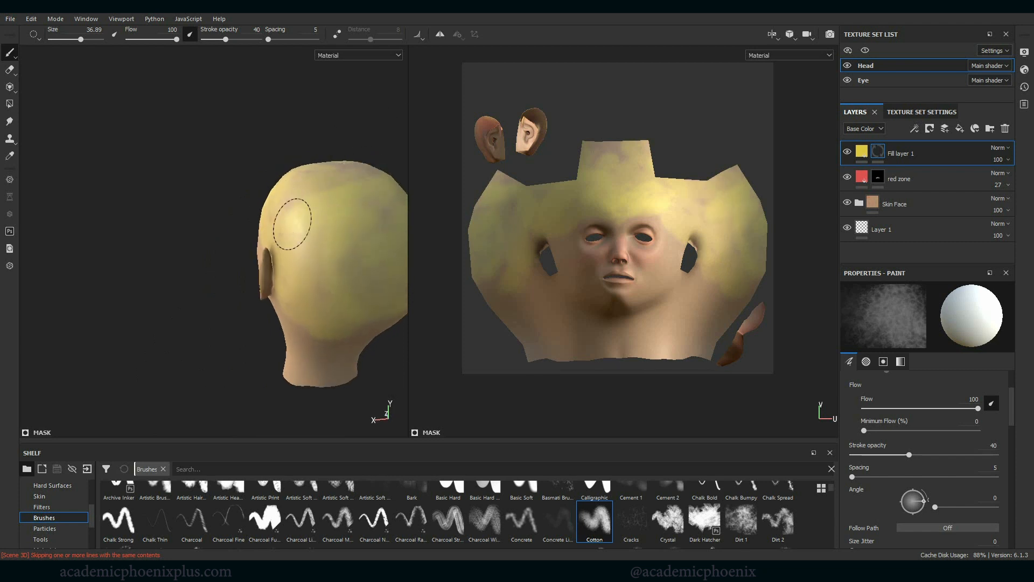
Fill the remaining bare patches on the crown of the head with yellow.
{"action": "left_click_drag", "start_coordinate": [372, 88], "coordinate": [313, 148], "text": "alt"}
{"action": "mouse_move", "coordinate": [303, 245]}
{"action": "left_mouse_down"}
{"action": "mouse_move", "coordinate": [331, 242]}
{"action": "mouse_move", "coordinate": [318, 317]}
{"action": "left_mouse_up"}
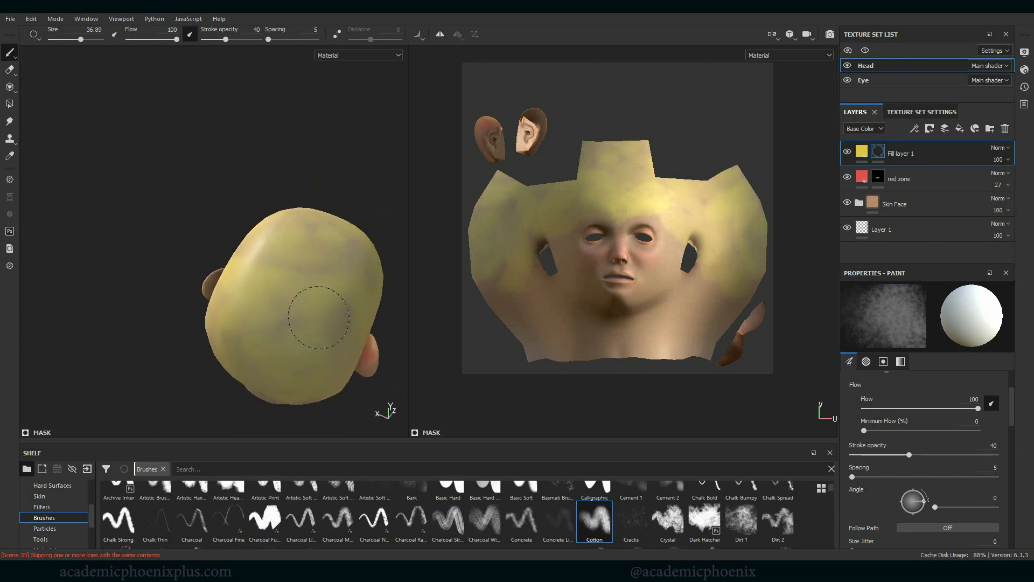
{"action": "left_click_drag", "start_coordinate": [272, 253], "coordinate": [254, 237]}
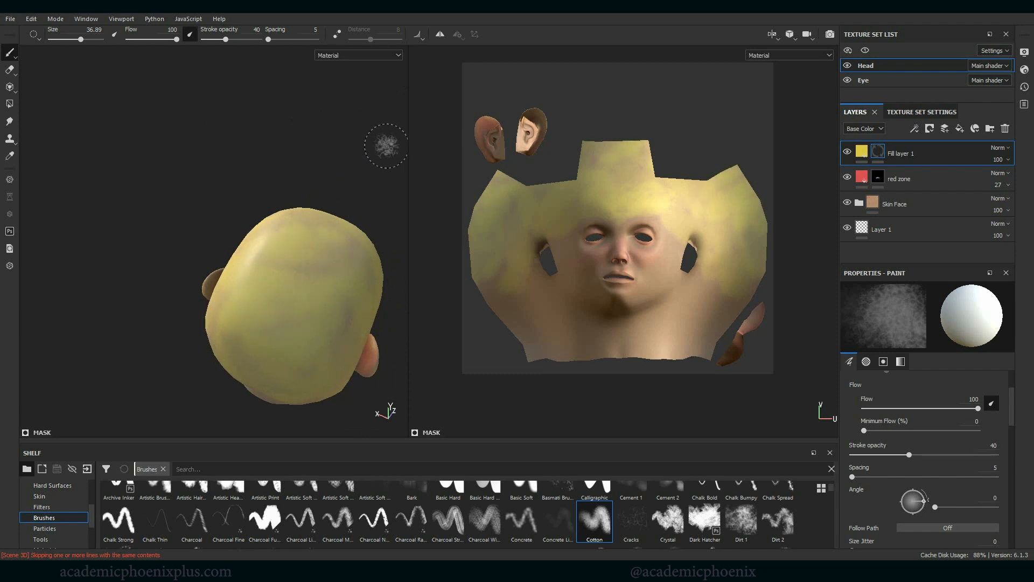
{"action": "mouse_move", "coordinate": [388, 144]}
{"action": "left_mouse_down", "text": "alt"}
{"action": "mouse_move", "coordinate": [253, 171]}
{"action": "mouse_move", "coordinate": [128, 143]}
{"action": "mouse_move", "coordinate": [141, 86]}
{"action": "left_mouse_up", "text": "alt"}
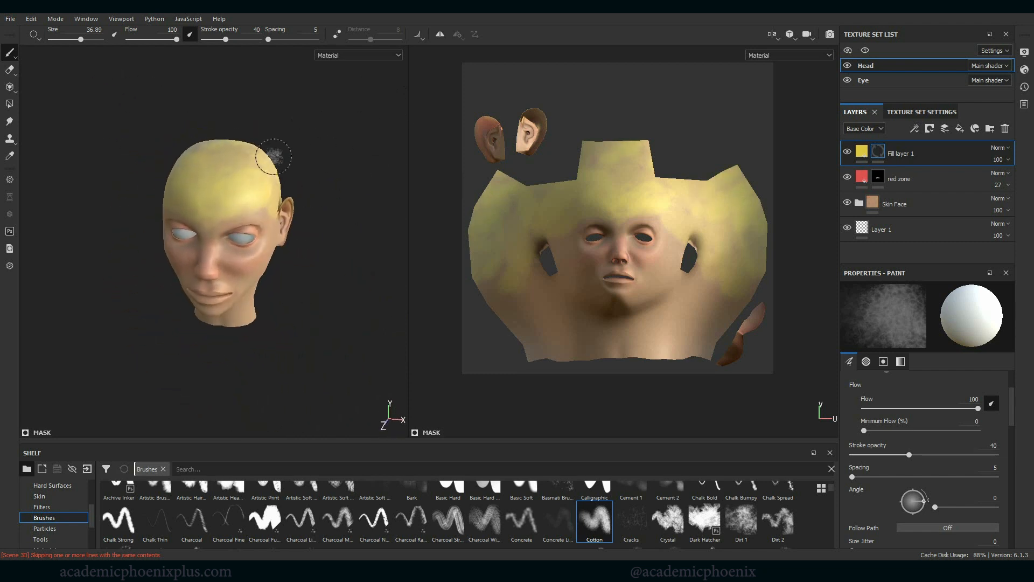
Reduce the brush size to 13.49 and paint yellow into the inner corner of the eye beside the nose bridge.
{"action": "left_click_drag", "start_coordinate": [323, 289], "coordinate": [367, 249], "text": "alt"}
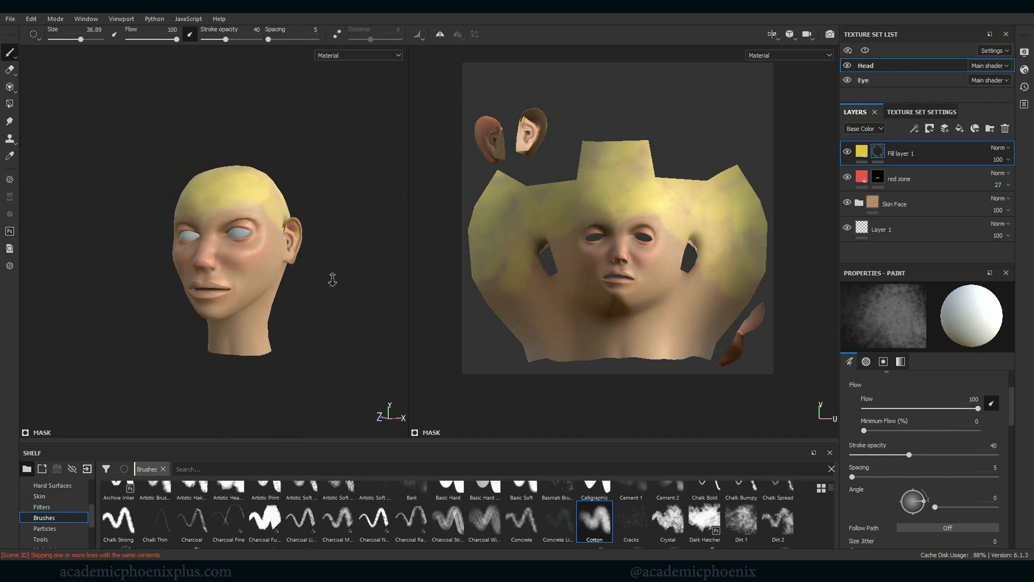
{"action": "mouse_move", "coordinate": [332, 280]}
{"action": "right_mouse_down", "text": "alt"}
{"action": "mouse_move", "coordinate": [484, 441]}
{"action": "mouse_move", "coordinate": [355, 327]}
{"action": "mouse_move", "coordinate": [330, 322]}
{"action": "right_mouse_up", "text": "alt"}
{"action": "mouse_move", "coordinate": [330, 322]}
{"action": "middle_mouse_down", "text": "alt"}
{"action": "mouse_move", "coordinate": [352, 364]}
{"action": "mouse_move", "coordinate": [345, 352]}
{"action": "middle_mouse_up", "text": "alt"}
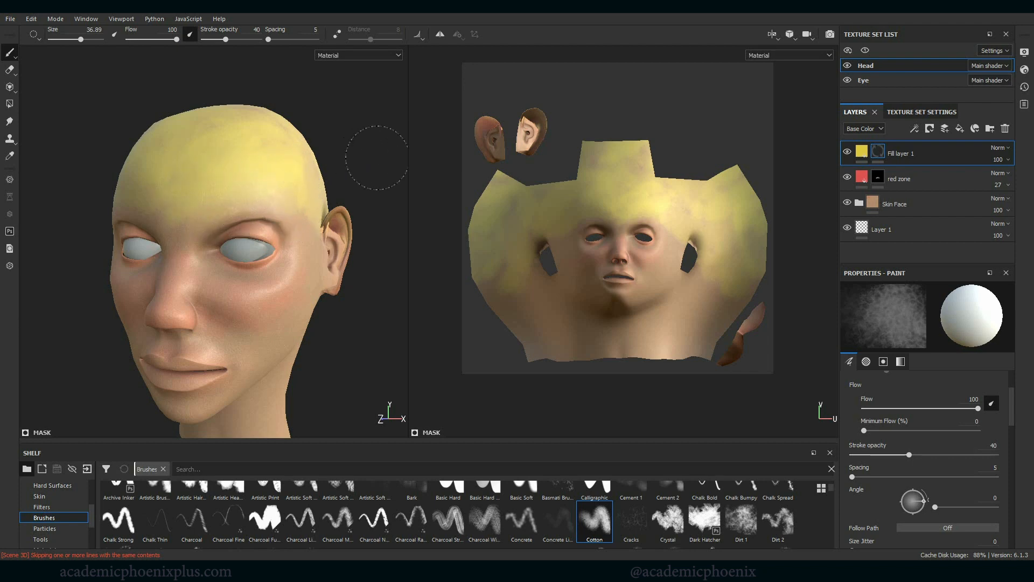
{"action": "mouse_move", "coordinate": [365, 102]}
{"action": "left_mouse_down", "text": "alt"}
{"action": "mouse_move", "coordinate": [304, 134]}
{"action": "mouse_move", "coordinate": [369, 133]}
{"action": "left_mouse_up", "text": "alt"}
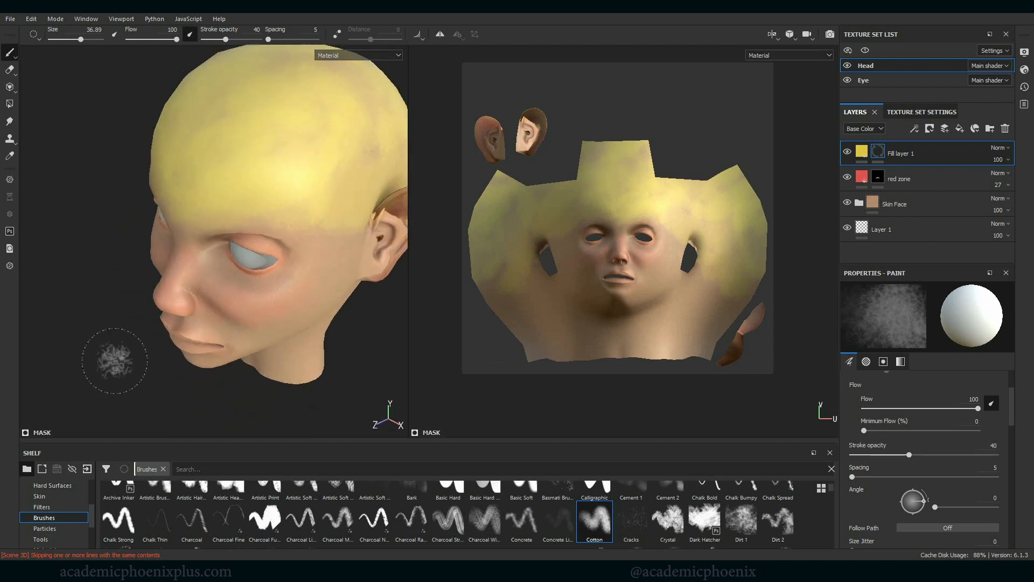
{"action": "mouse_move", "coordinate": [358, 365]}
{"action": "left_mouse_down", "text": "alt"}
{"action": "mouse_move", "coordinate": [395, 300]}
{"action": "mouse_move", "coordinate": [360, 318]}
{"action": "left_mouse_up", "text": "alt"}
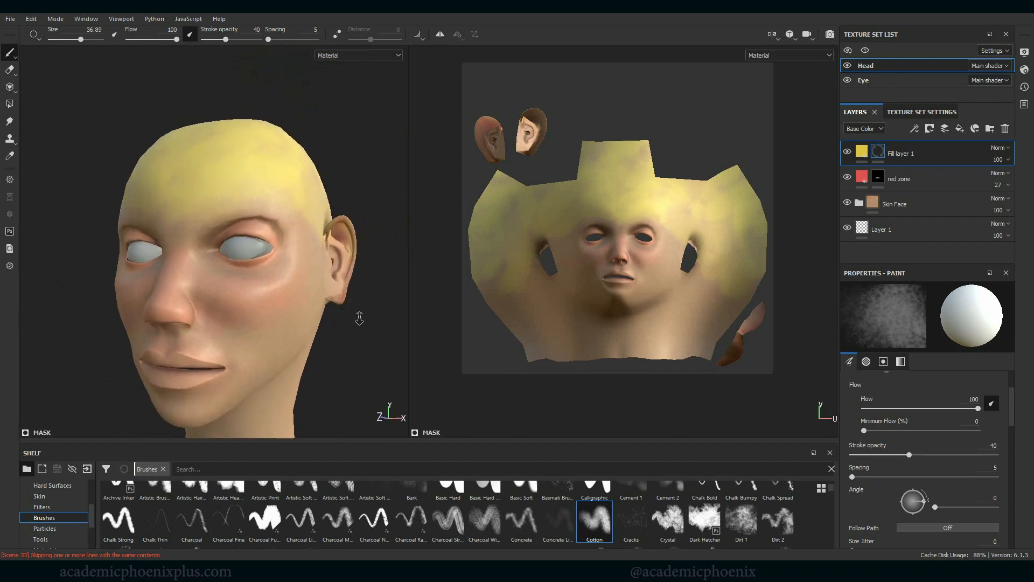
{"action": "right_click_drag", "start_coordinate": [359, 318], "coordinate": [455, 360], "text": "alt"}
{"action": "key", "text": "bracketleft"}
{"action": "key", "text": "bracketleft"}
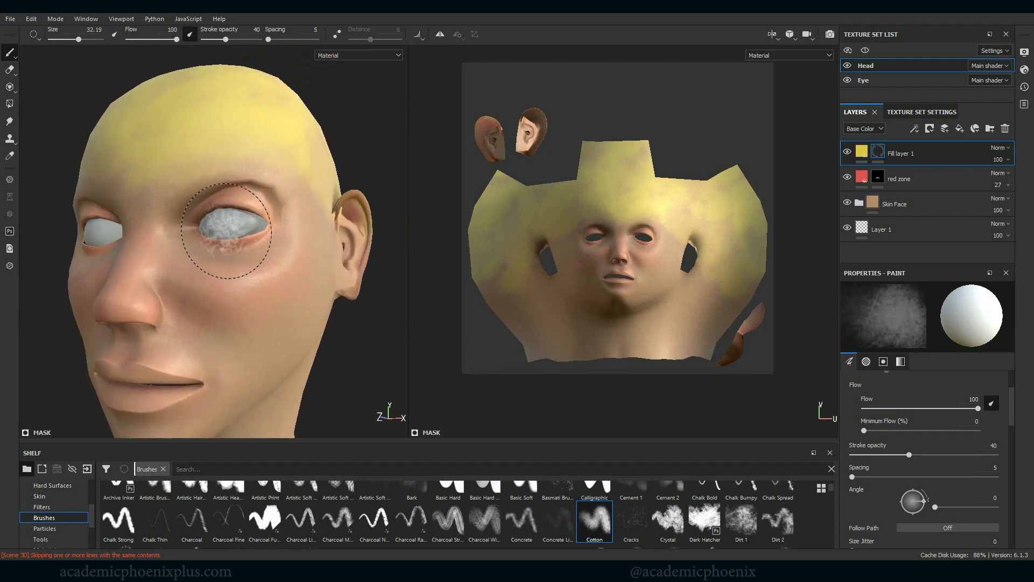
{"action": "key", "text": "bracketleft"}
{"action": "key", "text": "bracketleft"}
{"action": "key", "text": "bracketleft"}
{"action": "key", "text": "bracketleft"}
{"action": "key", "text": "bracketleft"}
{"action": "key", "text": "bracketleft"}
{"action": "key", "text": "bracketleft"}
{"action": "key", "text": "bracketleft"}
{"action": "key", "text": "bracketleft"}
{"action": "key", "text": "bracketleft"}
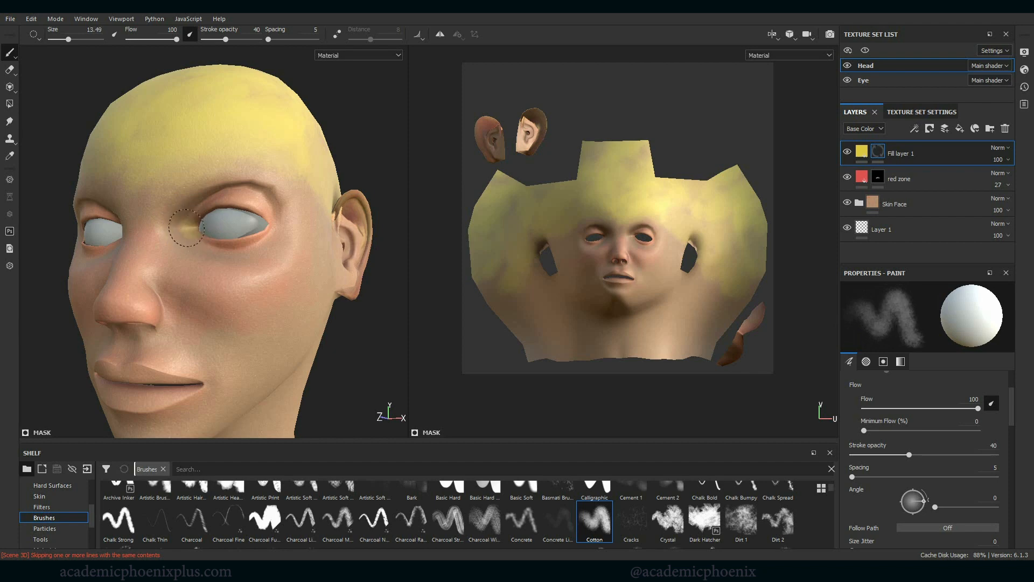
Dab yellow onto the inner corner of the opposite eye, where it meets the side of the nose.
{"action": "left_click_drag", "start_coordinate": [356, 116], "coordinate": [398, 113], "text": "alt"}
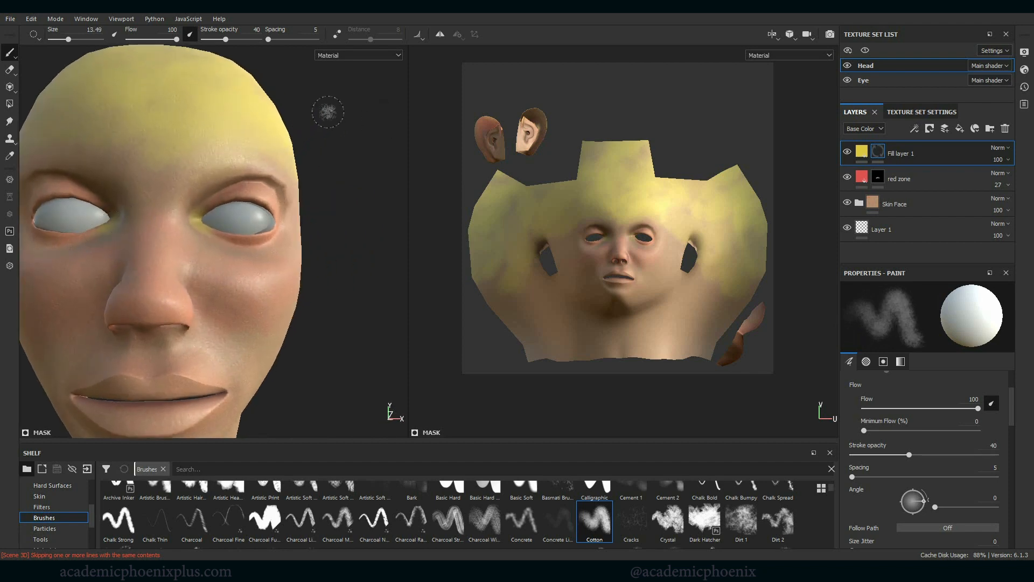
{"action": "left_click_drag", "start_coordinate": [327, 142], "coordinate": [384, 157], "text": "alt"}
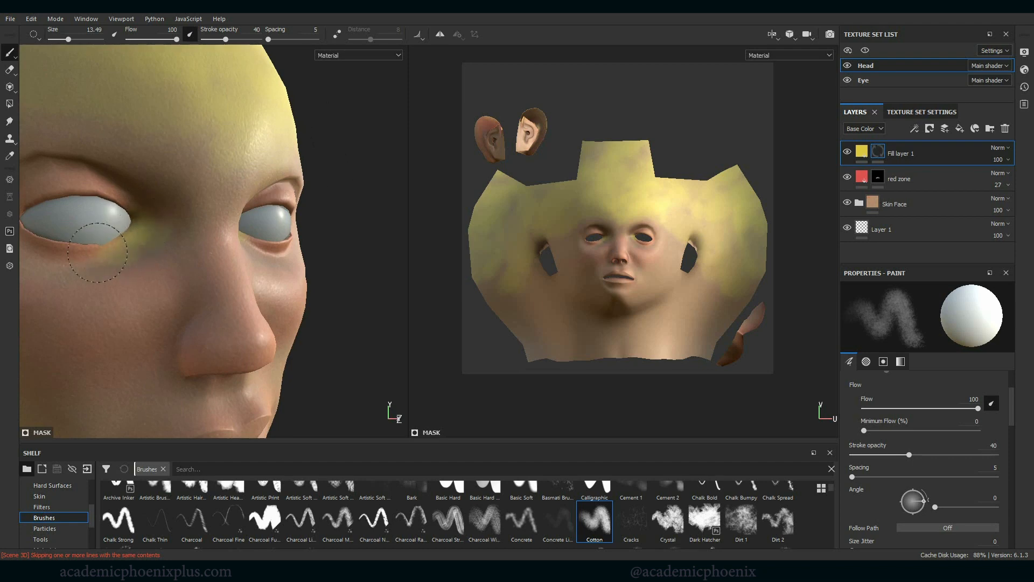
{"action": "left_click", "coordinate": [163, 237]}
{"action": "left_click_drag", "start_coordinate": [373, 126], "coordinate": [273, 173], "text": "alt"}
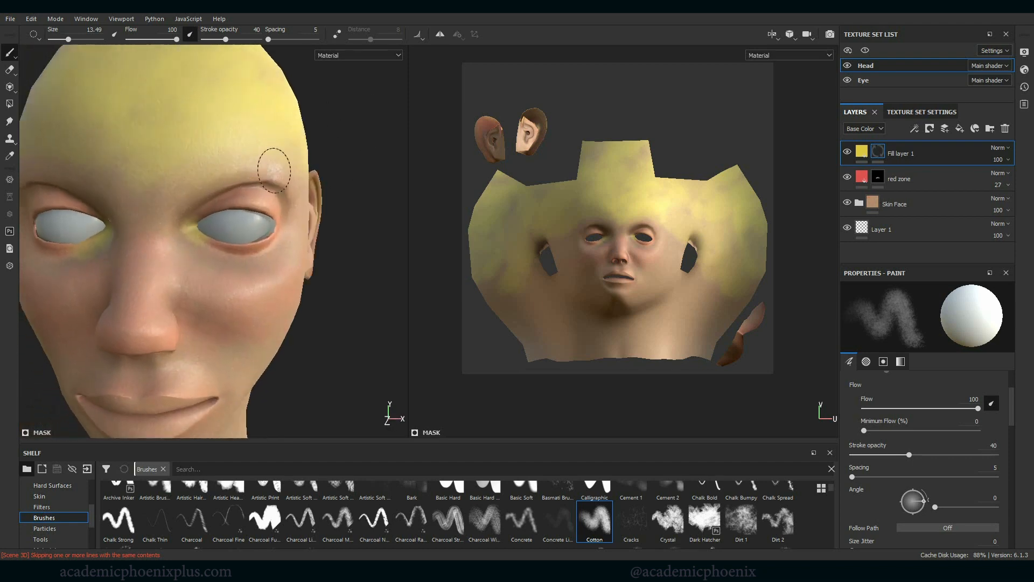
{"action": "left_click_drag", "start_coordinate": [360, 181], "coordinate": [362, 194], "text": "alt"}
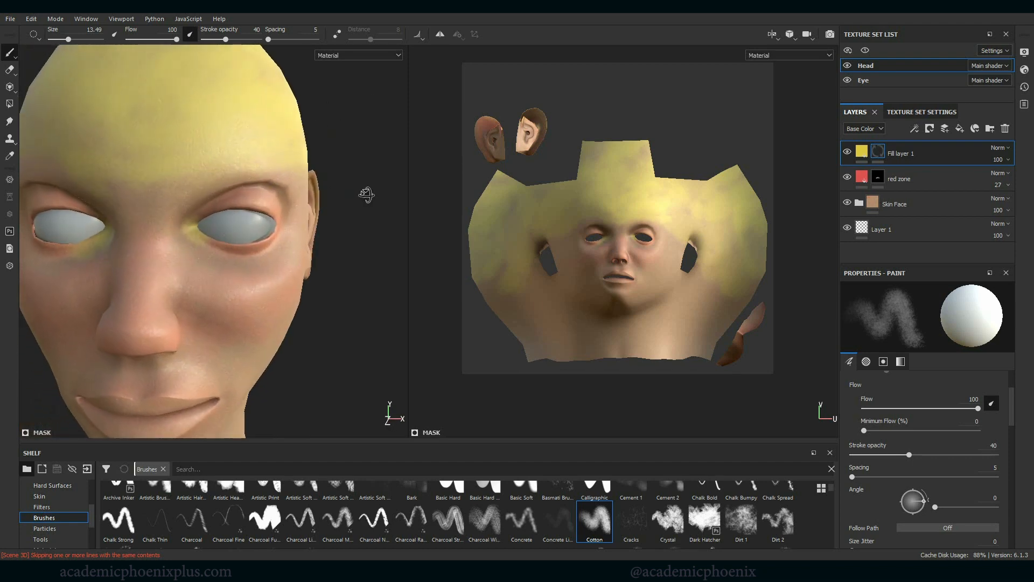
{"action": "scroll", "coordinate": [361, 236], "scroll_direction": "down", "scroll_amount": 5}
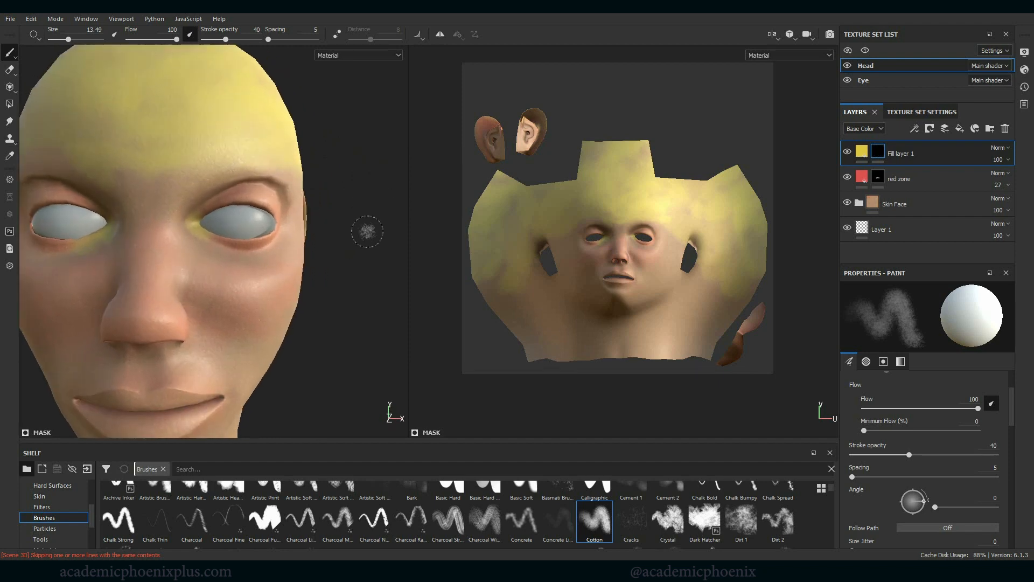
{"action": "left_click_drag", "start_coordinate": [317, 200], "coordinate": [347, 203], "text": "alt"}
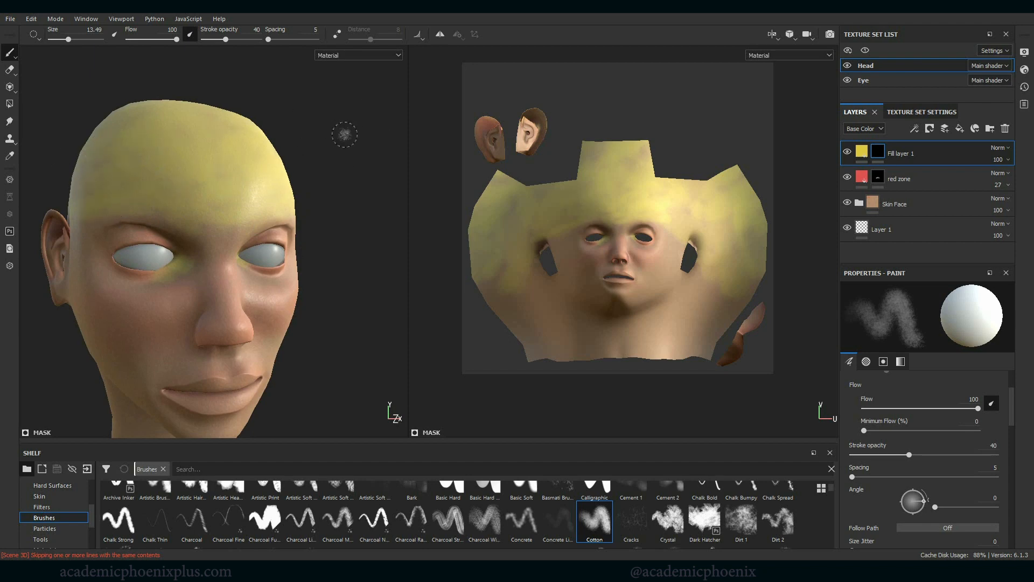
Enlarge the brush to 39.36 and extend the yellow down the temple in front of the ear.
{"action": "mouse_move", "coordinate": [286, 103]}
{"action": "left_mouse_down", "text": "alt"}
{"action": "mouse_move", "coordinate": [348, 115]}
{"action": "mouse_move", "coordinate": [341, 125]}
{"action": "left_mouse_up", "text": "alt"}
{"action": "key", "text": "bracketright"}
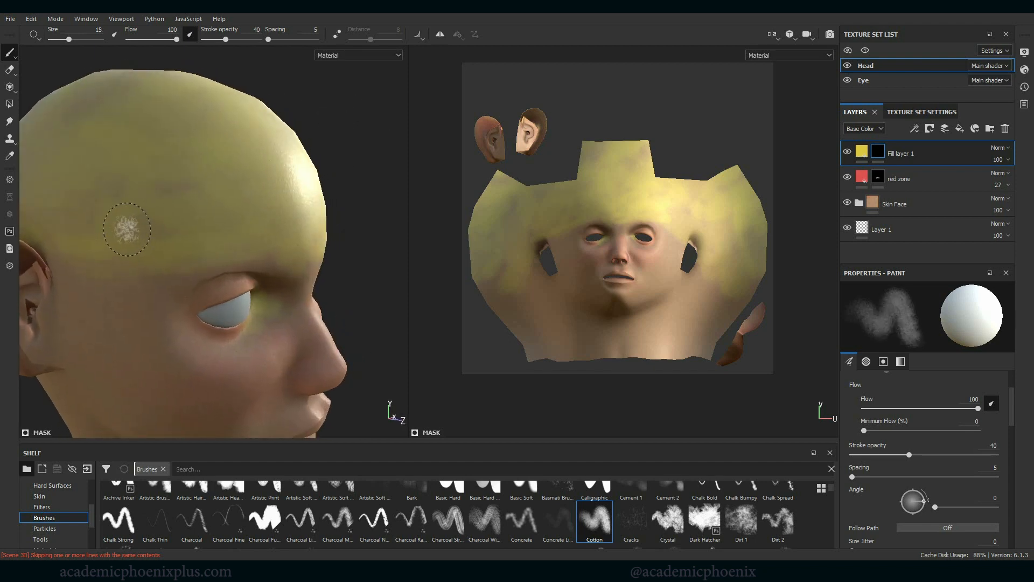
{"action": "key", "text": "bracketright"}
{"action": "key", "text": "bracketright"}
{"action": "key", "text": "bracketright"}
{"action": "key", "text": "bracketright"}
{"action": "key", "text": "bracketright"}
{"action": "key", "text": "bracketright"}
{"action": "key", "text": "bracketright"}
{"action": "key", "text": "bracketright"}
{"action": "key", "text": "bracketright"}
{"action": "left_click_drag", "start_coordinate": [73, 269], "coordinate": [76, 291]}
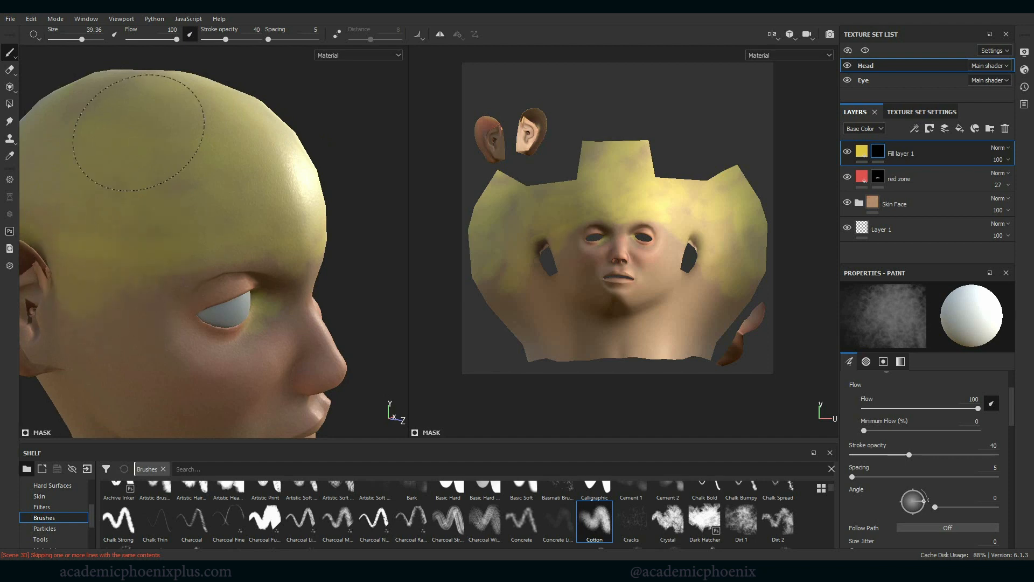
Try the Overlay blend mode on the yellow fill layer and return it to Normal.
{"action": "mouse_move", "coordinate": [346, 104]}
{"action": "left_mouse_down", "text": "alt"}
{"action": "mouse_move", "coordinate": [221, 134]}
{"action": "mouse_move", "coordinate": [219, 162]}
{"action": "left_mouse_up", "text": "alt"}
{"action": "left_click_drag", "start_coordinate": [381, 295], "coordinate": [326, 286], "text": "alt"}
{"action": "left_click_drag", "start_coordinate": [330, 221], "coordinate": [348, 138], "text": "alt"}
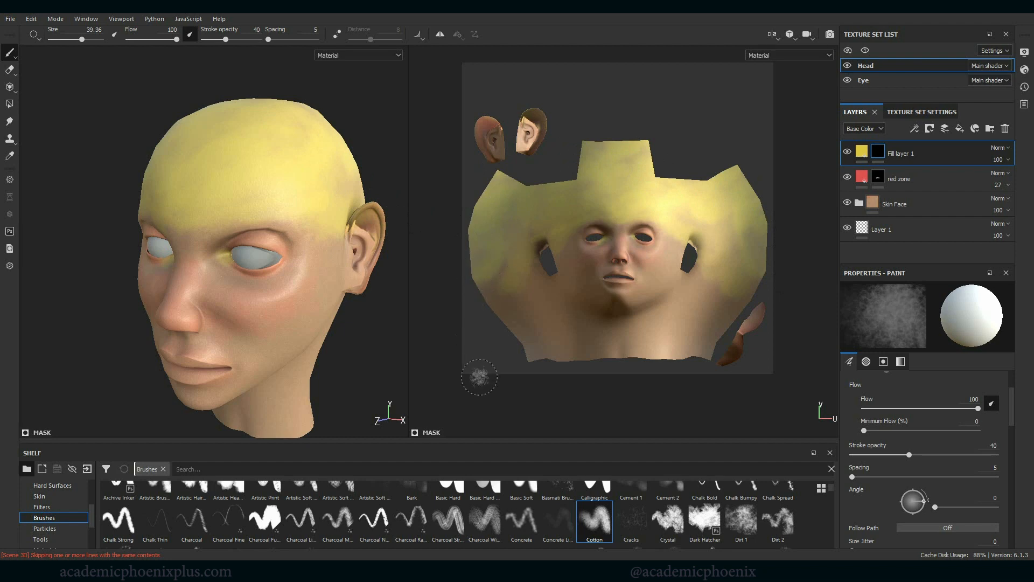
{"action": "mouse_move", "coordinate": [366, 353]}
{"action": "left_mouse_down", "text": "alt"}
{"action": "mouse_move", "coordinate": [291, 345]}
{"action": "mouse_move", "coordinate": [391, 349]}
{"action": "mouse_move", "coordinate": [370, 365]}
{"action": "mouse_move", "coordinate": [370, 351]}
{"action": "mouse_move", "coordinate": [402, 354]}
{"action": "mouse_move", "coordinate": [371, 345]}
{"action": "left_mouse_up", "text": "alt"}
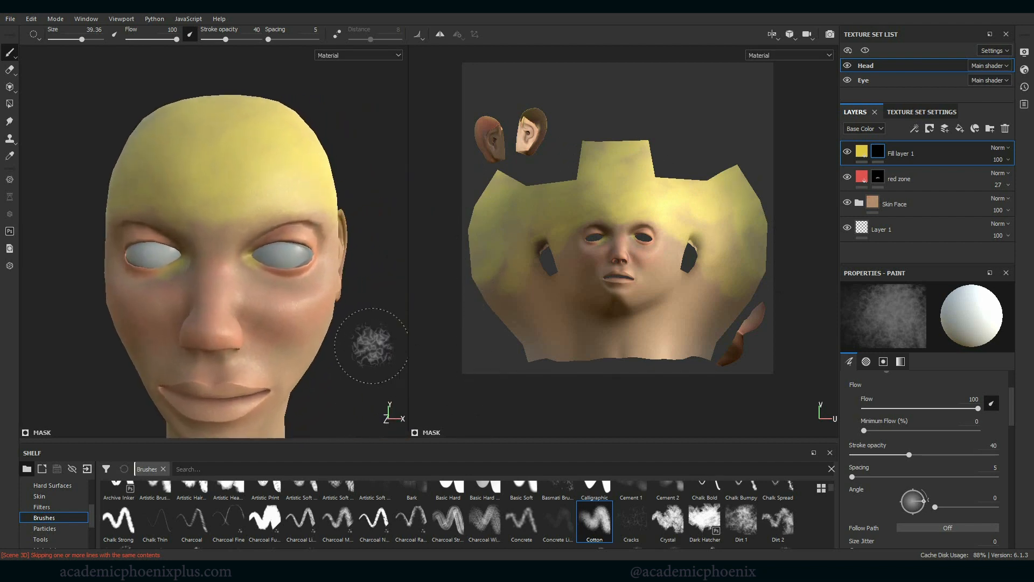
{"action": "right_click_drag", "start_coordinate": [323, 318], "coordinate": [291, 300], "text": "alt"}
{"action": "middle_click_drag", "start_coordinate": [371, 315], "coordinate": [342, 300], "text": "alt"}
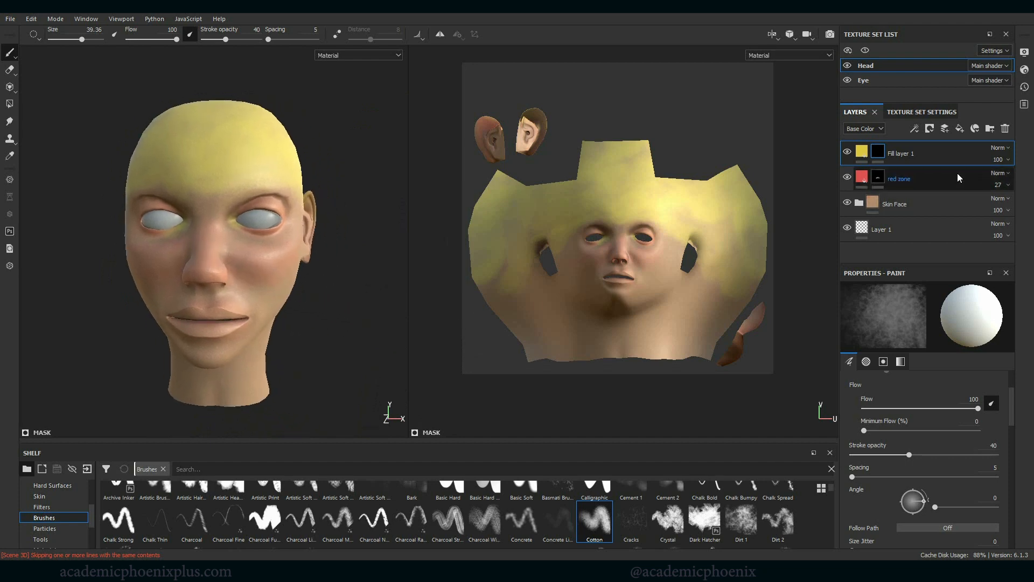
{"action": "left_click", "coordinate": [1001, 147]}
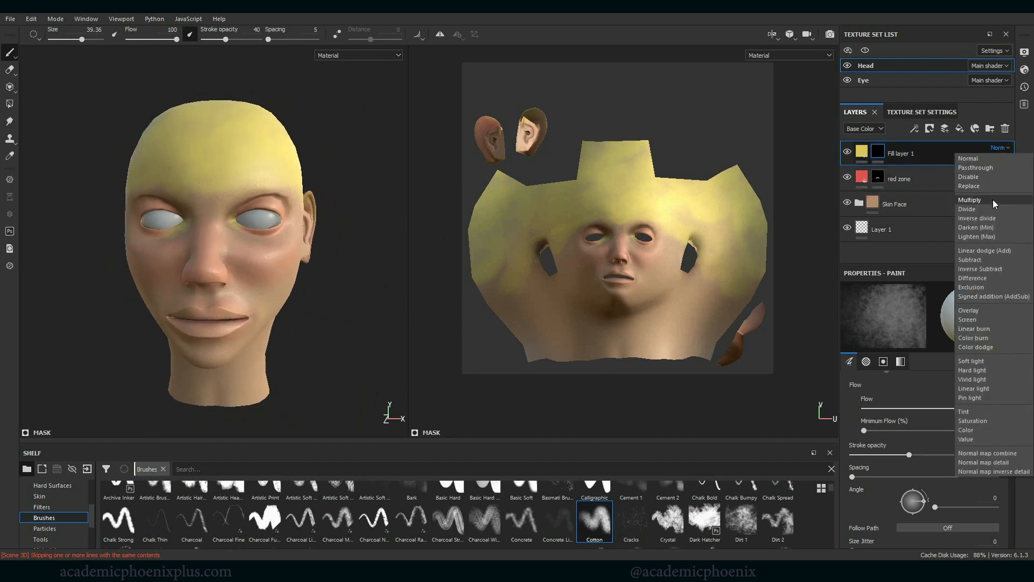
{"action": "left_click", "coordinate": [1004, 311]}
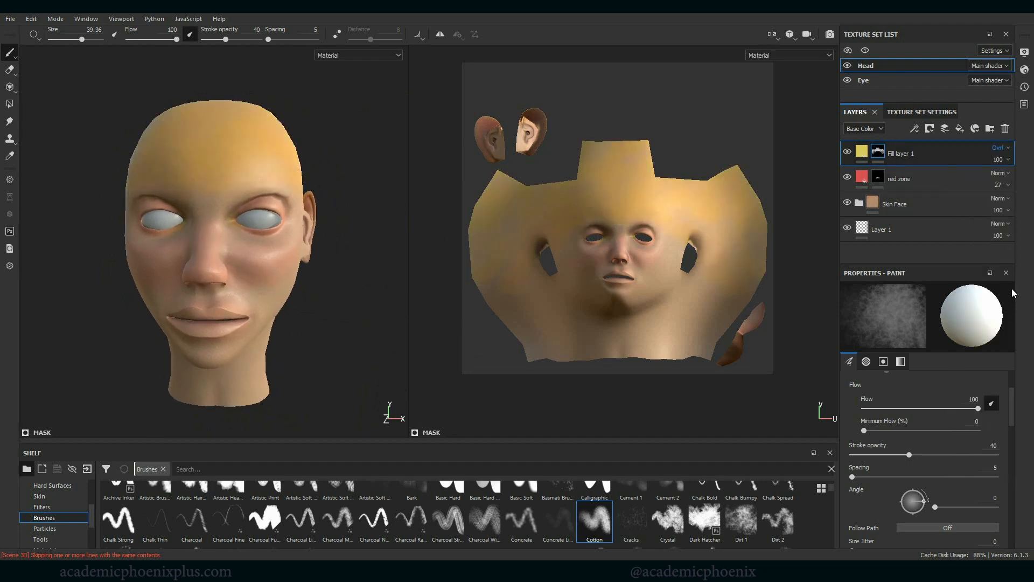
{"action": "left_click", "coordinate": [999, 148]}
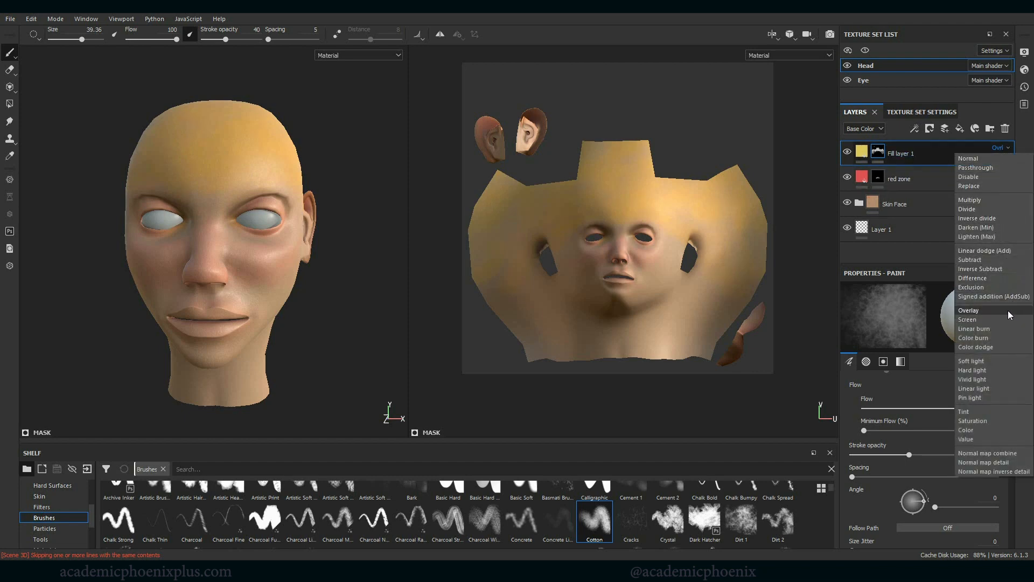
{"action": "left_click", "coordinate": [1003, 158]}
Lower the yellow fill layer's opacity to 17 and compare the head with the yellow and red layers hidden and shown.
{"action": "left_click_drag", "start_coordinate": [1029, 178], "coordinate": [1000, 182]}
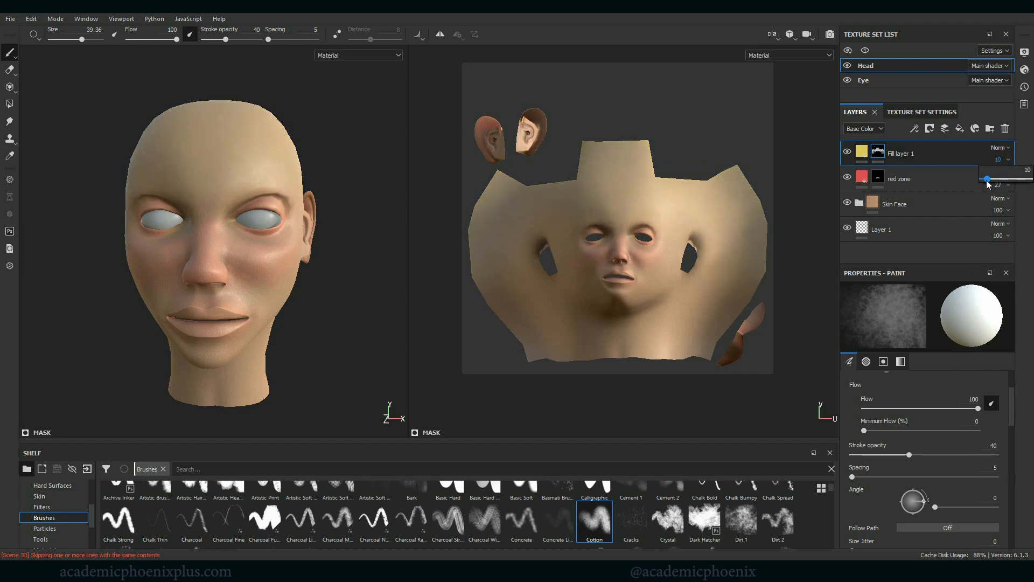
{"action": "left_click_drag", "start_coordinate": [990, 180], "coordinate": [992, 180]}
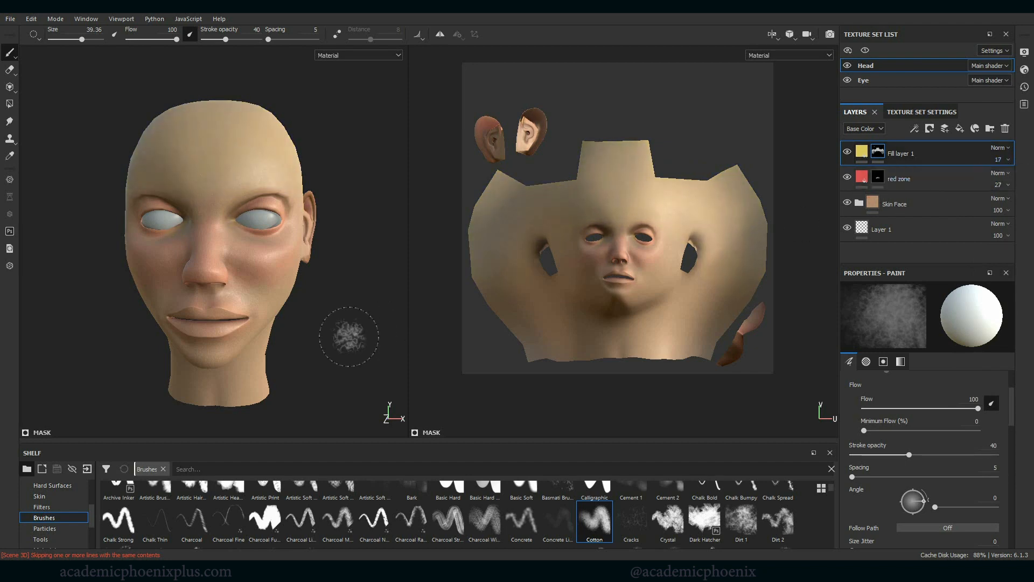
{"action": "mouse_move", "coordinate": [358, 356]}
{"action": "left_mouse_down", "text": "alt"}
{"action": "mouse_move", "coordinate": [325, 350]}
{"action": "mouse_move", "coordinate": [338, 352]}
{"action": "left_mouse_up", "text": "alt"}
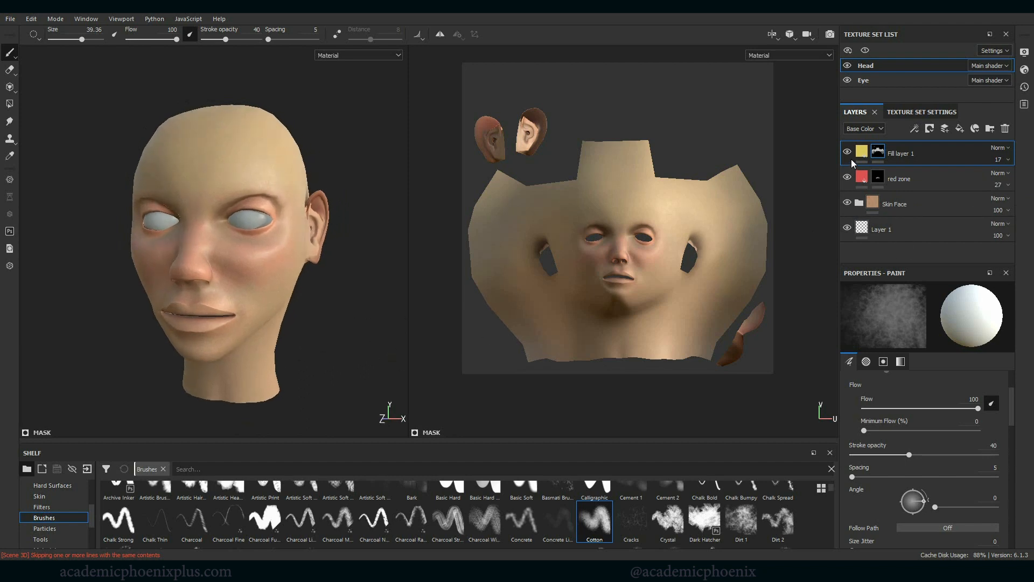
{"action": "left_click", "coordinate": [848, 177]}
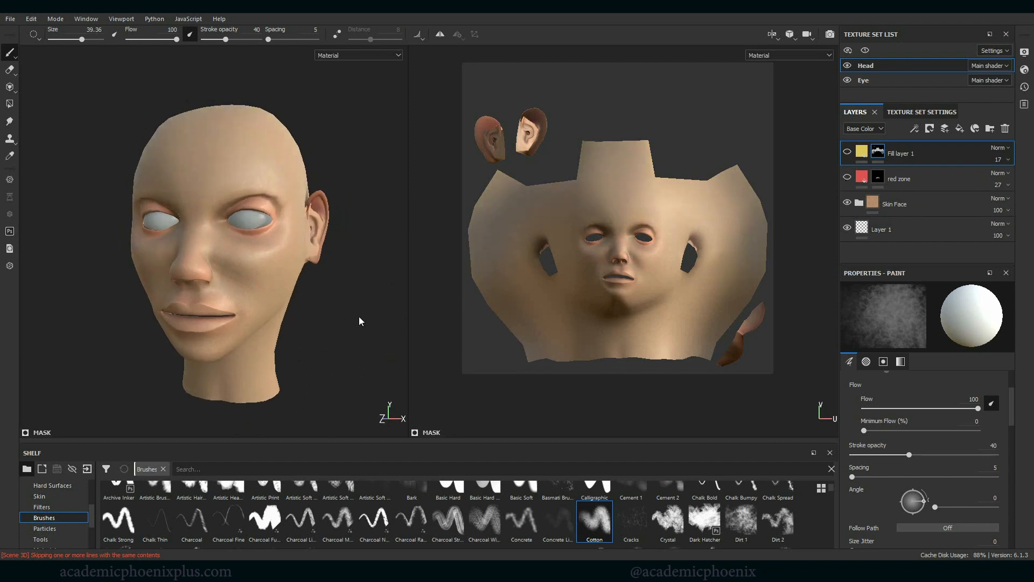
{"action": "left_click_drag", "start_coordinate": [354, 343], "coordinate": [357, 343], "text": "alt"}
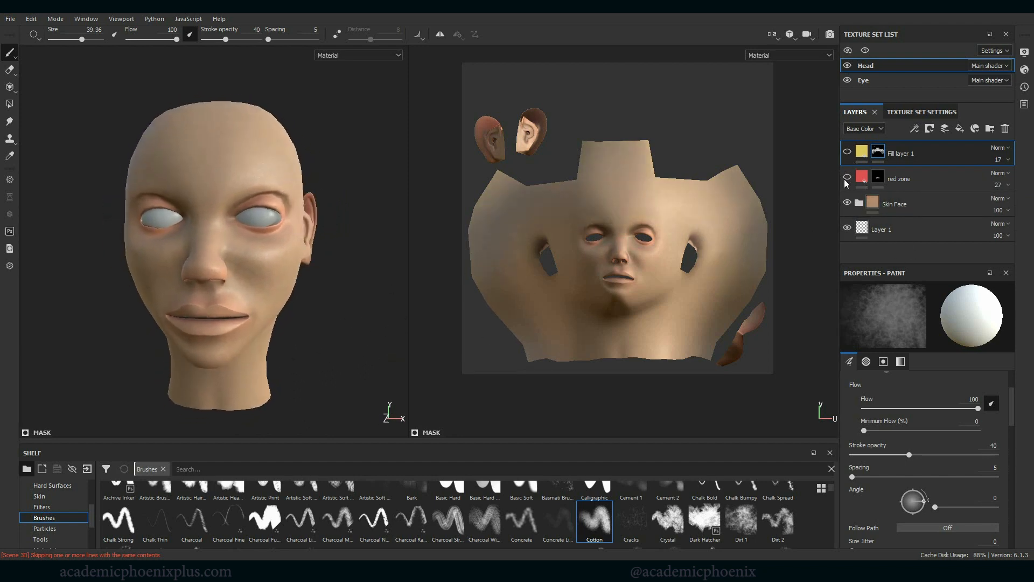
{"action": "left_click", "coordinate": [848, 177]}
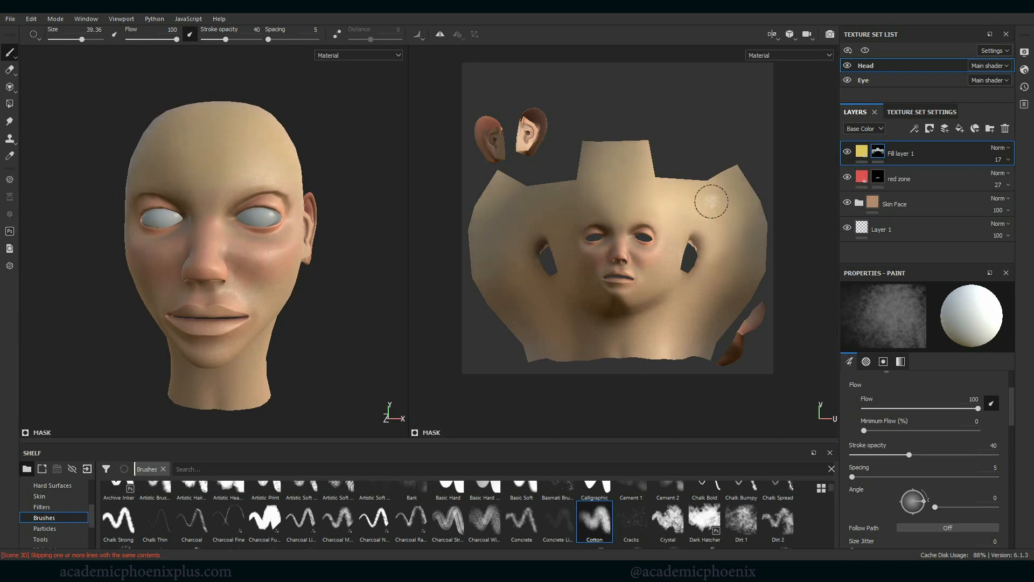
{"action": "mouse_move", "coordinate": [327, 346]}
{"action": "left_mouse_down", "text": "alt"}
{"action": "mouse_move", "coordinate": [280, 362]}
{"action": "mouse_move", "coordinate": [323, 348]}
{"action": "left_mouse_up", "text": "alt"}
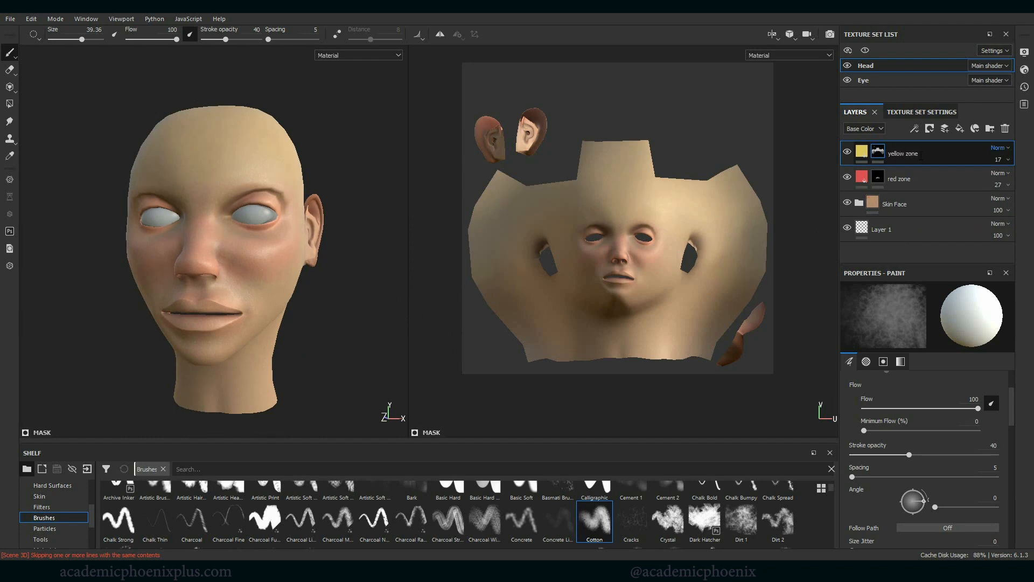
Add a new fill layer above the yellow zone and turn off its height, rough, metal and nrm channels, leaving only color.
{"action": "left_click", "coordinate": [961, 128]}
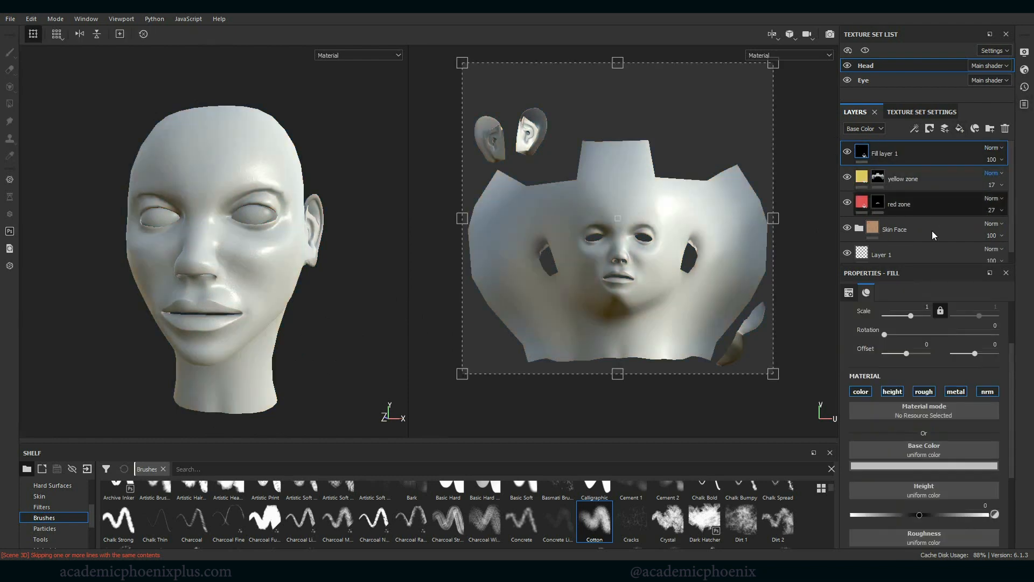
{"action": "left_click", "coordinate": [892, 392]}
{"action": "left_click", "coordinate": [924, 392]}
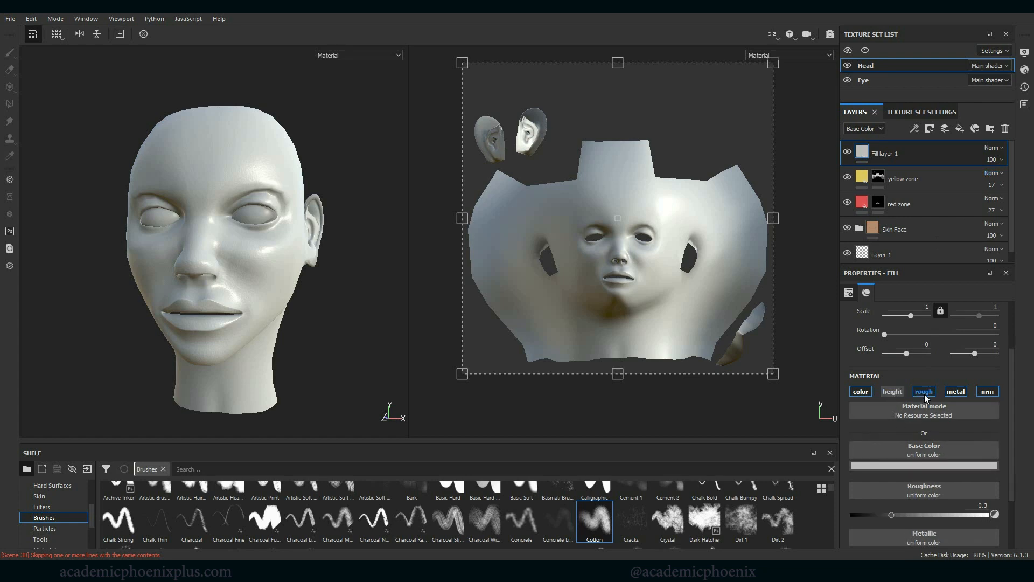
{"action": "left_click", "coordinate": [956, 391]}
{"action": "left_click", "coordinate": [987, 392]}
Set the new fill layer's base color to a muted blue with R 0.044, G 0.173, B 0.475.
{"action": "left_click", "coordinate": [915, 464]}
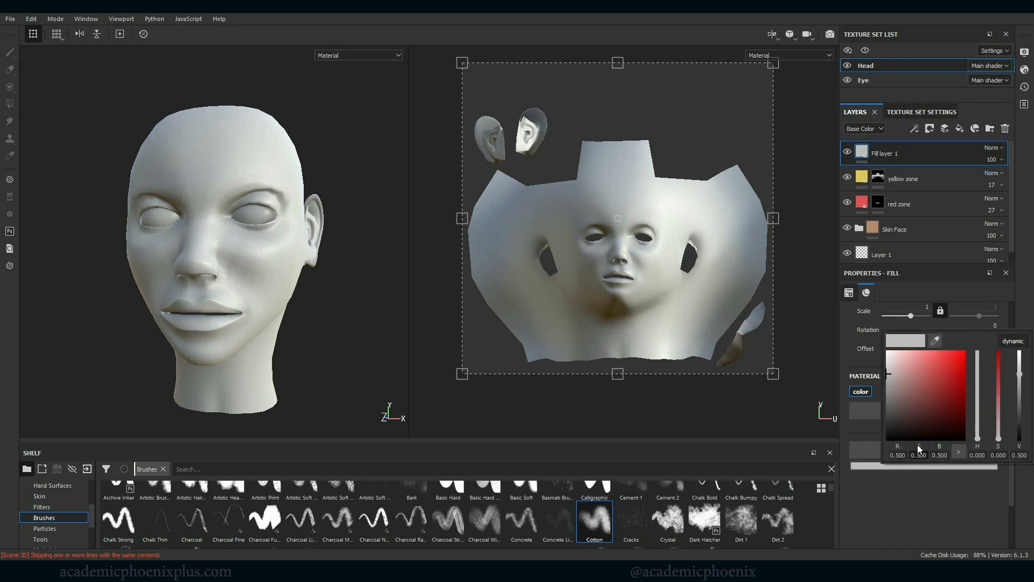
{"action": "left_click_drag", "start_coordinate": [926, 393], "coordinate": [956, 372]}
{"action": "left_click", "coordinate": [978, 388]}
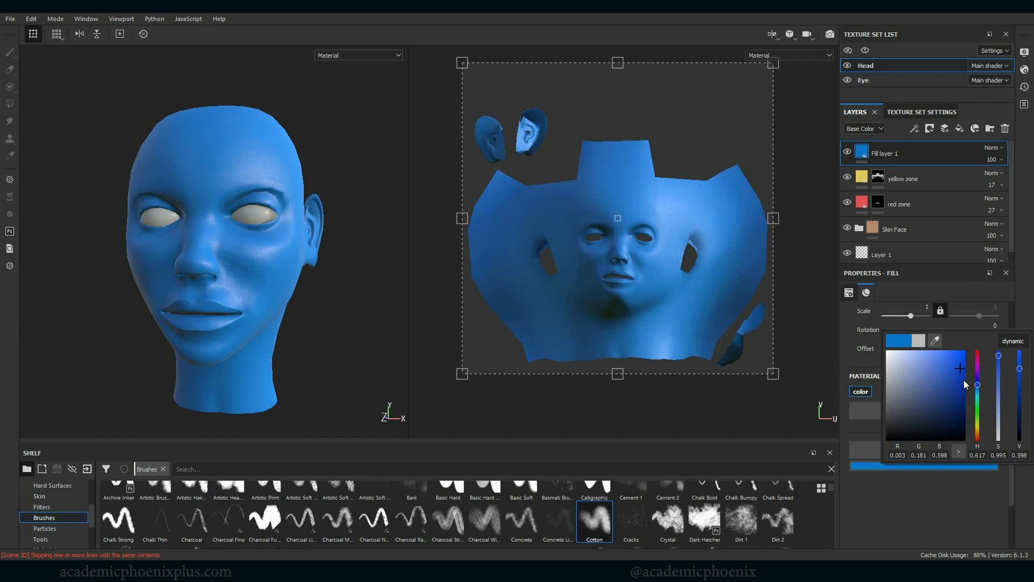
{"action": "left_click_drag", "start_coordinate": [965, 384], "coordinate": [997, 380]}
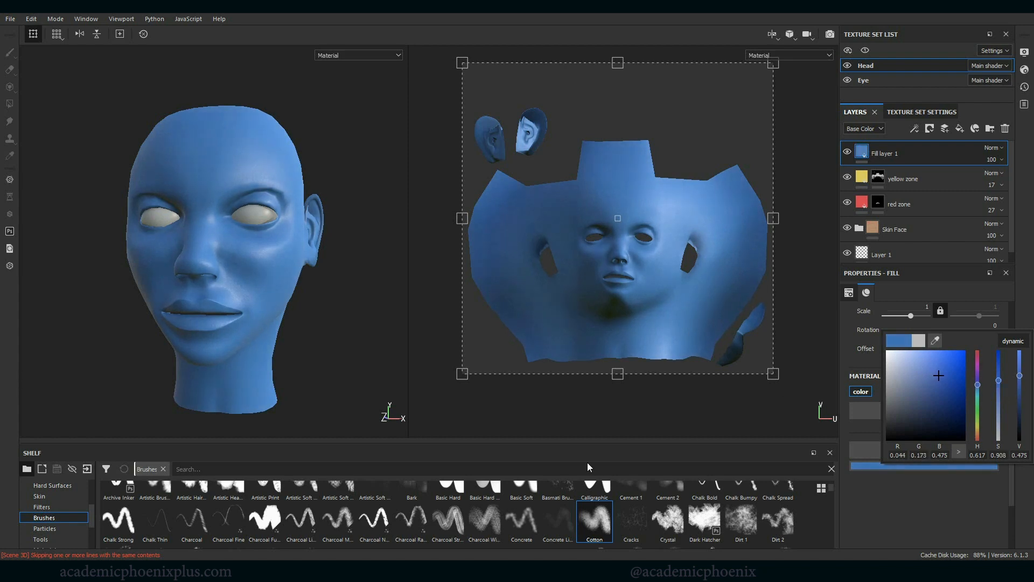
{"action": "left_click", "coordinate": [935, 153]}
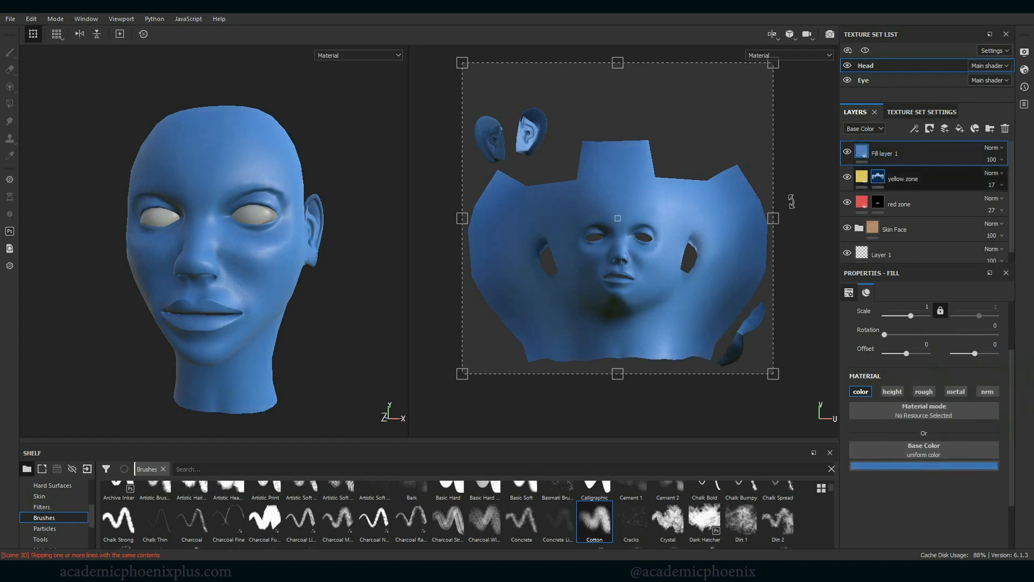
{"action": "left_click_drag", "start_coordinate": [327, 357], "coordinate": [279, 283], "text": "alt"}
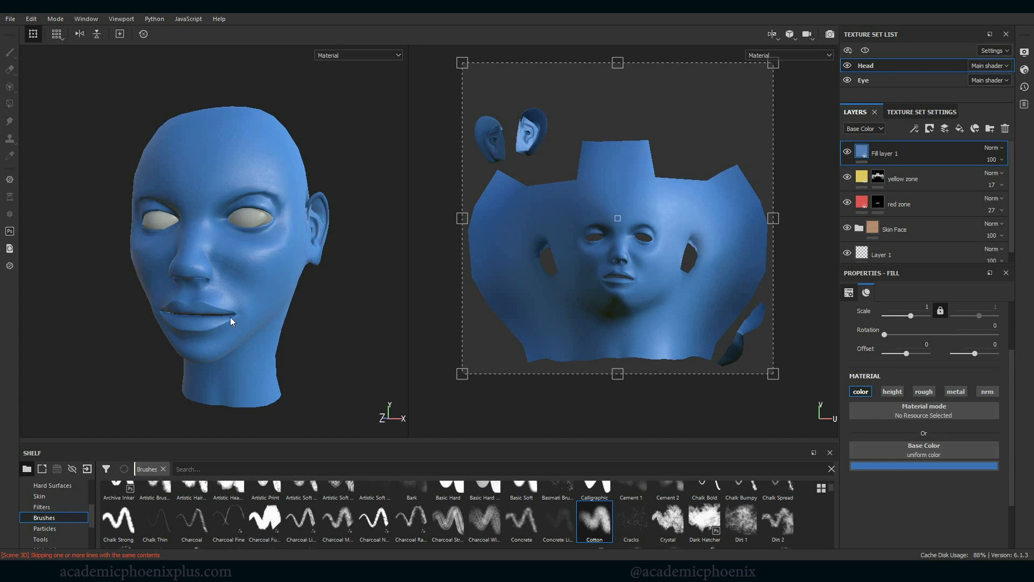
{"action": "left_click_drag", "start_coordinate": [231, 317], "coordinate": [325, 339], "text": "alt"}
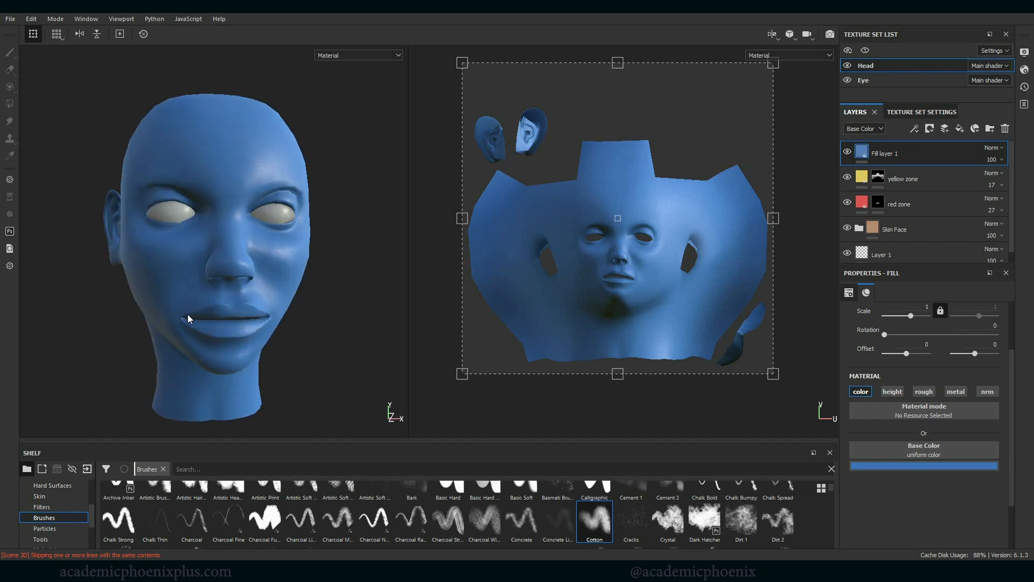
Add a black mask to the blue fill layer.
{"action": "left_click_drag", "start_coordinate": [337, 345], "coordinate": [379, 354], "text": "alt"}
{"action": "left_click_drag", "start_coordinate": [335, 293], "coordinate": [354, 323], "text": "alt"}
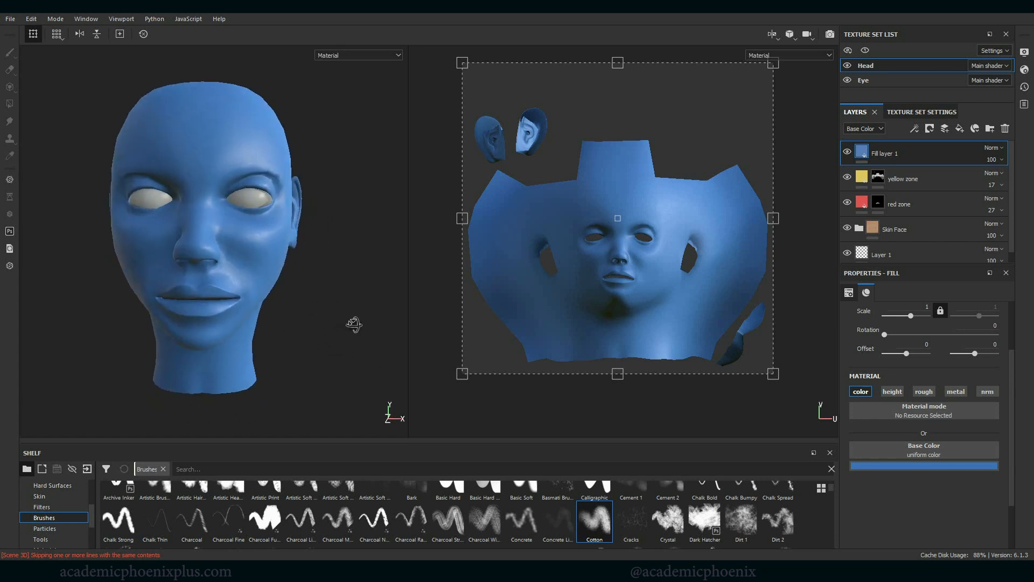
{"action": "right_click", "coordinate": [863, 156]}
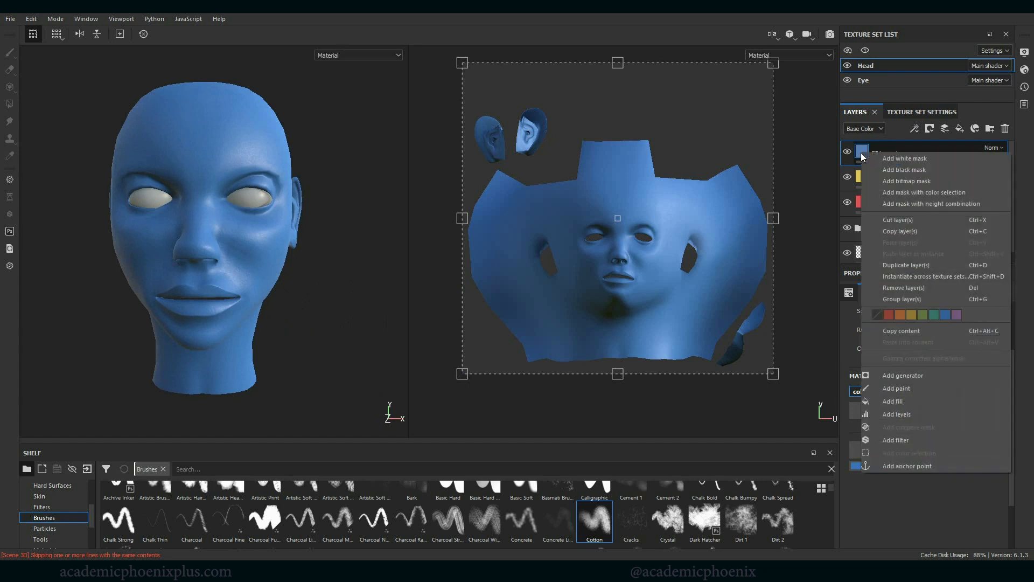
{"action": "left_click", "coordinate": [895, 170]}
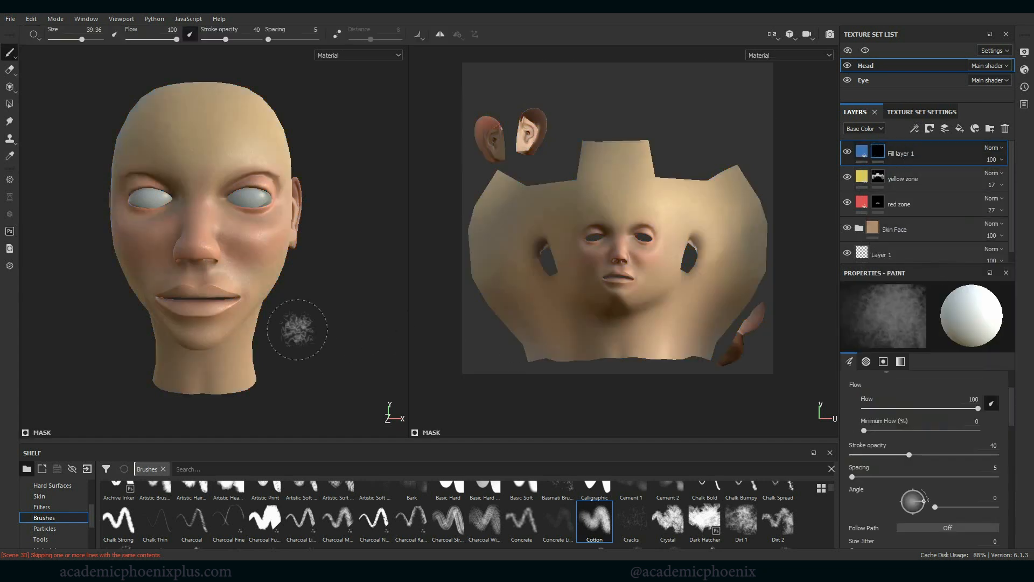
Paint the blue layer's mask over the area around the mouth, the chin and both lower cheeks with the Cotton brush.
{"action": "left_click_drag", "start_coordinate": [353, 311], "coordinate": [293, 312], "text": "alt"}
{"action": "mouse_move", "coordinate": [224, 310]}
{"action": "left_mouse_down"}
{"action": "mouse_move", "coordinate": [179, 329]}
{"action": "mouse_move", "coordinate": [252, 286]}
{"action": "mouse_move", "coordinate": [262, 253]}
{"action": "mouse_move", "coordinate": [287, 244]}
{"action": "mouse_move", "coordinate": [176, 286]}
{"action": "left_mouse_up"}
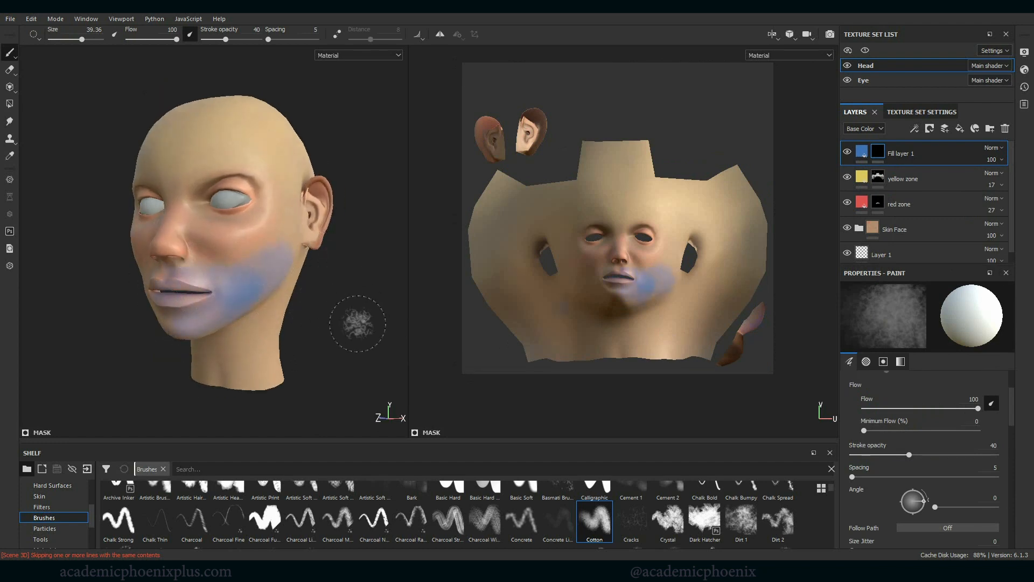
{"action": "left_click_drag", "start_coordinate": [358, 323], "coordinate": [330, 294], "text": "alt"}
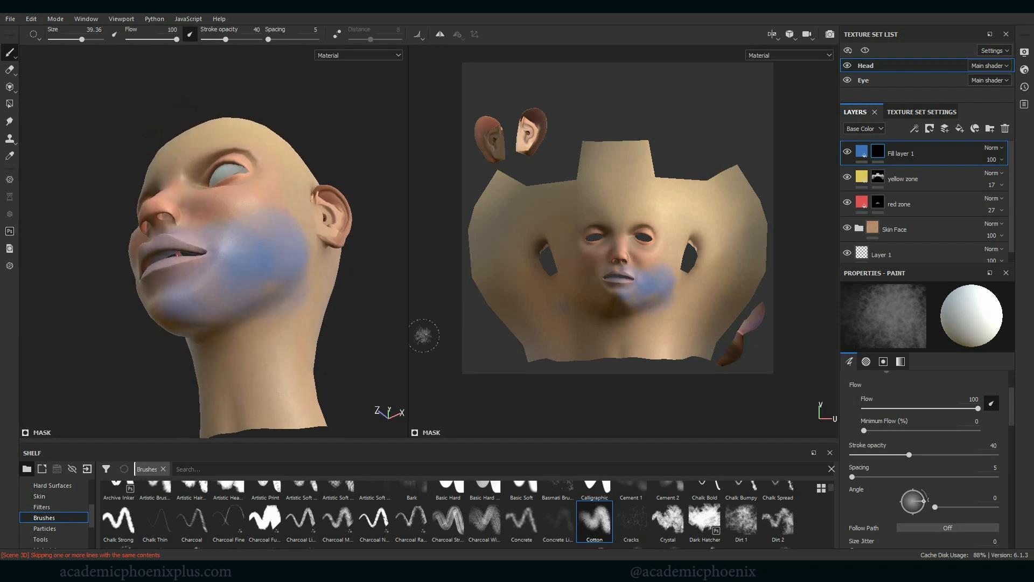
{"action": "left_click_drag", "start_coordinate": [358, 341], "coordinate": [391, 345], "text": "alt"}
{"action": "left_click_drag", "start_coordinate": [231, 242], "coordinate": [204, 273]}
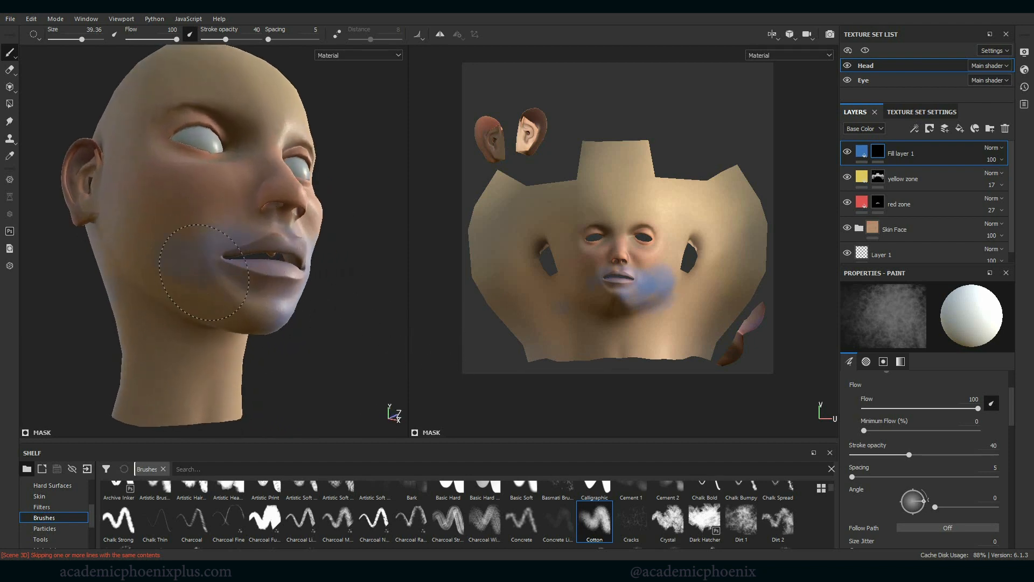
{"action": "mouse_move", "coordinate": [316, 341]}
{"action": "left_mouse_down", "text": "alt"}
{"action": "mouse_move", "coordinate": [330, 341]}
{"action": "mouse_move", "coordinate": [314, 352]}
{"action": "left_mouse_up", "text": "alt"}
{"action": "mouse_move", "coordinate": [219, 318]}
{"action": "left_mouse_down"}
{"action": "mouse_move", "coordinate": [221, 286]}
{"action": "mouse_move", "coordinate": [223, 323]}
{"action": "left_mouse_up"}
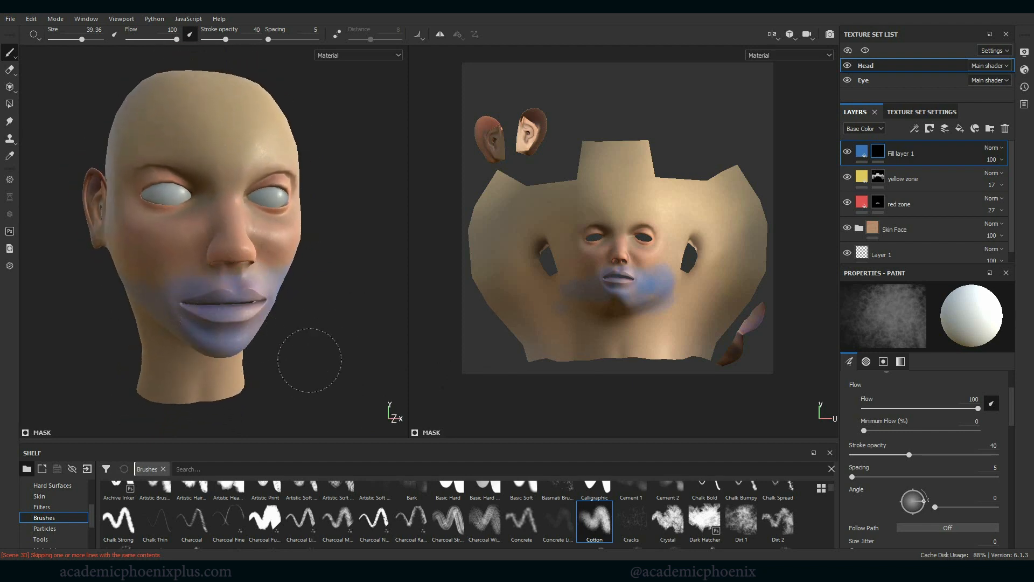
Extend the blue zone along both sides of the jaw toward the ears and down to the jaw's underside.
{"action": "mouse_move", "coordinate": [298, 367]}
{"action": "left_mouse_down", "text": "alt"}
{"action": "mouse_move", "coordinate": [372, 356]}
{"action": "mouse_move", "coordinate": [289, 231]}
{"action": "left_mouse_up", "text": "alt"}
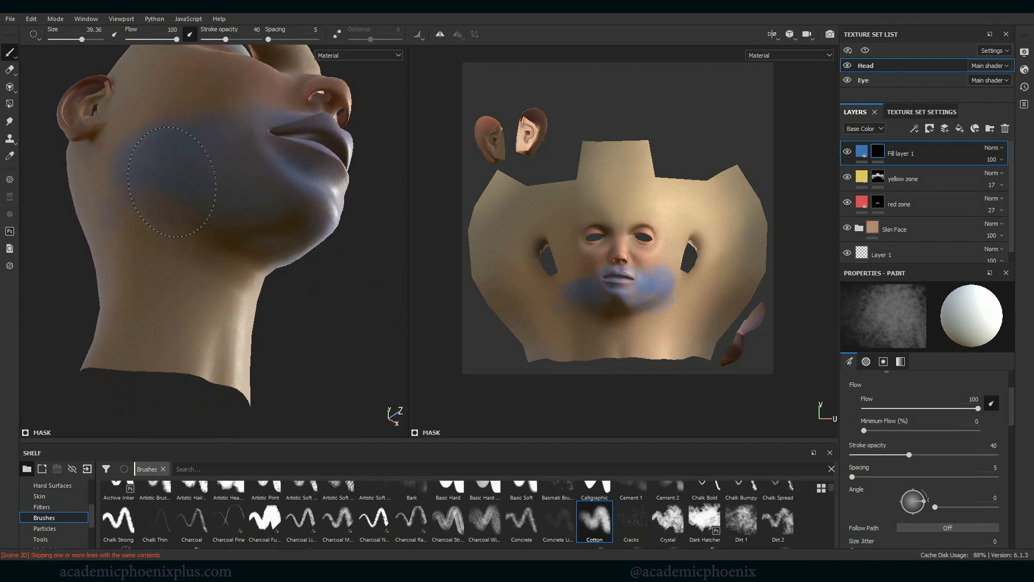
{"action": "left_click_drag", "start_coordinate": [354, 289], "coordinate": [218, 307], "text": "alt"}
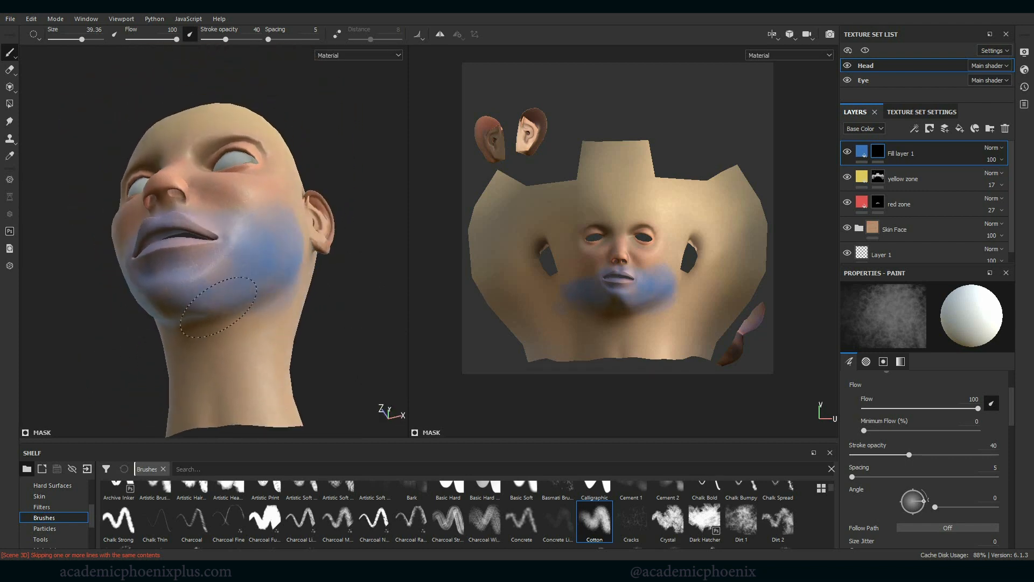
{"action": "mouse_move", "coordinate": [280, 251]}
{"action": "left_mouse_down"}
{"action": "mouse_move", "coordinate": [354, 296]}
{"action": "mouse_move", "coordinate": [192, 271]}
{"action": "left_mouse_up"}
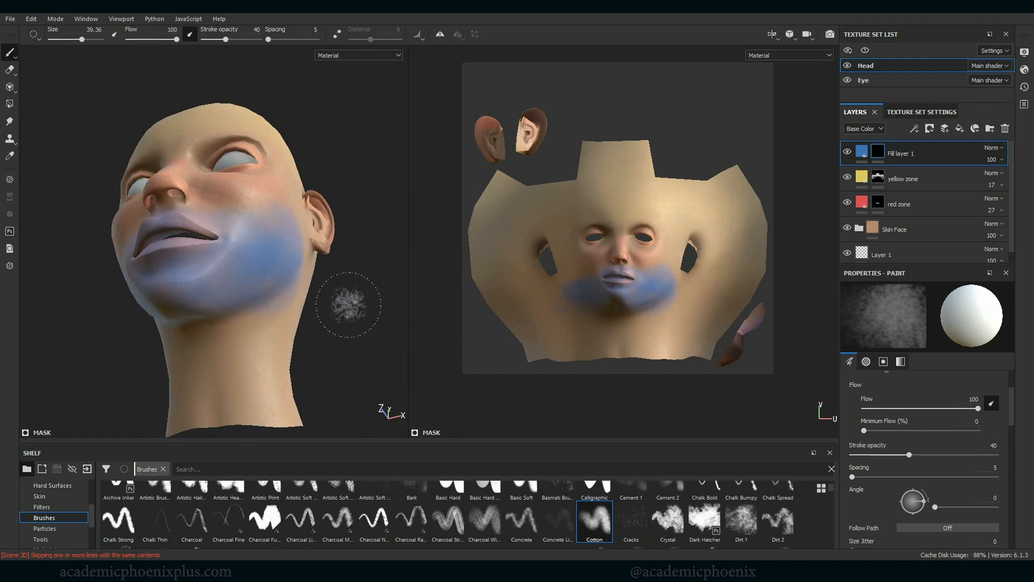
{"action": "mouse_move", "coordinate": [370, 301]}
{"action": "left_mouse_down", "text": "alt"}
{"action": "mouse_move", "coordinate": [305, 304]}
{"action": "mouse_move", "coordinate": [291, 332]}
{"action": "mouse_move", "coordinate": [308, 346]}
{"action": "mouse_move", "coordinate": [370, 330]}
{"action": "mouse_move", "coordinate": [305, 319]}
{"action": "mouse_move", "coordinate": [353, 307]}
{"action": "mouse_move", "coordinate": [254, 300]}
{"action": "left_mouse_up", "text": "alt"}
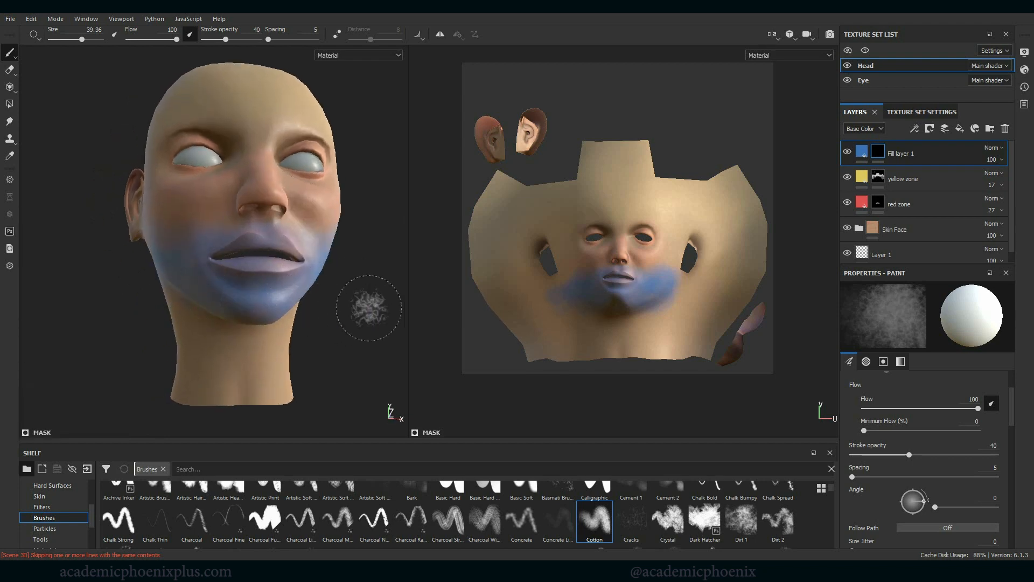
{"action": "mouse_move", "coordinate": [358, 323]}
{"action": "left_mouse_down", "text": "alt"}
{"action": "mouse_move", "coordinate": [345, 318]}
{"action": "mouse_move", "coordinate": [372, 317]}
{"action": "left_mouse_up", "text": "alt"}
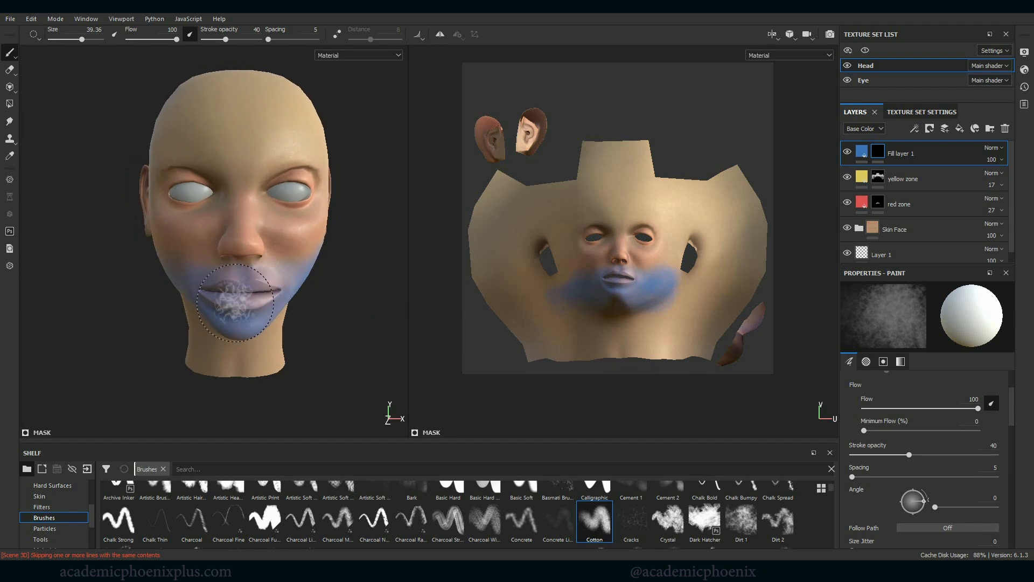
Reduce the brush size to 18.26 and fill in the blue around the lips, chin and jaw.
{"action": "right_click_drag", "start_coordinate": [235, 302], "coordinate": [230, 298], "text": "ctrl"}
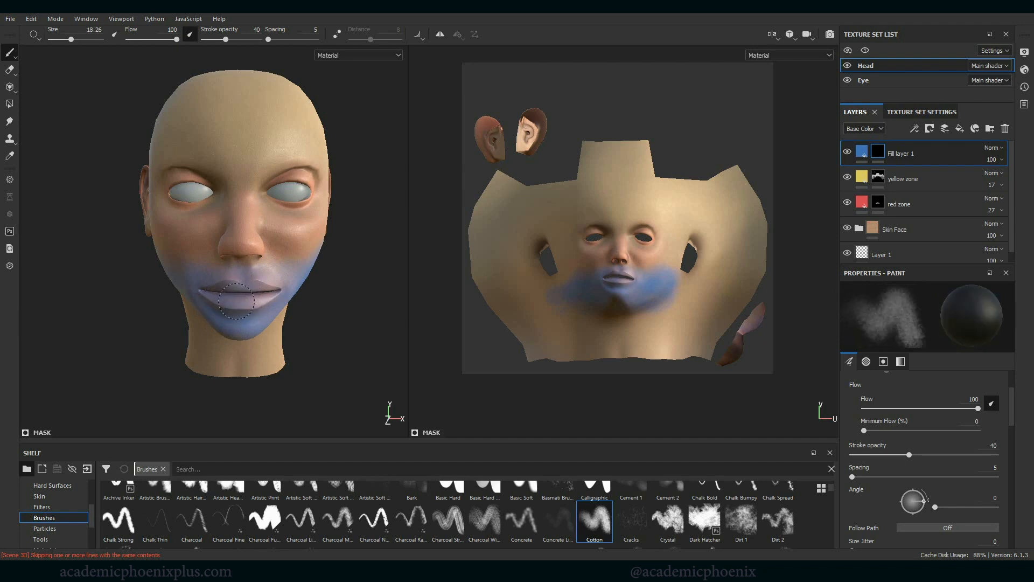
{"action": "left_click_drag", "start_coordinate": [336, 315], "coordinate": [323, 291], "text": "alt"}
{"action": "right_click_drag", "start_coordinate": [348, 318], "coordinate": [369, 261], "text": "alt"}
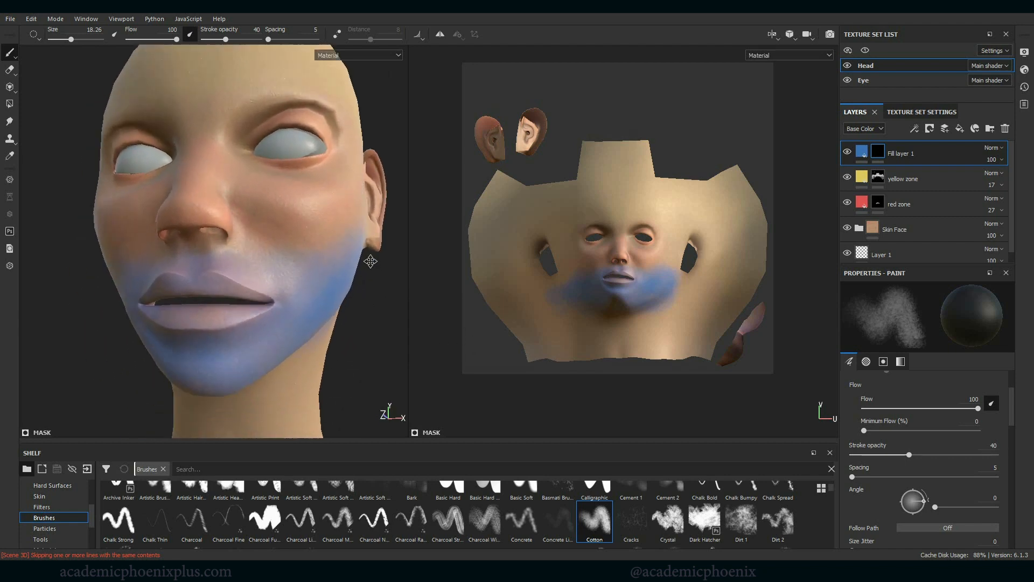
{"action": "left_click_drag", "start_coordinate": [370, 261], "coordinate": [366, 309], "text": "alt"}
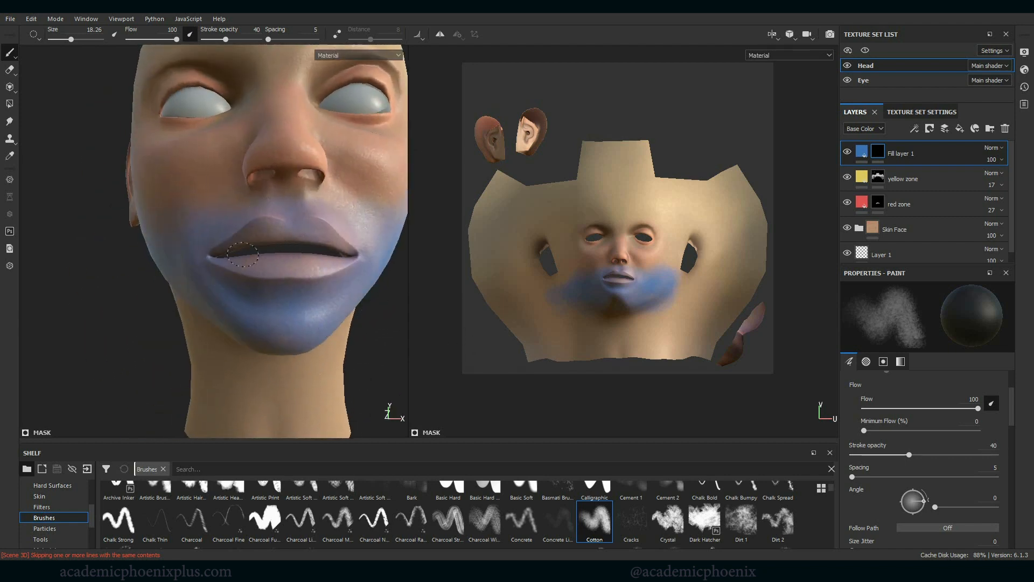
{"action": "right_click_drag", "start_coordinate": [381, 265], "coordinate": [272, 342], "text": "alt"}
{"action": "left_click_drag", "start_coordinate": [273, 342], "coordinate": [394, 334], "text": "alt"}
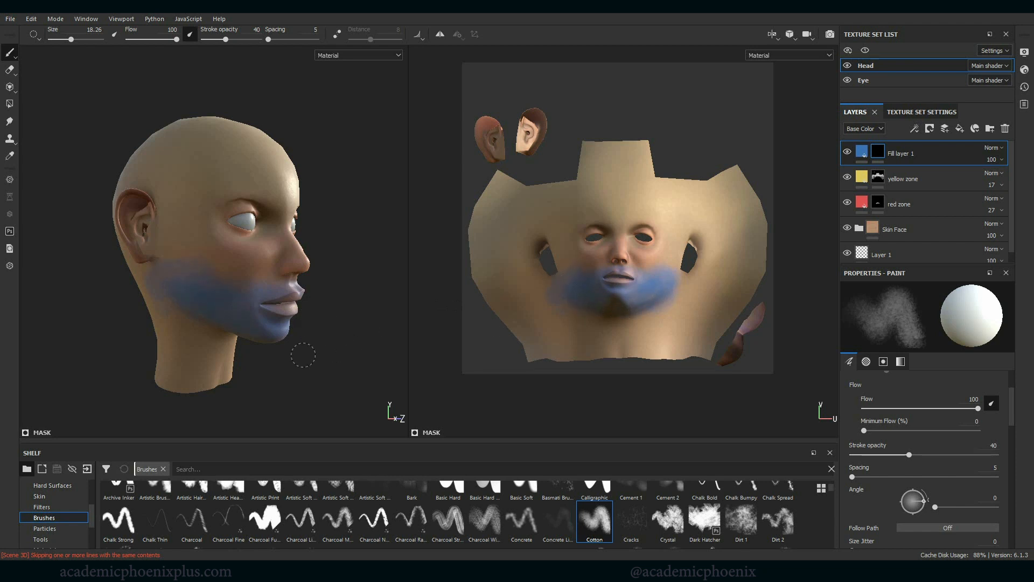
{"action": "left_click_drag", "start_coordinate": [304, 355], "coordinate": [329, 323], "text": "alt"}
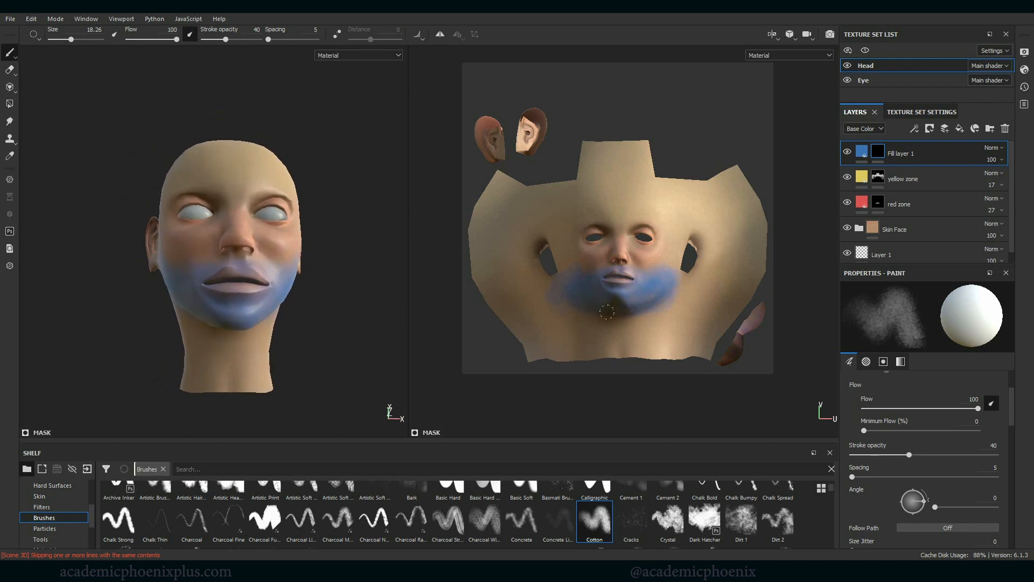
Paint soft blue shadows beneath both eyes in the blue layer's mask.
{"action": "left_click_drag", "start_coordinate": [357, 316], "coordinate": [329, 285], "text": "alt"}
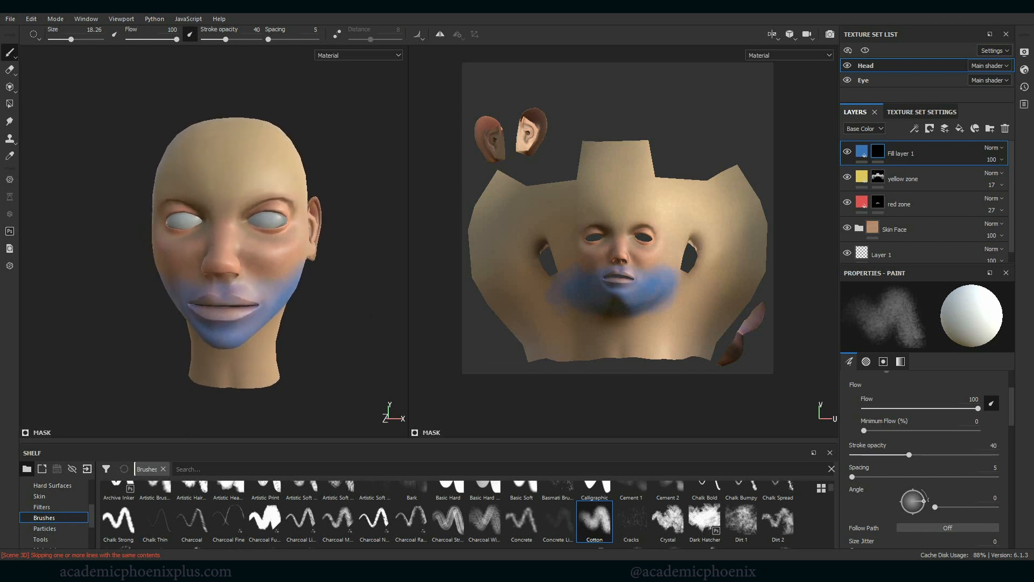
{"action": "right_click_drag", "start_coordinate": [351, 280], "coordinate": [489, 318], "text": "alt"}
{"action": "middle_click_drag", "start_coordinate": [375, 326], "coordinate": [360, 407], "text": "alt"}
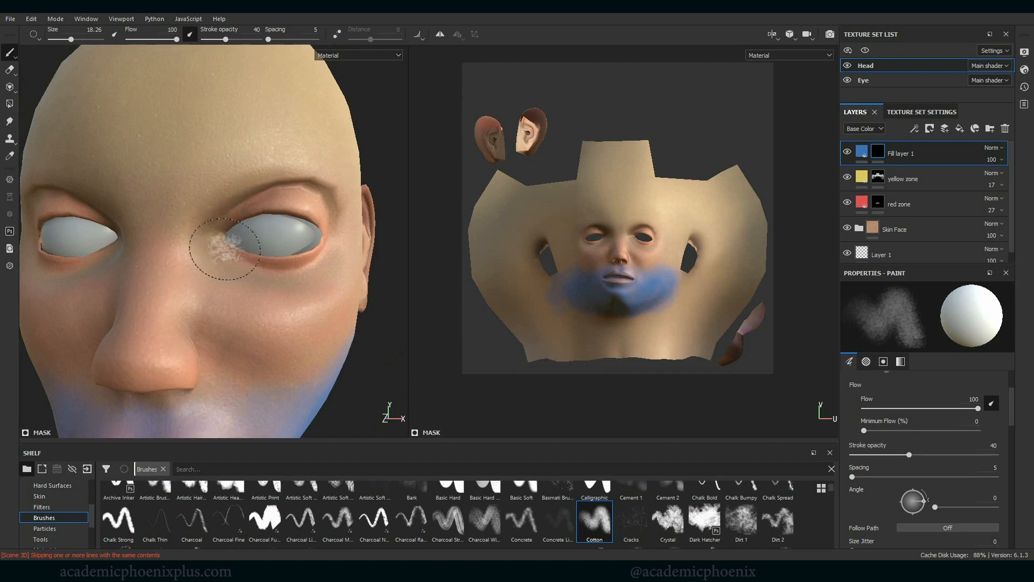
{"action": "mouse_move", "coordinate": [232, 247]}
{"action": "left_mouse_down"}
{"action": "mouse_move", "coordinate": [280, 266]}
{"action": "mouse_move", "coordinate": [318, 254]}
{"action": "mouse_move", "coordinate": [295, 278]}
{"action": "left_mouse_up"}
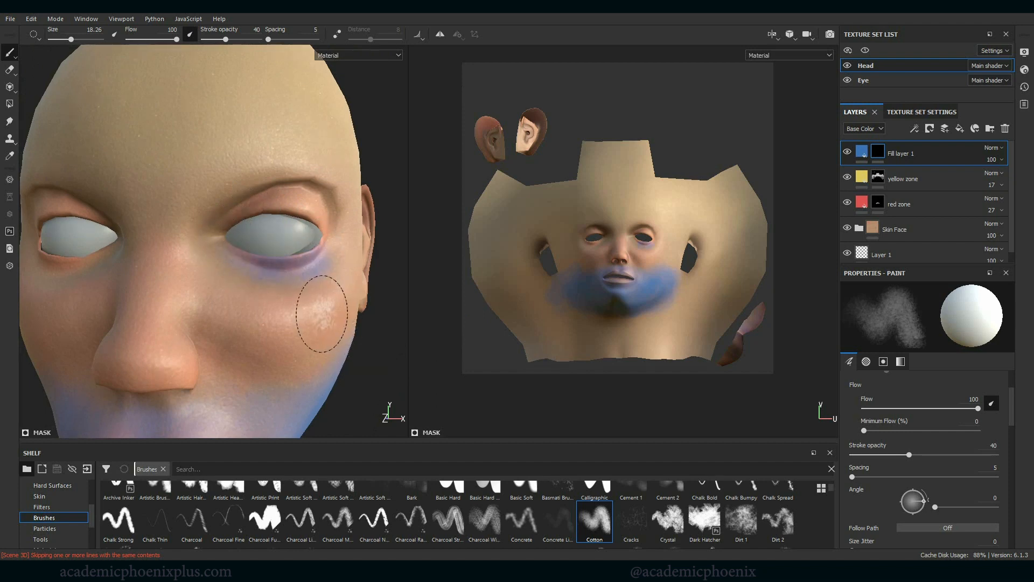
{"action": "right_click_drag", "start_coordinate": [323, 311], "coordinate": [236, 299], "text": "alt"}
{"action": "left_click_drag", "start_coordinate": [364, 325], "coordinate": [392, 324], "text": "alt"}
{"action": "mouse_move", "coordinate": [168, 276]}
{"action": "left_mouse_down"}
{"action": "mouse_move", "coordinate": [104, 273]}
{"action": "mouse_move", "coordinate": [95, 260]}
{"action": "mouse_move", "coordinate": [122, 290]}
{"action": "left_mouse_up"}
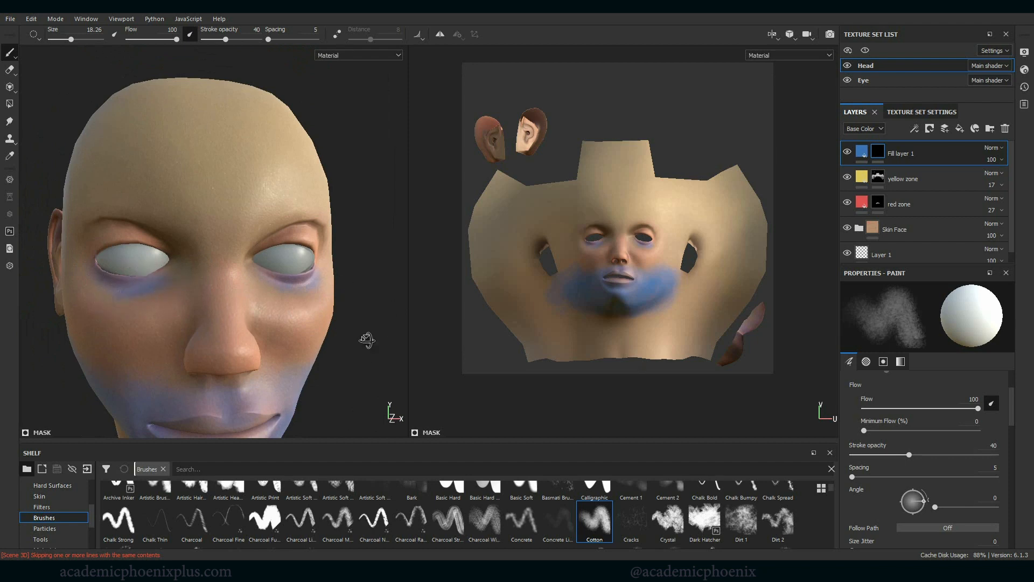
{"action": "left_click_drag", "start_coordinate": [367, 339], "coordinate": [372, 339], "text": "alt"}
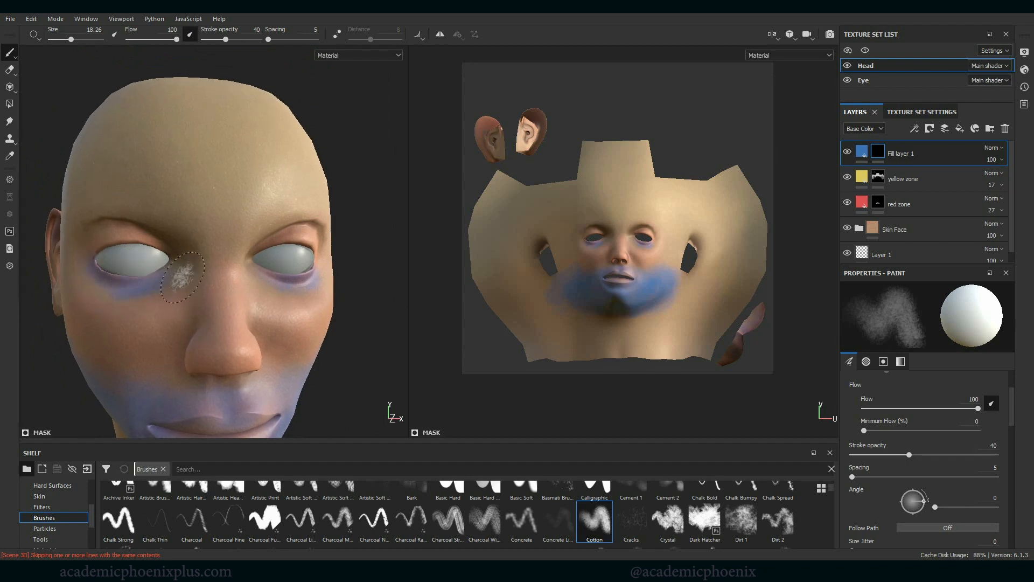
{"action": "left_click_drag", "start_coordinate": [381, 344], "coordinate": [358, 341], "text": "alt"}
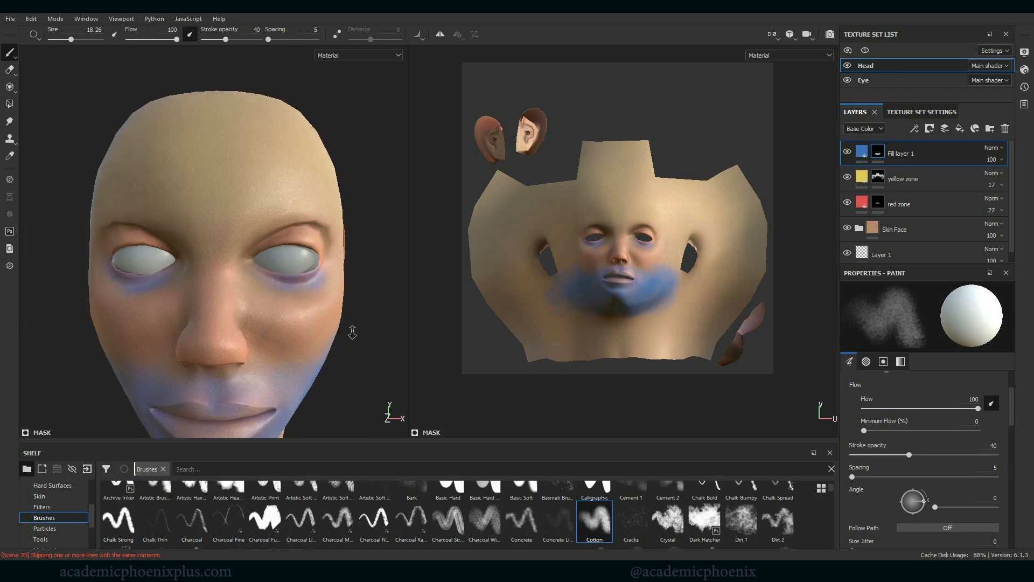
Try the Overlay and Multiply blend modes on the blue fill layer and return it to Normal.
{"action": "right_click_drag", "start_coordinate": [351, 333], "coordinate": [161, 280], "text": "alt"}
{"action": "middle_click_drag", "start_coordinate": [161, 279], "coordinate": [157, 238], "text": "alt"}
{"action": "left_click_drag", "start_coordinate": [99, 277], "coordinate": [135, 277], "text": "alt"}
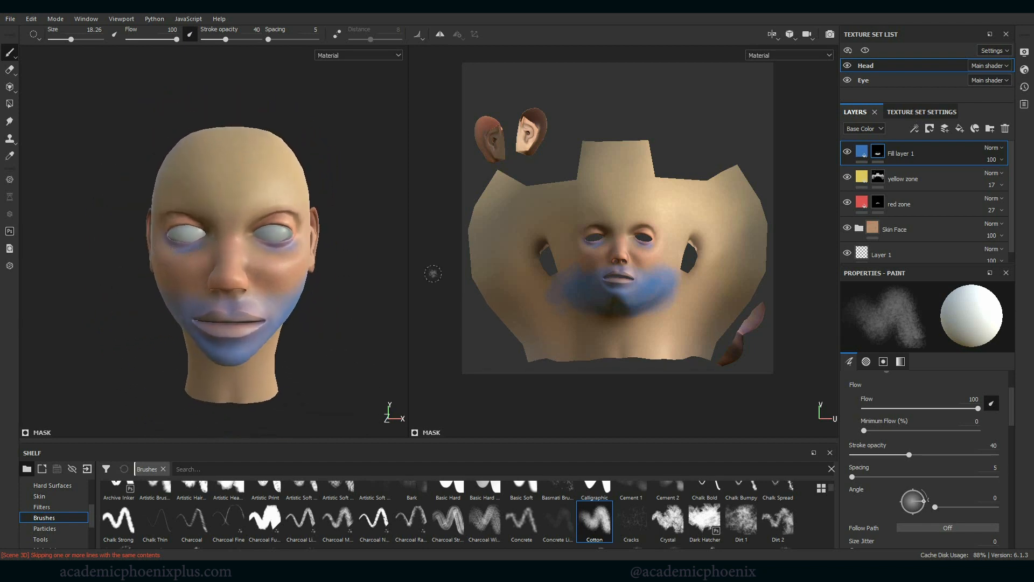
{"action": "left_click", "coordinate": [999, 149]}
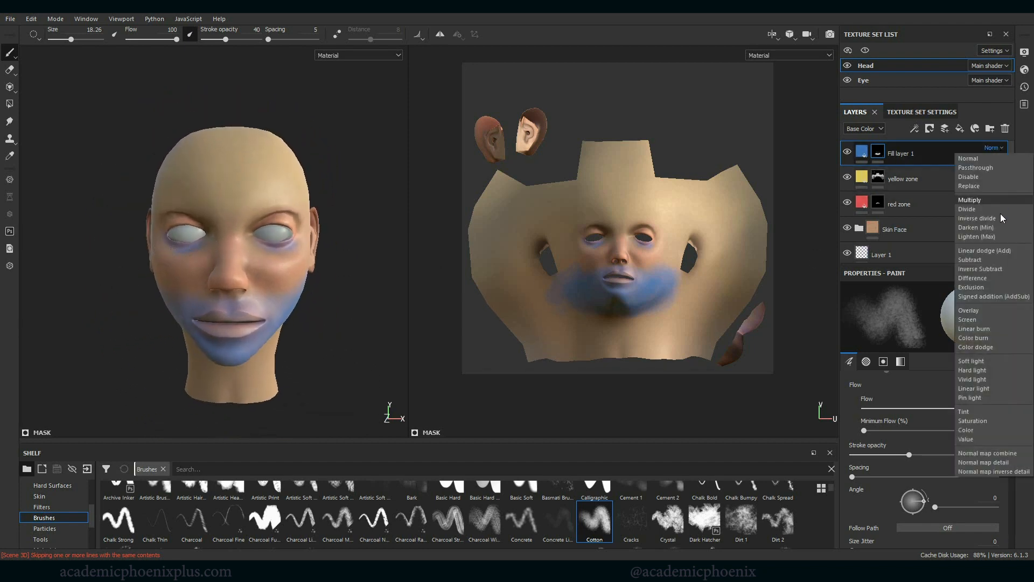
{"action": "left_click", "coordinate": [997, 310]}
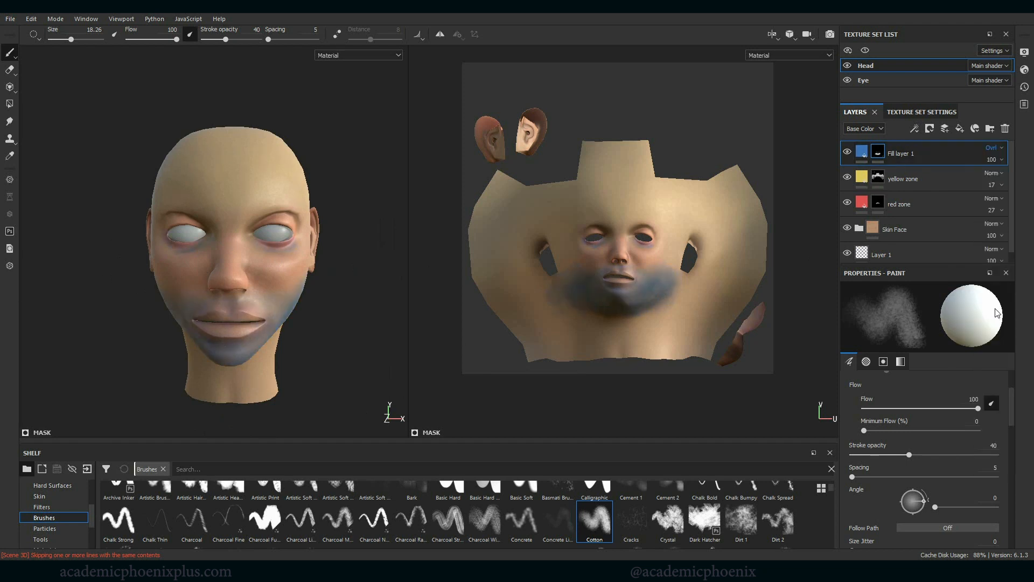
{"action": "left_click", "coordinate": [1000, 148]}
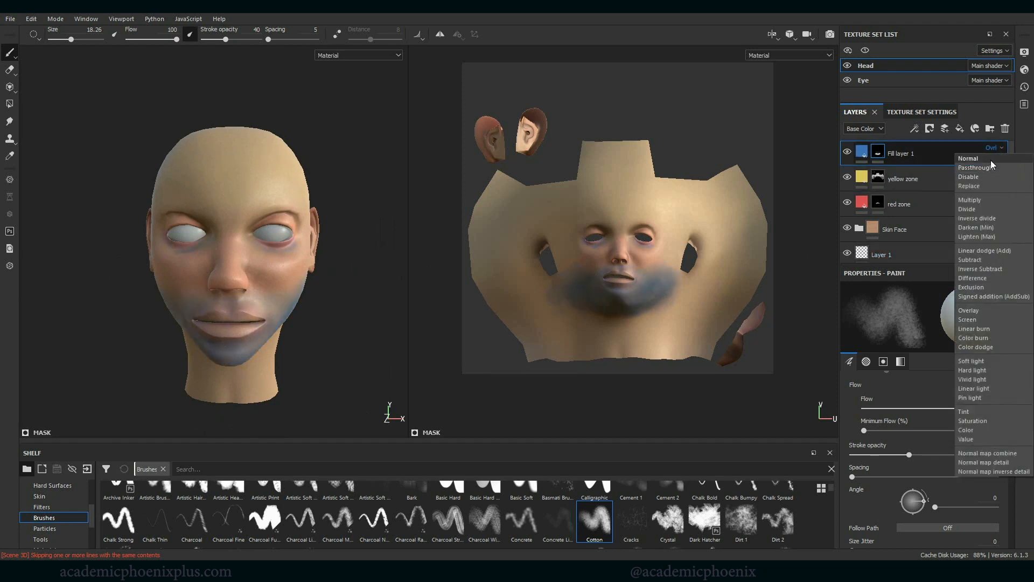
{"action": "left_click", "coordinate": [984, 201]}
{"action": "left_click", "coordinate": [995, 149]}
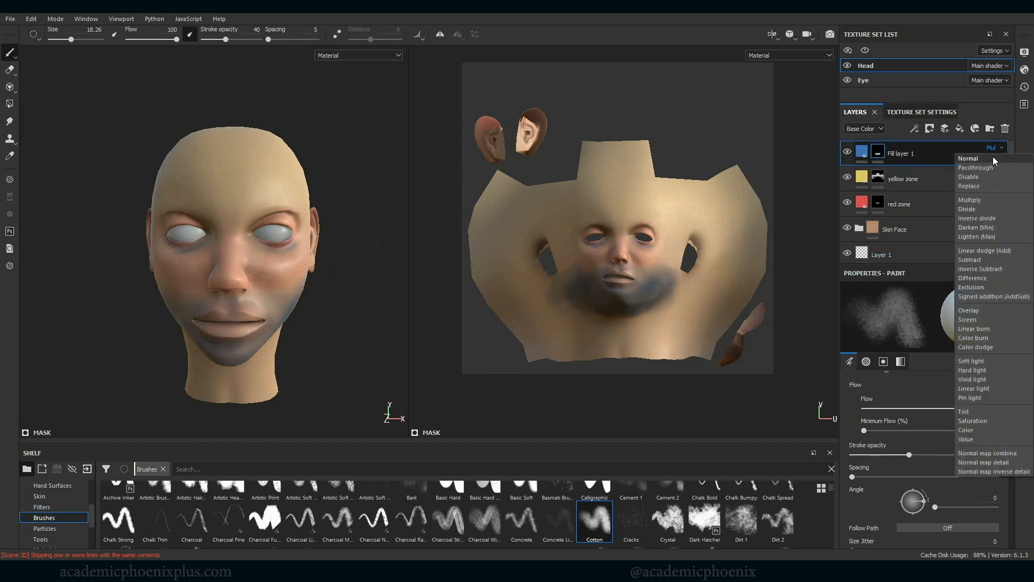
{"action": "left_click", "coordinate": [991, 158]}
Lower the blue fill layer's opacity to 16.
{"action": "left_click", "coordinate": [1003, 159]}
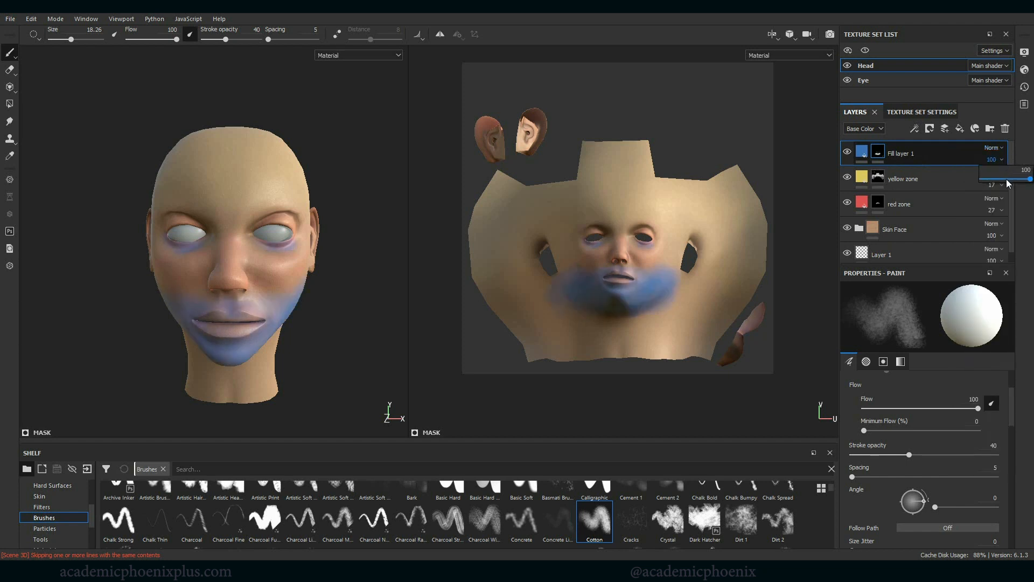
{"action": "left_click_drag", "start_coordinate": [1008, 184], "coordinate": [995, 184]}
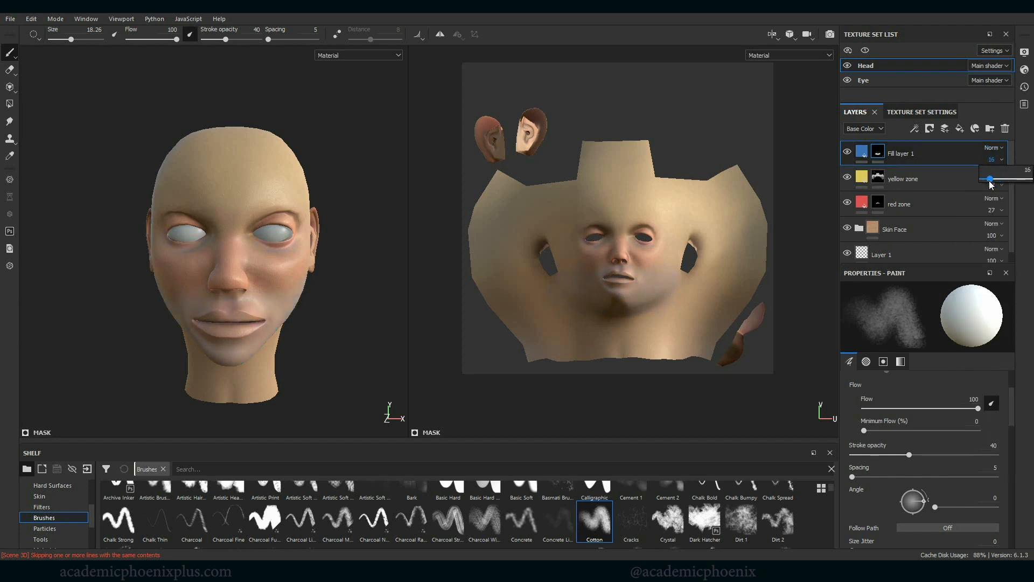
{"action": "left_click_drag", "start_coordinate": [338, 351], "coordinate": [321, 342], "text": "alt"}
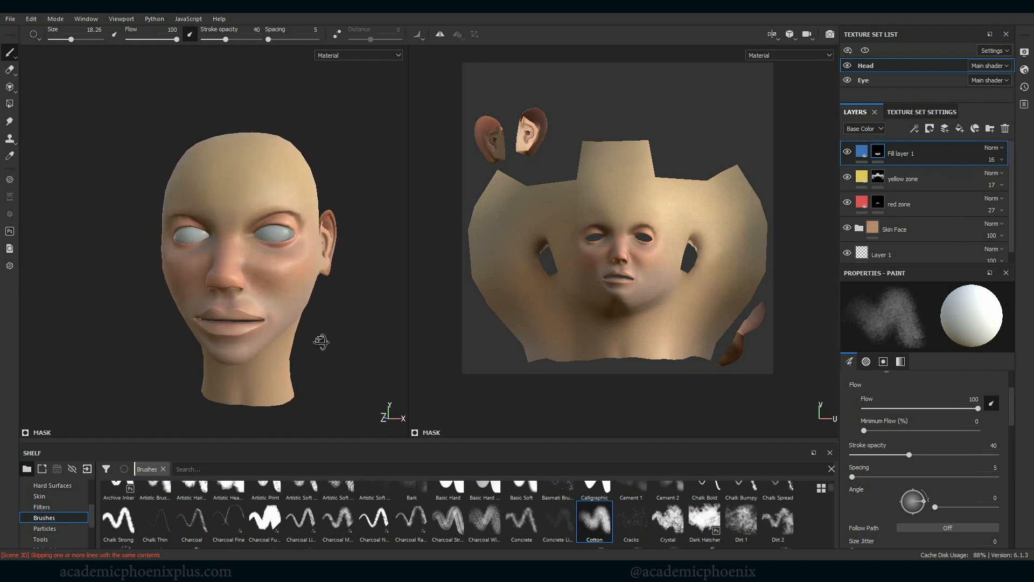
Compare the head with the red, yellow and blue zone layers hidden and shown, then inspect the face up close.
{"action": "left_click_drag", "start_coordinate": [338, 265], "coordinate": [326, 302], "text": "alt"}
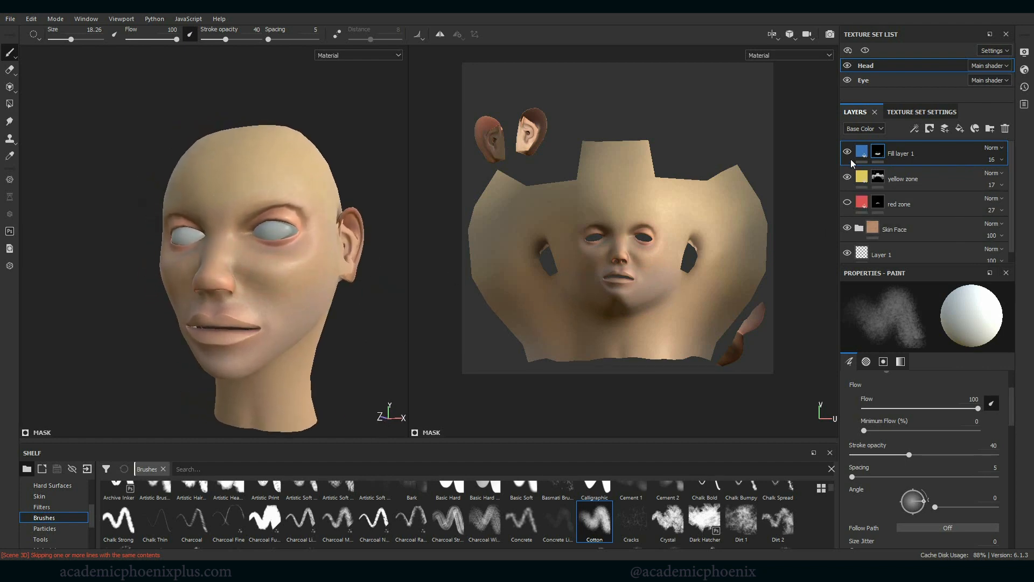
{"action": "left_click", "coordinate": [848, 202]}
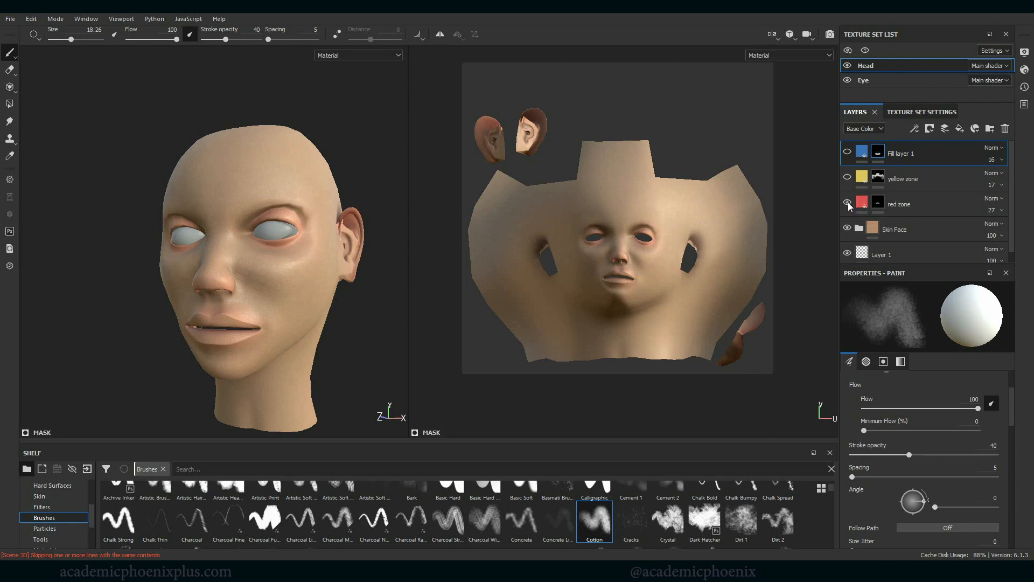
{"action": "left_click", "coordinate": [847, 178]}
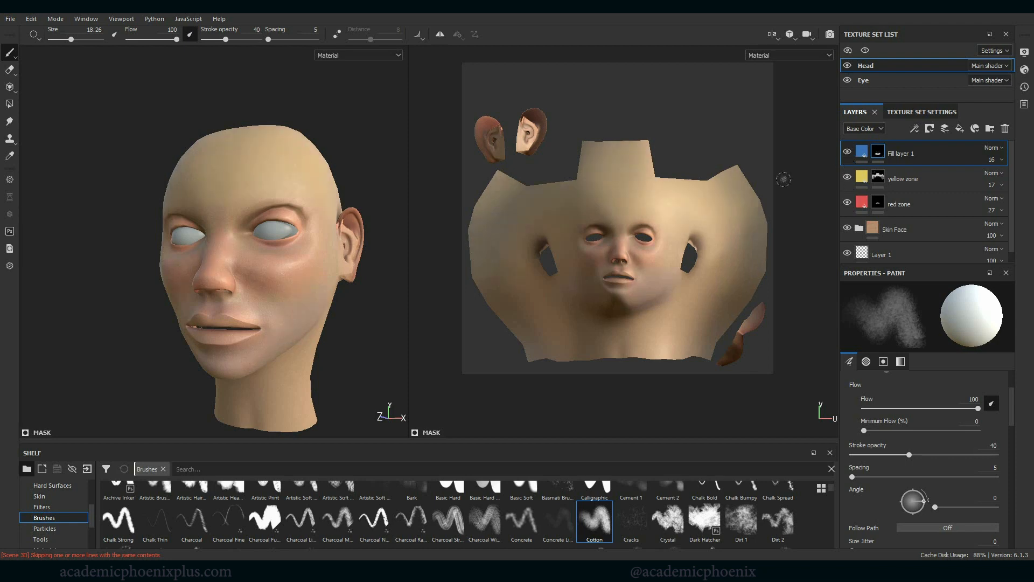
{"action": "mouse_move", "coordinate": [325, 339]}
{"action": "left_mouse_down", "text": "alt"}
{"action": "mouse_move", "coordinate": [381, 343]}
{"action": "mouse_move", "coordinate": [335, 354]}
{"action": "mouse_move", "coordinate": [356, 347]}
{"action": "mouse_move", "coordinate": [349, 331]}
{"action": "left_mouse_up", "text": "alt"}
{"action": "right_click_drag", "start_coordinate": [349, 331], "coordinate": [436, 356], "text": "alt"}
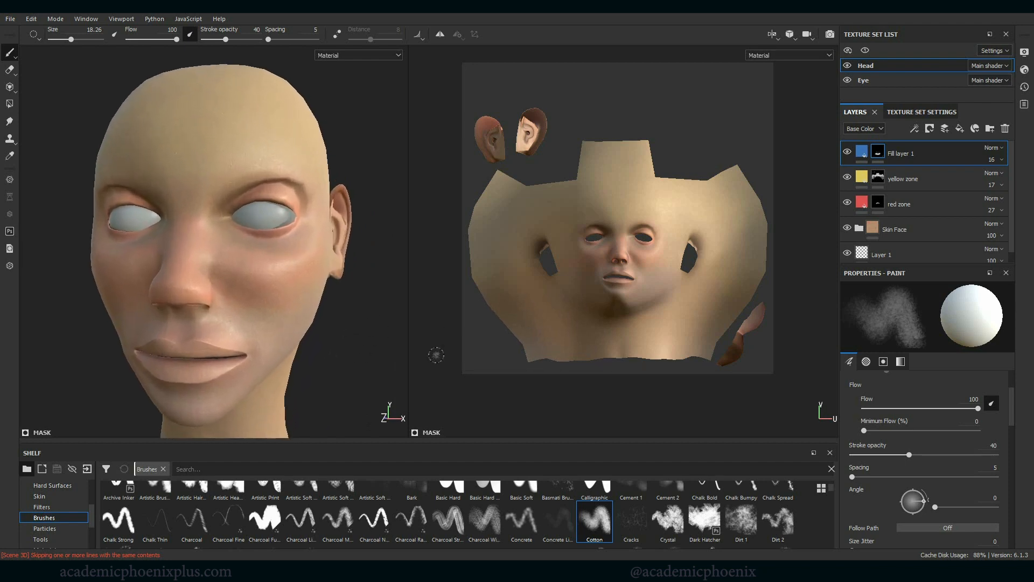
Rename the blue fill layer as bluezone.
{"action": "mouse_move", "coordinate": [378, 337]}
{"action": "left_mouse_down", "text": "alt"}
{"action": "mouse_move", "coordinate": [351, 337]}
{"action": "mouse_move", "coordinate": [345, 320]}
{"action": "mouse_move", "coordinate": [342, 340]}
{"action": "mouse_move", "coordinate": [267, 341]}
{"action": "mouse_move", "coordinate": [331, 338]}
{"action": "left_mouse_up", "text": "alt"}
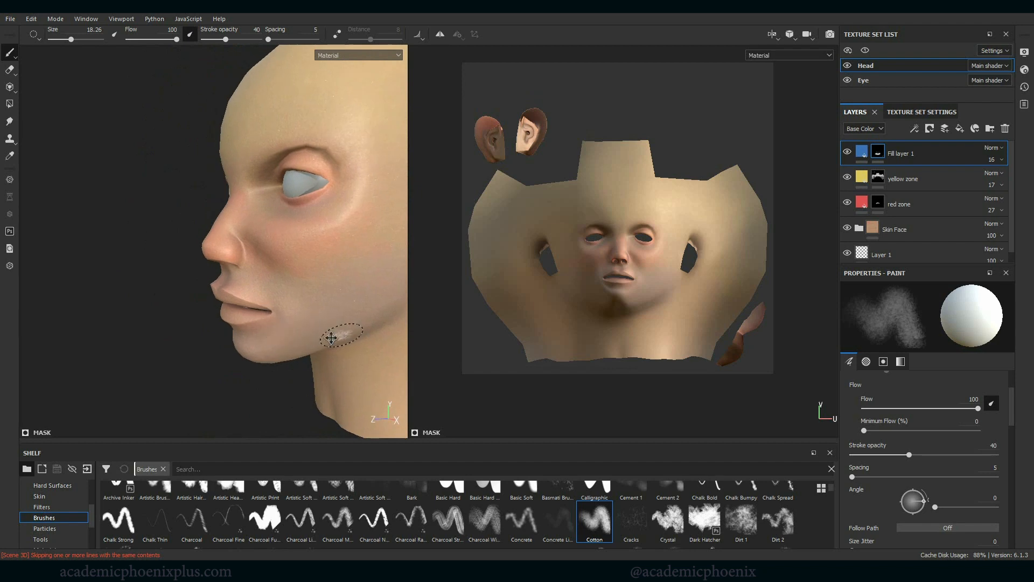
{"action": "middle_click_drag", "start_coordinate": [332, 338], "coordinate": [237, 361], "text": "alt"}
{"action": "right_click", "coordinate": [970, 170]}
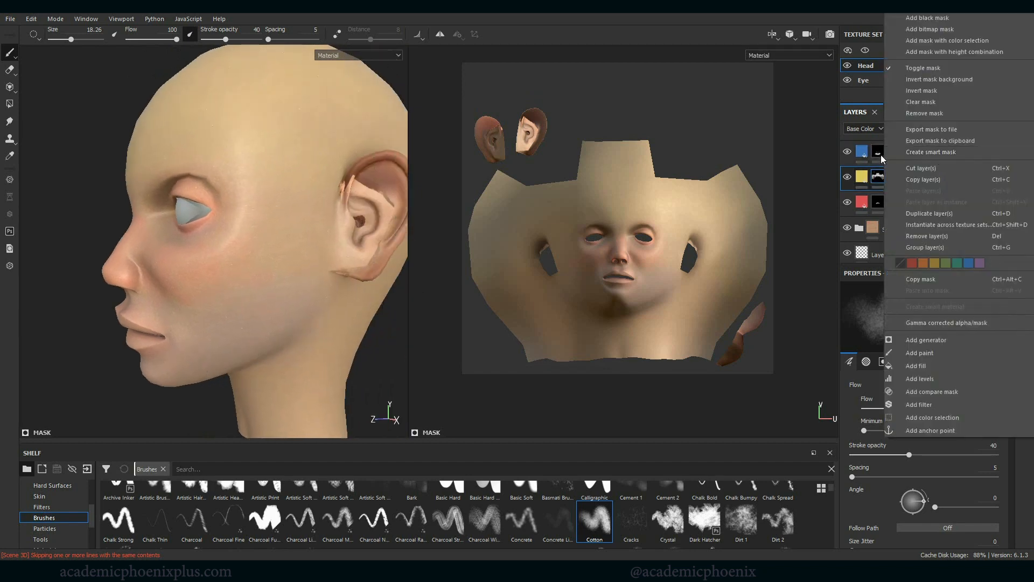
{"action": "left_click", "coordinate": [881, 154]}
{"action": "double_click", "coordinate": [904, 153]}
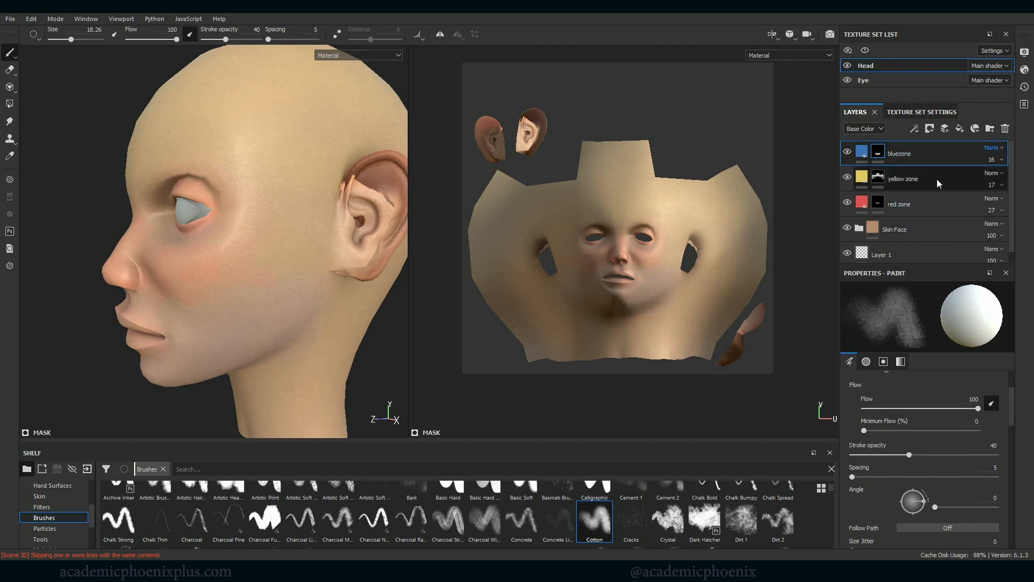
Group the bluezone, yellow zone and red zone layers into a new folder named color zones.
{"action": "left_click", "coordinate": [989, 130]}
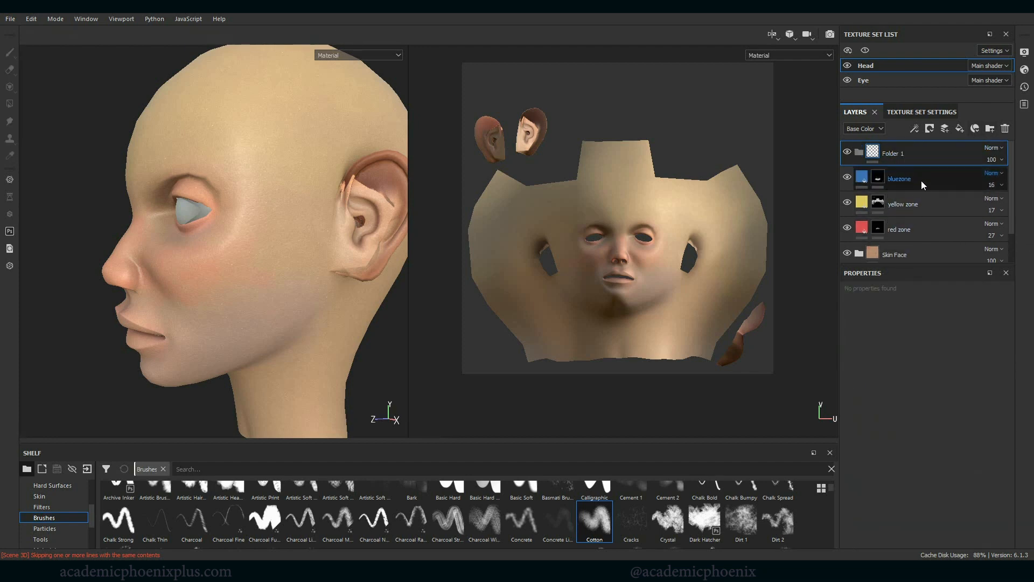
{"action": "left_click", "coordinate": [906, 229], "text": "shift"}
{"action": "left_click_drag", "start_coordinate": [891, 182], "coordinate": [901, 152]}
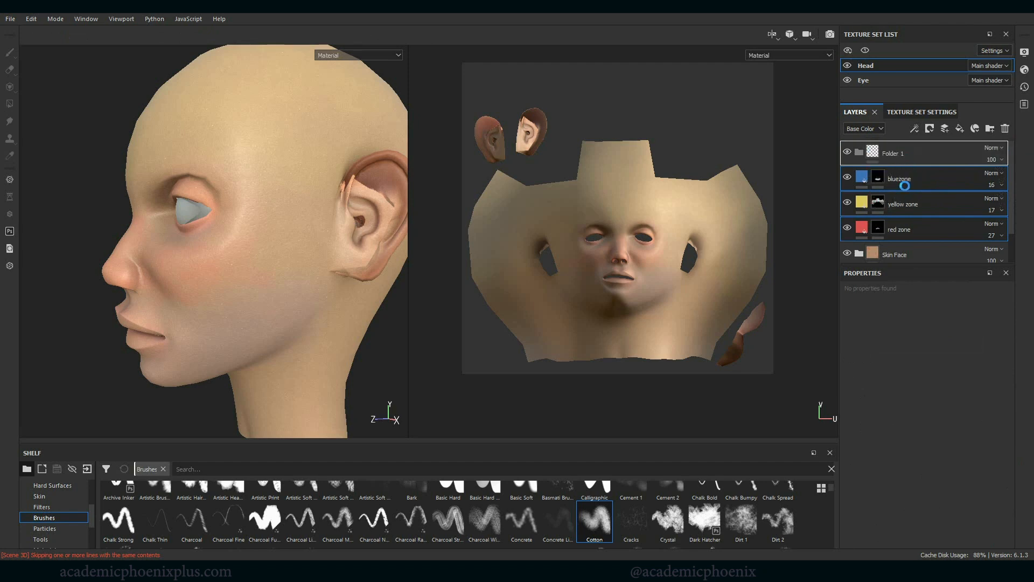
{"action": "left_click", "coordinate": [858, 153]}
{"action": "double_click", "coordinate": [896, 154]}
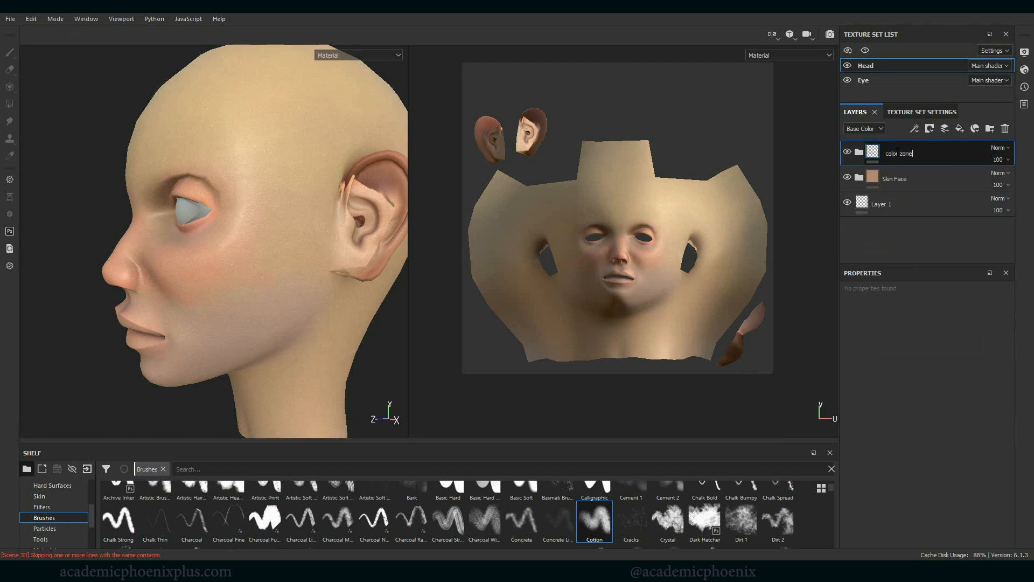
{"action": "key", "text": "Return"}
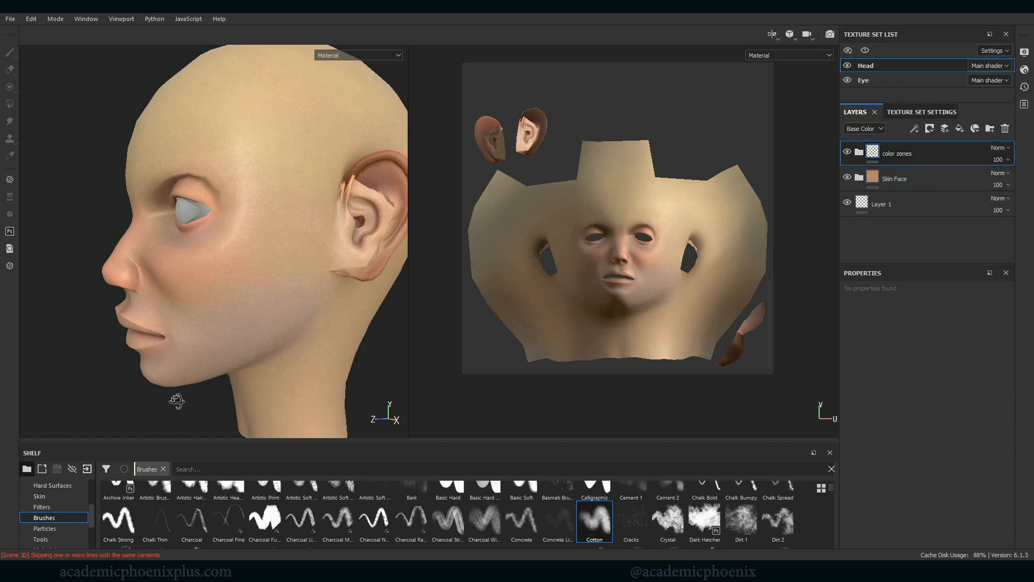
Add a fill layer above the color zones folder with only its color channel active.
{"action": "left_click_drag", "start_coordinate": [177, 401], "coordinate": [356, 339], "text": "alt"}
{"action": "left_click_drag", "start_coordinate": [379, 382], "coordinate": [372, 350], "text": "alt"}
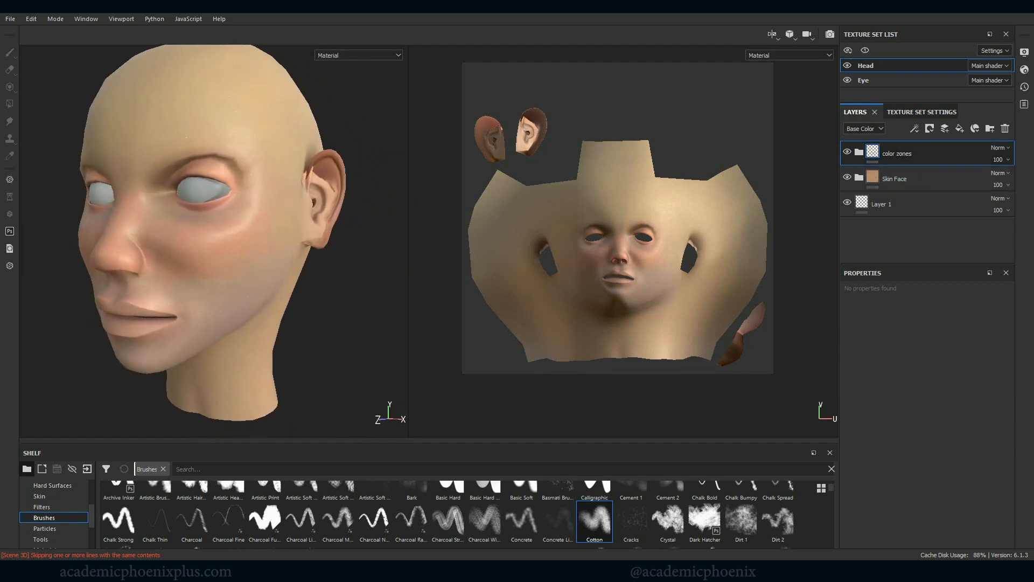
{"action": "left_click", "coordinate": [960, 128]}
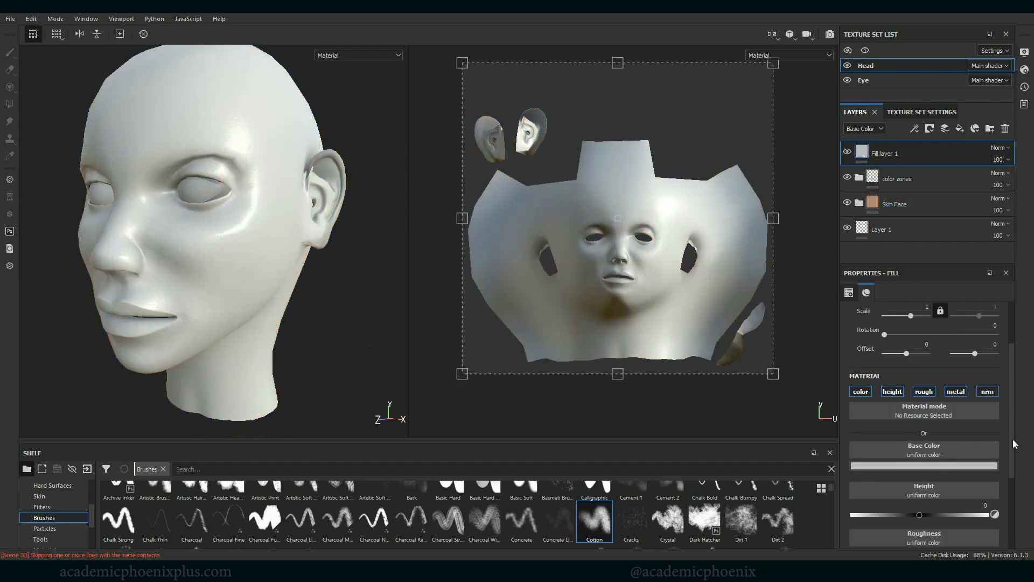
{"action": "left_click", "coordinate": [894, 393]}
{"action": "left_click", "coordinate": [925, 393]}
{"action": "left_click", "coordinate": [956, 393]}
{"action": "left_click", "coordinate": [988, 394]}
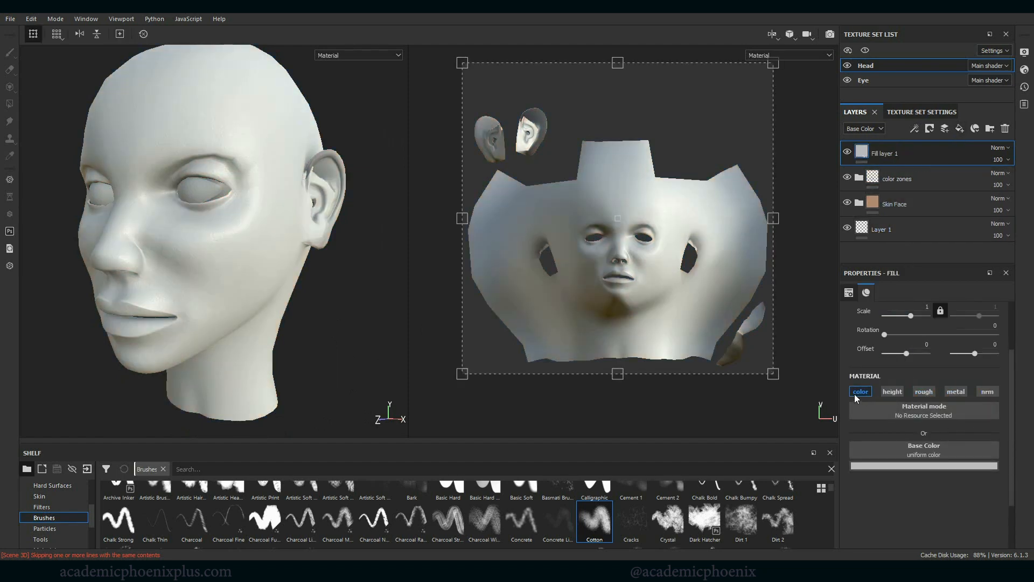
Set the new fill layer's base color to a saturated medium blue with a hue of 0.605.
{"action": "left_click", "coordinate": [910, 465]}
{"action": "left_click", "coordinate": [957, 387]}
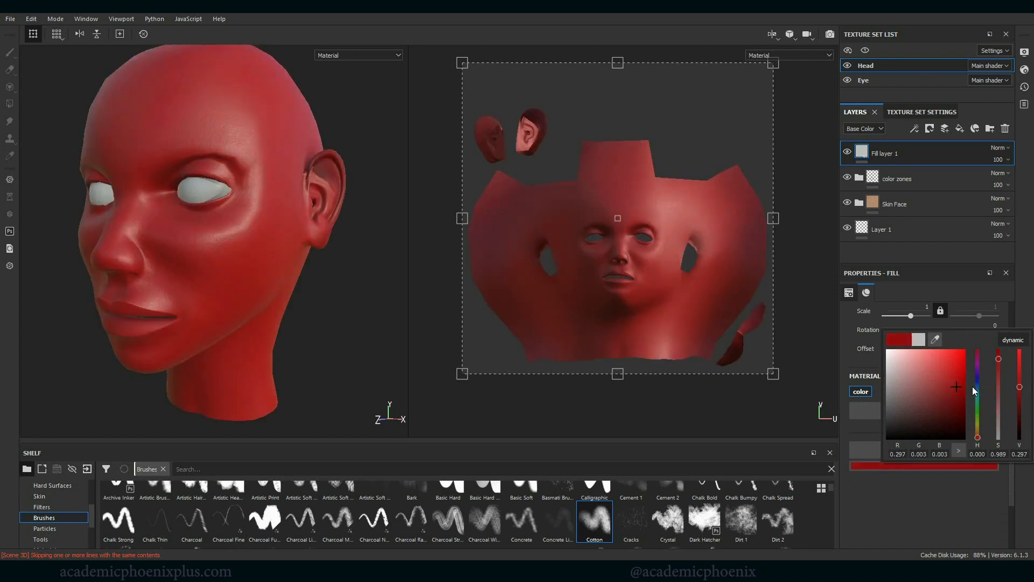
{"action": "left_click", "coordinate": [977, 388]}
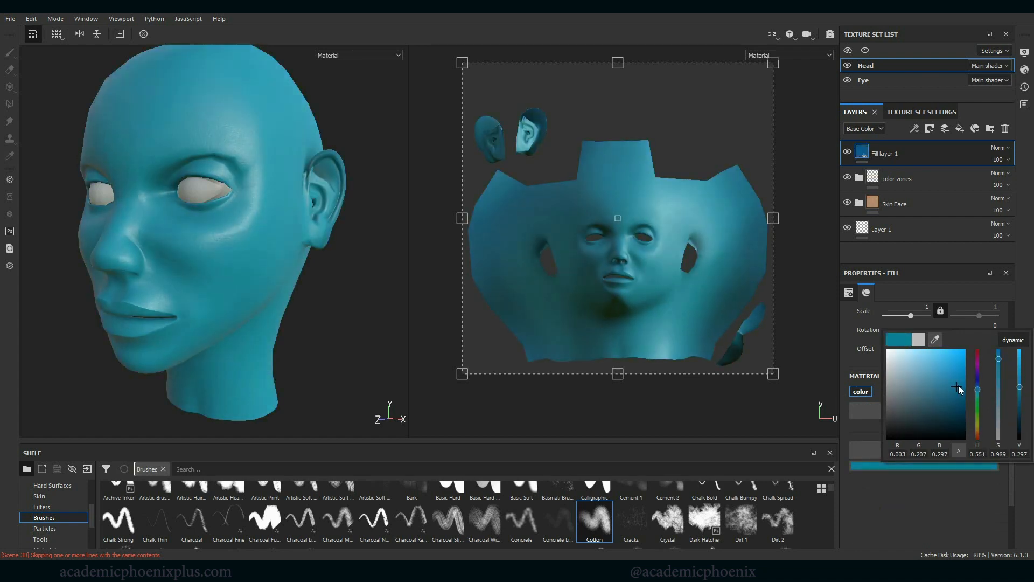
{"action": "left_click", "coordinate": [978, 385]}
{"action": "left_click", "coordinate": [953, 374]}
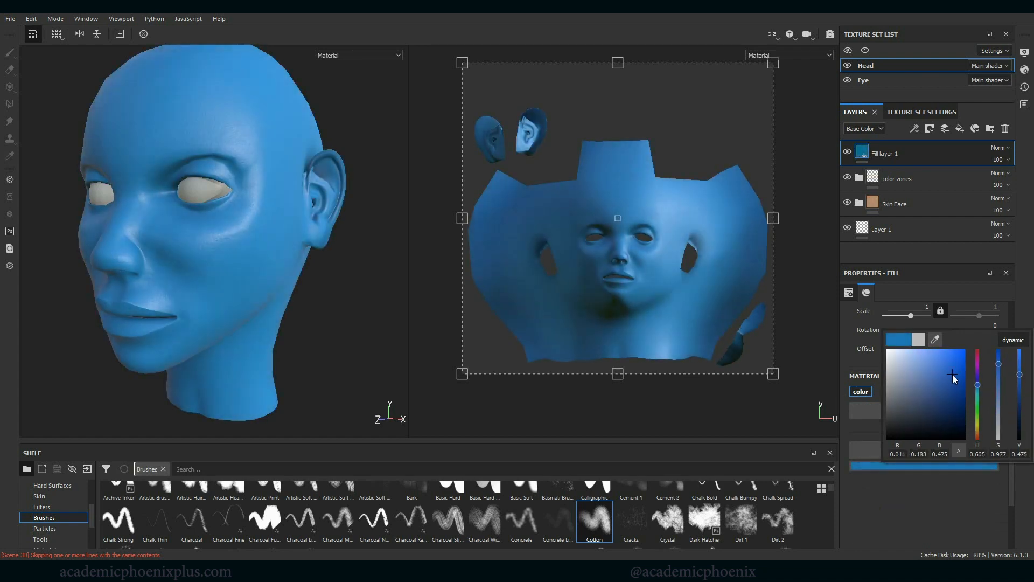
{"action": "left_click", "coordinate": [890, 153]}
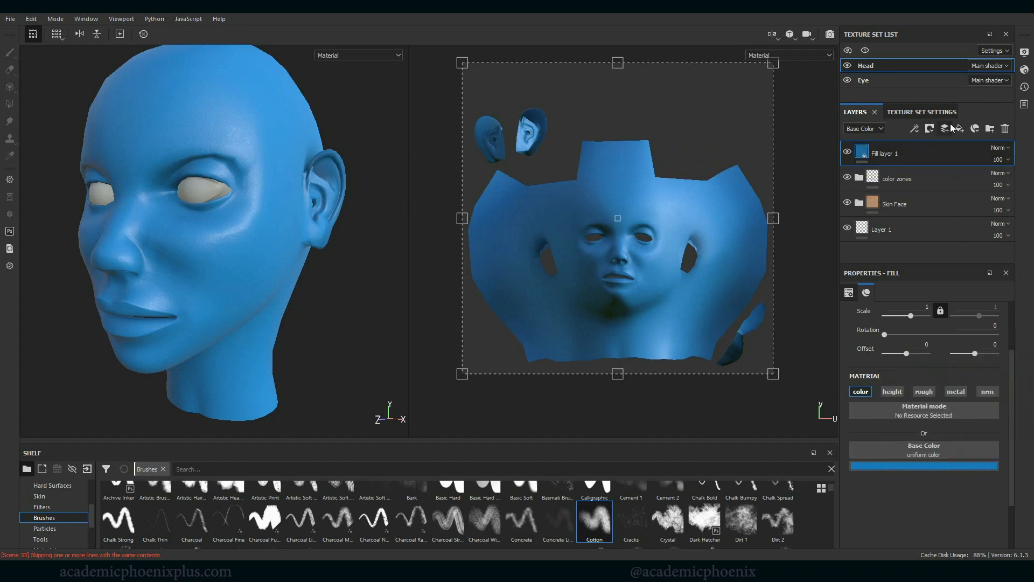
Add a black mask to the new blue fill layer.
{"action": "right_click", "coordinate": [869, 155]}
{"action": "left_click", "coordinate": [909, 169]}
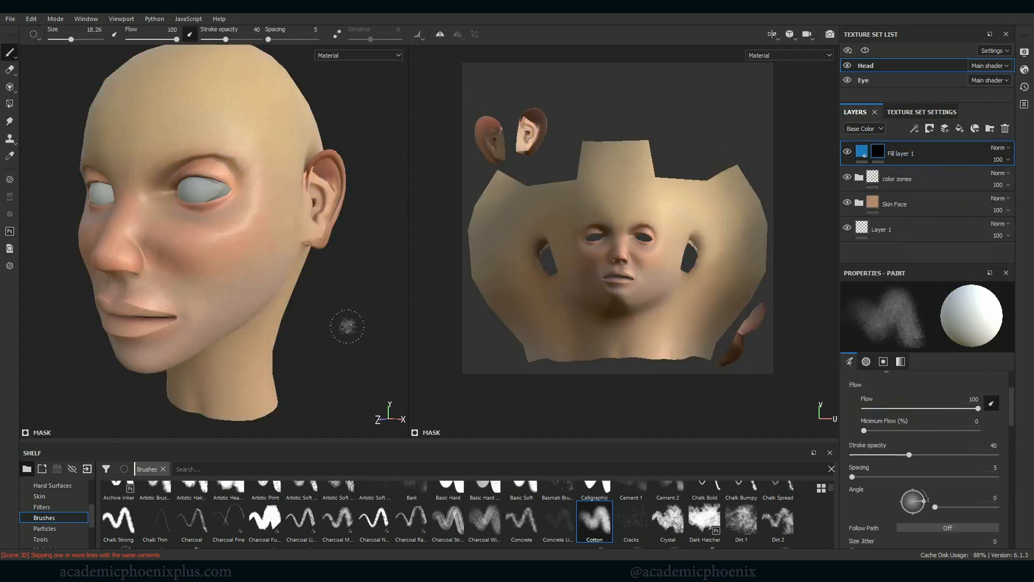
{"action": "left_click_drag", "start_coordinate": [363, 342], "coordinate": [358, 380], "text": "alt"}
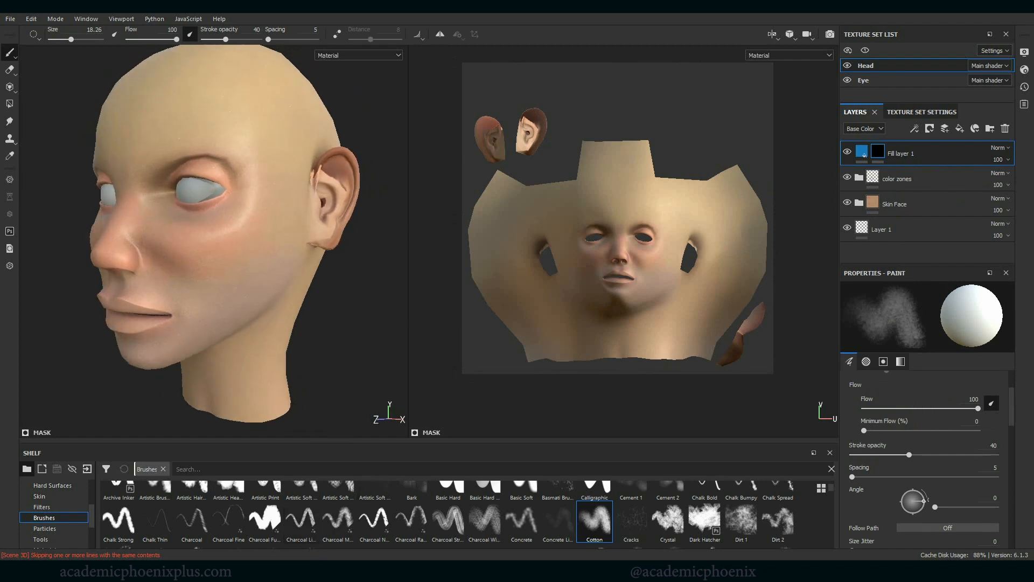
Consult the skull blood-vessel reference image in Snip & Sketch, and move its window out of the way.
{"action": "key", "text": "alt+Tab"}
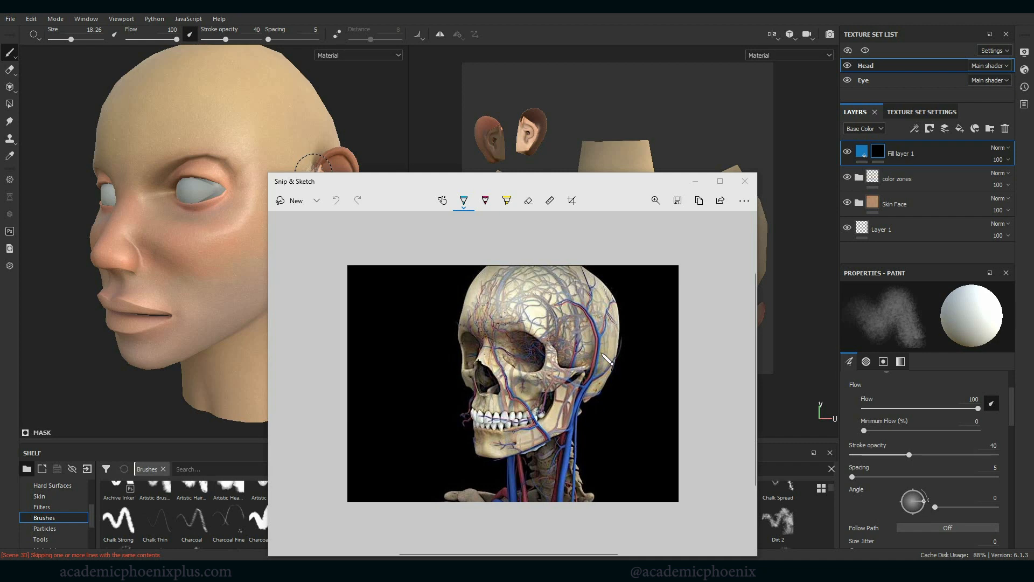
{"action": "left_click_drag", "start_coordinate": [582, 181], "coordinate": [1033, 185]}
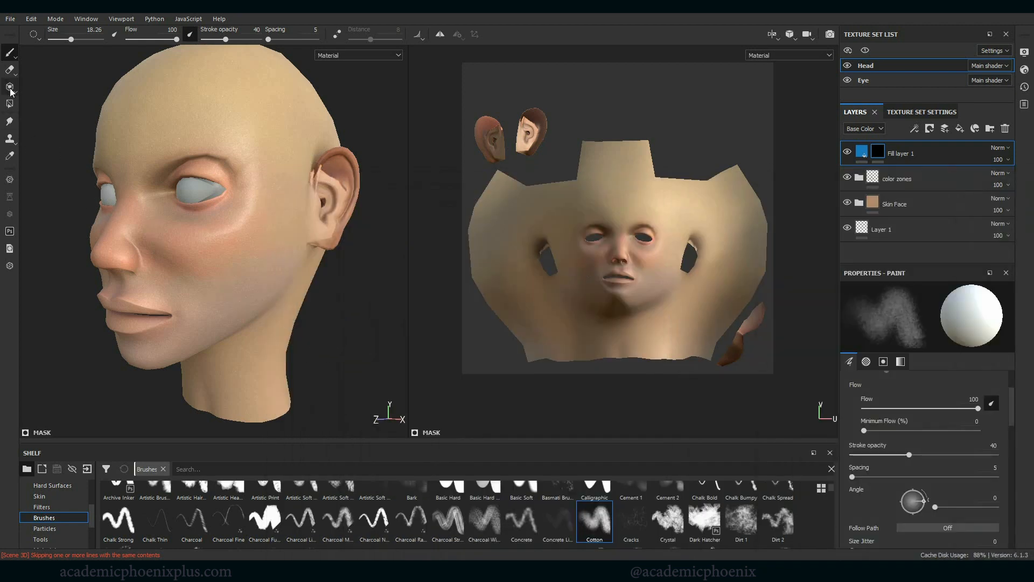
Choose the Basic Soft brush and reduce its size to 1.86.
{"action": "scroll", "coordinate": [218, 527], "scroll_direction": "up", "scroll_amount": 1}
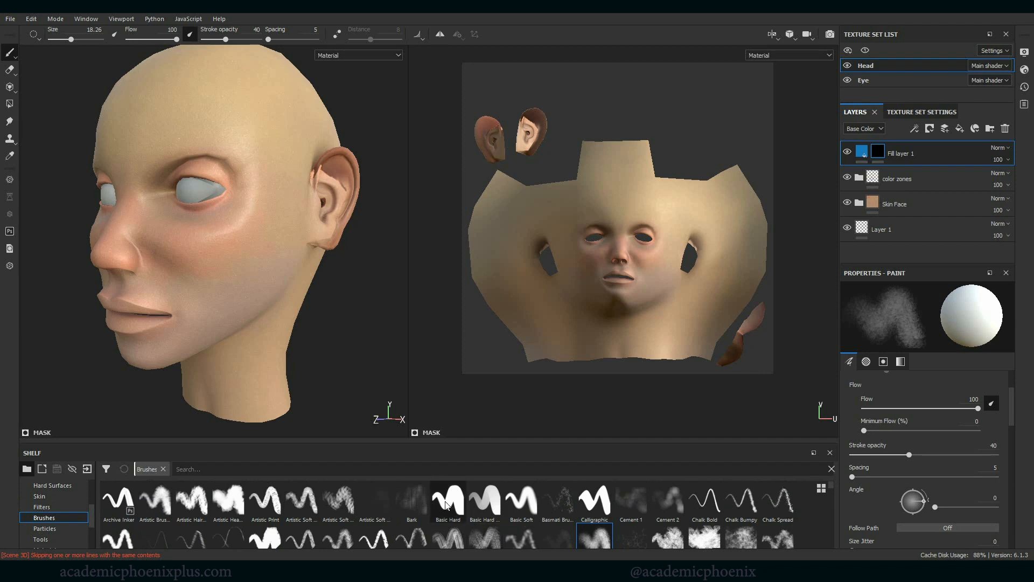
{"action": "left_click", "coordinate": [534, 511]}
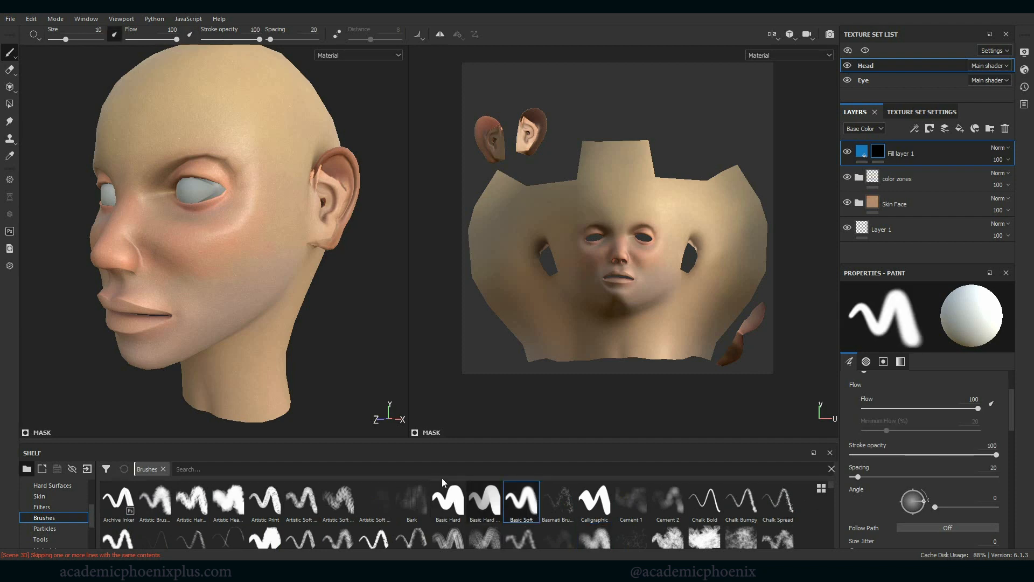
{"action": "mouse_move", "coordinate": [373, 307]}
{"action": "left_mouse_down", "text": "alt"}
{"action": "mouse_move", "coordinate": [306, 312]}
{"action": "mouse_move", "coordinate": [305, 261]}
{"action": "left_mouse_up", "text": "alt"}
{"action": "key", "text": "bracketleft"}
{"action": "key", "text": "bracketleft"}
{"action": "key", "text": "bracketleft"}
{"action": "key", "text": "bracketleft"}
{"action": "key", "text": "ctrl+z"}
{"action": "key", "text": "bracketleft"}
{"action": "key", "text": "bracketleft"}
{"action": "key", "text": "bracketleft"}
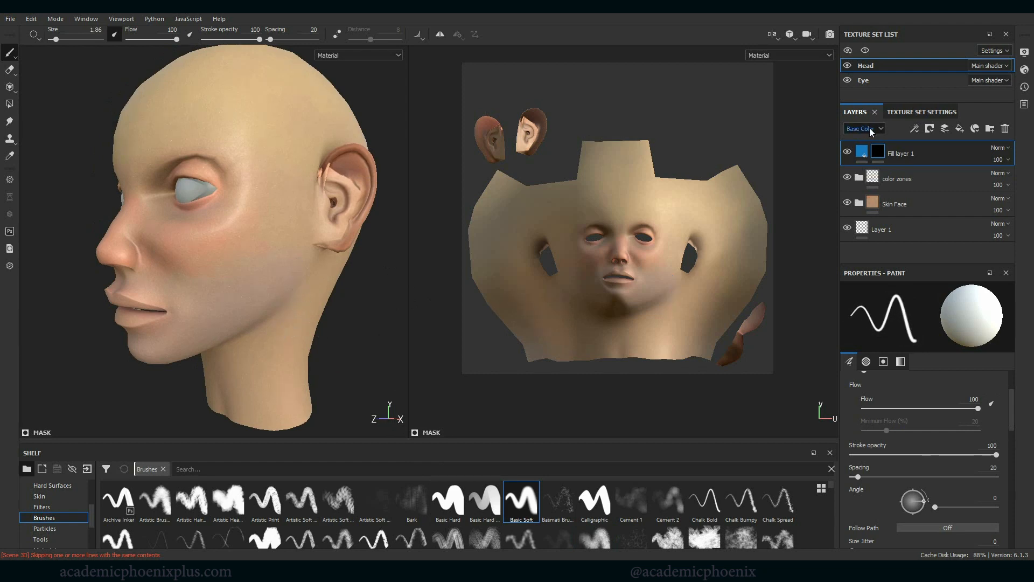
Darken the vein fill layer's base color to a deep blue with hue 0.641, saturation 1.000 and value 0.297.
{"action": "left_click", "coordinate": [862, 152]}
{"action": "left_click", "coordinate": [905, 463]}
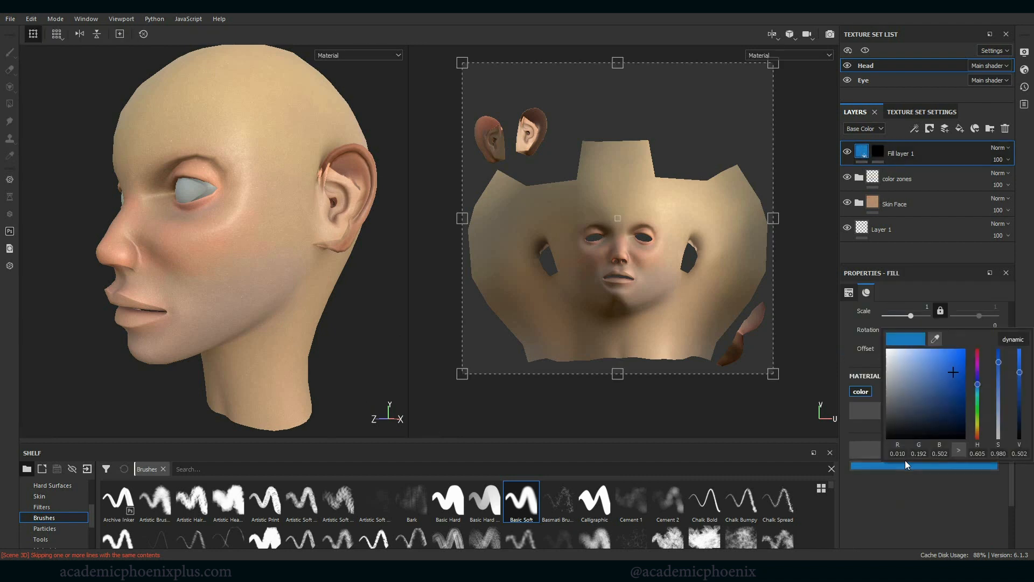
{"action": "left_click_drag", "start_coordinate": [936, 380], "coordinate": [1022, 395]}
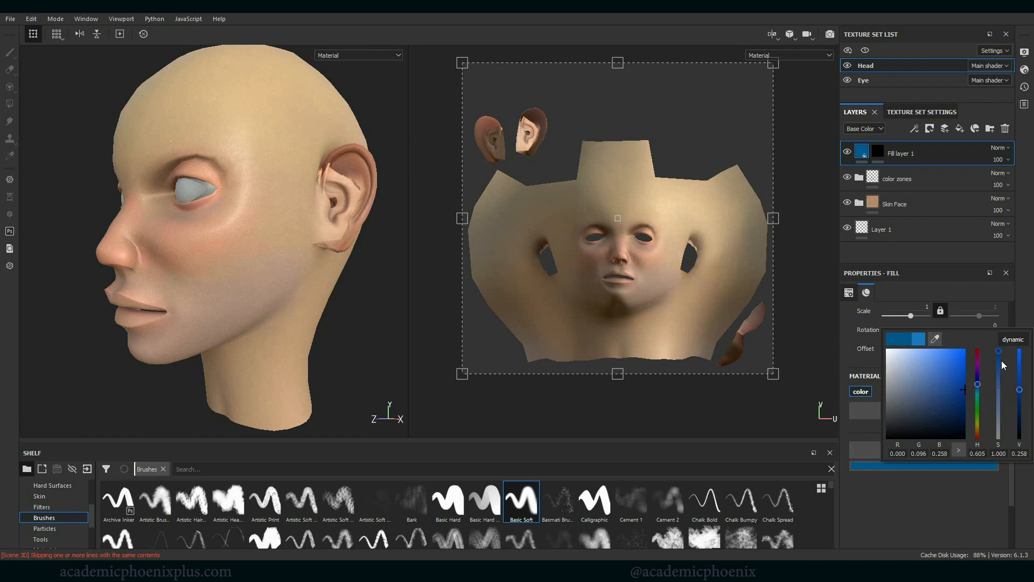
{"action": "left_click_drag", "start_coordinate": [1020, 390], "coordinate": [1021, 386]}
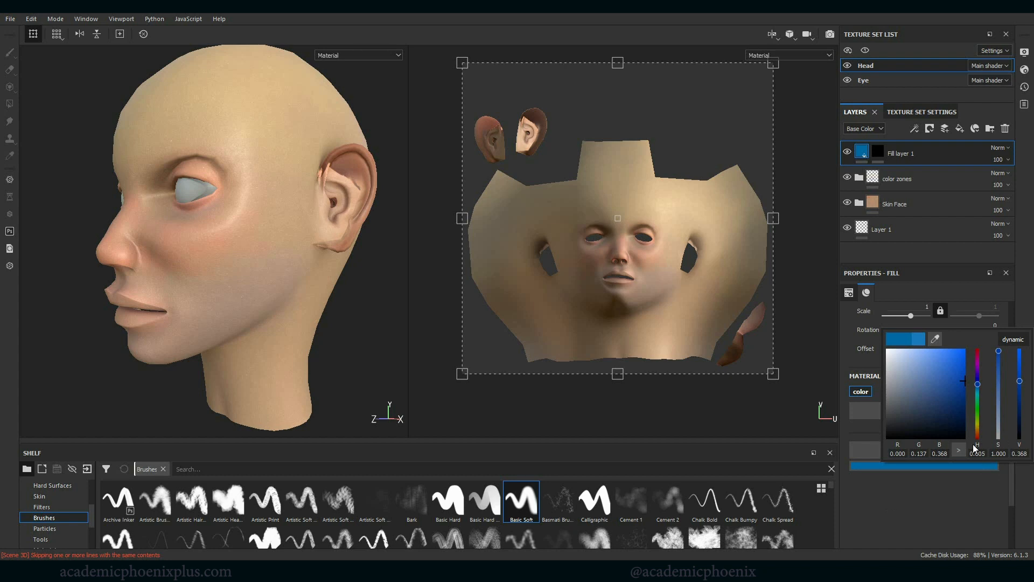
{"action": "left_click", "coordinate": [291, 289]}
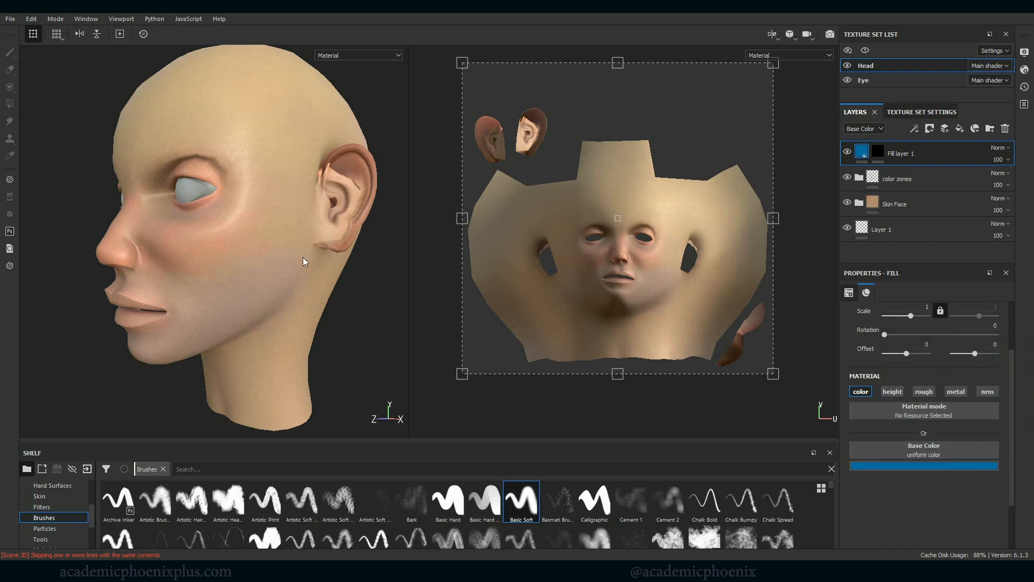
{"action": "left_click", "coordinate": [894, 467]}
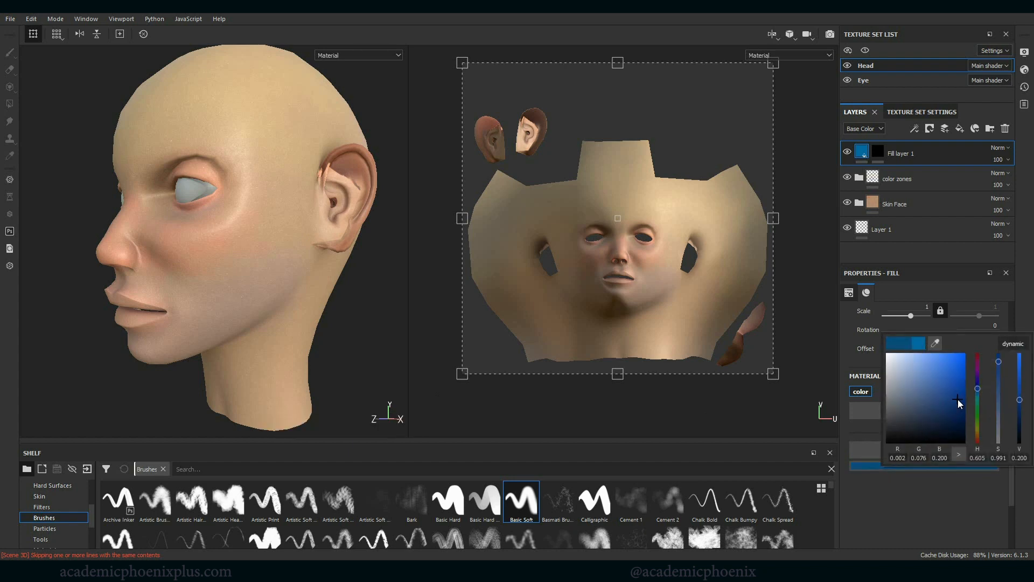
{"action": "left_click_drag", "start_coordinate": [1019, 385], "coordinate": [978, 385]}
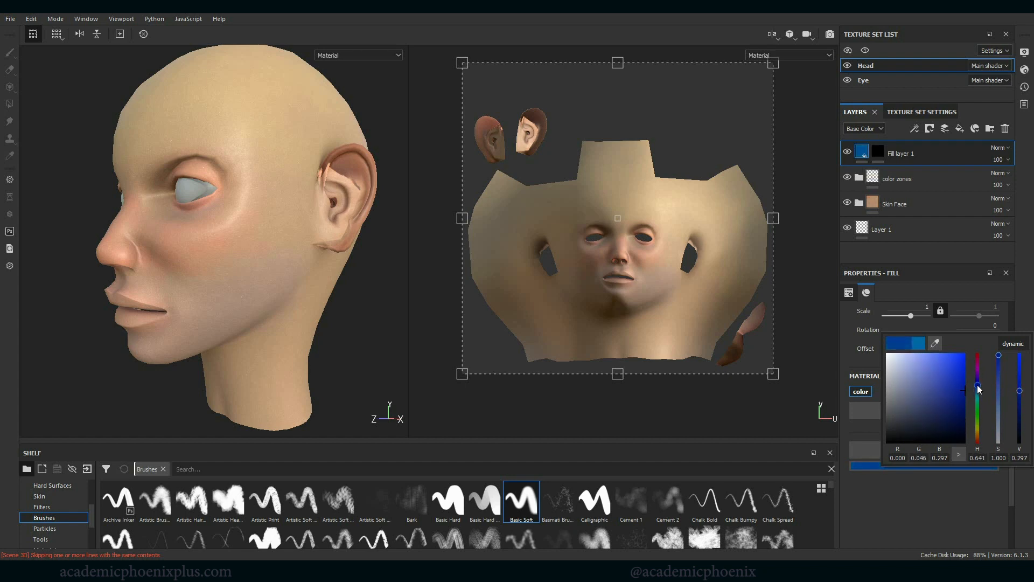
Paint the main vein in the layer's mask at brush size 3.12, from the neck base past the jaw and in front of the ear to the upper forehead.
{"action": "left_click", "coordinate": [879, 151]}
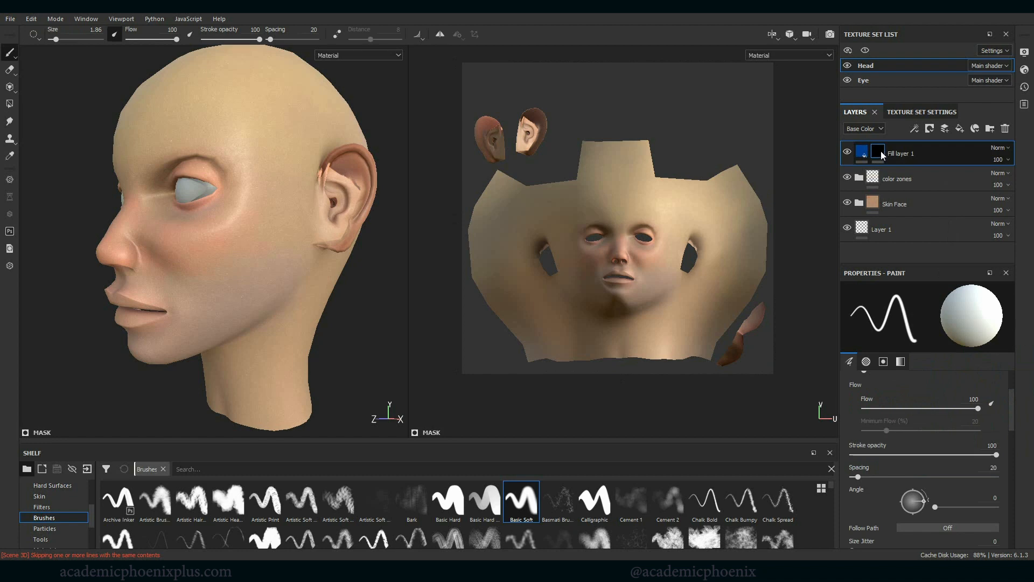
{"action": "left_click_drag", "start_coordinate": [272, 373], "coordinate": [280, 229]}
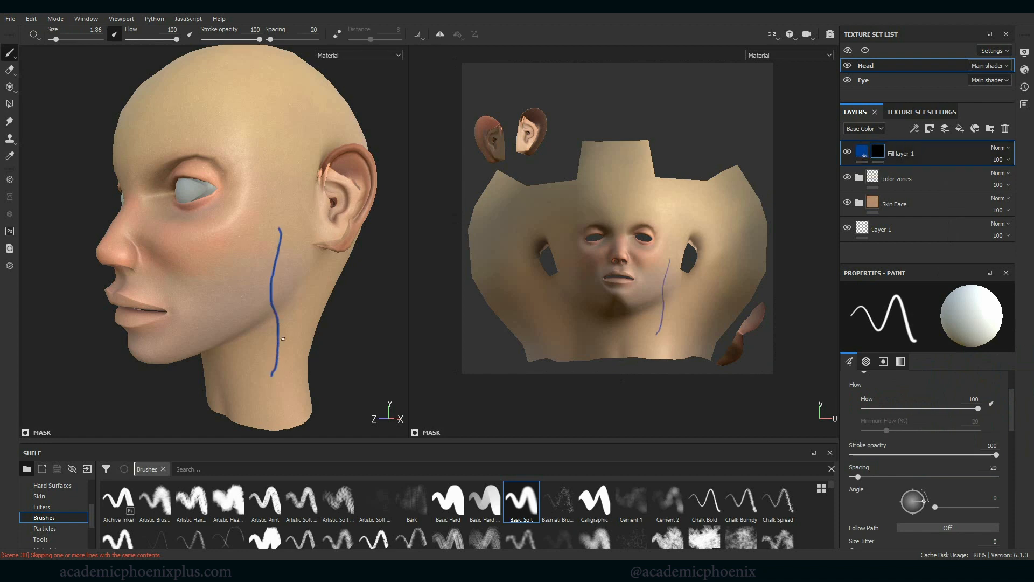
{"action": "key", "text": "ctrl+z"}
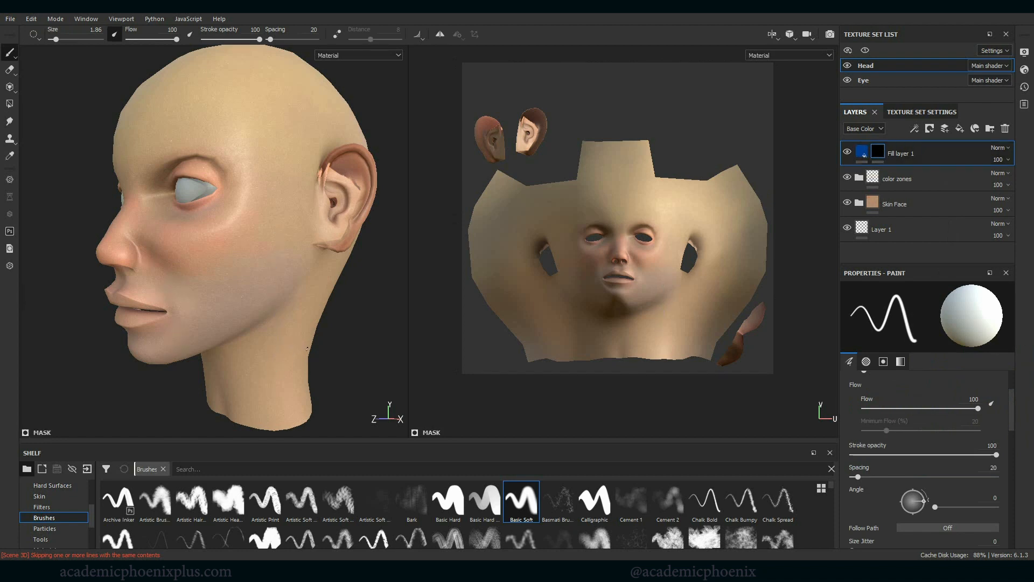
{"action": "key", "text": "bracketright"}
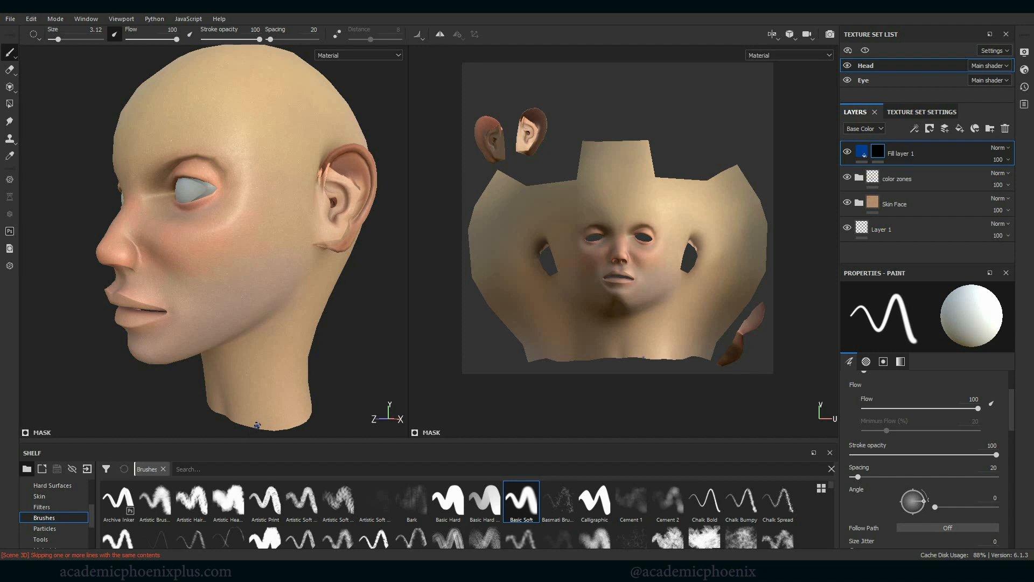
{"action": "left_click_drag", "start_coordinate": [257, 428], "coordinate": [277, 399]}
{"action": "key", "text": "ctrl+z"}
{"action": "mouse_move", "coordinate": [260, 428]}
{"action": "left_mouse_down"}
{"action": "mouse_move", "coordinate": [277, 315]}
{"action": "mouse_move", "coordinate": [293, 280]}
{"action": "mouse_move", "coordinate": [294, 219]}
{"action": "mouse_move", "coordinate": [287, 166]}
{"action": "mouse_move", "coordinate": [263, 119]}
{"action": "mouse_move", "coordinate": [229, 102]}
{"action": "left_mouse_up"}
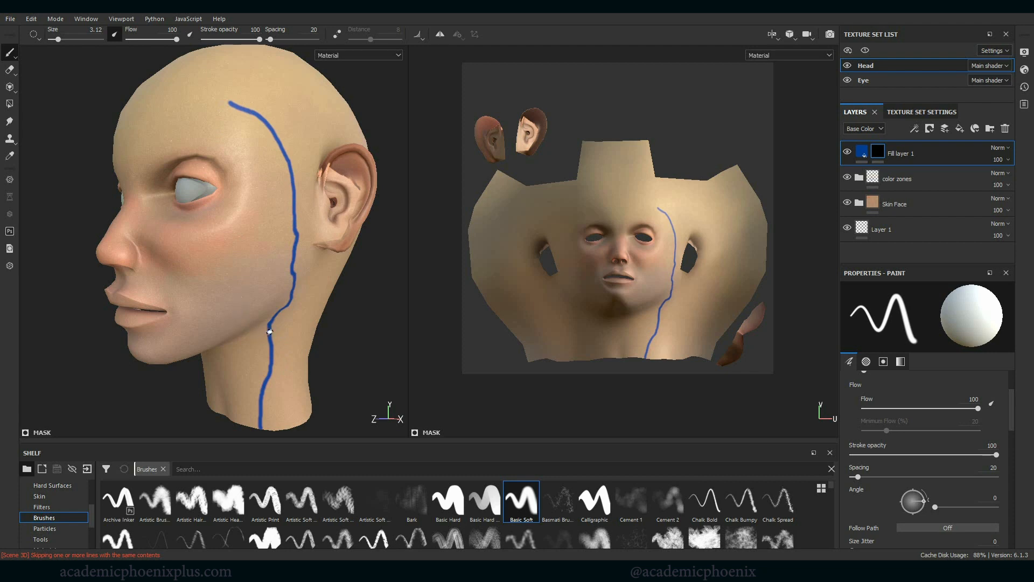
Paint a branching vein from the jaw corner across the cheek to the bridge of the nose.
{"action": "mouse_move", "coordinate": [269, 330]}
{"action": "left_mouse_down"}
{"action": "mouse_move", "coordinate": [216, 318]}
{"action": "mouse_move", "coordinate": [134, 197]}
{"action": "left_mouse_up"}
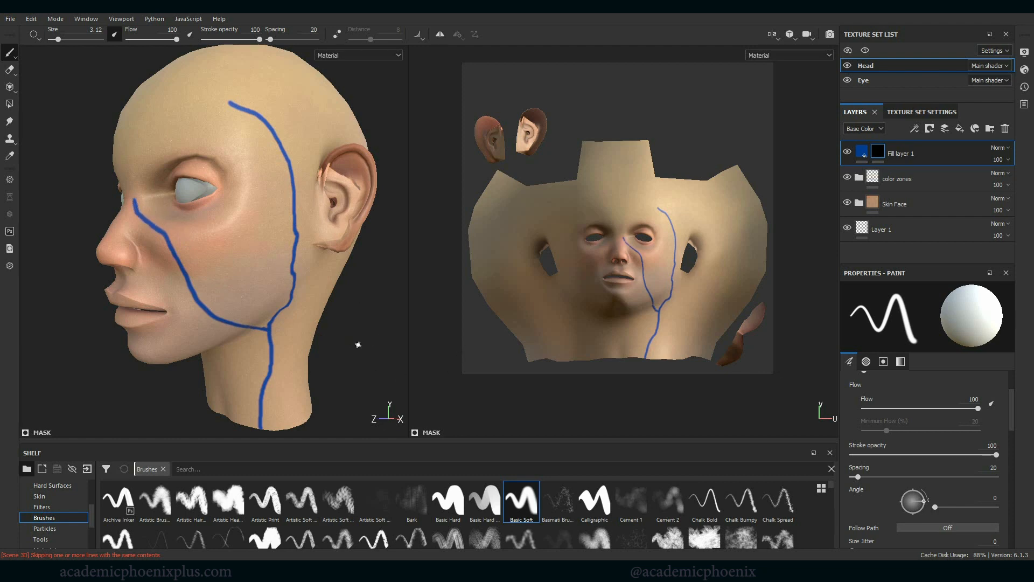
{"action": "mouse_move", "coordinate": [388, 336]}
{"action": "left_mouse_down", "text": "alt"}
{"action": "mouse_move", "coordinate": [341, 354]}
{"action": "mouse_move", "coordinate": [351, 323]}
{"action": "mouse_move", "coordinate": [257, 331]}
{"action": "left_mouse_up", "text": "alt"}
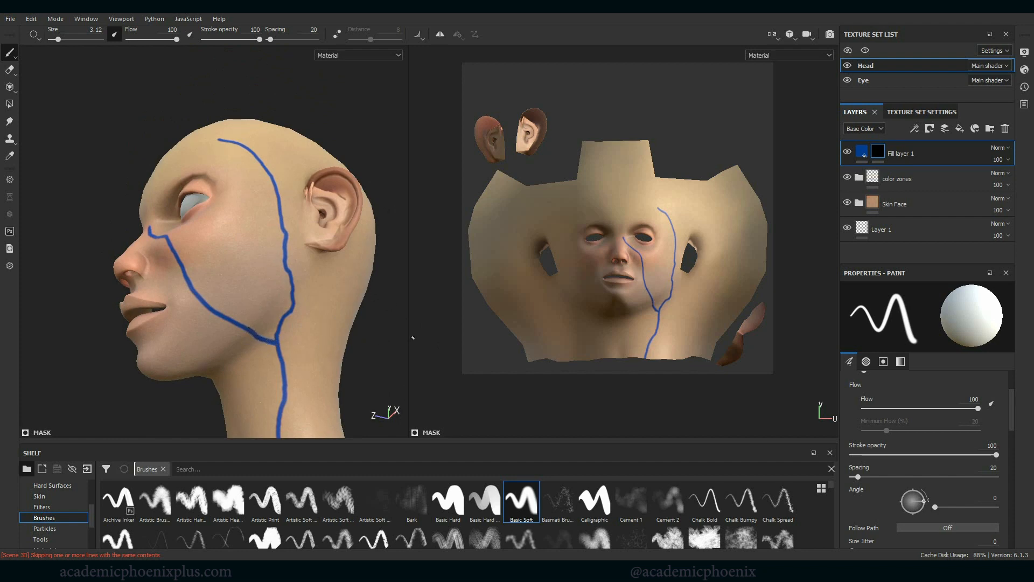
{"action": "left_click_drag", "start_coordinate": [412, 338], "coordinate": [345, 345], "text": "alt"}
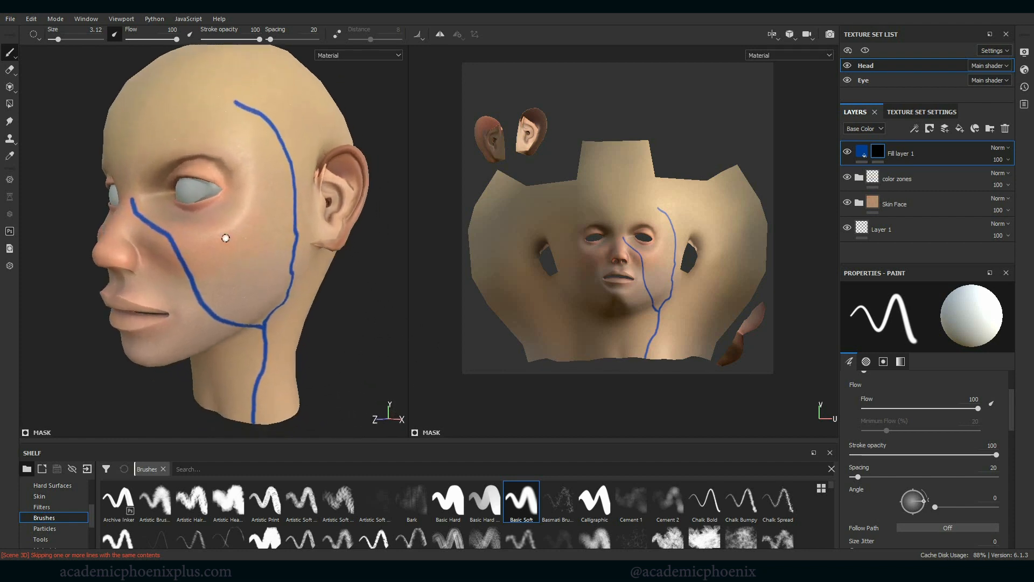
Paint secondary vein branches at brush size 1.86 off the main veins toward the chin, upper scalp, temple, cheek and ear.
{"action": "key", "text": "bracketleft"}
{"action": "key", "text": "bracketleft"}
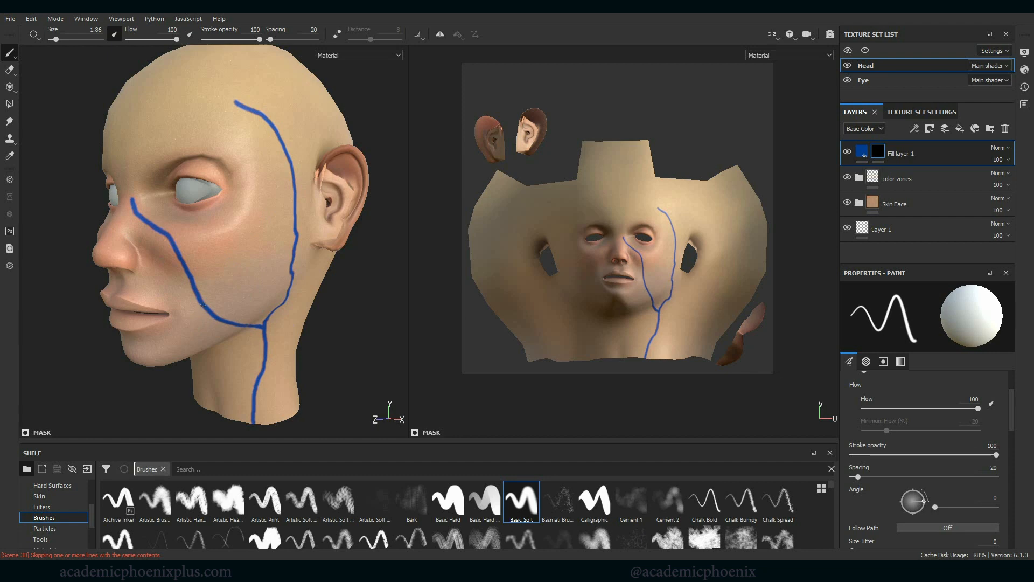
{"action": "mouse_move", "coordinate": [202, 305]}
{"action": "left_mouse_down"}
{"action": "mouse_move", "coordinate": [160, 326]}
{"action": "mouse_move", "coordinate": [165, 341]}
{"action": "left_mouse_up"}
{"action": "left_click_drag", "start_coordinate": [270, 119], "coordinate": [276, 67]}
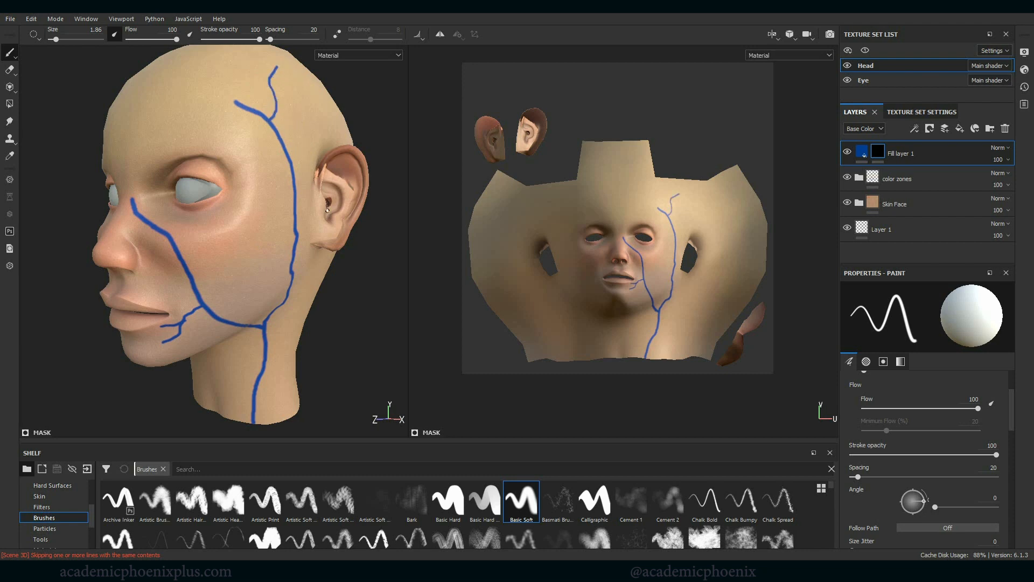
{"action": "left_click_drag", "start_coordinate": [295, 174], "coordinate": [317, 122]}
{"action": "left_click_drag", "start_coordinate": [294, 231], "coordinate": [252, 215]}
{"action": "left_click_drag", "start_coordinate": [293, 272], "coordinate": [315, 252]}
{"action": "key", "text": "ctrl+z"}
{"action": "left_click_drag", "start_coordinate": [361, 334], "coordinate": [337, 370], "text": "alt"}
{"action": "mouse_move", "coordinate": [293, 272]}
{"action": "left_mouse_down"}
{"action": "mouse_move", "coordinate": [326, 249]}
{"action": "mouse_move", "coordinate": [322, 258]}
{"action": "left_mouse_up"}
{"action": "key", "text": "ctrl+z"}
Paint fine twigs at brush size 0.92 on the vein branches of the scalp, temple, cheek and below the ear.
{"action": "key", "text": "bracketleft"}
{"action": "key", "text": "bracketleft"}
{"action": "key", "text": "bracketleft"}
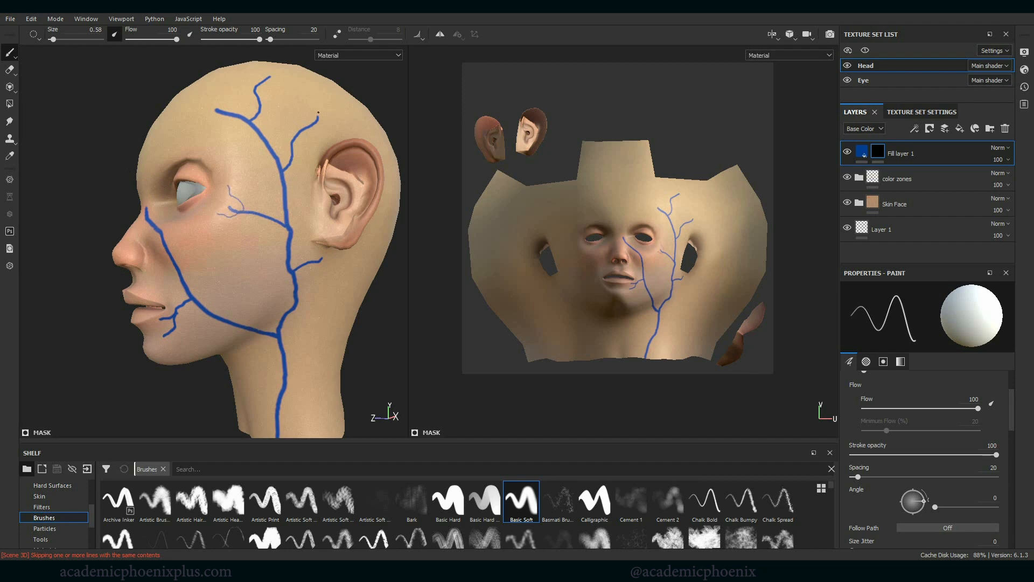
{"action": "key", "text": "ctrl+z"}
{"action": "key", "text": "bracketright"}
{"action": "left_click_drag", "start_coordinate": [296, 138], "coordinate": [315, 135]}
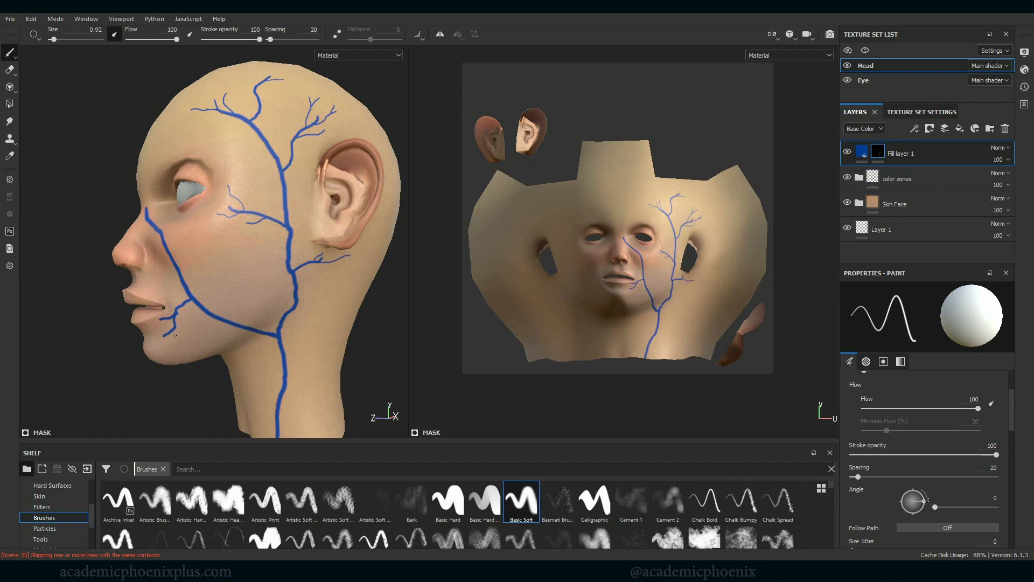
Paint thin vein twigs around the inner eye and brow, on the cheek, and off the main vein on the neck.
{"action": "left_click_drag", "start_coordinate": [358, 355], "coordinate": [259, 337], "text": "alt"}
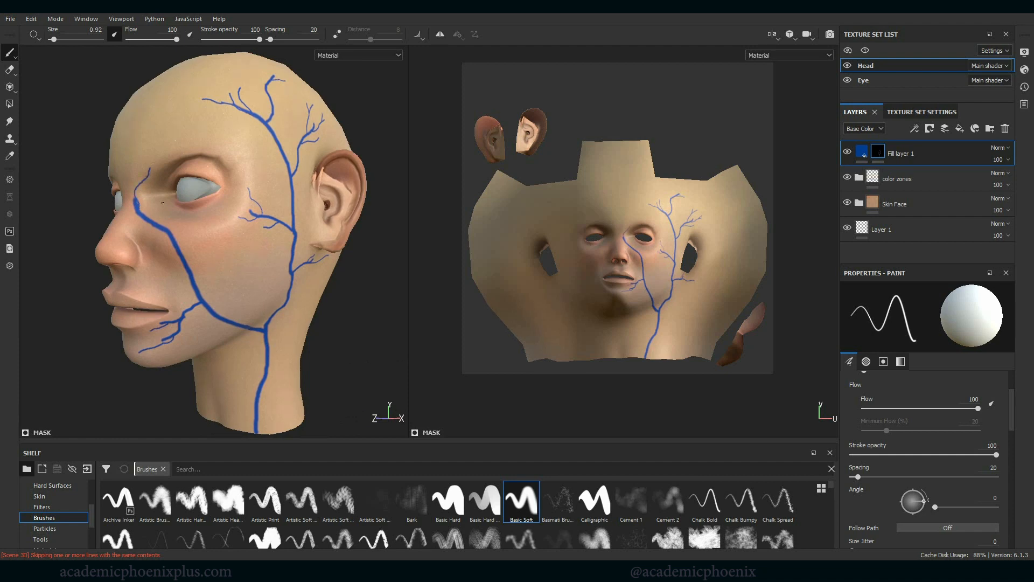
{"action": "left_click_drag", "start_coordinate": [138, 204], "coordinate": [163, 198]}
{"action": "left_click_drag", "start_coordinate": [149, 172], "coordinate": [178, 160]}
{"action": "left_click_drag", "start_coordinate": [198, 266], "coordinate": [208, 258]}
{"action": "mouse_move", "coordinate": [261, 356]}
{"action": "left_mouse_down"}
{"action": "mouse_move", "coordinate": [235, 343]}
{"action": "mouse_move", "coordinate": [231, 358]}
{"action": "left_mouse_up"}
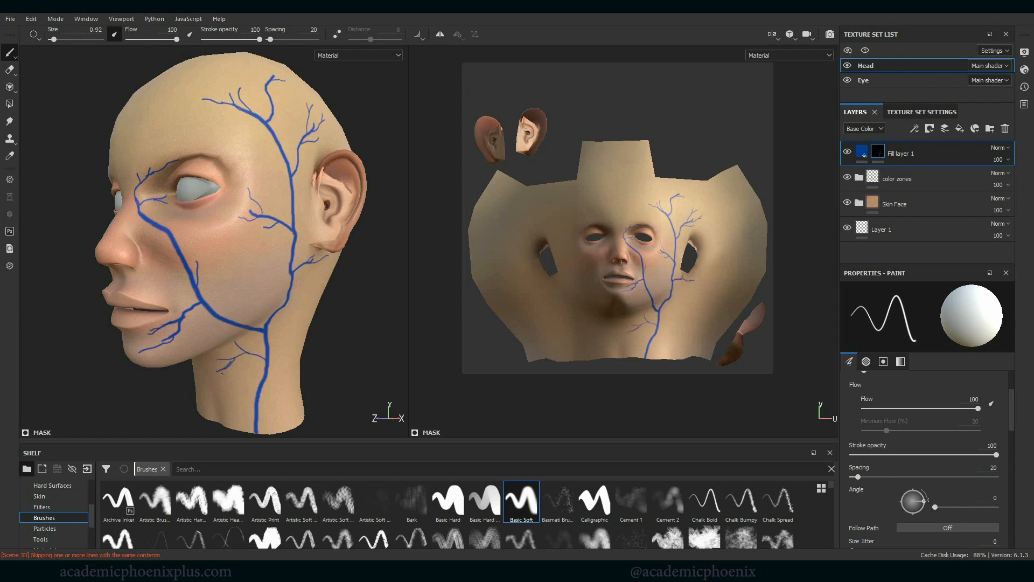
{"action": "left_click_drag", "start_coordinate": [235, 357], "coordinate": [212, 367]}
{"action": "left_click_drag", "start_coordinate": [355, 315], "coordinate": [399, 318], "text": "alt"}
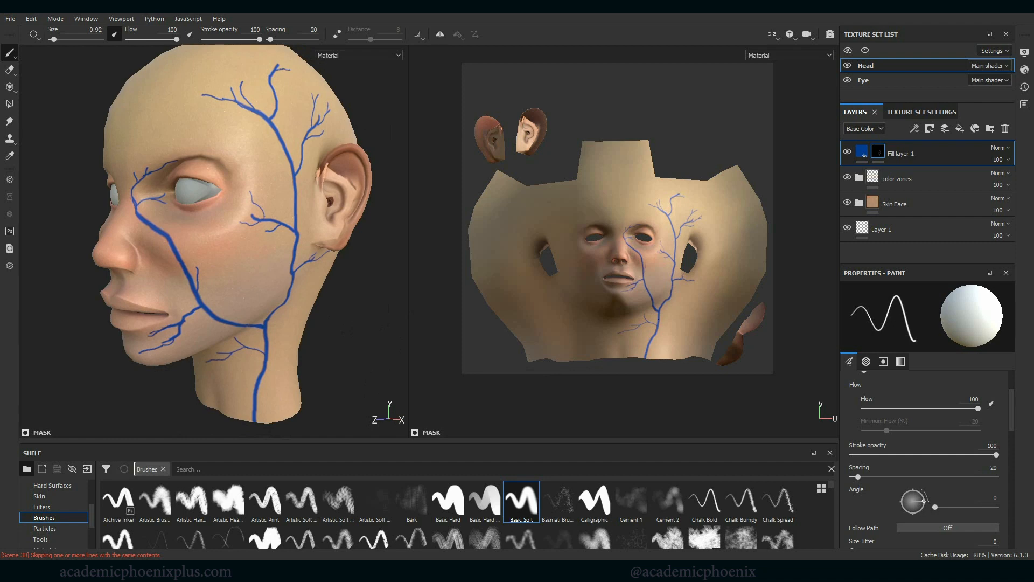
Lower the opacity of the blue vein fill layer to 5.
{"action": "left_click", "coordinate": [1006, 148]}
{"action": "left_click", "coordinate": [959, 150]}
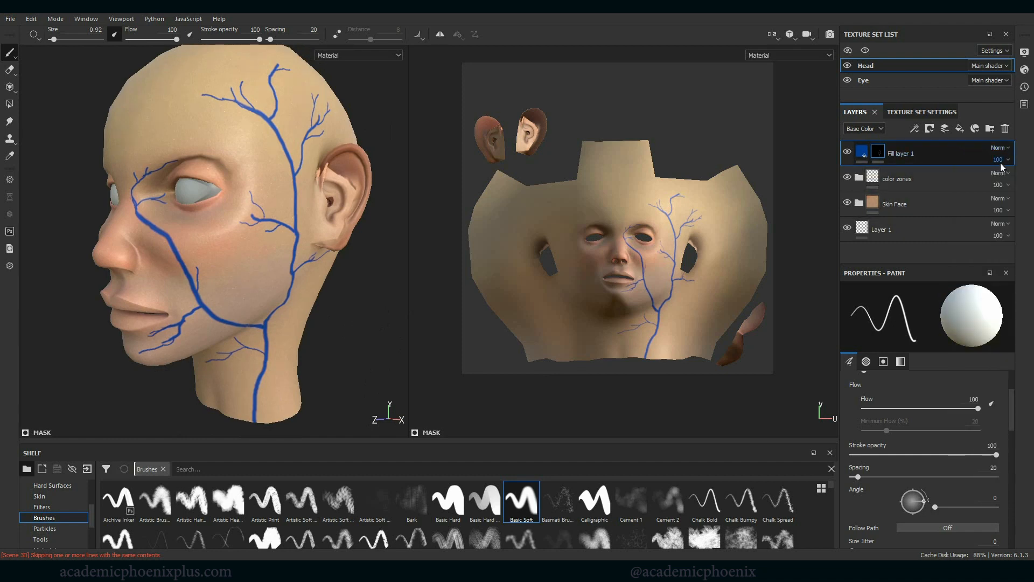
{"action": "left_click", "coordinate": [1003, 160]}
{"action": "left_click_drag", "start_coordinate": [1013, 178], "coordinate": [986, 180]}
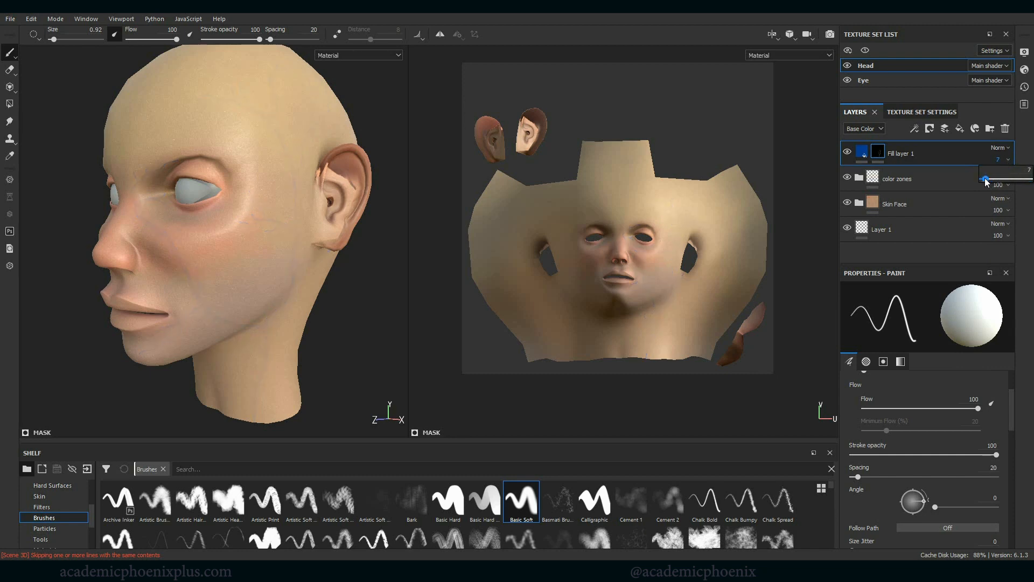
{"action": "left_click_drag", "start_coordinate": [987, 181], "coordinate": [984, 181]}
{"action": "left_click_drag", "start_coordinate": [342, 365], "coordinate": [362, 346], "text": "alt"}
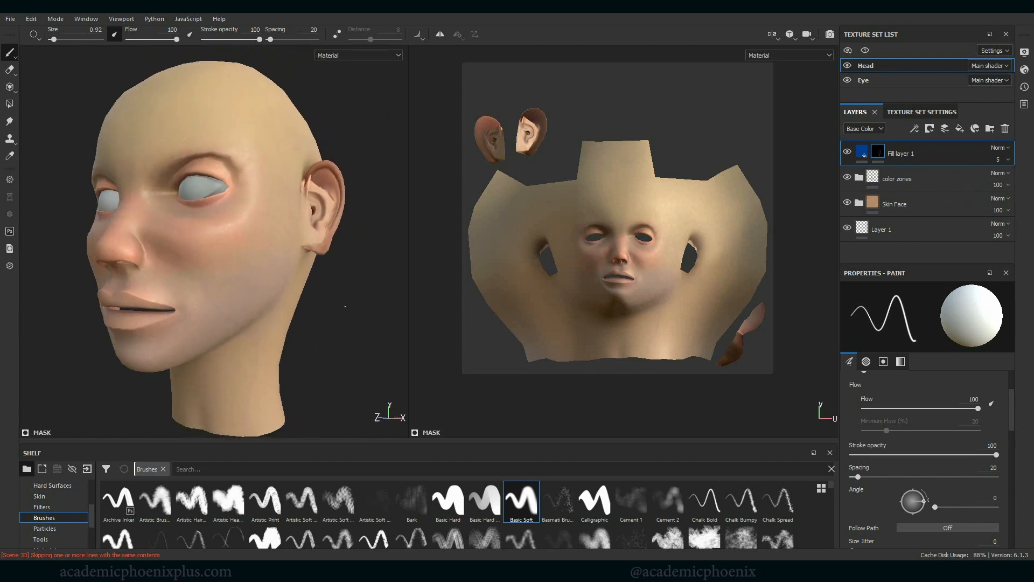
{"action": "left_click_drag", "start_coordinate": [210, 300], "coordinate": [271, 331], "text": "alt"}
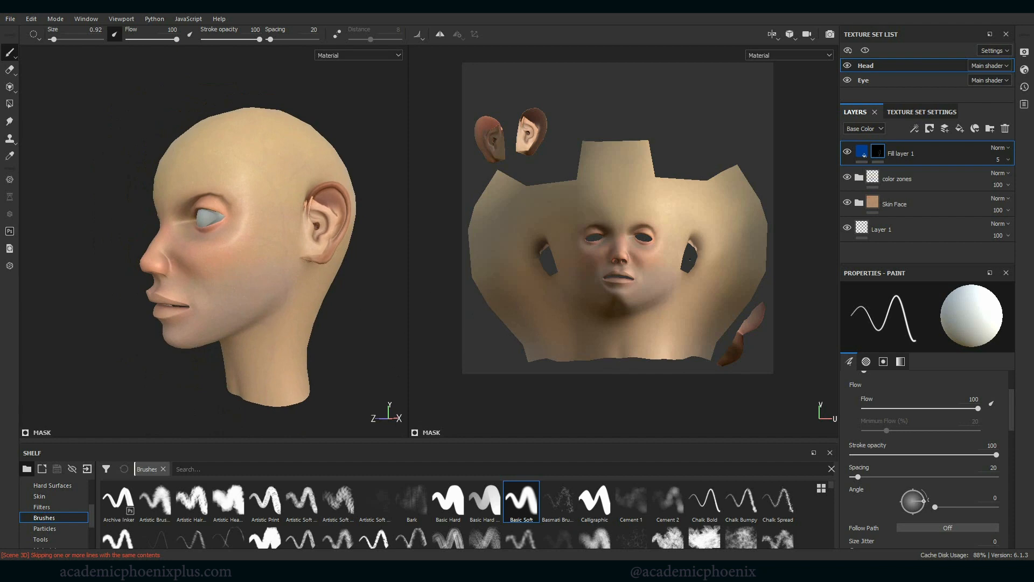
{"action": "left_click", "coordinate": [1008, 160]}
{"action": "left_click_drag", "start_coordinate": [991, 179], "coordinate": [985, 180]}
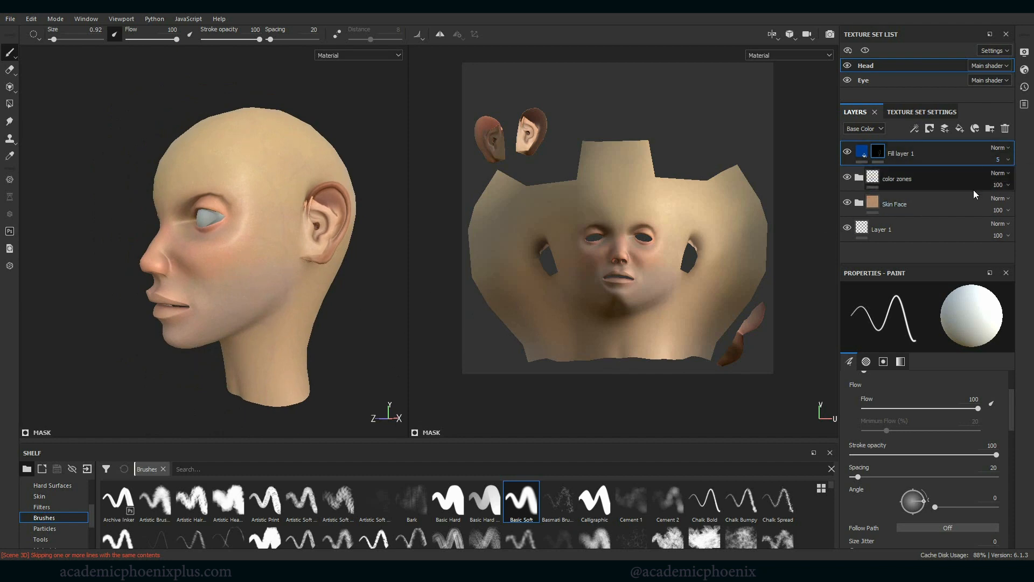
{"action": "left_click_drag", "start_coordinate": [350, 361], "coordinate": [291, 348], "text": "alt"}
{"action": "left_click_drag", "start_coordinate": [258, 317], "coordinate": [306, 321], "text": "alt"}
{"action": "right_click_drag", "start_coordinate": [295, 323], "coordinate": [233, 303], "text": "alt"}
{"action": "middle_click_drag", "start_coordinate": [287, 199], "coordinate": [252, 190], "text": "alt"}
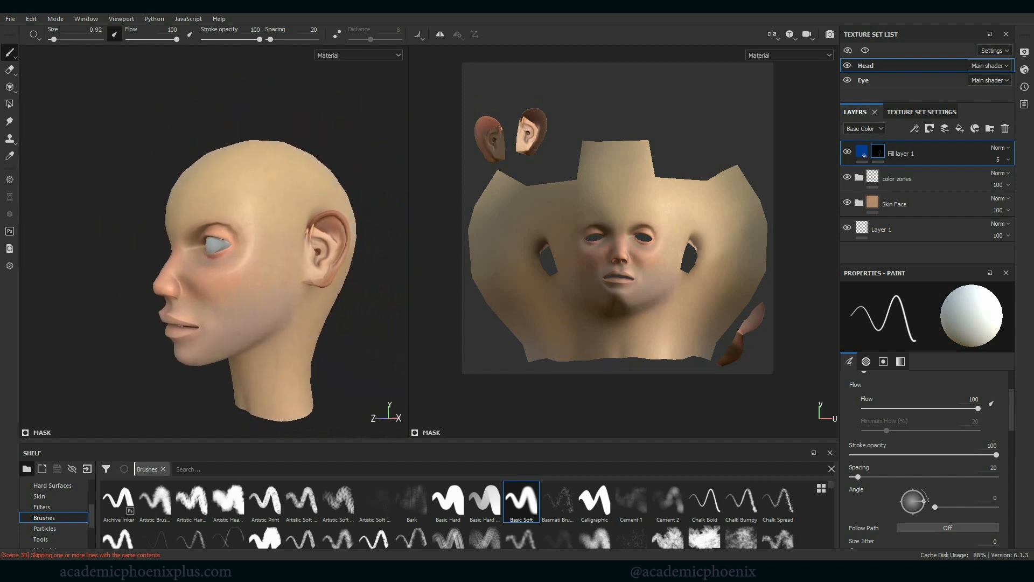
{"action": "left_click_drag", "start_coordinate": [138, 412], "coordinate": [158, 414], "text": "alt"}
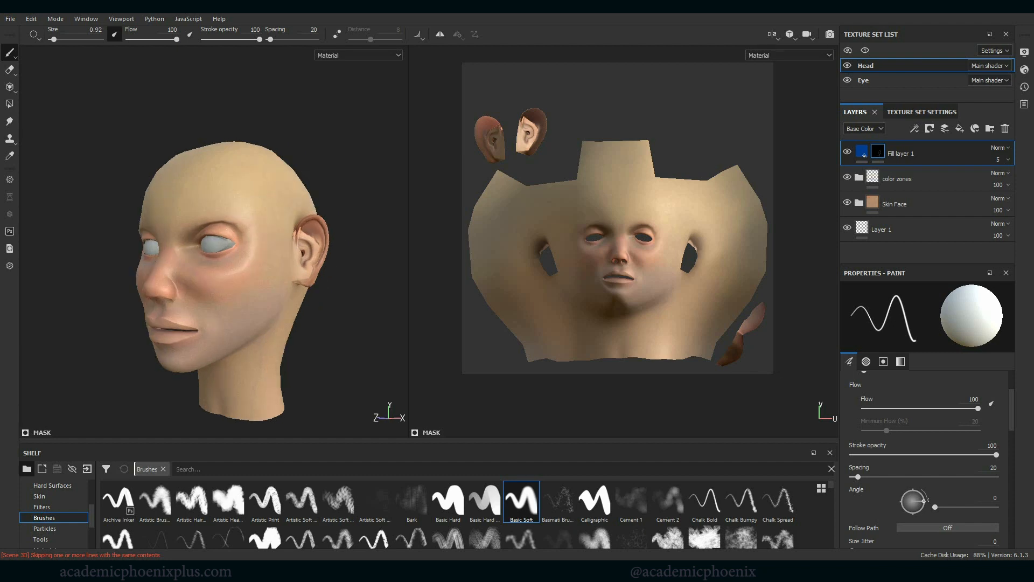
Rename the vein fill layer to "giant veins".
{"action": "double_click", "coordinate": [901, 154]}
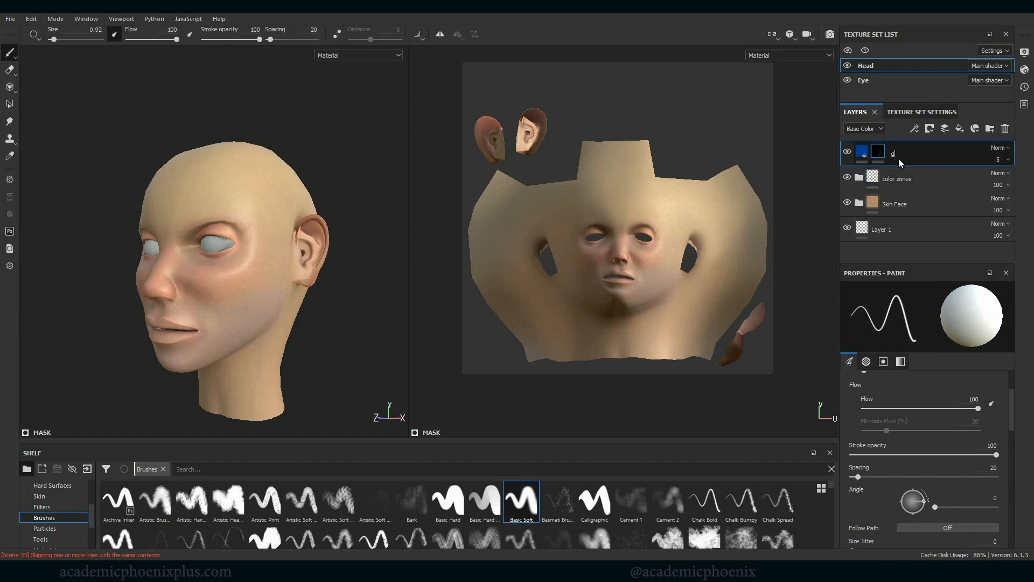
{"action": "type", "text": "giant vein"}
{"action": "key", "text": "Return"}
{"action": "left_click_drag", "start_coordinate": [296, 368], "coordinate": [348, 335], "text": "alt"}
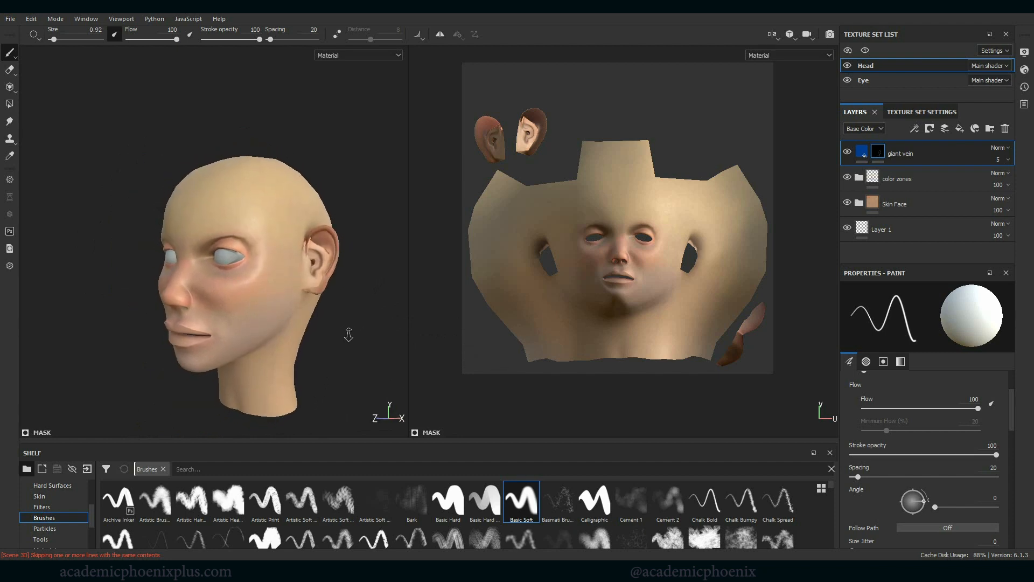
{"action": "right_click_drag", "start_coordinate": [349, 335], "coordinate": [325, 335], "text": "alt"}
{"action": "left_click_drag", "start_coordinate": [325, 335], "coordinate": [358, 341], "text": "alt"}
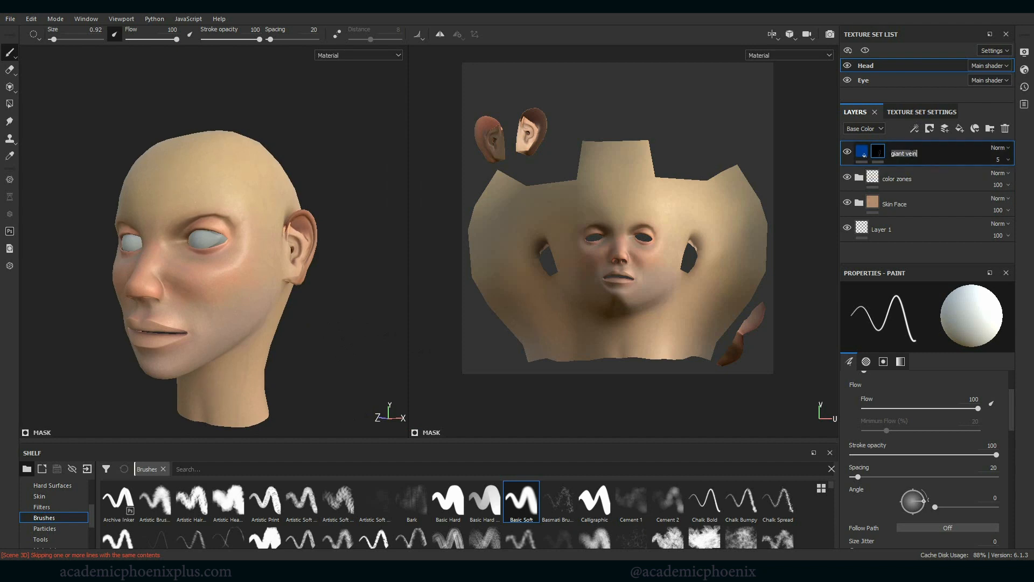
{"action": "double_click", "coordinate": [915, 153]}
{"action": "type", "text": "s"}
{"action": "key", "text": "Return"}
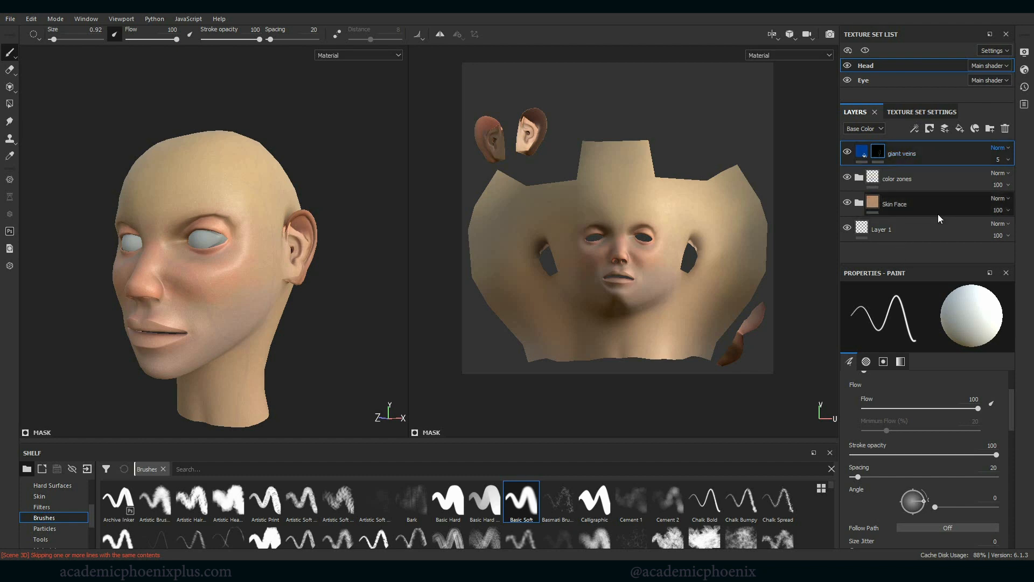
{"action": "left_click_drag", "start_coordinate": [323, 342], "coordinate": [310, 268], "text": "alt"}
{"action": "mouse_move", "coordinate": [310, 267]}
{"action": "middle_mouse_down", "text": "alt"}
{"action": "mouse_move", "coordinate": [316, 216]}
{"action": "mouse_move", "coordinate": [302, 248]}
{"action": "middle_mouse_up", "text": "alt"}
{"action": "right_click_drag", "start_coordinate": [329, 305], "coordinate": [372, 317], "text": "alt"}
{"action": "middle_click_drag", "start_coordinate": [320, 310], "coordinate": [329, 306], "text": "alt"}
{"action": "mouse_move", "coordinate": [329, 306]}
{"action": "left_mouse_down", "text": "alt"}
{"action": "mouse_move", "coordinate": [342, 314]}
{"action": "mouse_move", "coordinate": [335, 296]}
{"action": "left_mouse_up", "text": "alt"}
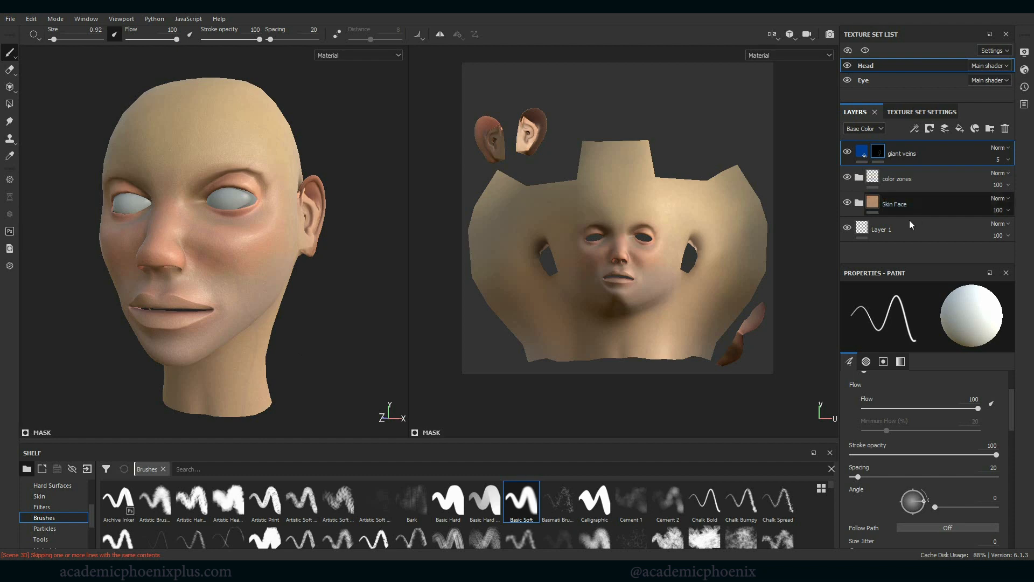
Add a fill layer above giant veins and disable its height, roughness, metallic and normal channels, leaving only color.
{"action": "left_click", "coordinate": [959, 129]}
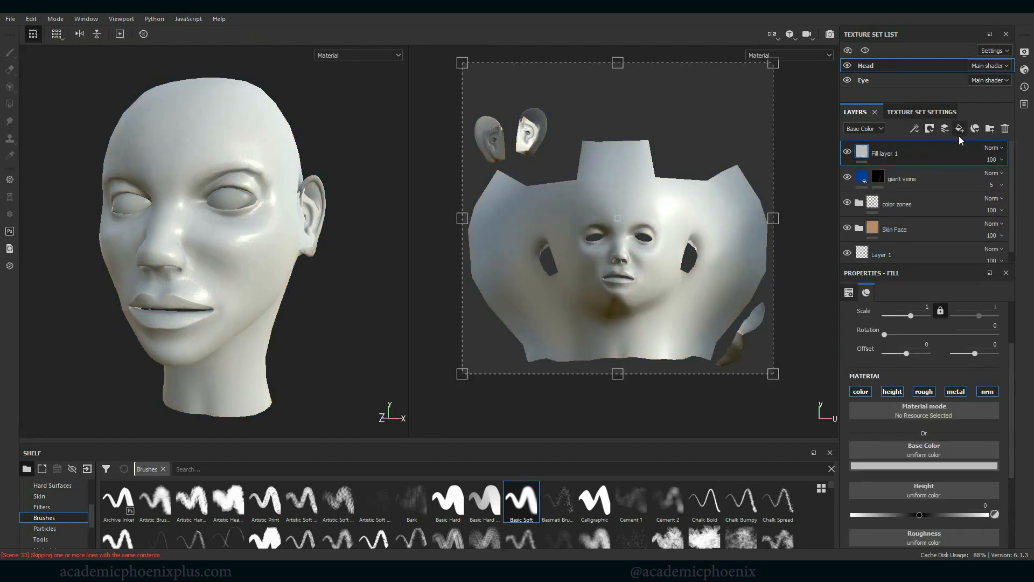
{"action": "left_click", "coordinate": [892, 392]}
{"action": "left_click", "coordinate": [924, 391]}
{"action": "left_click", "coordinate": [956, 391]}
{"action": "left_click", "coordinate": [988, 392]}
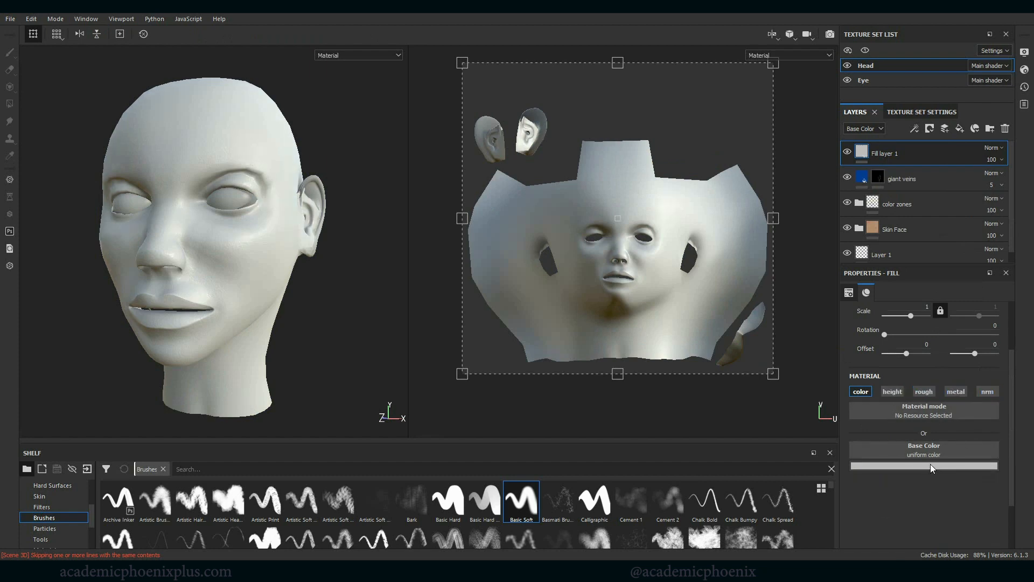
Set the new fill layer's base color to a deep red with hue 0.012, saturation 0.993 and value 0.310.
{"action": "left_click", "coordinate": [931, 466]}
{"action": "mouse_move", "coordinate": [943, 385]}
{"action": "left_mouse_down"}
{"action": "mouse_move", "coordinate": [960, 380]}
{"action": "mouse_move", "coordinate": [954, 387]}
{"action": "left_mouse_up"}
{"action": "left_click", "coordinate": [977, 433]}
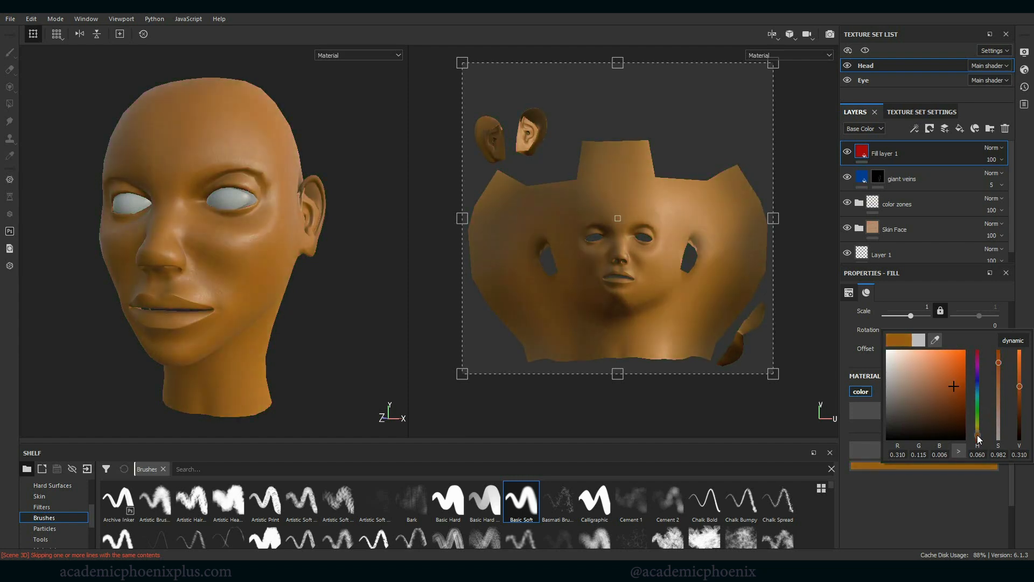
{"action": "left_click_drag", "start_coordinate": [979, 438], "coordinate": [978, 443]}
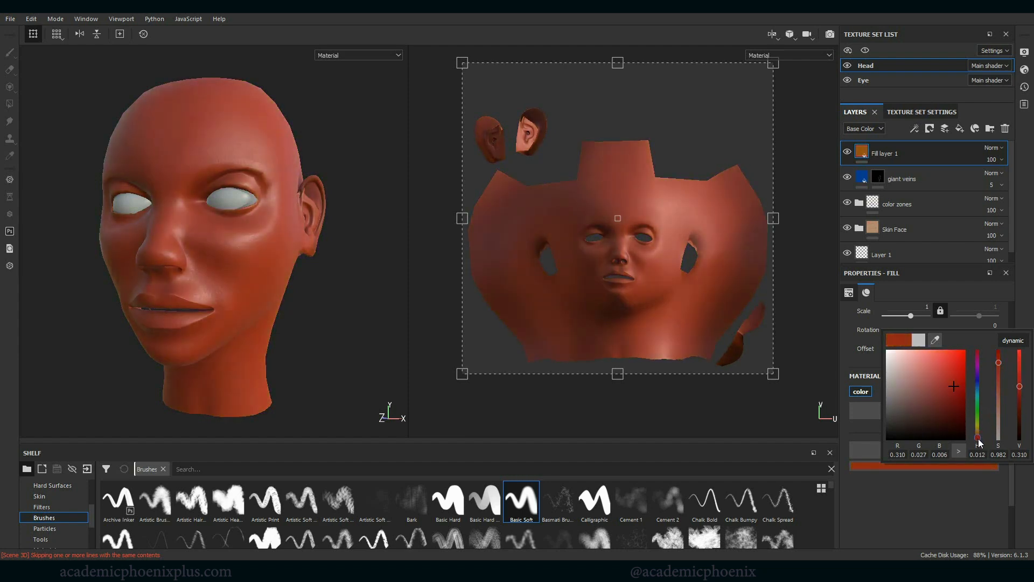
{"action": "left_click_drag", "start_coordinate": [958, 400], "coordinate": [965, 392]}
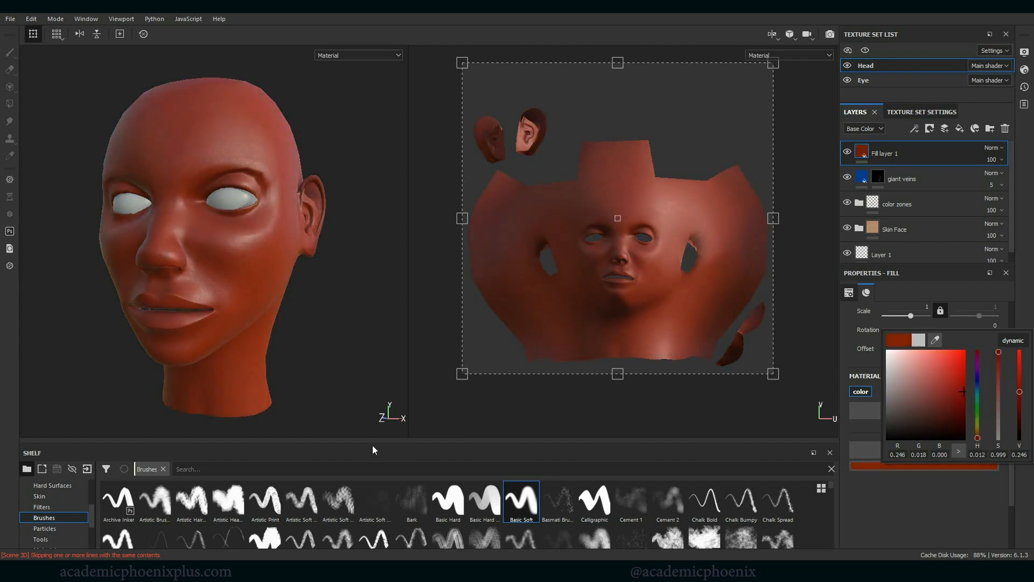
{"action": "left_click", "coordinate": [959, 387]}
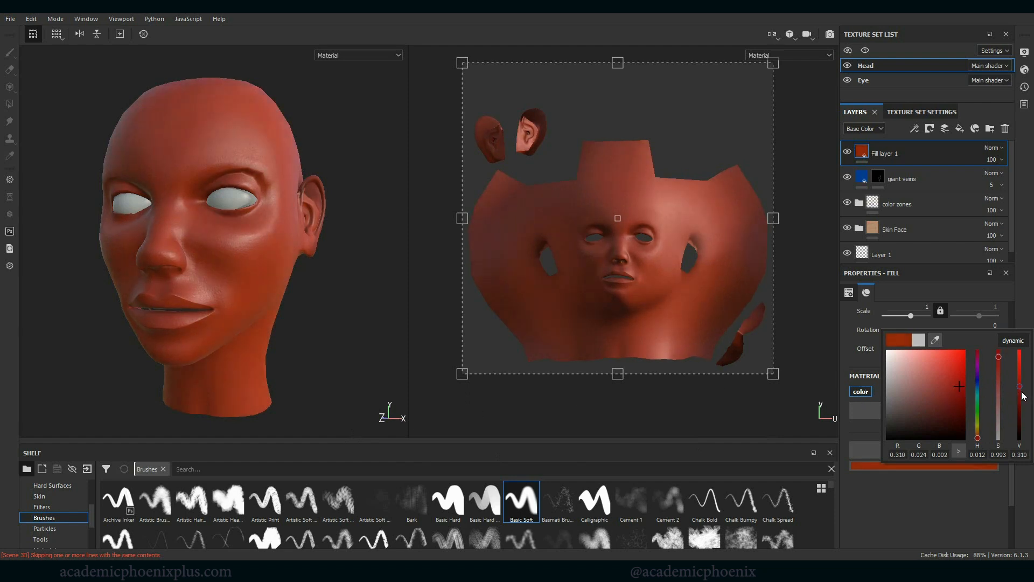
{"action": "left_click", "coordinate": [528, 427]}
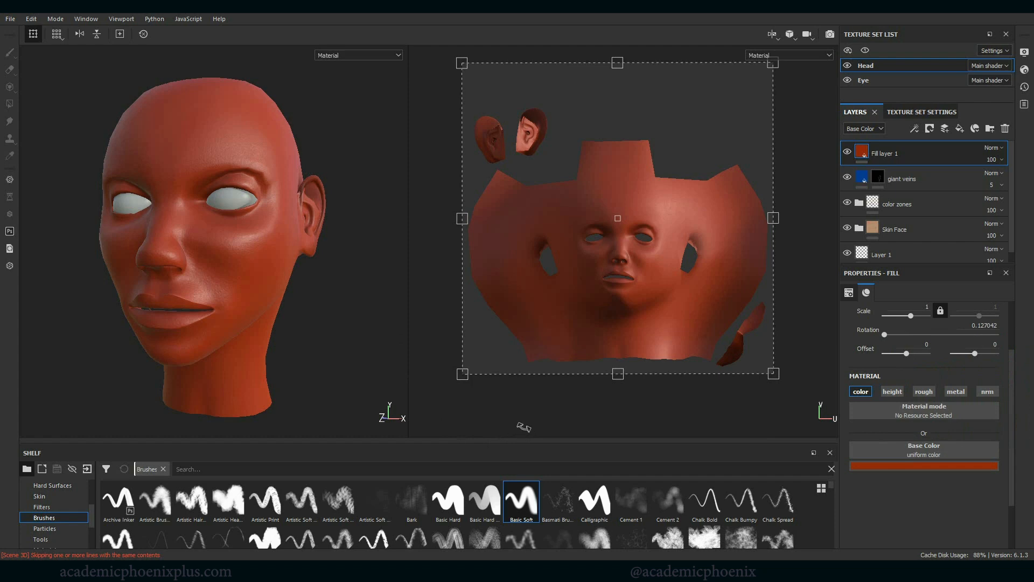
Add a black mask to the red fill layer and add a fill effect to that mask.
{"action": "right_click", "coordinate": [868, 153]}
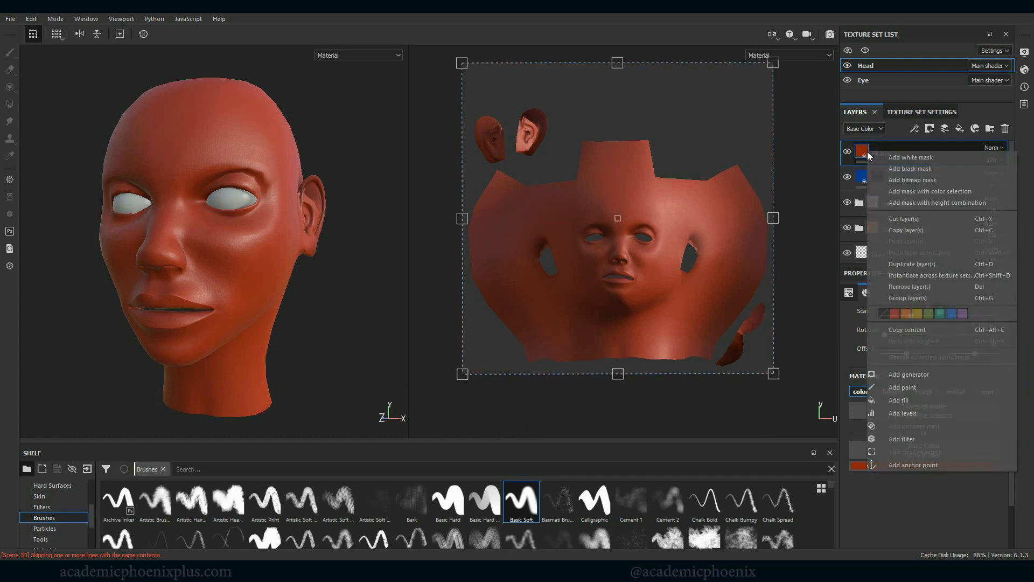
{"action": "left_click", "coordinate": [896, 169]}
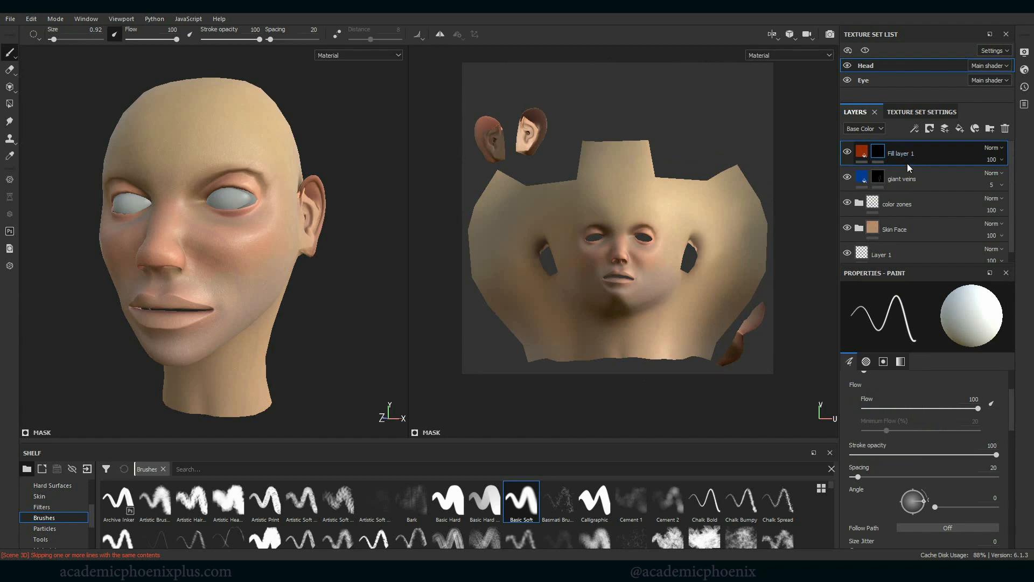
{"action": "right_click", "coordinate": [881, 152]}
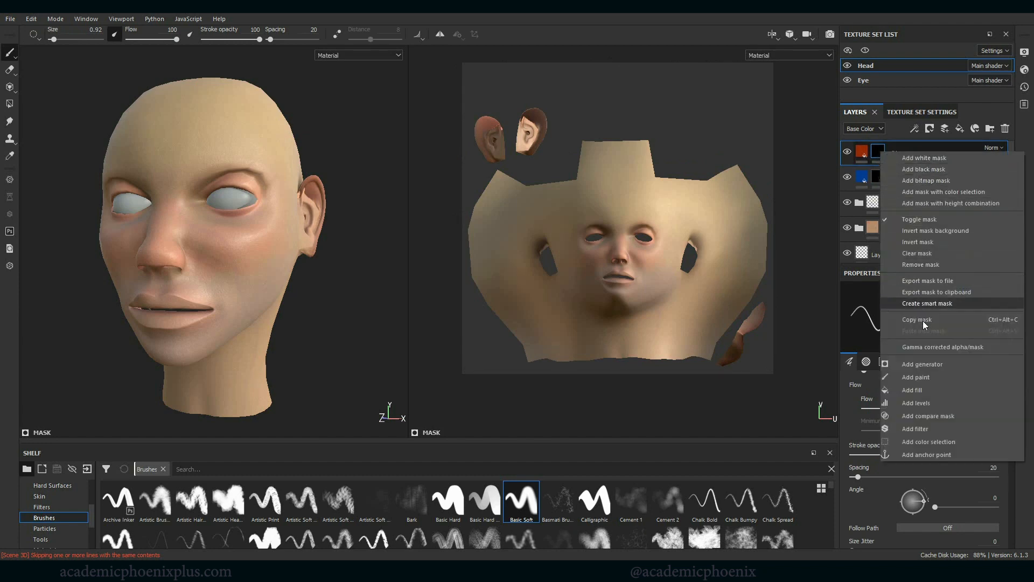
{"action": "left_click", "coordinate": [927, 392]}
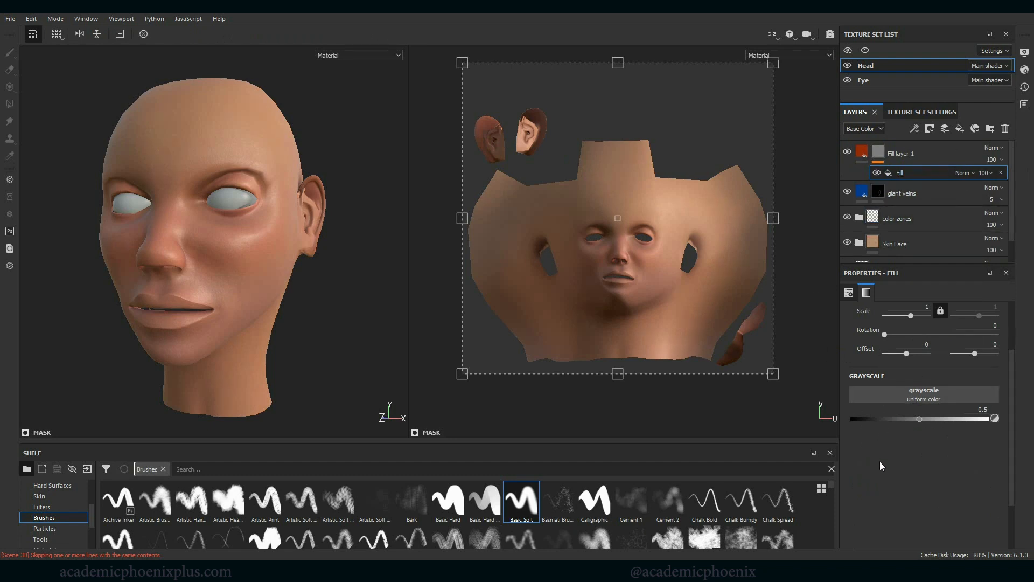
Search the textures for "spot" and assign BnW Spots 2 as the mask fill's grayscale.
{"action": "left_click", "coordinate": [910, 393]}
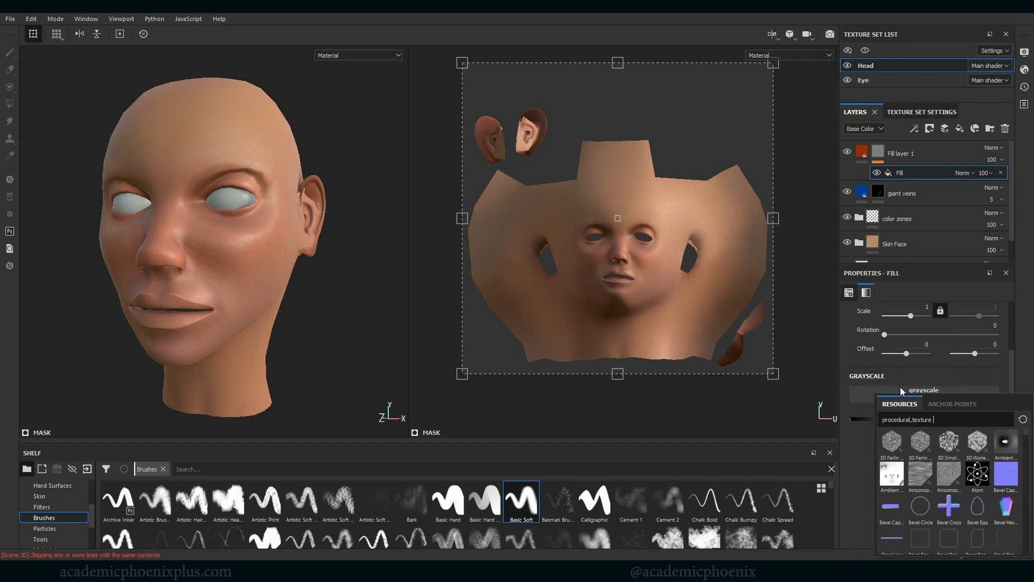
{"action": "type", "text": "spot"}
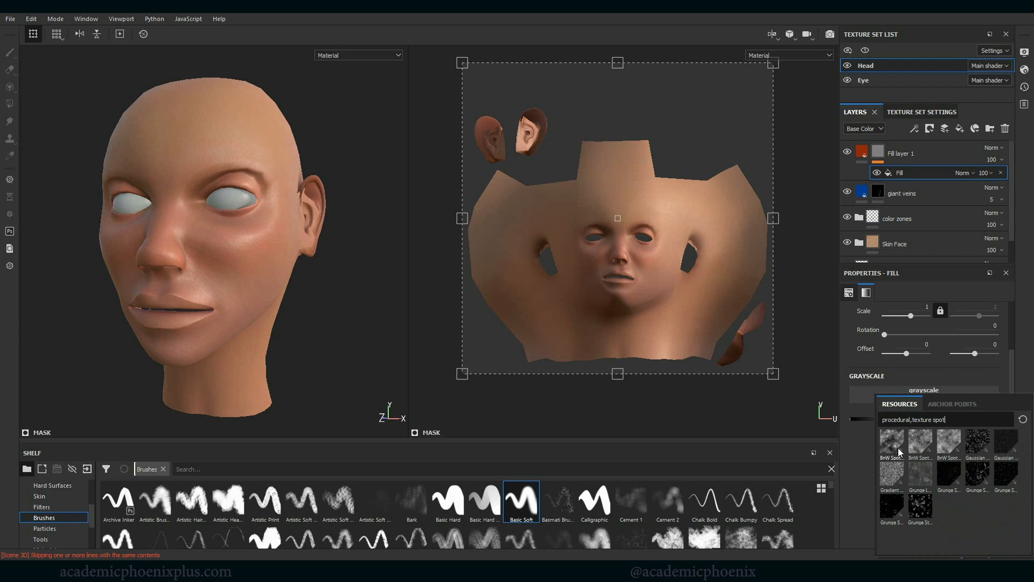
{"action": "left_click", "coordinate": [921, 447]}
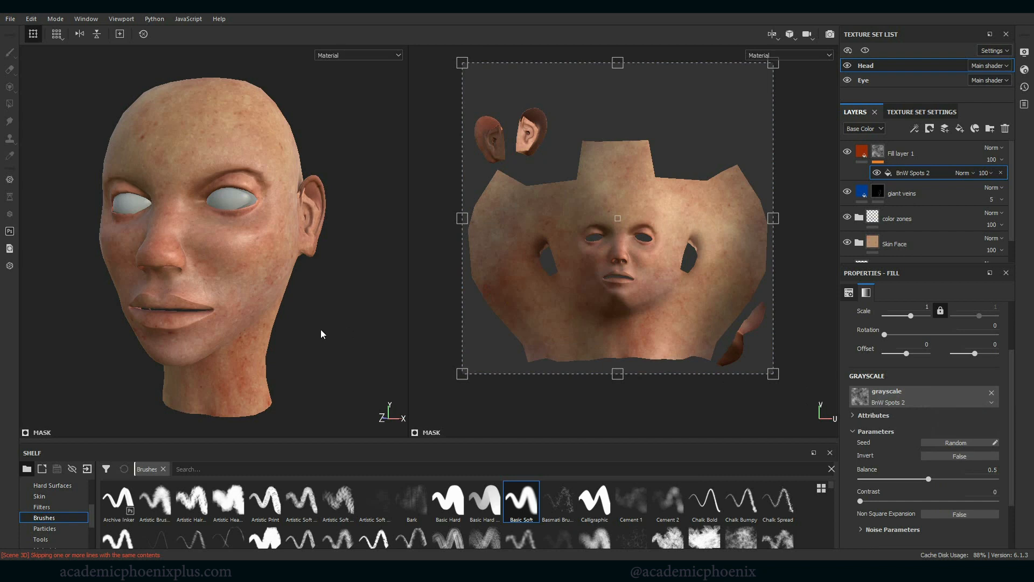
{"action": "left_click_drag", "start_coordinate": [322, 334], "coordinate": [318, 268], "text": "alt"}
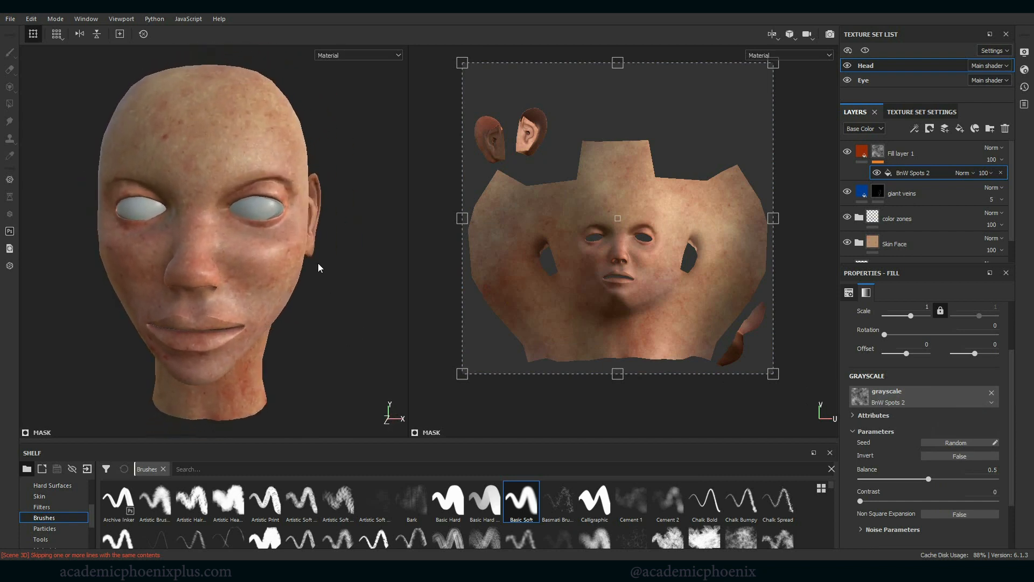
{"action": "key", "text": "alt"}
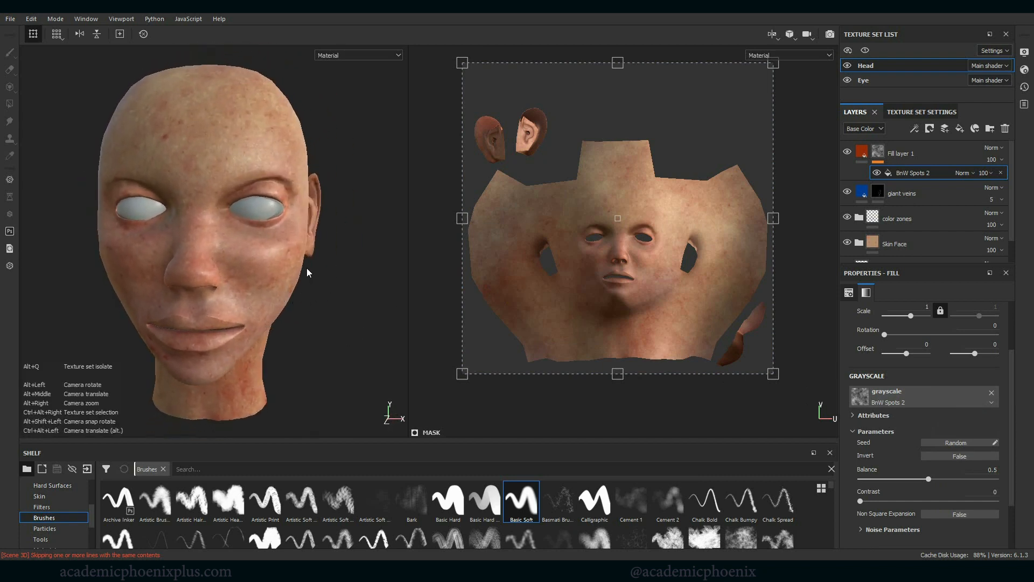
Add a paint effect above the BnW Spots 2 fill in the red layer's mask.
{"action": "left_click_drag", "start_coordinate": [332, 305], "coordinate": [359, 299], "text": "alt"}
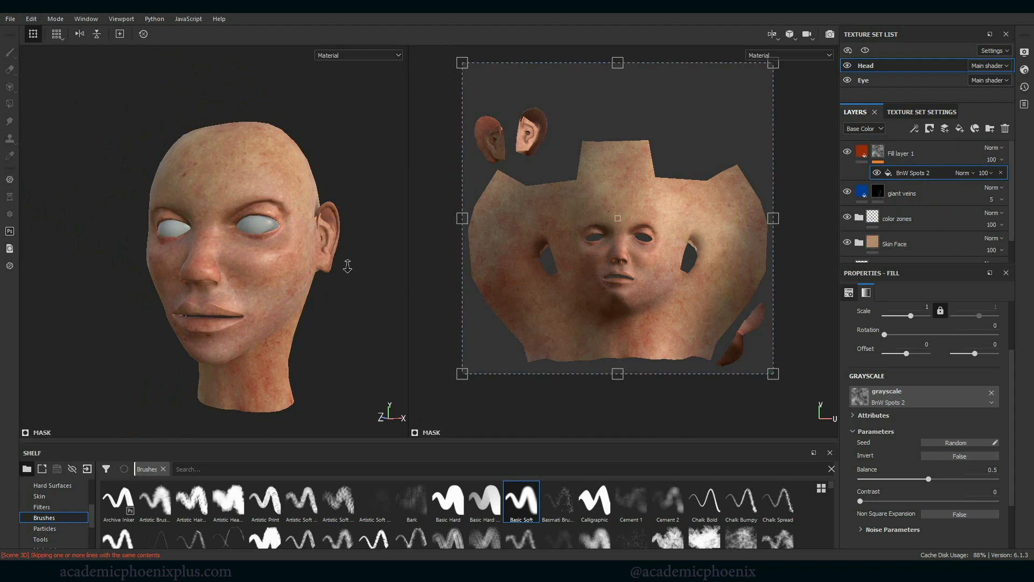
{"action": "left_click_drag", "start_coordinate": [348, 265], "coordinate": [373, 265], "text": "alt"}
{"action": "mouse_move", "coordinate": [367, 305]}
{"action": "left_mouse_down", "text": "alt"}
{"action": "mouse_move", "coordinate": [397, 307]}
{"action": "mouse_move", "coordinate": [359, 317]}
{"action": "mouse_move", "coordinate": [353, 296]}
{"action": "mouse_move", "coordinate": [360, 308]}
{"action": "left_mouse_up", "text": "alt"}
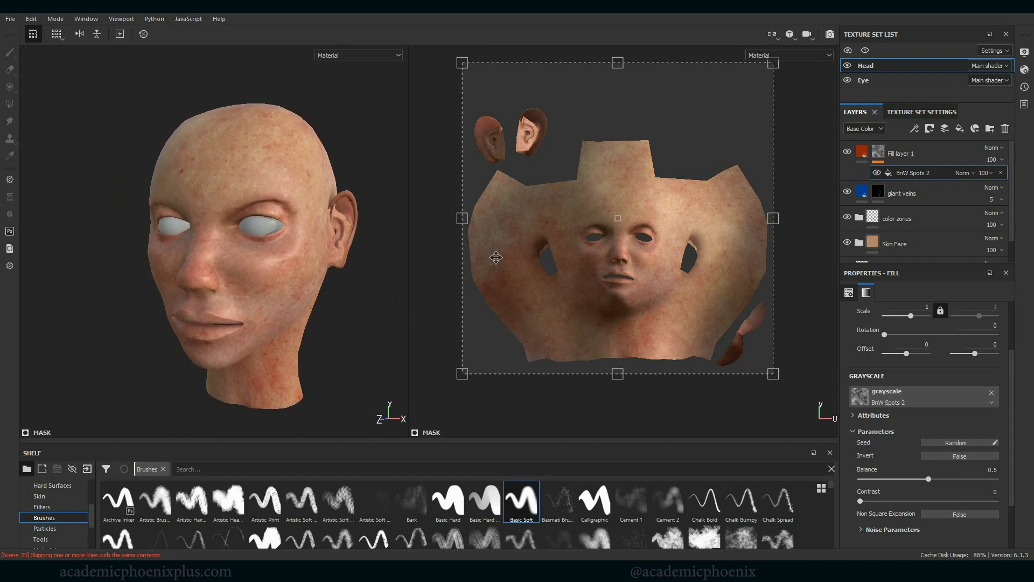
{"action": "right_click", "coordinate": [918, 177]}
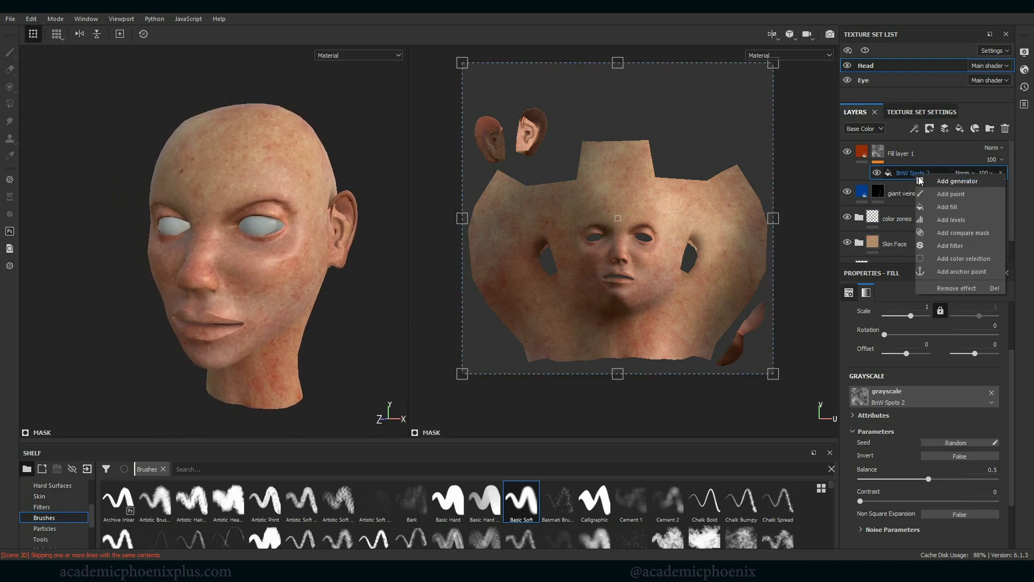
{"action": "left_click", "coordinate": [951, 194]}
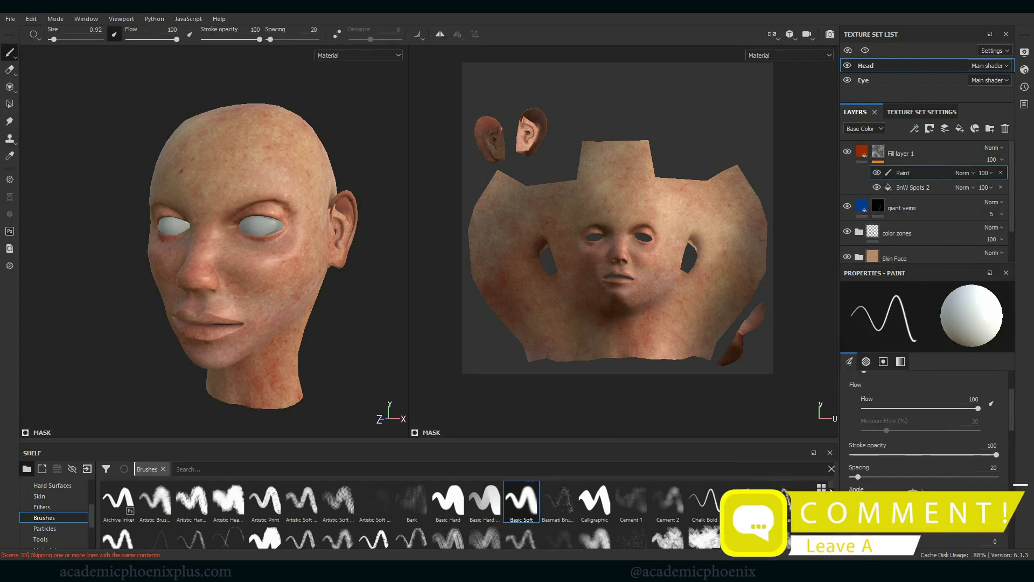
Search the brushes for "dirt" and select the Dirt 1 brush.
{"action": "left_click_drag", "start_coordinate": [829, 490], "coordinate": [830, 503]}
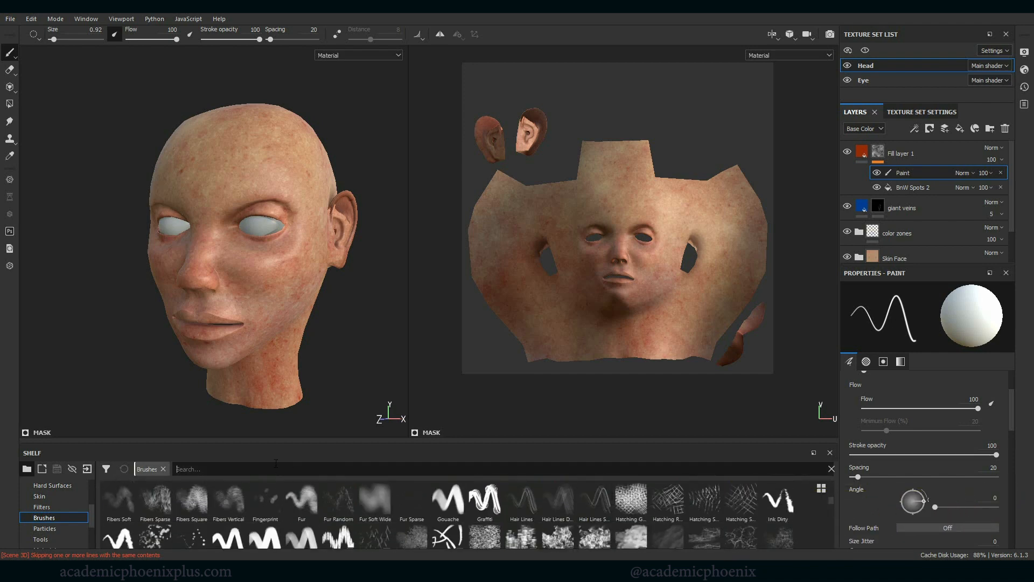
{"action": "type", "text": "dirt"}
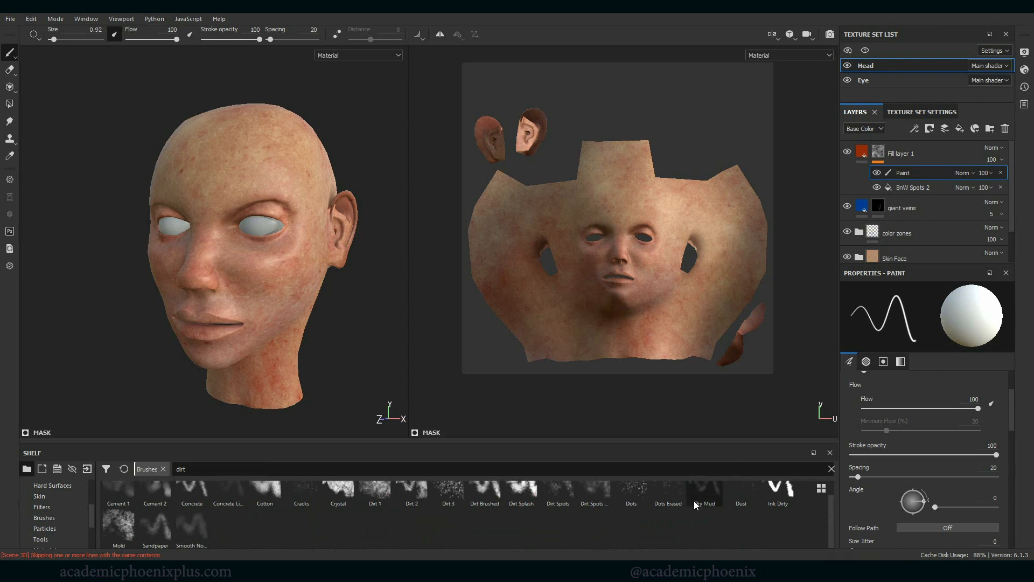
{"action": "left_click_drag", "start_coordinate": [831, 524], "coordinate": [832, 503]}
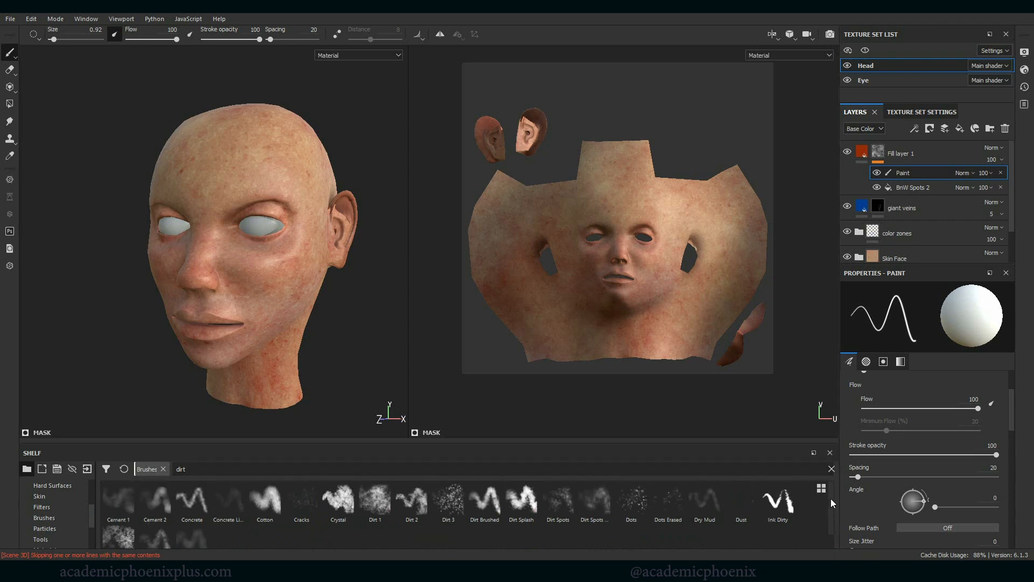
{"action": "left_click", "coordinate": [368, 516]}
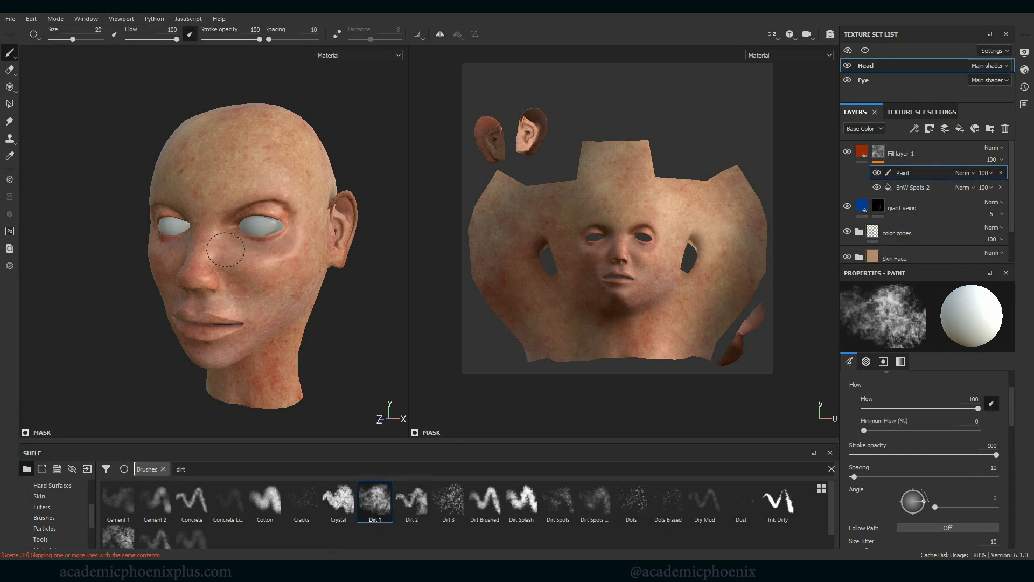
{"action": "left_click_drag", "start_coordinate": [226, 250], "coordinate": [317, 285]}
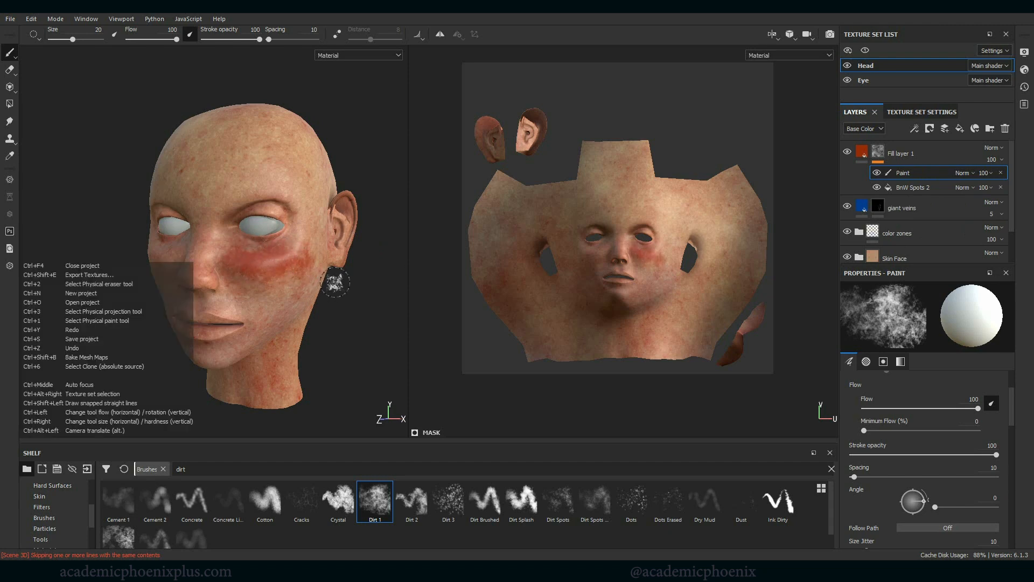
{"action": "key", "text": "ctrl+z"}
{"action": "key", "text": "x"}
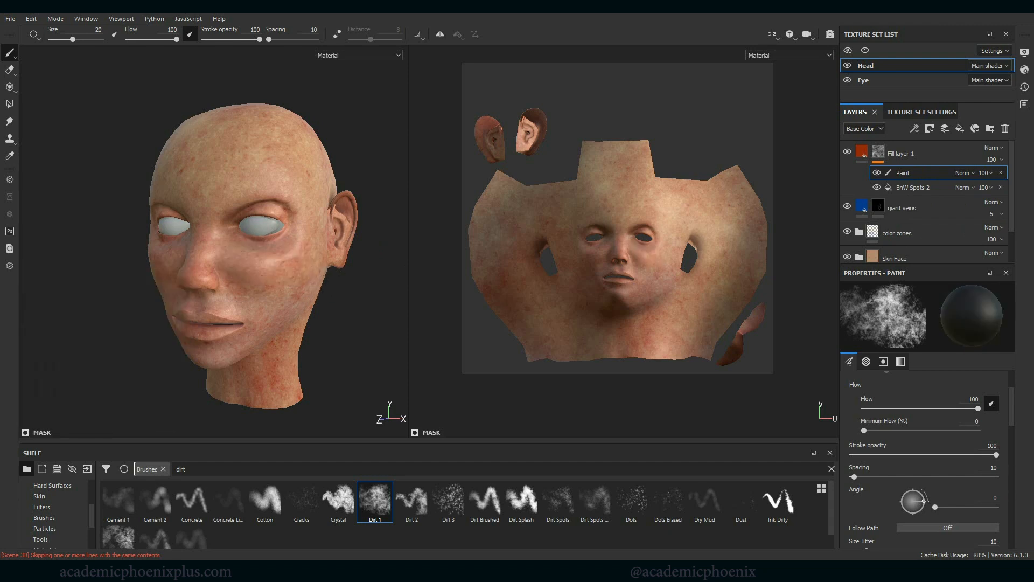
{"action": "left_click_drag", "start_coordinate": [1010, 401], "coordinate": [1008, 512]}
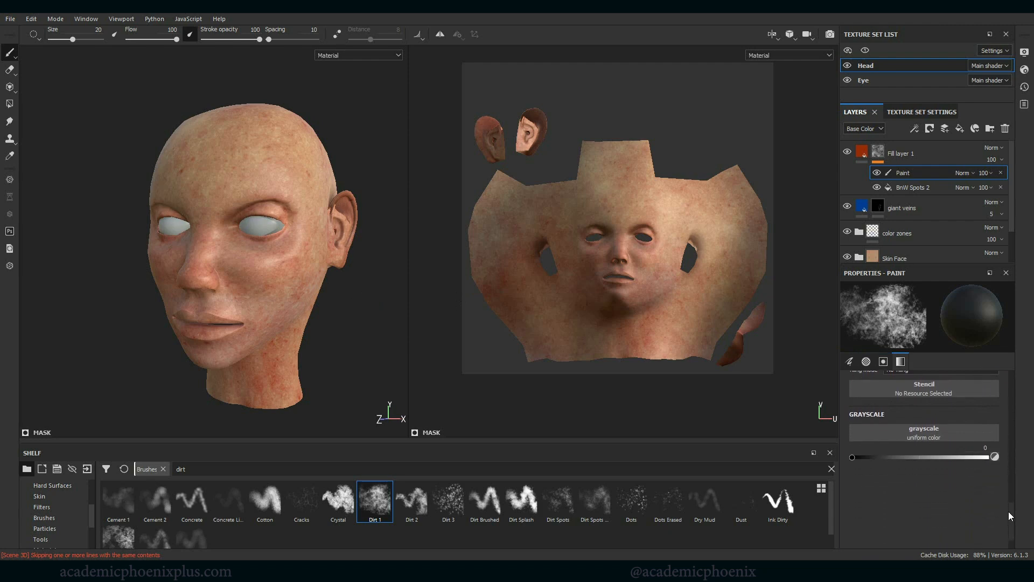
{"action": "key", "text": "x"}
{"action": "key", "text": "x"}
{"action": "key", "text": "x"}
{"action": "key", "text": "x"}
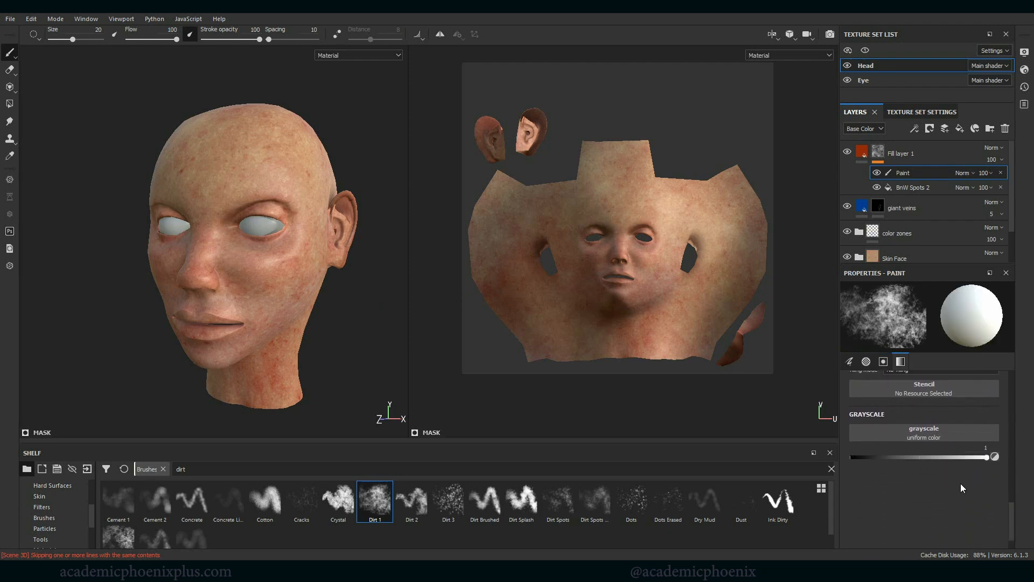
{"action": "key", "text": "x"}
{"action": "mouse_move", "coordinate": [222, 248]}
{"action": "left_mouse_down"}
{"action": "mouse_move", "coordinate": [297, 250]}
{"action": "mouse_move", "coordinate": [261, 260]}
{"action": "mouse_move", "coordinate": [296, 266]}
{"action": "left_mouse_up"}
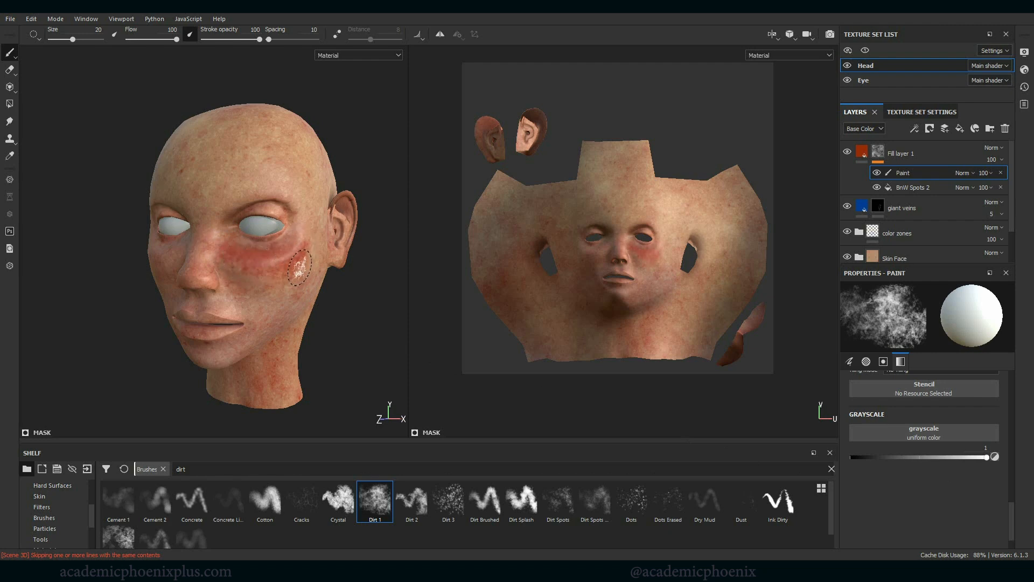
{"action": "key", "text": "ctrl+z"}
Switch the mask brush to black and paint out red spots across the forehead.
{"action": "key", "text": "x"}
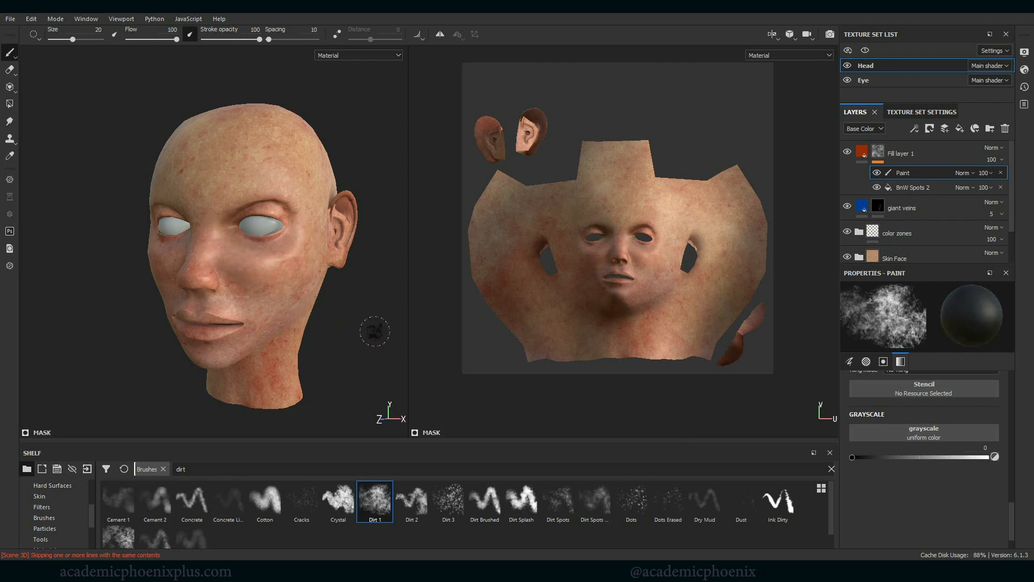
{"action": "left_click_drag", "start_coordinate": [364, 313], "coordinate": [337, 312], "text": "alt"}
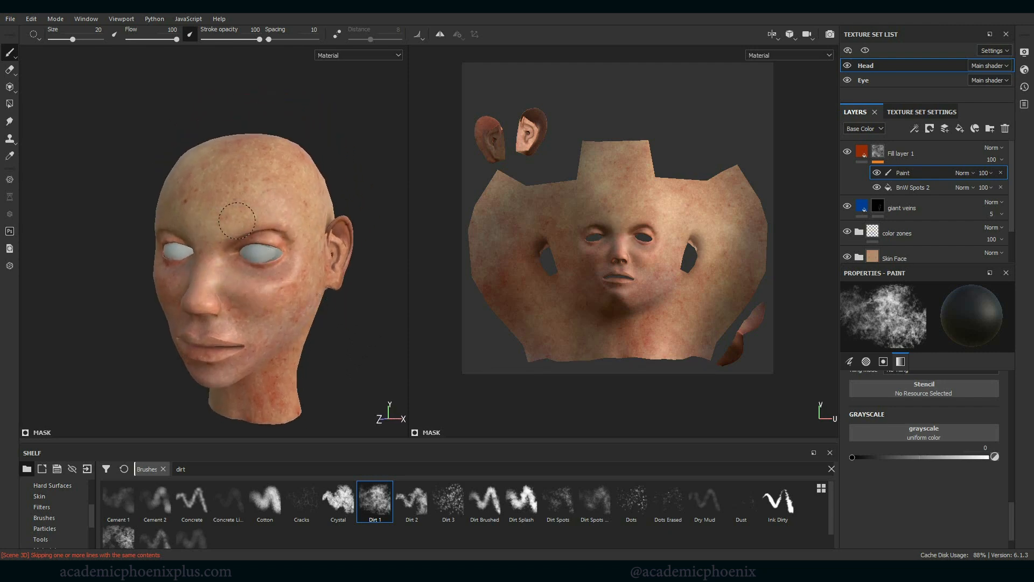
{"action": "mouse_move", "coordinate": [237, 221]}
{"action": "left_mouse_down"}
{"action": "mouse_move", "coordinate": [272, 165]}
{"action": "mouse_move", "coordinate": [247, 231]}
{"action": "mouse_move", "coordinate": [296, 226]}
{"action": "left_mouse_up"}
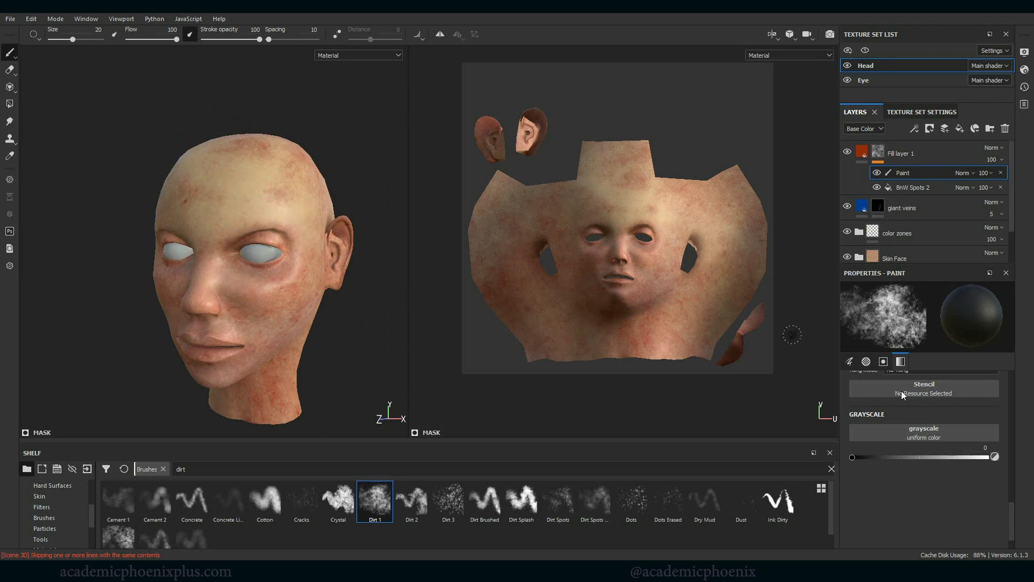
Set the brush's stroke opacity to 67 and paint out more spots on the forehead and face.
{"action": "left_click_drag", "start_coordinate": [1018, 509], "coordinate": [1016, 407]}
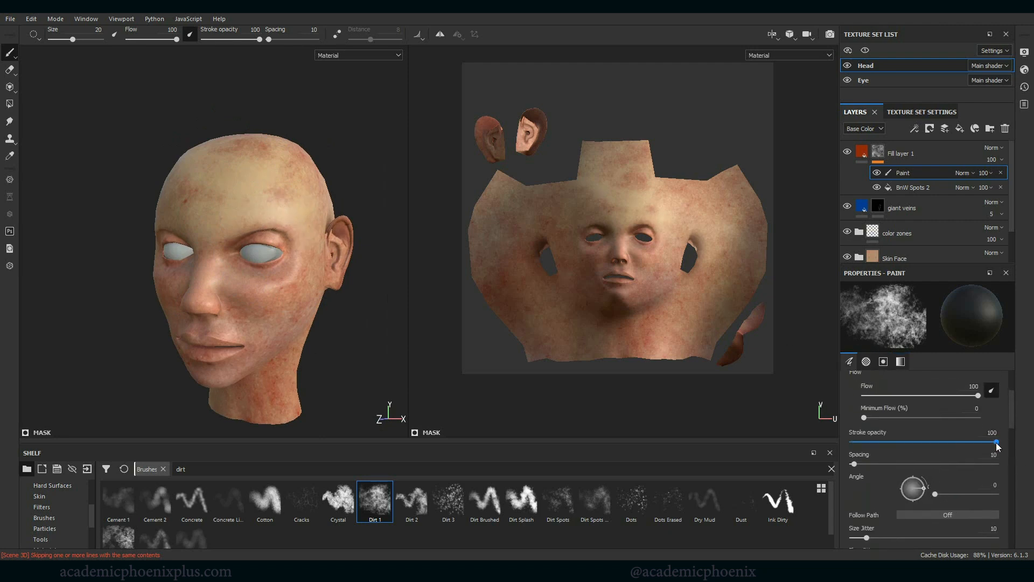
{"action": "left_click_drag", "start_coordinate": [992, 445], "coordinate": [952, 445]}
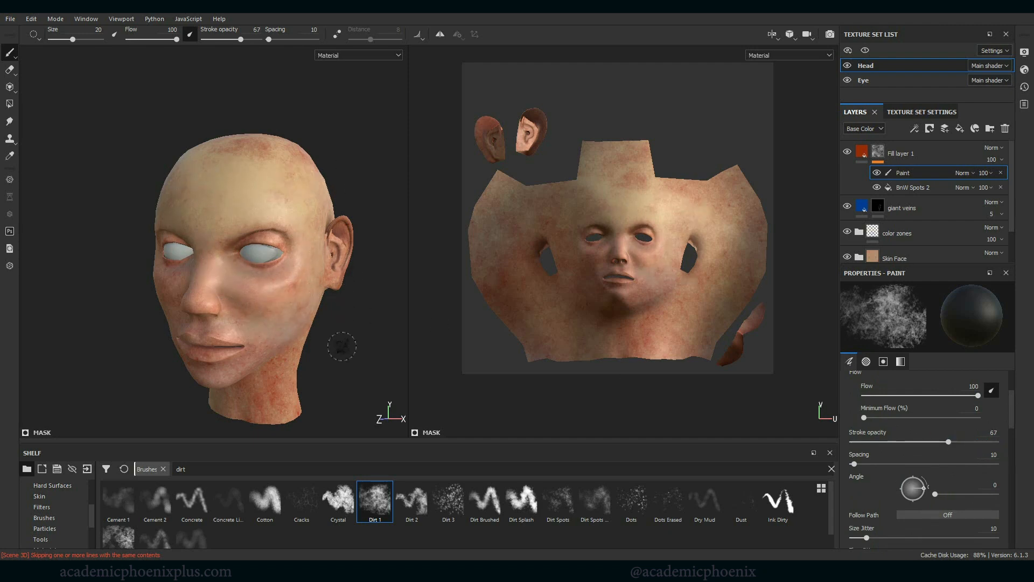
{"action": "left_click_drag", "start_coordinate": [341, 346], "coordinate": [228, 341], "text": "alt"}
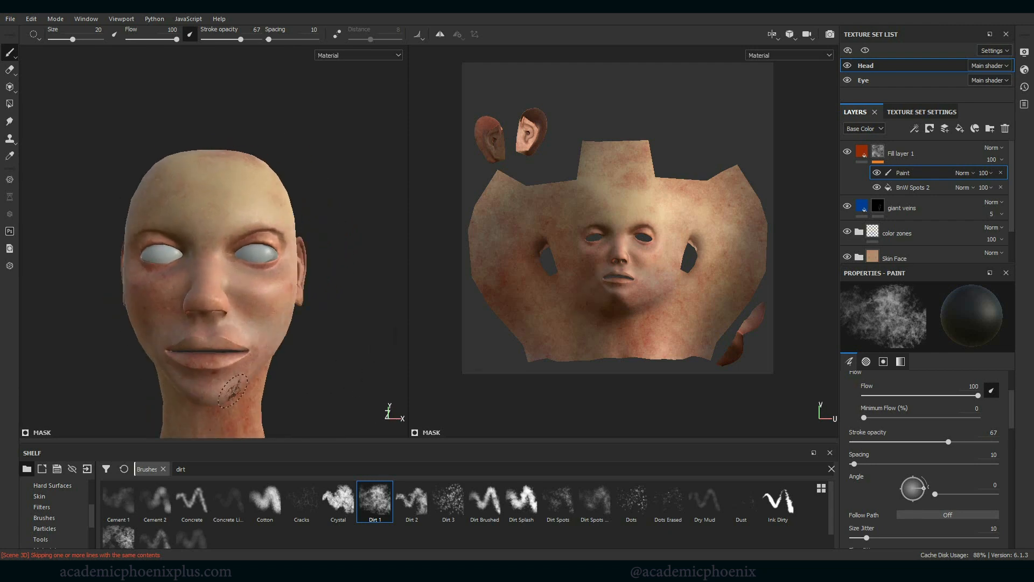
{"action": "left_click_drag", "start_coordinate": [232, 391], "coordinate": [282, 380], "text": "alt"}
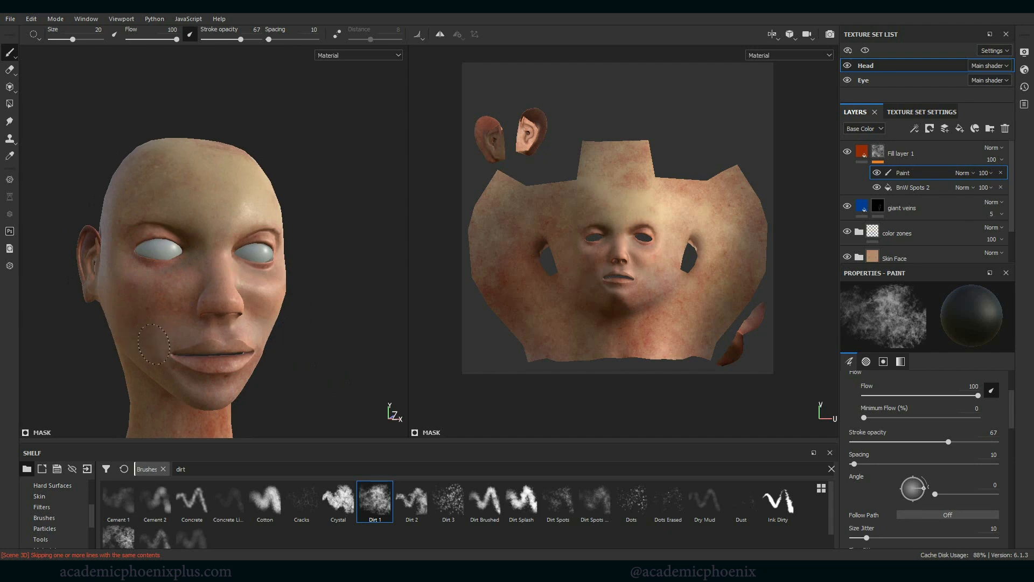
{"action": "left_click_drag", "start_coordinate": [304, 185], "coordinate": [303, 203], "text": "alt"}
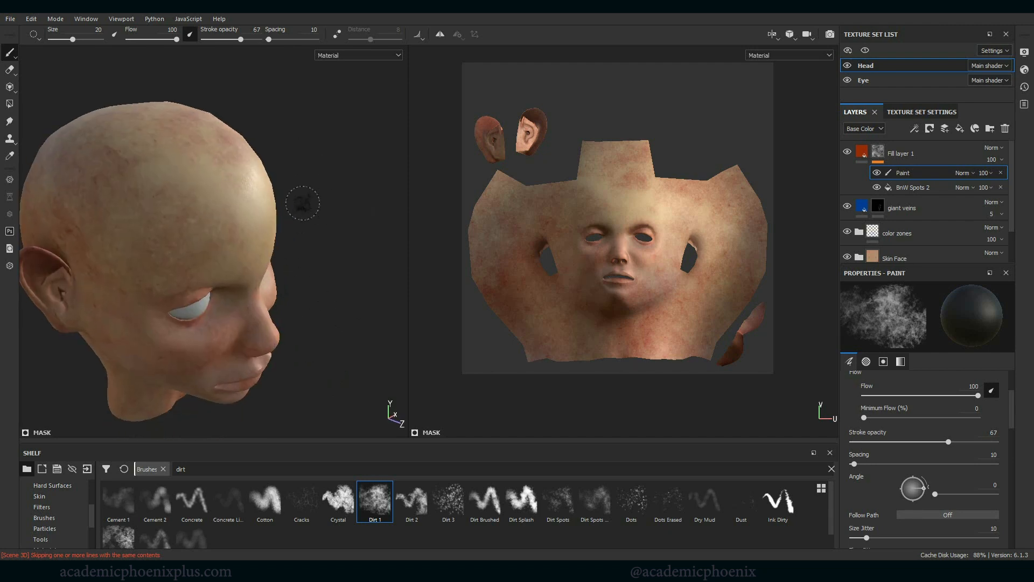
{"action": "left_click_drag", "start_coordinate": [56, 139], "coordinate": [124, 295], "text": "alt"}
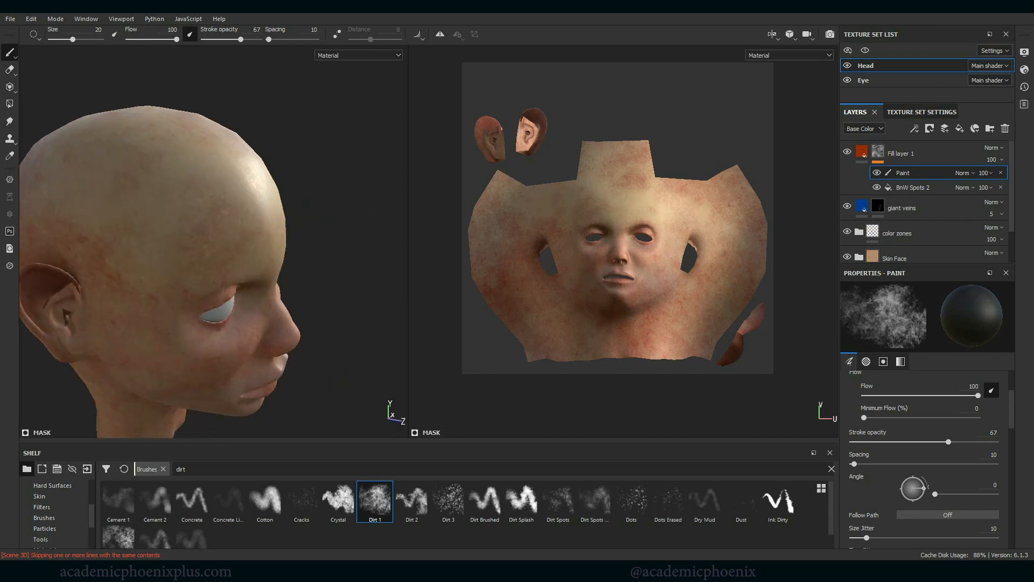
Enlarge the brush to about 50 and fade the spots behind the ear, over the side of the head and down the neck.
{"action": "left_click_drag", "start_coordinate": [345, 200], "coordinate": [365, 178], "text": "alt"}
{"action": "key", "text": "bracketright"}
{"action": "key", "text": "bracketright"}
{"action": "key", "text": "bracketright"}
{"action": "key", "text": "bracketright"}
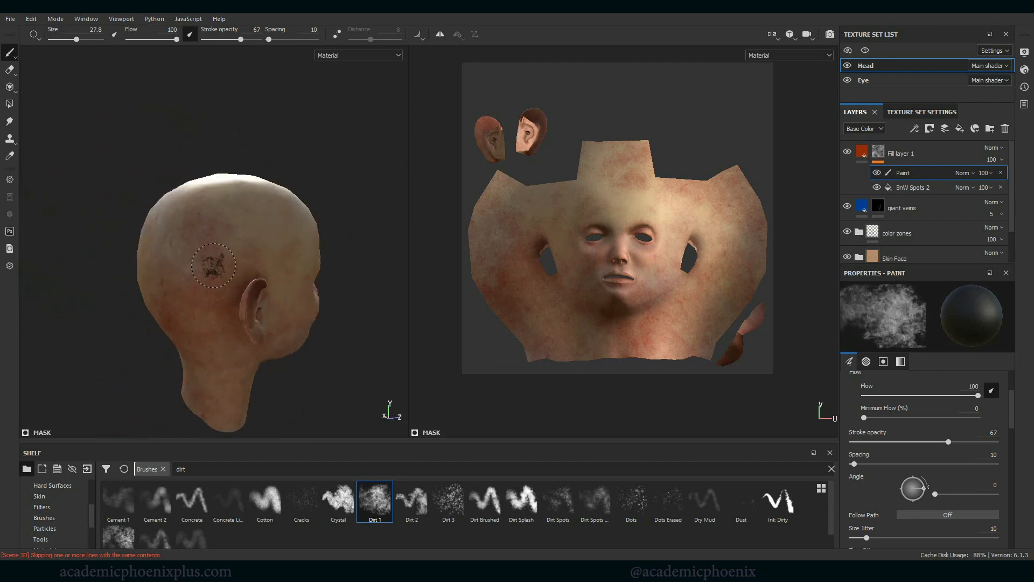
{"action": "mouse_move", "coordinate": [210, 258]}
{"action": "left_mouse_down"}
{"action": "mouse_move", "coordinate": [206, 275]}
{"action": "mouse_move", "coordinate": [208, 249]}
{"action": "mouse_move", "coordinate": [181, 314]}
{"action": "left_mouse_up"}
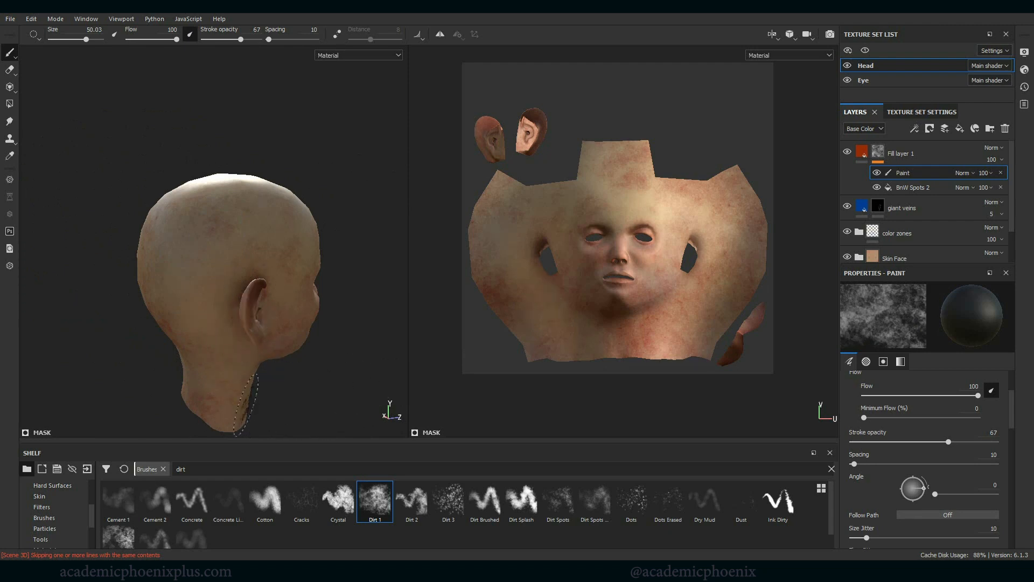
Paint out the red spots around the front of the neck and toward the back of the head.
{"action": "left_click_drag", "start_coordinate": [334, 381], "coordinate": [172, 186], "text": "alt"}
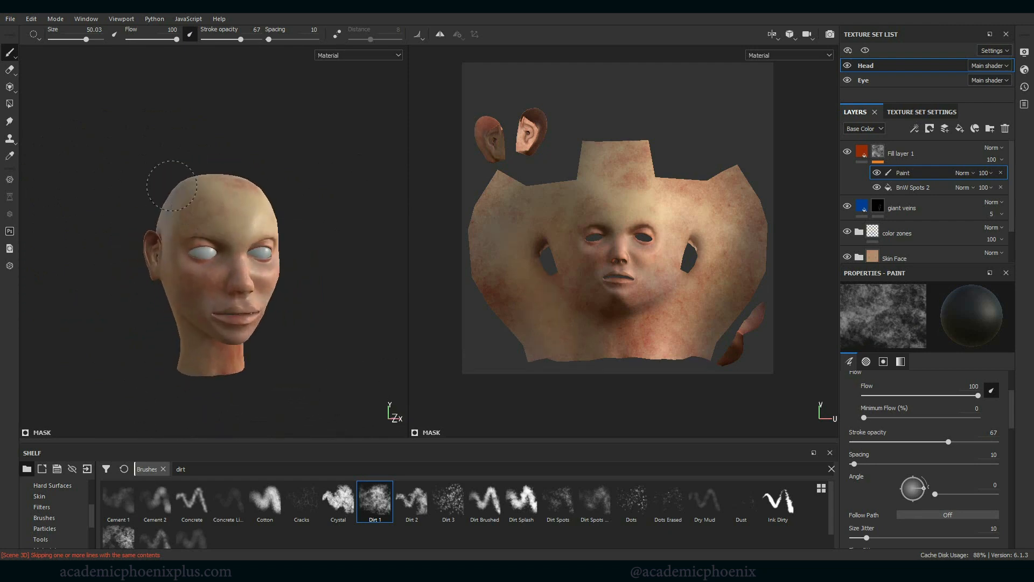
{"action": "mouse_move", "coordinate": [347, 260]}
{"action": "left_mouse_down", "text": "alt"}
{"action": "mouse_move", "coordinate": [270, 275]}
{"action": "mouse_move", "coordinate": [327, 328]}
{"action": "mouse_move", "coordinate": [279, 343]}
{"action": "left_mouse_up", "text": "alt"}
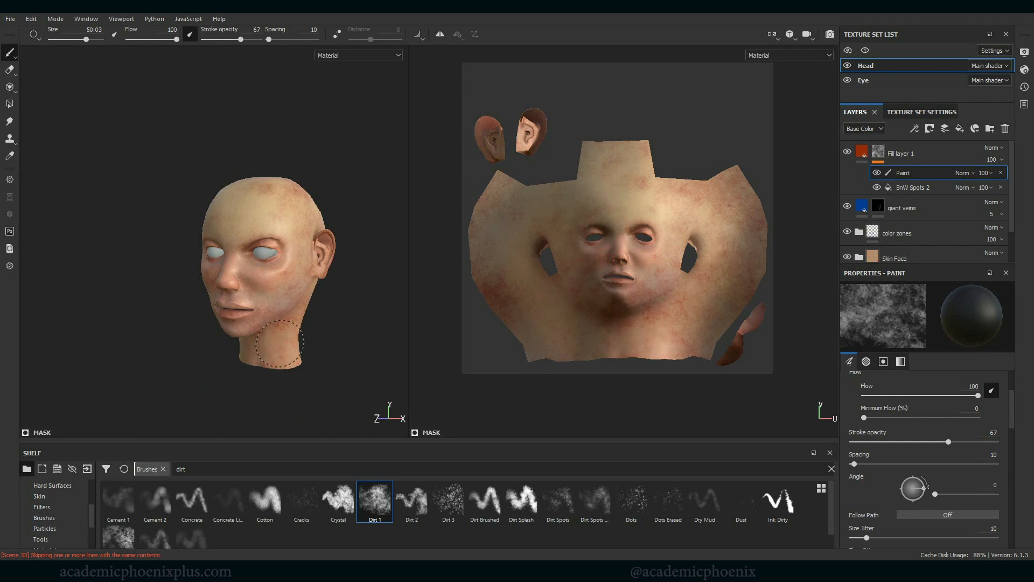
{"action": "right_click_drag", "start_coordinate": [309, 347], "coordinate": [332, 344], "text": "alt"}
{"action": "left_click_drag", "start_coordinate": [331, 343], "coordinate": [345, 354], "text": "alt"}
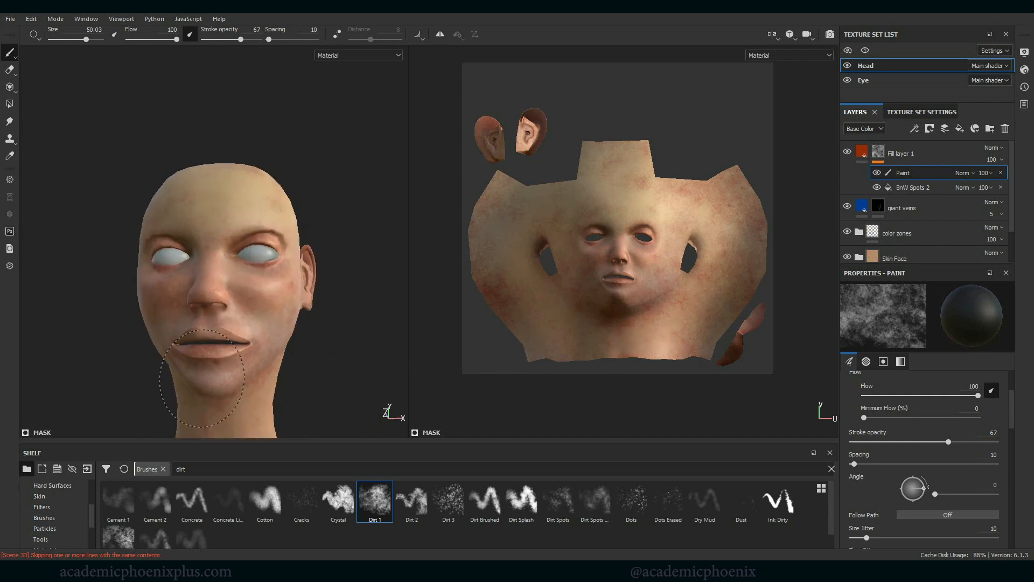
{"action": "left_click_drag", "start_coordinate": [202, 377], "coordinate": [241, 344], "text": "alt"}
{"action": "left_click", "coordinate": [241, 343]}
{"action": "left_click", "coordinate": [299, 348]}
{"action": "mouse_move", "coordinate": [383, 339]}
{"action": "left_mouse_down", "text": "alt"}
{"action": "mouse_move", "coordinate": [299, 348]}
{"action": "mouse_move", "coordinate": [353, 296]}
{"action": "mouse_move", "coordinate": [335, 231]}
{"action": "mouse_move", "coordinate": [254, 300]}
{"action": "mouse_move", "coordinate": [380, 239]}
{"action": "left_mouse_up", "text": "alt"}
{"action": "left_click", "coordinate": [353, 296]}
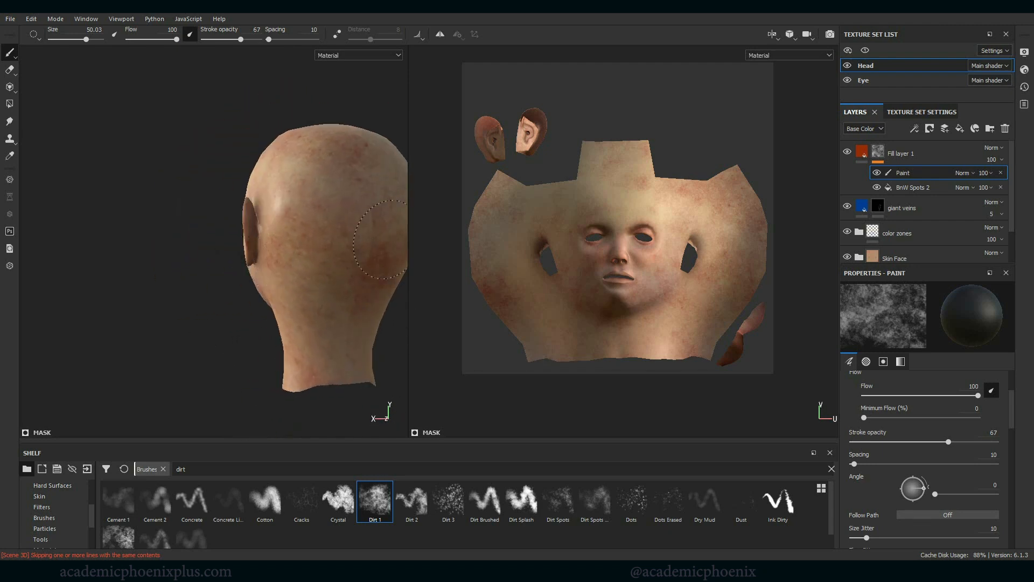
Fade the remaining red spots on the back and sides of the head, checking it from all around.
{"action": "mouse_move", "coordinate": [173, 380]}
{"action": "left_mouse_down", "text": "alt"}
{"action": "mouse_move", "coordinate": [307, 291]}
{"action": "mouse_move", "coordinate": [225, 203]}
{"action": "left_mouse_up", "text": "alt"}
{"action": "left_click_drag", "start_coordinate": [334, 324], "coordinate": [399, 310], "text": "alt"}
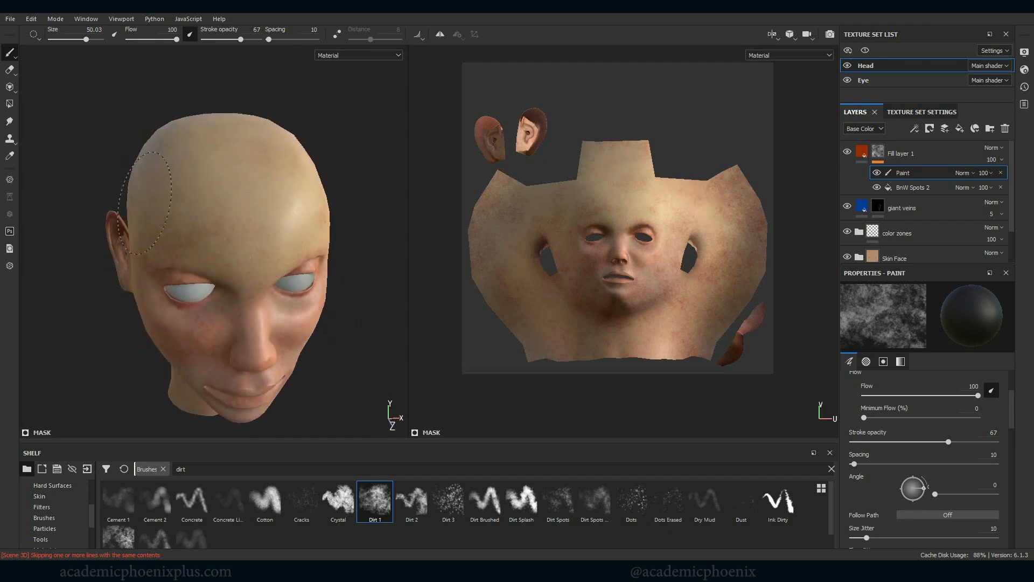
{"action": "left_click_drag", "start_coordinate": [177, 232], "coordinate": [258, 216], "text": "alt"}
{"action": "left_click_drag", "start_coordinate": [136, 308], "coordinate": [173, 251], "text": "alt"}
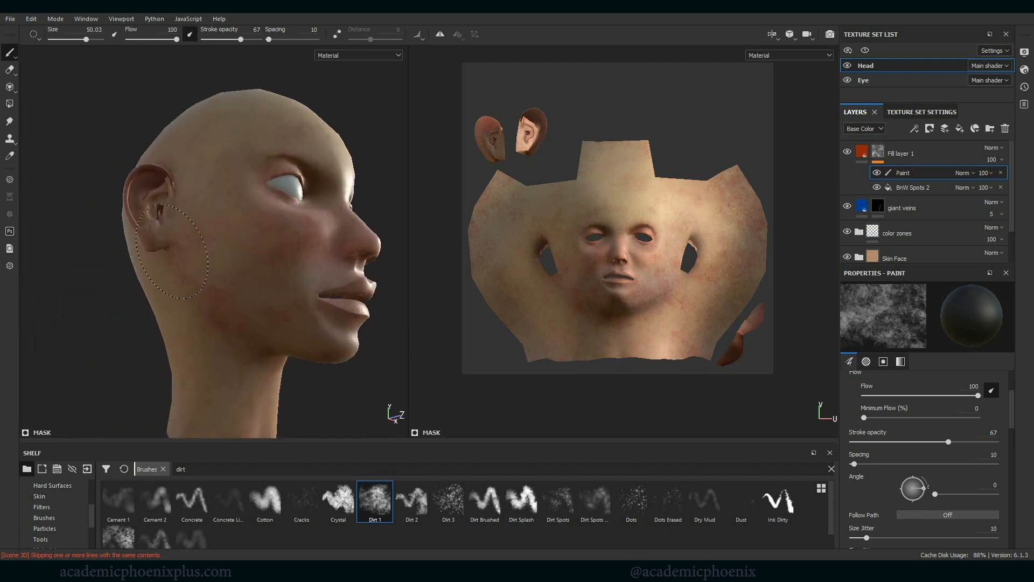
{"action": "left_click_drag", "start_coordinate": [387, 390], "coordinate": [243, 279], "text": "alt"}
{"action": "left_click_drag", "start_coordinate": [288, 347], "coordinate": [289, 357], "text": "alt"}
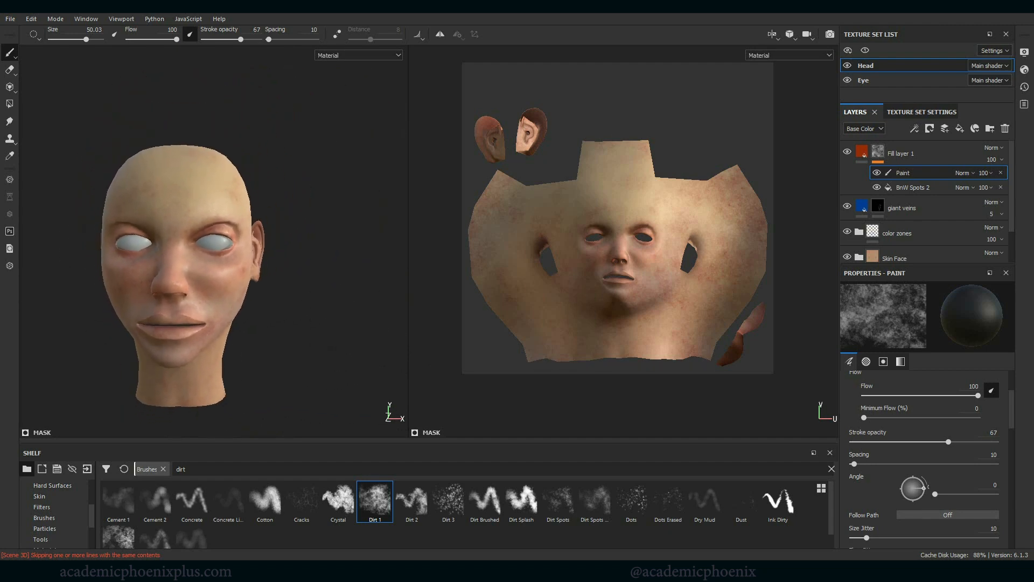
{"action": "mouse_move", "coordinate": [361, 332]}
{"action": "left_mouse_down", "text": "alt"}
{"action": "mouse_move", "coordinate": [282, 321]}
{"action": "mouse_move", "coordinate": [345, 307]}
{"action": "mouse_move", "coordinate": [214, 341]}
{"action": "left_mouse_up", "text": "alt"}
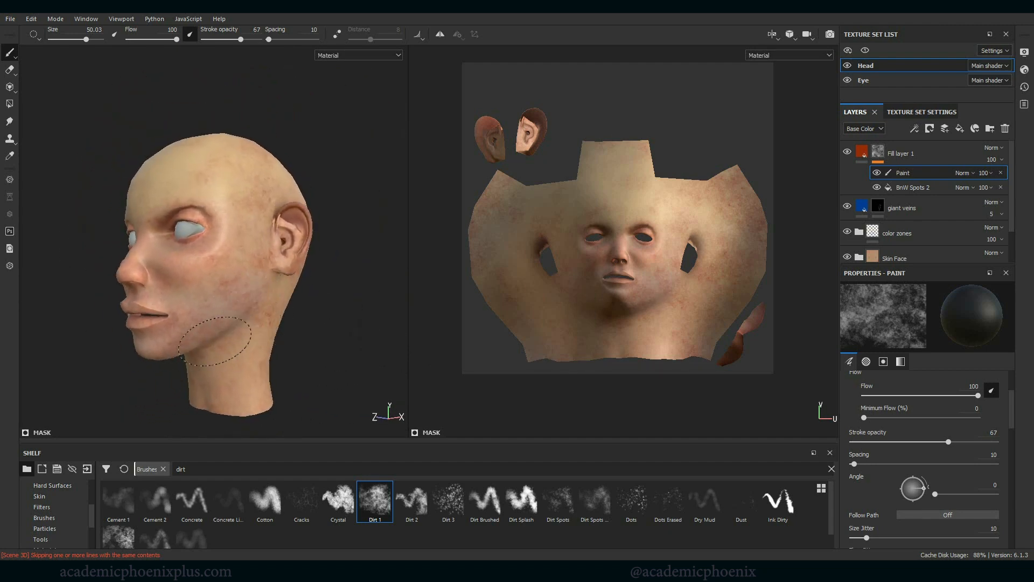
{"action": "left_click_drag", "start_coordinate": [365, 353], "coordinate": [372, 328], "text": "alt"}
Set the red fill layer's opacity to 64.
{"action": "left_click", "coordinate": [922, 156]}
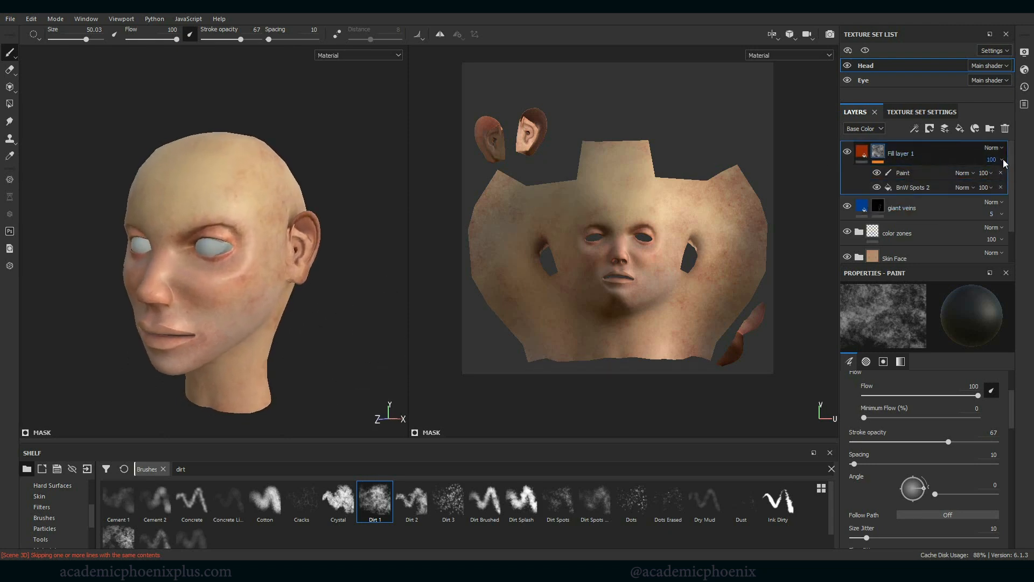
{"action": "left_click", "coordinate": [993, 160]}
{"action": "left_click_drag", "start_coordinate": [1024, 182], "coordinate": [1015, 184]}
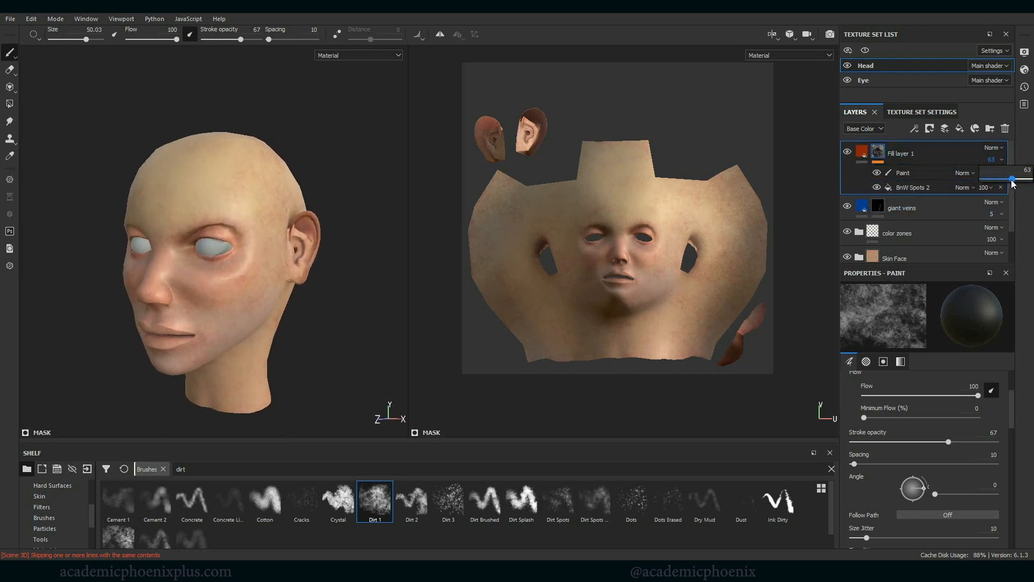
{"action": "left_click_drag", "start_coordinate": [317, 343], "coordinate": [308, 340], "text": "alt"}
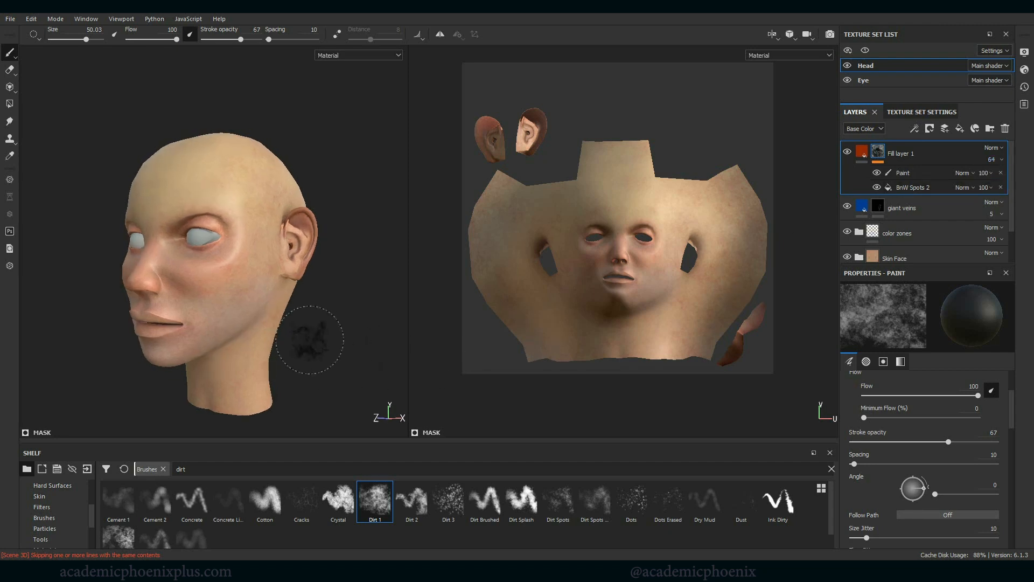
Select the Paint effect in the red fill layer's mask and swap the brush's grayscale value.
{"action": "right_click_drag", "start_coordinate": [308, 341], "coordinate": [337, 345], "text": "alt"}
{"action": "middle_click_drag", "start_coordinate": [337, 345], "coordinate": [323, 358], "text": "alt"}
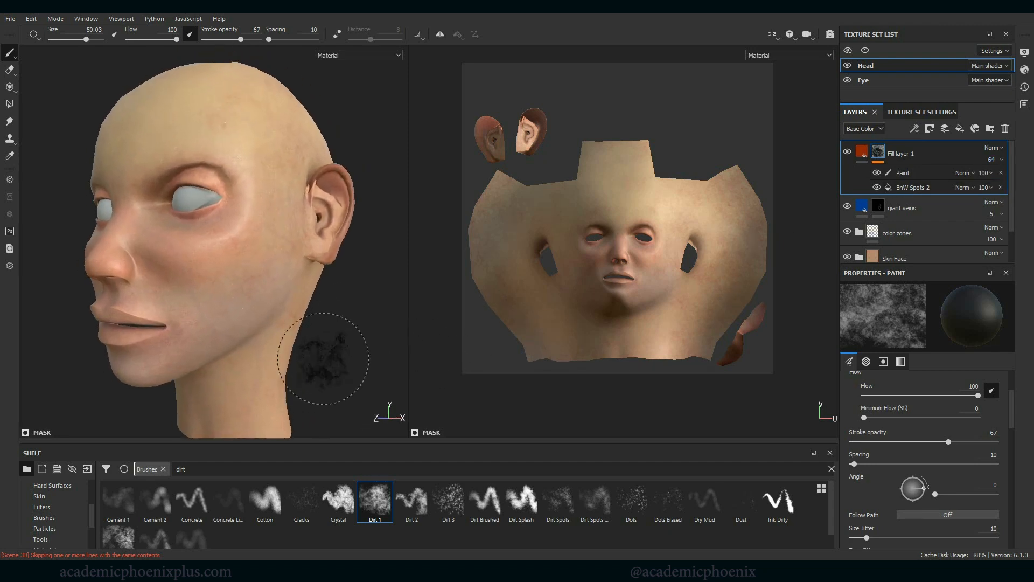
{"action": "mouse_move", "coordinate": [315, 327]}
{"action": "left_mouse_down", "text": "alt"}
{"action": "mouse_move", "coordinate": [383, 326]}
{"action": "mouse_move", "coordinate": [280, 325]}
{"action": "mouse_move", "coordinate": [443, 339]}
{"action": "left_mouse_up", "text": "alt"}
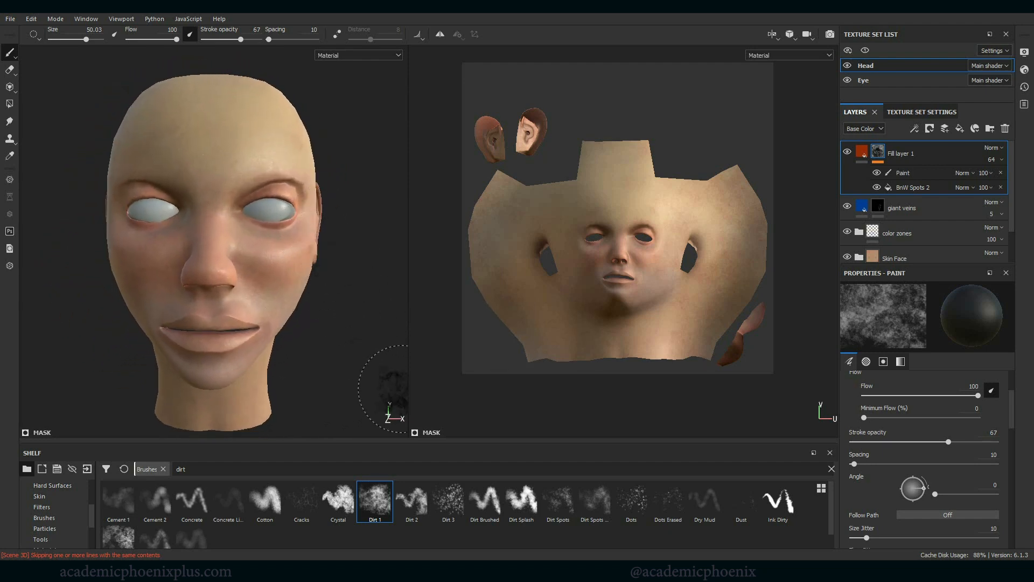
{"action": "mouse_move", "coordinate": [323, 203]}
{"action": "left_mouse_down", "text": "alt"}
{"action": "mouse_move", "coordinate": [277, 127]}
{"action": "mouse_move", "coordinate": [349, 227]}
{"action": "left_mouse_up", "text": "alt"}
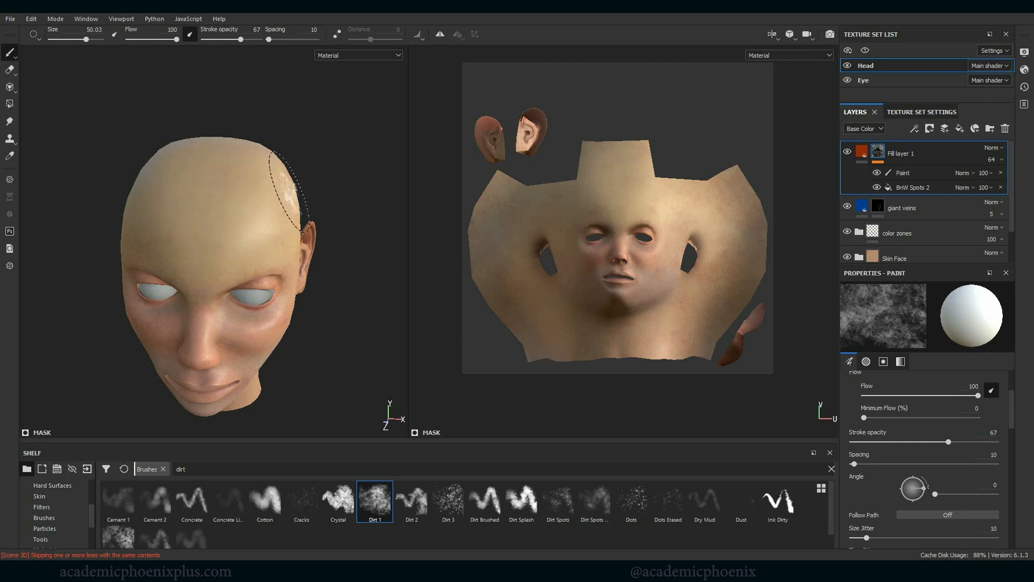
{"action": "left_click_drag", "start_coordinate": [358, 315], "coordinate": [315, 300], "text": "alt"}
{"action": "left_click", "coordinate": [898, 175]}
{"action": "key", "text": "x"}
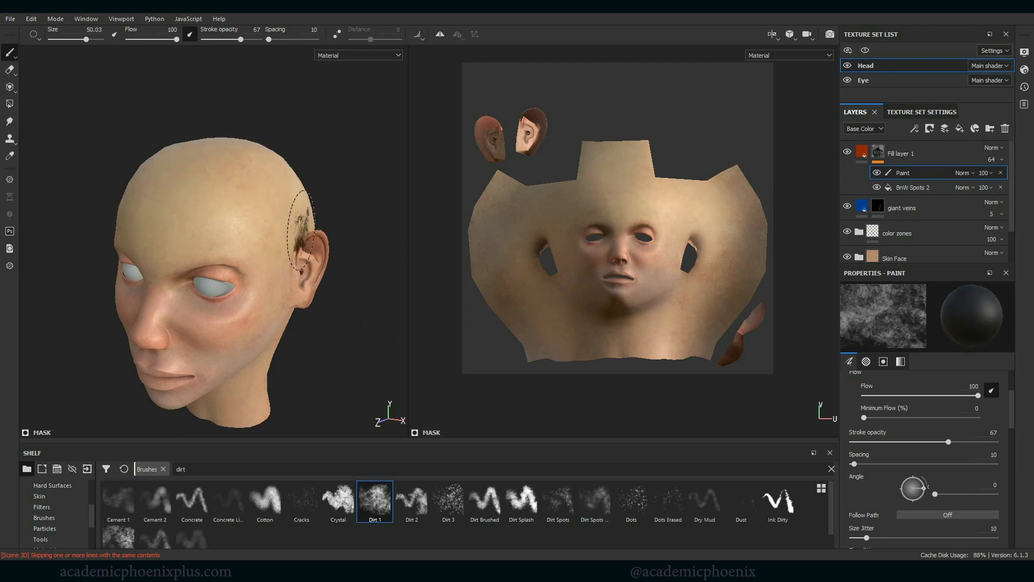
Examine the softened red blotches on the forehead, nose, cheeks, ear and neck from the front and side.
{"action": "left_click_drag", "start_coordinate": [382, 357], "coordinate": [305, 275], "text": "alt"}
{"action": "middle_click_drag", "start_coordinate": [308, 277], "coordinate": [330, 227], "text": "alt"}
{"action": "right_click_drag", "start_coordinate": [338, 230], "coordinate": [443, 232], "text": "alt"}
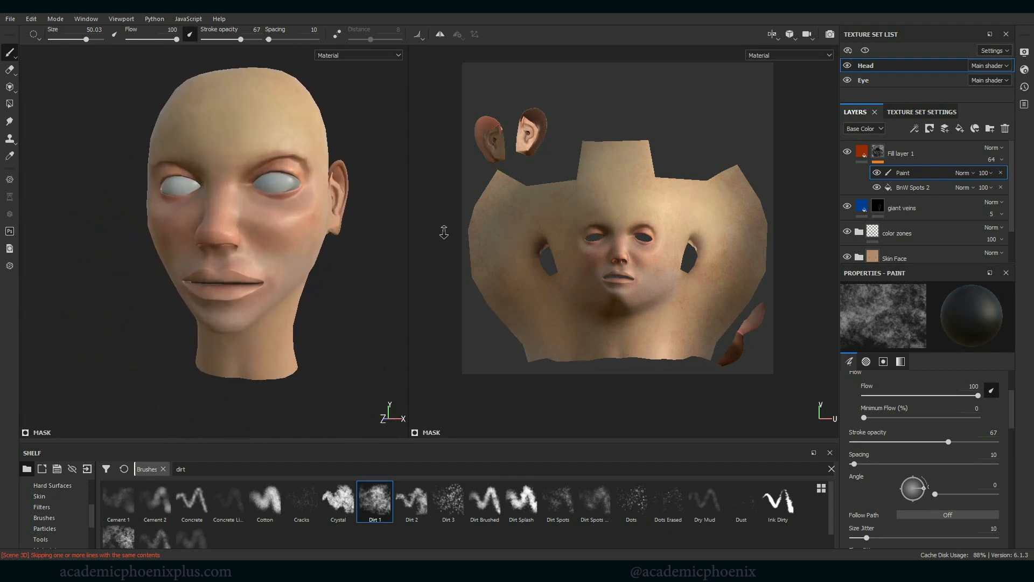
{"action": "middle_click_drag", "start_coordinate": [356, 253], "coordinate": [348, 271], "text": "alt"}
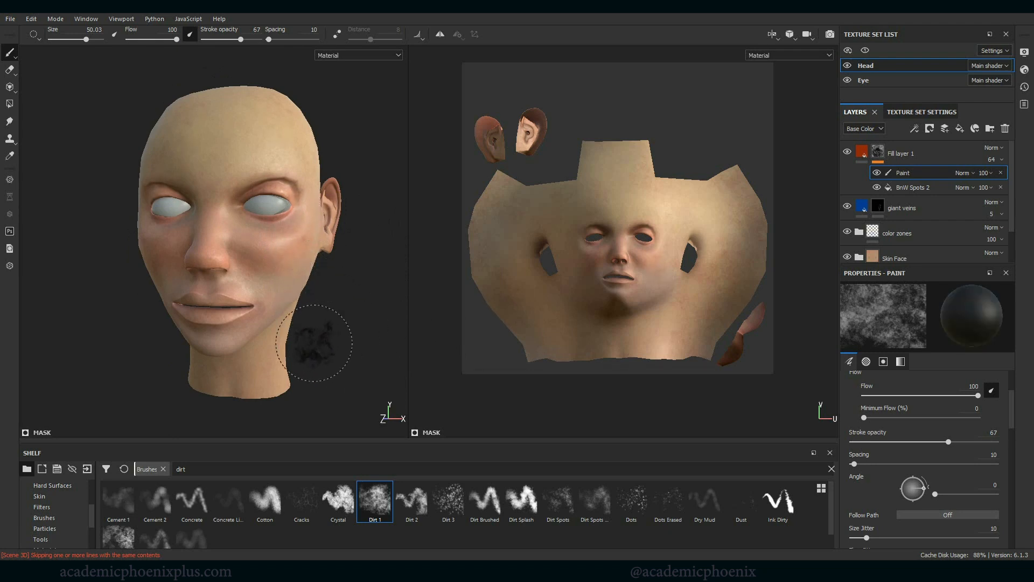
{"action": "left_click_drag", "start_coordinate": [324, 339], "coordinate": [401, 337], "text": "alt"}
{"action": "mouse_move", "coordinate": [218, 250]}
{"action": "left_mouse_down", "text": "alt"}
{"action": "mouse_move", "coordinate": [231, 323]}
{"action": "mouse_move", "coordinate": [316, 282]}
{"action": "mouse_move", "coordinate": [359, 327]}
{"action": "mouse_move", "coordinate": [341, 330]}
{"action": "mouse_move", "coordinate": [232, 254]}
{"action": "left_mouse_up", "text": "alt"}
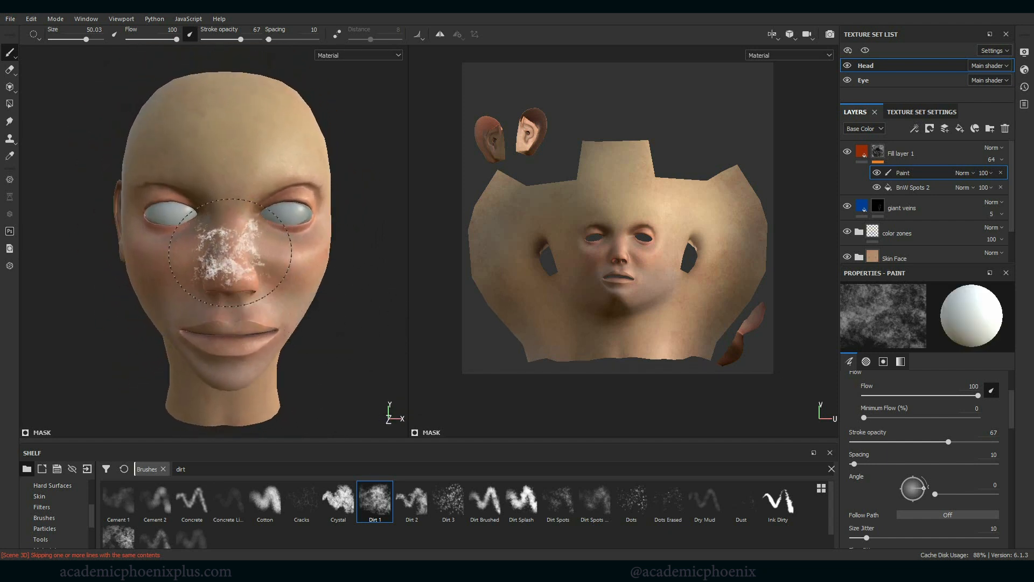
{"action": "mouse_move", "coordinate": [359, 306]}
{"action": "left_mouse_down", "text": "alt"}
{"action": "mouse_move", "coordinate": [339, 310]}
{"action": "mouse_move", "coordinate": [280, 250]}
{"action": "left_mouse_up", "text": "alt"}
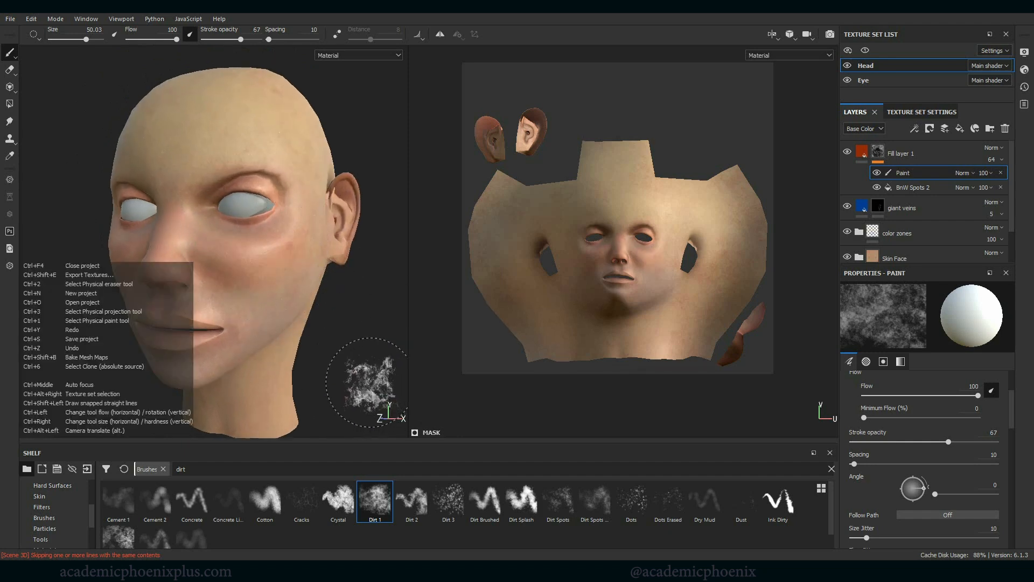
{"action": "left_click_drag", "start_coordinate": [357, 385], "coordinate": [283, 309], "text": "alt"}
{"action": "middle_click_drag", "start_coordinate": [301, 294], "coordinate": [317, 273], "text": "alt"}
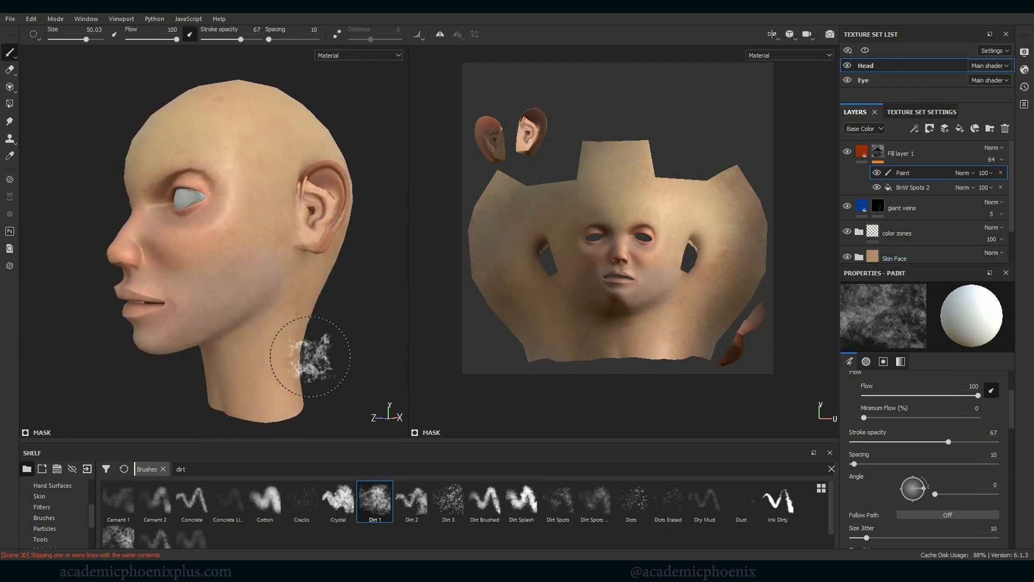
Rename the red fill layer as "sun damange".
{"action": "left_click_drag", "start_coordinate": [317, 358], "coordinate": [358, 358], "text": "alt"}
{"action": "left_click", "coordinate": [905, 155]}
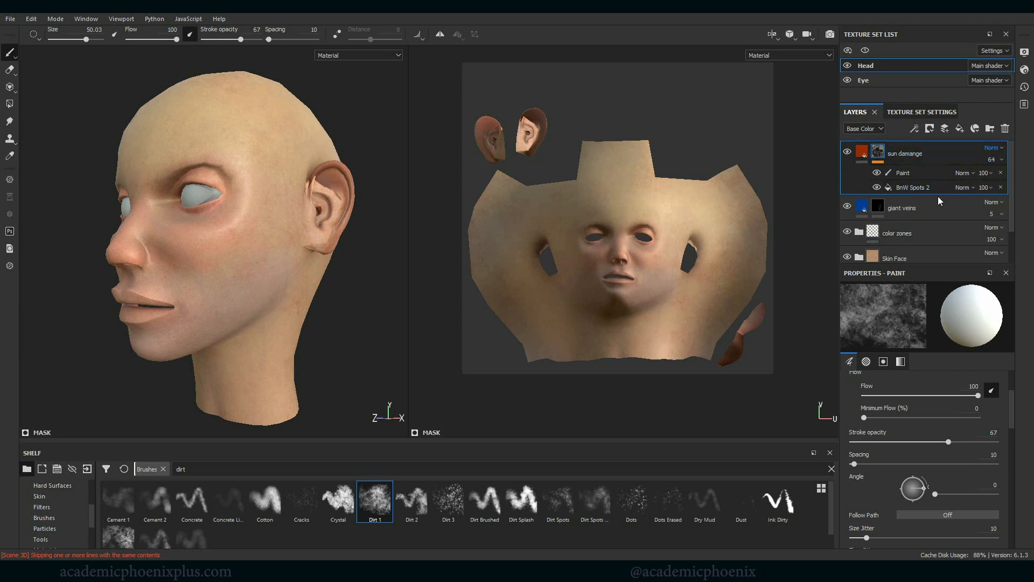
{"action": "left_click_drag", "start_coordinate": [334, 351], "coordinate": [350, 370], "text": "alt"}
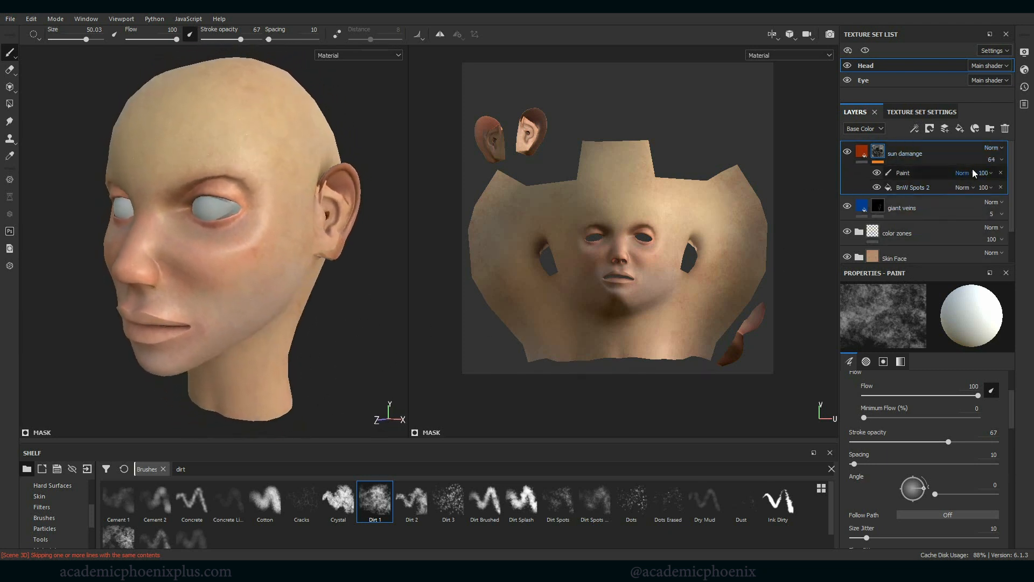
Add a fill layer above sun damange and disable its height, roughness, metallic and normal channels, leaving only color.
{"action": "left_click", "coordinate": [961, 128]}
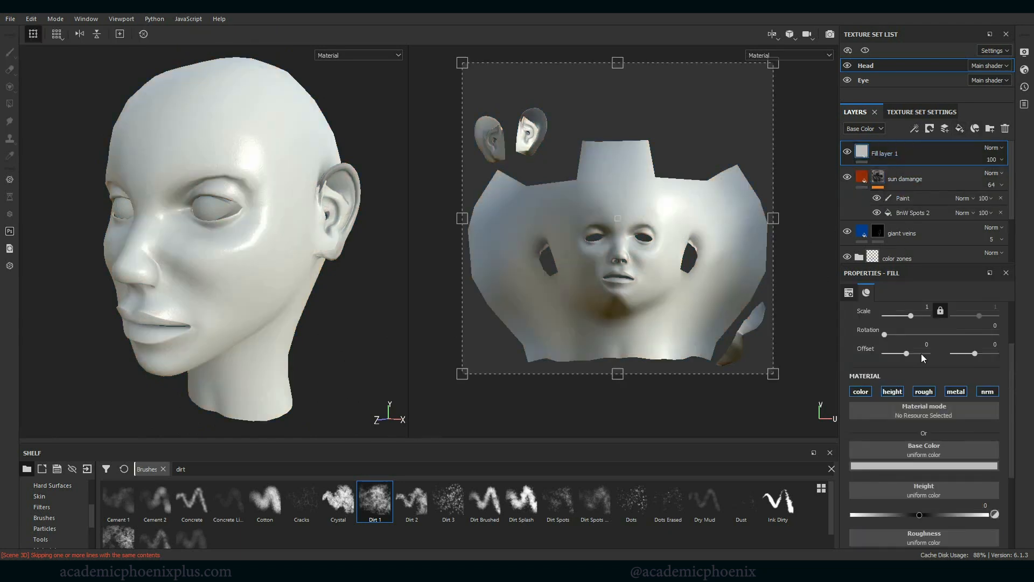
{"action": "left_click", "coordinate": [892, 392]}
{"action": "left_click", "coordinate": [924, 391]}
{"action": "left_click", "coordinate": [956, 391]}
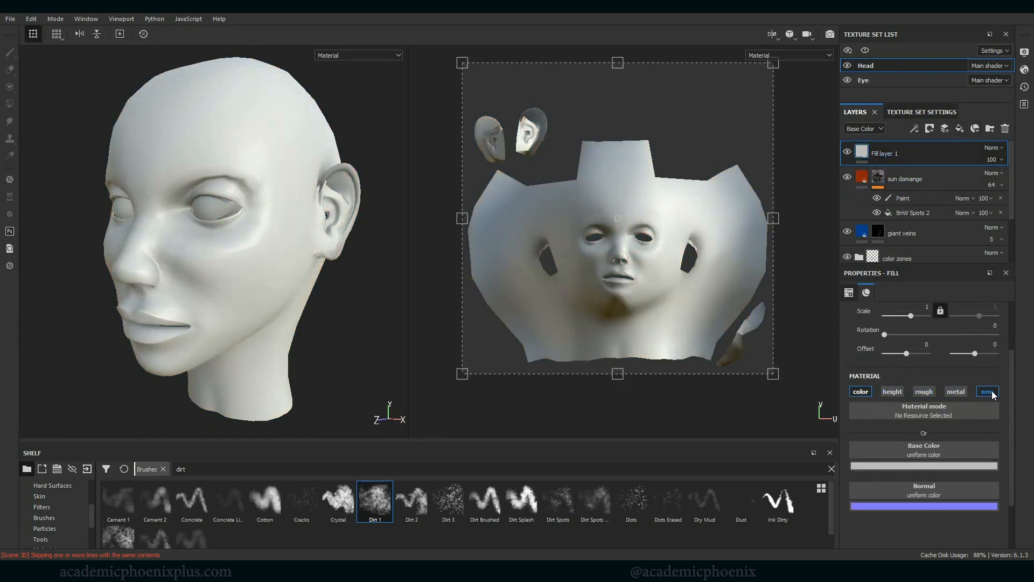
{"action": "left_click", "coordinate": [987, 391]}
Set the new fill layer's base color to a dark blue with RGB 0.000, 0.060, 0.147.
{"action": "left_click", "coordinate": [883, 465]}
{"action": "left_click", "coordinate": [965, 385]}
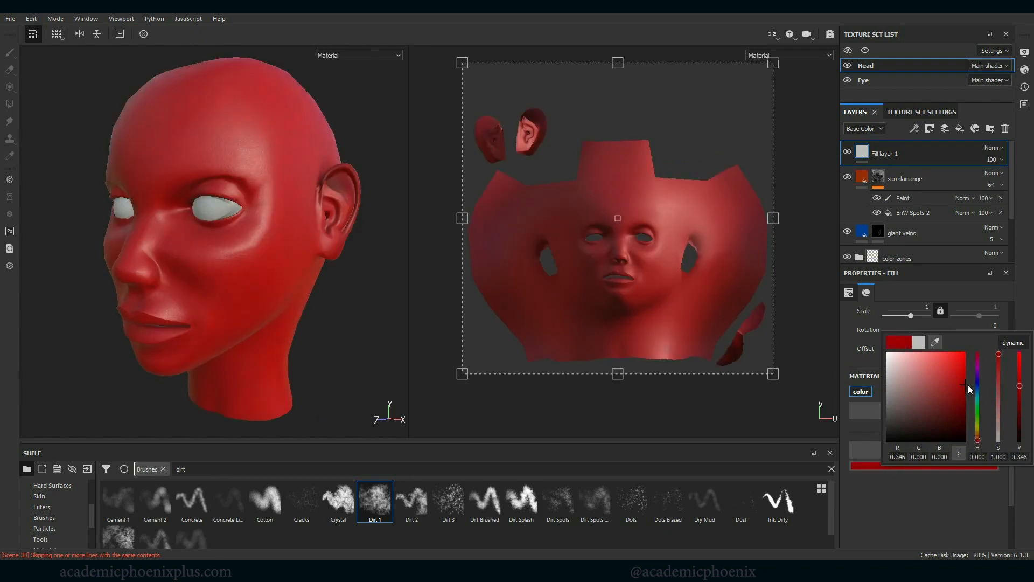
{"action": "left_click", "coordinate": [978, 388]}
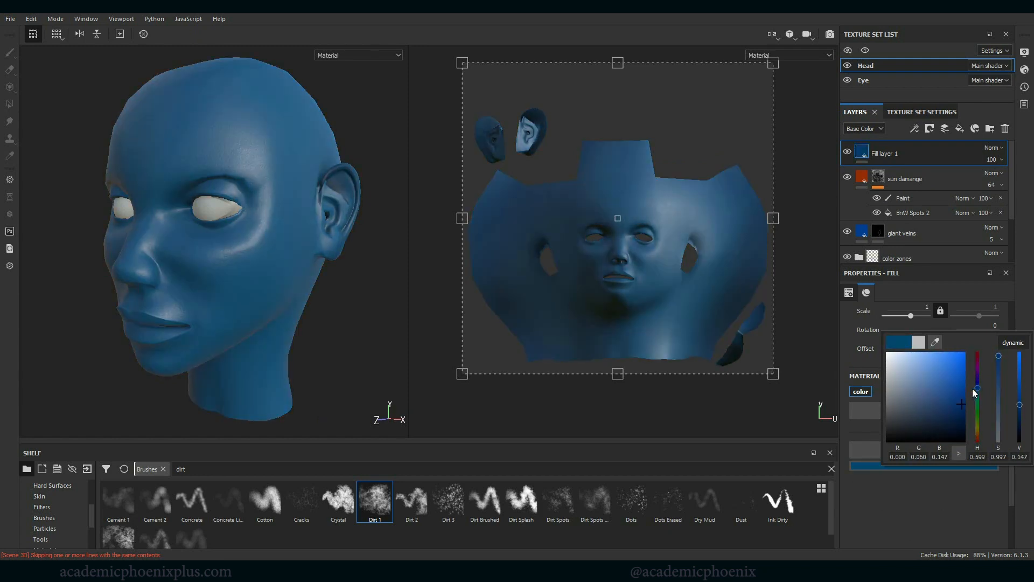
{"action": "left_click", "coordinate": [375, 361]}
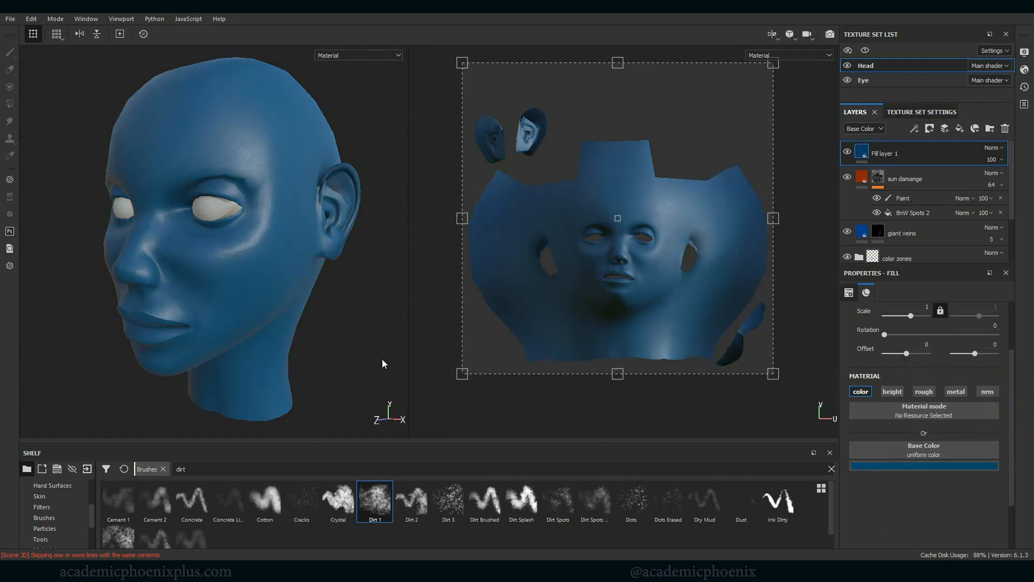
Give the blue fill layer a black mask and add a fill to it using the BnW Spots 2 texture.
{"action": "right_click", "coordinate": [866, 152]}
{"action": "left_click", "coordinate": [907, 167]}
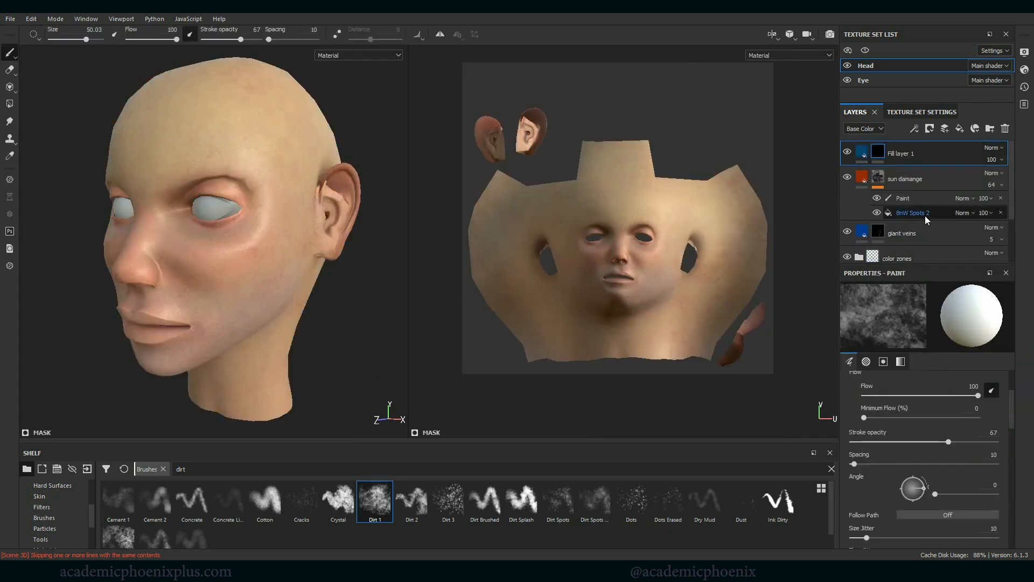
{"action": "right_click", "coordinate": [886, 154]}
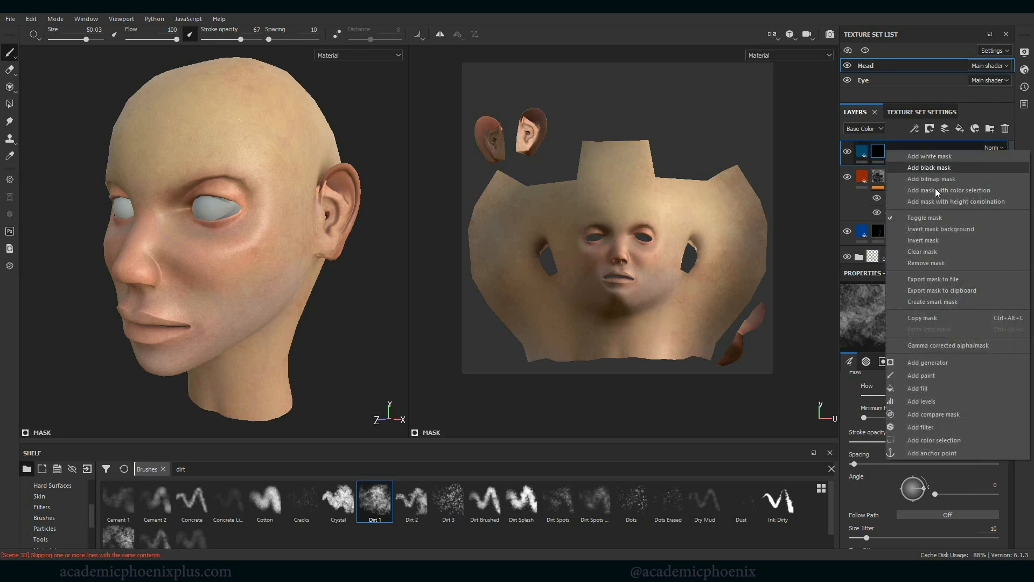
{"action": "left_click", "coordinate": [937, 390]}
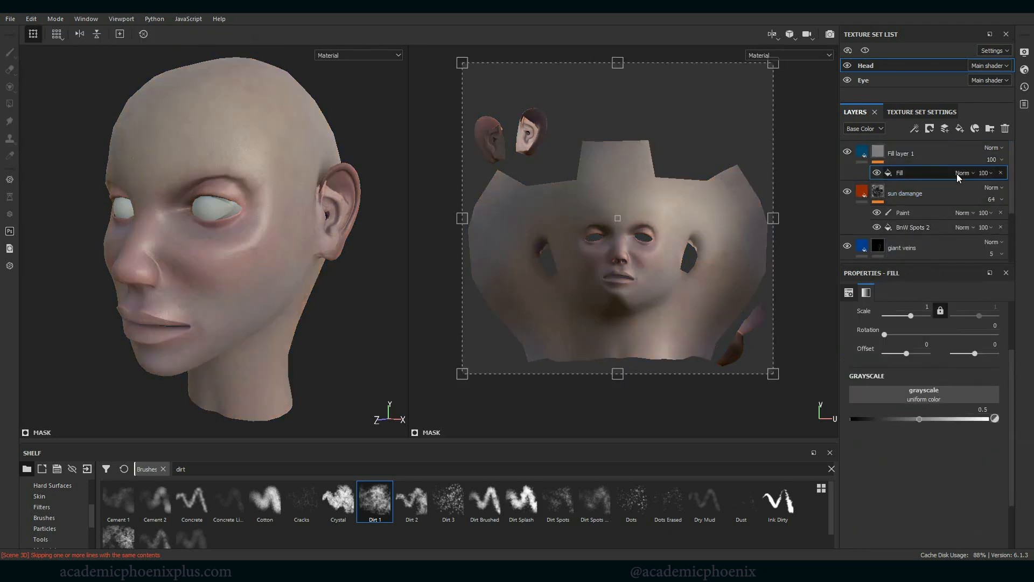
{"action": "left_click", "coordinate": [924, 396]}
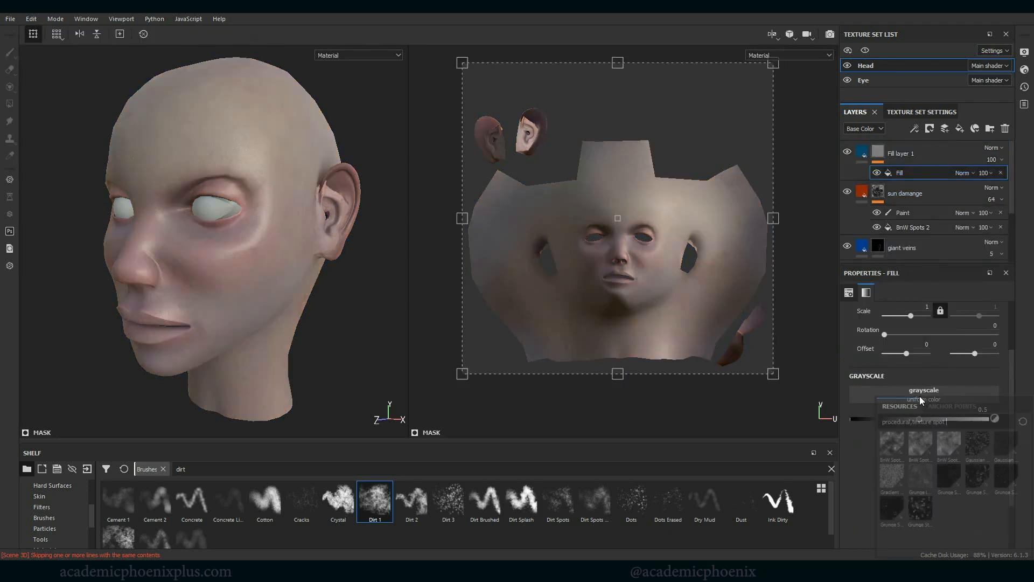
{"action": "left_click", "coordinate": [923, 451]}
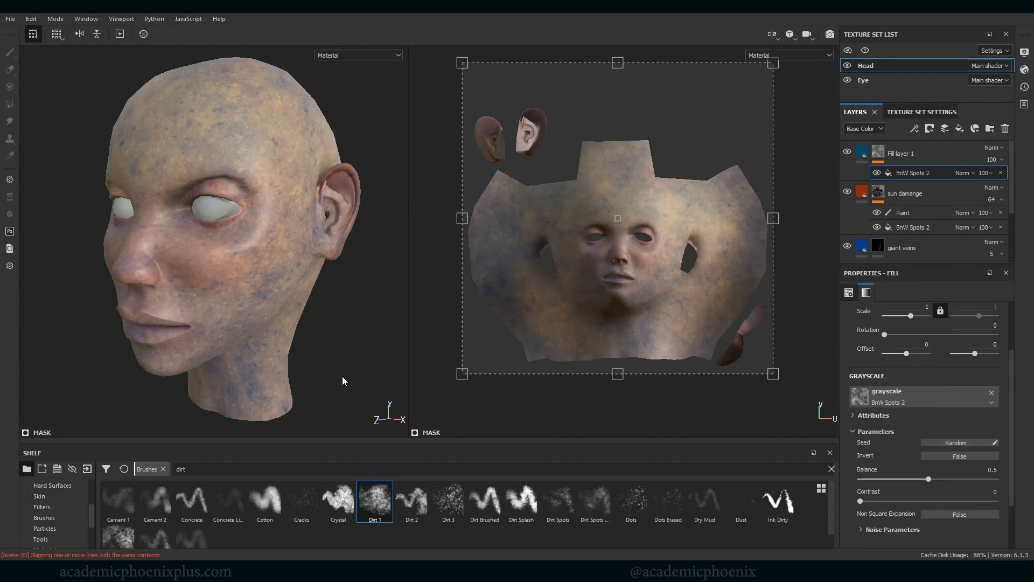
Set the UV scale of the blue layer's BnW Spots 2 mask fill to 20.
{"action": "left_click_drag", "start_coordinate": [1007, 457], "coordinate": [1016, 414]}
{"action": "left_click_drag", "start_coordinate": [912, 394], "coordinate": [916, 393]}
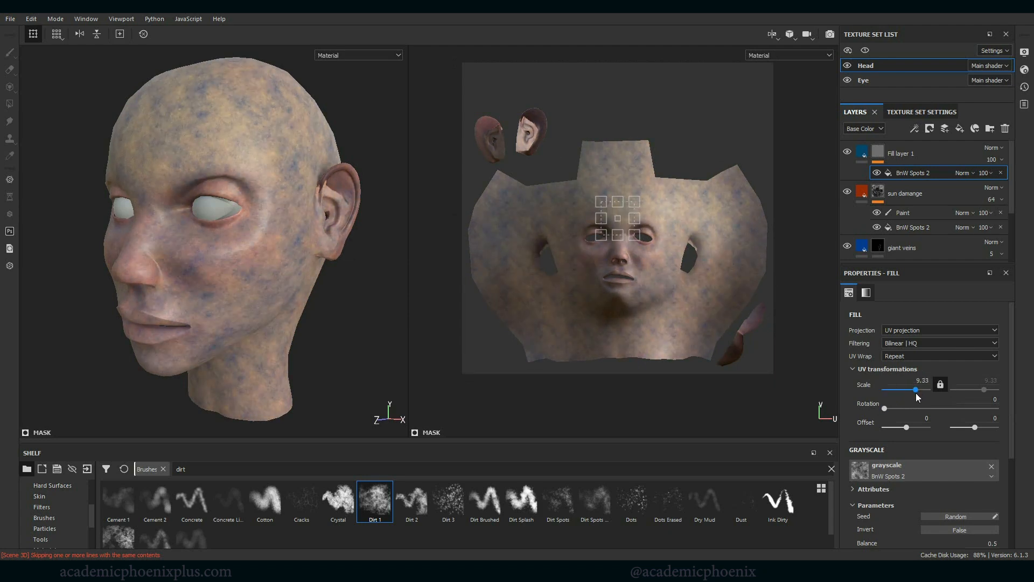
{"action": "left_click", "coordinate": [921, 383]}
{"action": "type", "text": "20"}
{"action": "key", "text": "Return"}
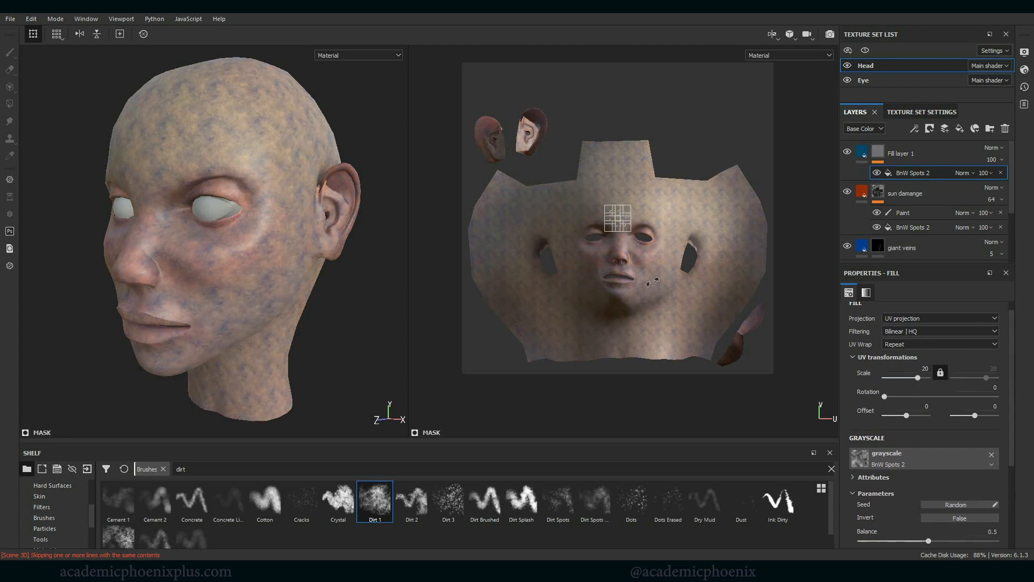
Set the blue layer's BnW Spots 2 balance to 0.25 and the mask fill's opacity to 50.
{"action": "scroll", "coordinate": [919, 423], "scroll_direction": "down", "scroll_amount": 4}
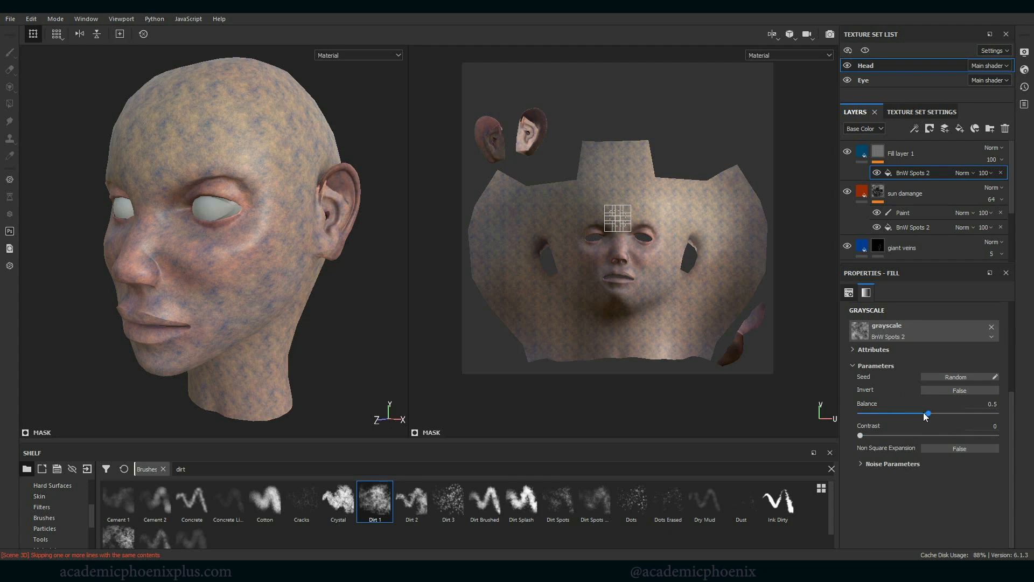
{"action": "left_click_drag", "start_coordinate": [924, 417], "coordinate": [895, 417]}
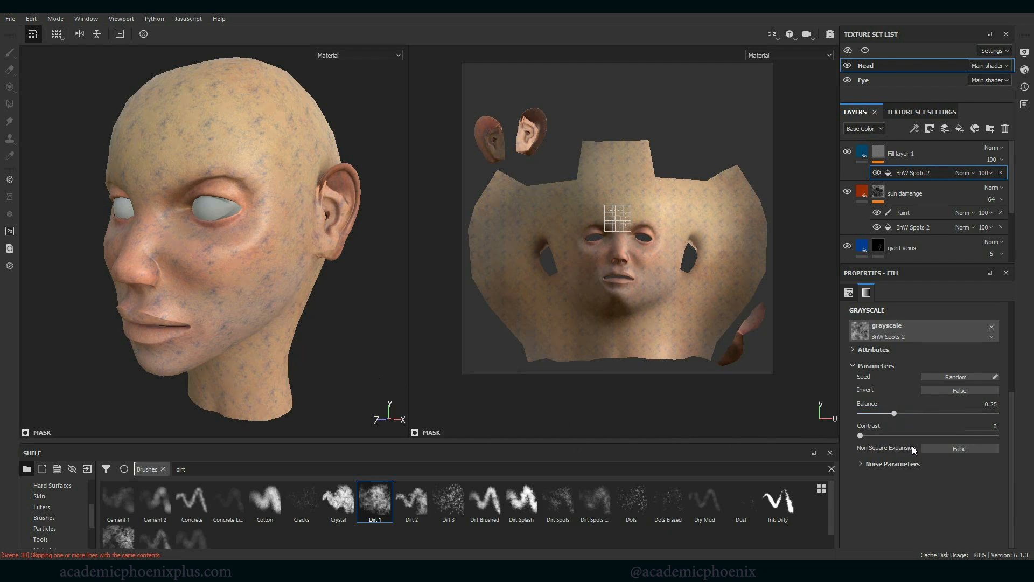
{"action": "left_click", "coordinate": [989, 173]}
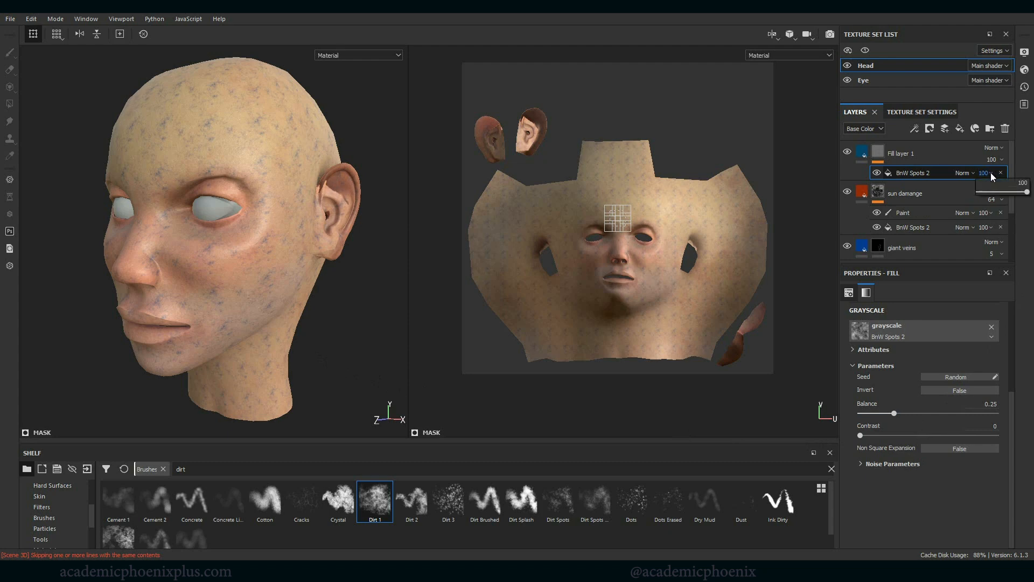
{"action": "left_click_drag", "start_coordinate": [1014, 194], "coordinate": [987, 195]}
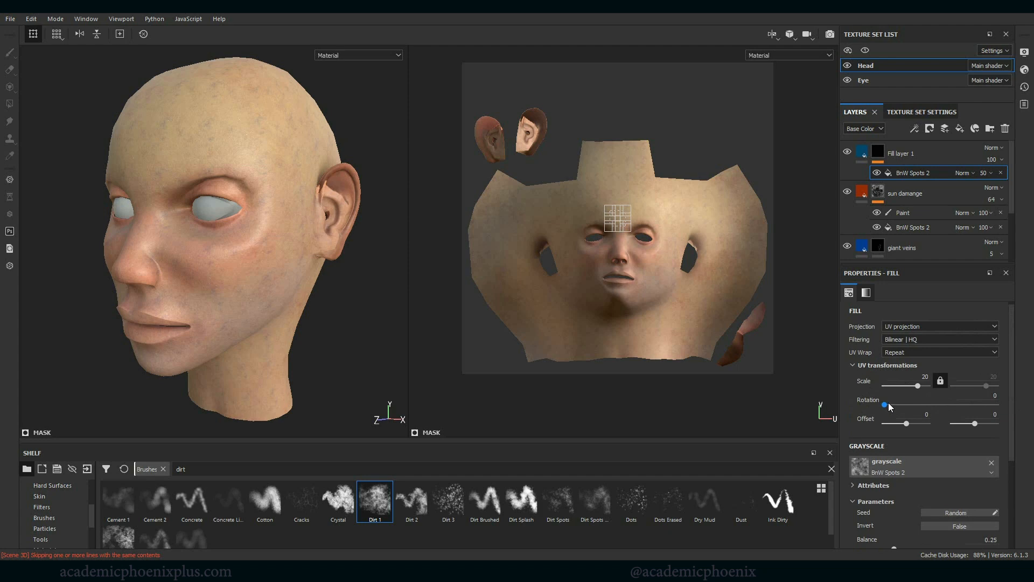
Rotate the blue layer's spots pattern and lower its balance to 0.23.
{"action": "left_click_drag", "start_coordinate": [887, 403], "coordinate": [916, 386]}
{"action": "scroll", "coordinate": [905, 425], "scroll_direction": "down", "scroll_amount": 3}
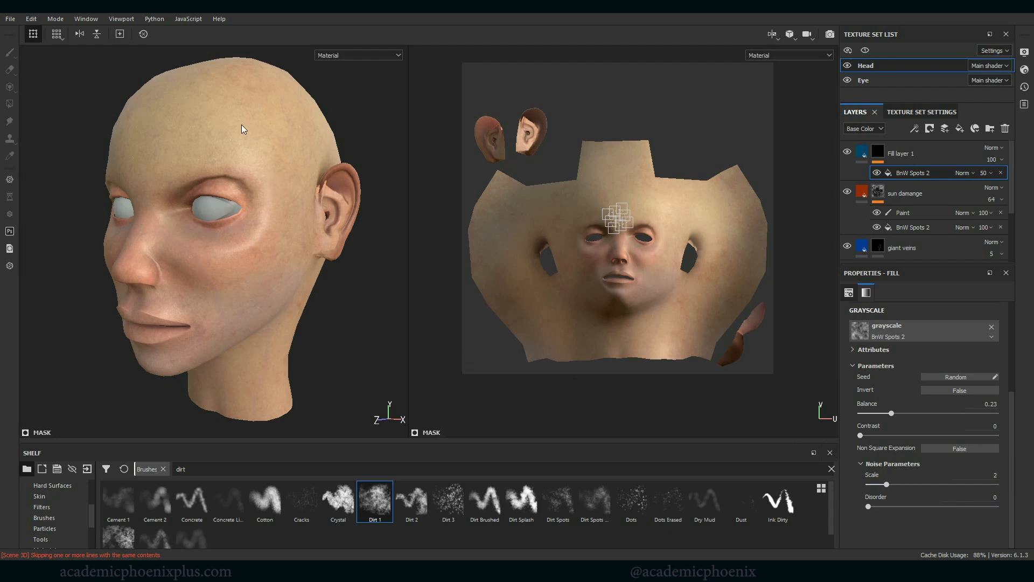
Set the blue fill layer's opacity to 45.
{"action": "left_click", "coordinate": [1003, 157]}
{"action": "left_click", "coordinate": [938, 153]}
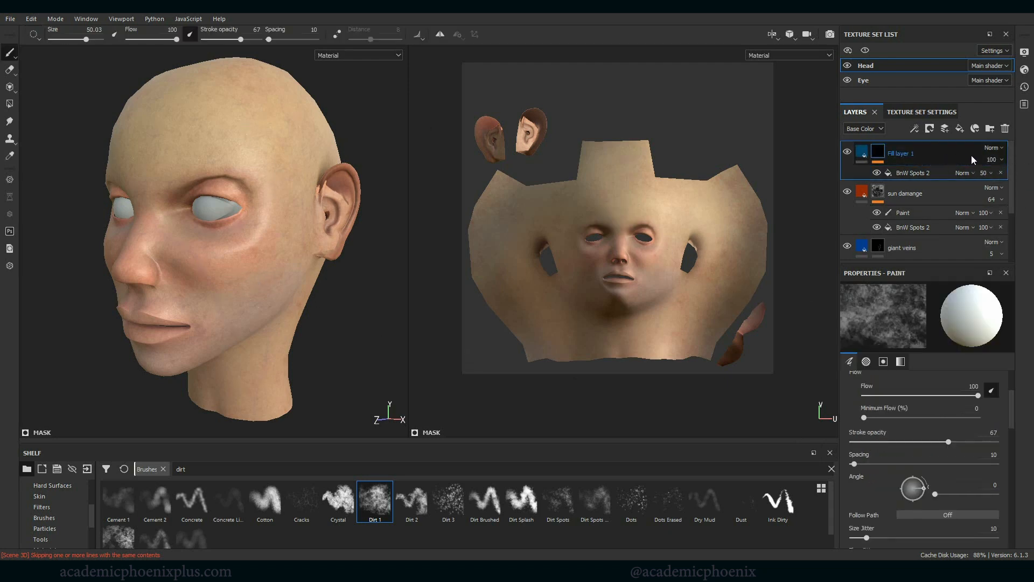
{"action": "left_click", "coordinate": [1002, 160]}
{"action": "left_click_drag", "start_coordinate": [1018, 179], "coordinate": [1004, 181]}
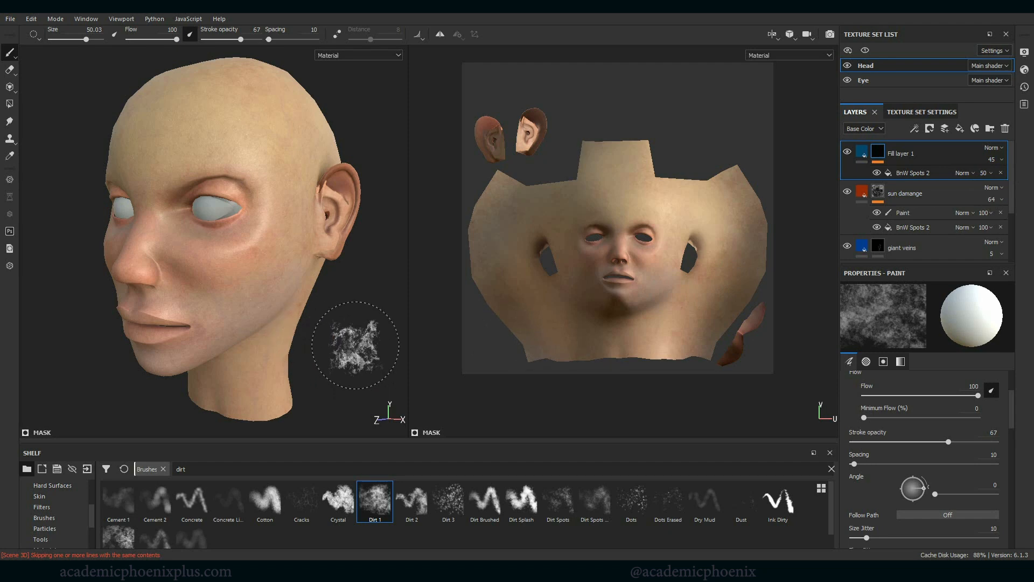
Hide the blue spots, sun damange, giant veins and color zones layers to compare the head with its Skin Face base.
{"action": "mouse_move", "coordinate": [370, 319]}
{"action": "left_mouse_down", "text": "alt"}
{"action": "mouse_move", "coordinate": [388, 307]}
{"action": "mouse_move", "coordinate": [371, 345]}
{"action": "left_mouse_up", "text": "alt"}
{"action": "right_click_drag", "start_coordinate": [373, 346], "coordinate": [267, 288], "text": "alt"}
{"action": "left_click_drag", "start_coordinate": [328, 317], "coordinate": [284, 324], "text": "alt"}
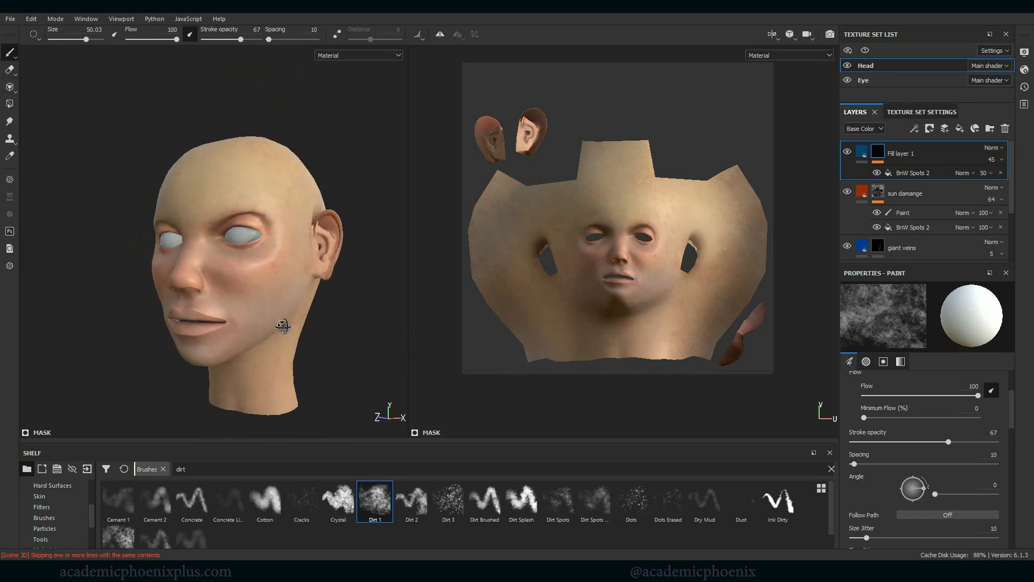
{"action": "right_click_drag", "start_coordinate": [323, 326], "coordinate": [380, 331], "text": "alt"}
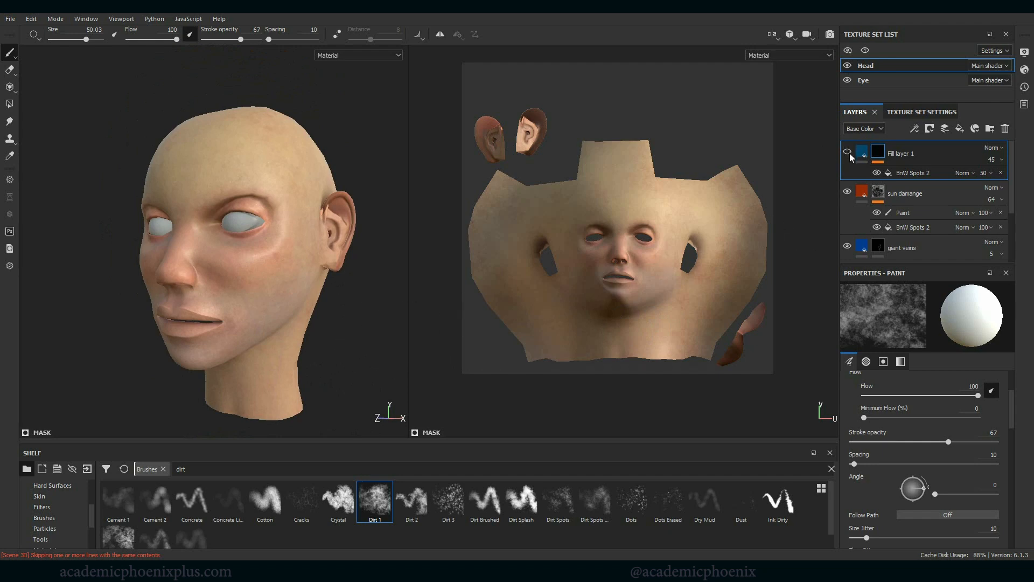
{"action": "left_click", "coordinate": [848, 193]}
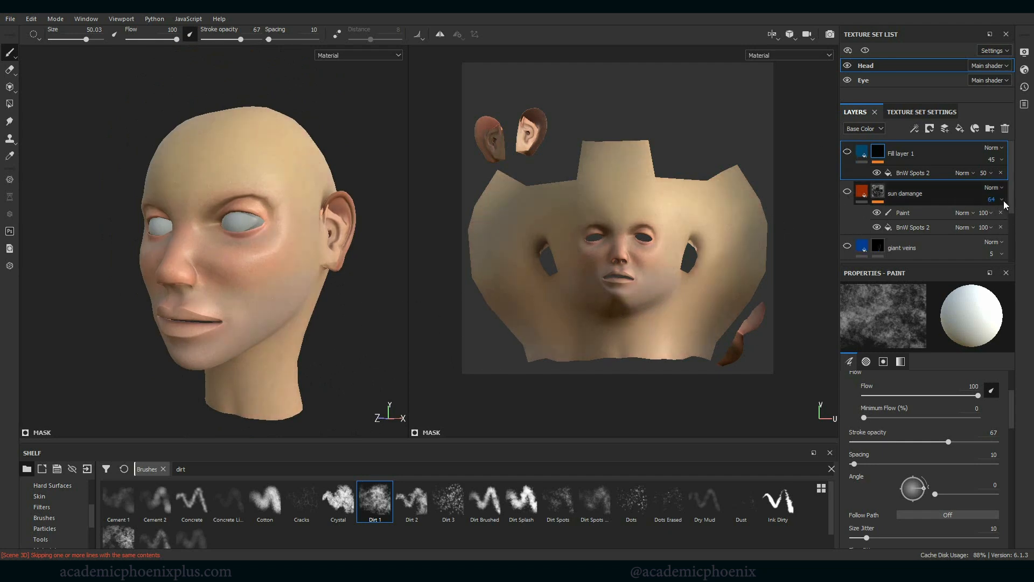
{"action": "scroll", "coordinate": [1006, 210], "scroll_direction": "down", "scroll_amount": 2}
{"action": "scroll", "coordinate": [1015, 226], "scroll_direction": "down", "scroll_amount": 2}
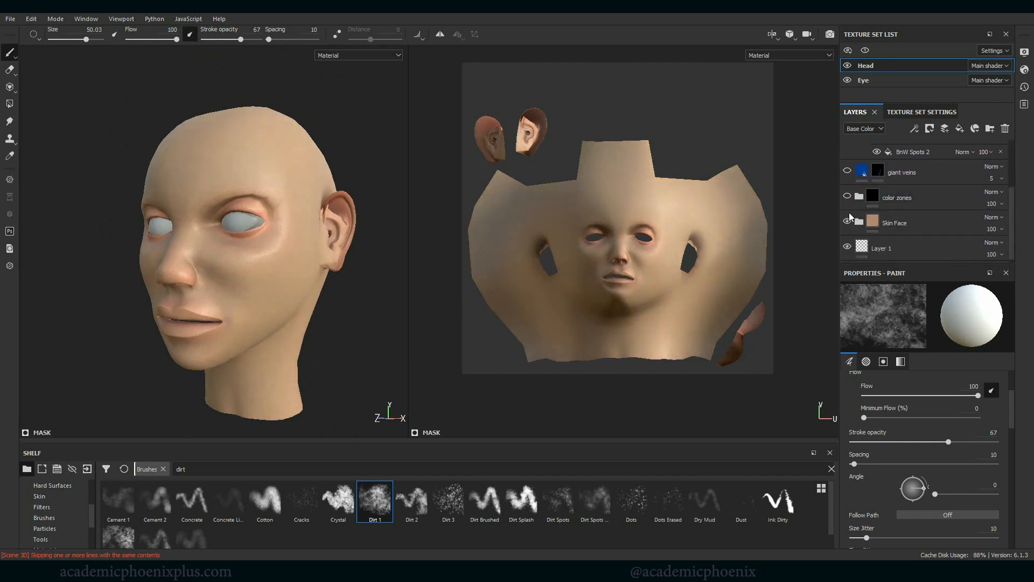
{"action": "mouse_move", "coordinate": [354, 338]}
{"action": "left_mouse_down", "text": "alt"}
{"action": "mouse_move", "coordinate": [378, 328]}
{"action": "mouse_move", "coordinate": [371, 321]}
{"action": "mouse_move", "coordinate": [377, 330]}
{"action": "mouse_move", "coordinate": [352, 339]}
{"action": "left_mouse_up", "text": "alt"}
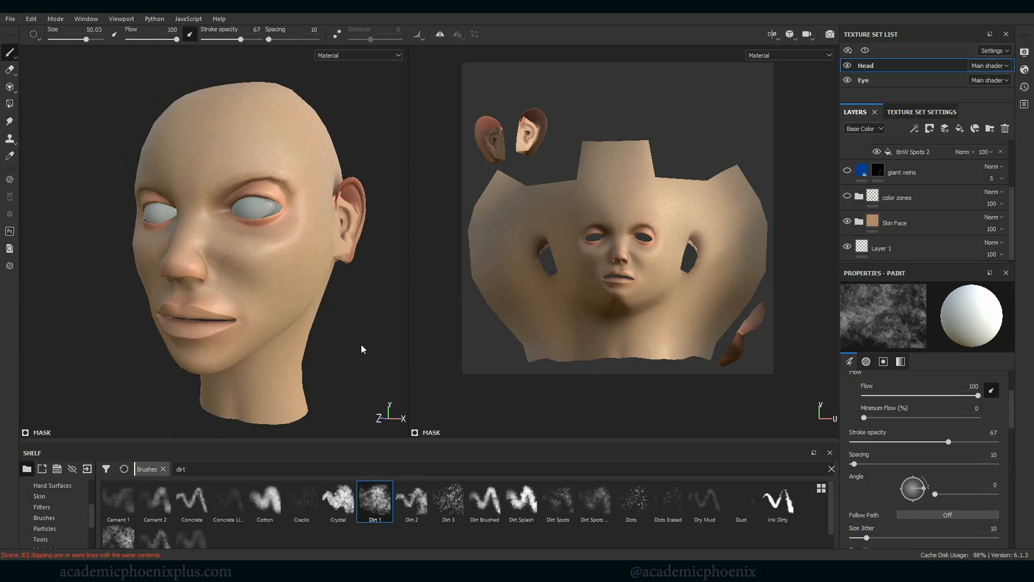
Show the color zones, giant veins, sun damange and blue spots layers again, one after another, over the Skin Face base.
{"action": "left_click_drag", "start_coordinate": [361, 346], "coordinate": [351, 344], "text": "alt"}
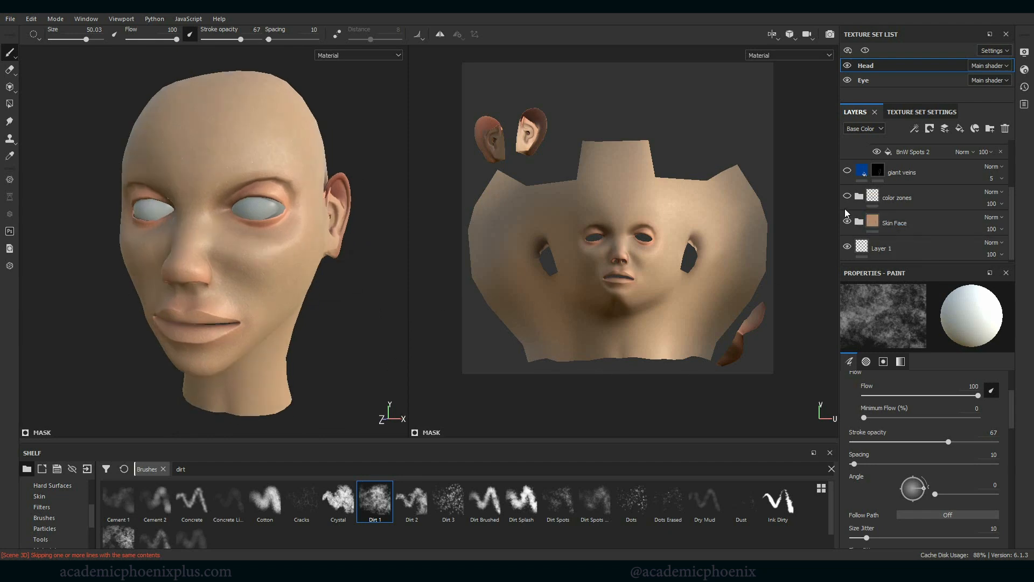
{"action": "left_click", "coordinate": [848, 197]}
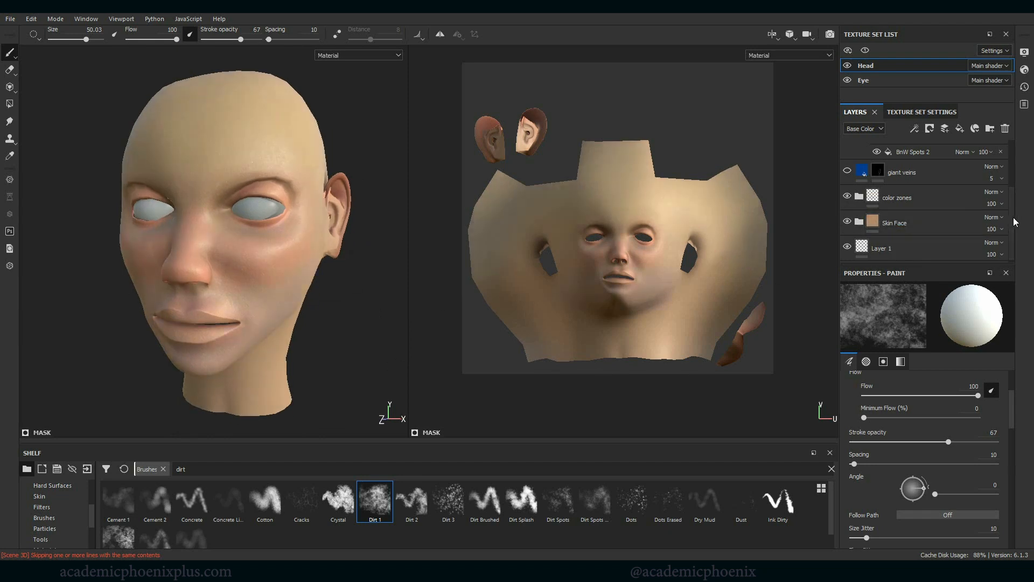
{"action": "scroll", "coordinate": [1015, 192], "scroll_direction": "up", "scroll_amount": 2}
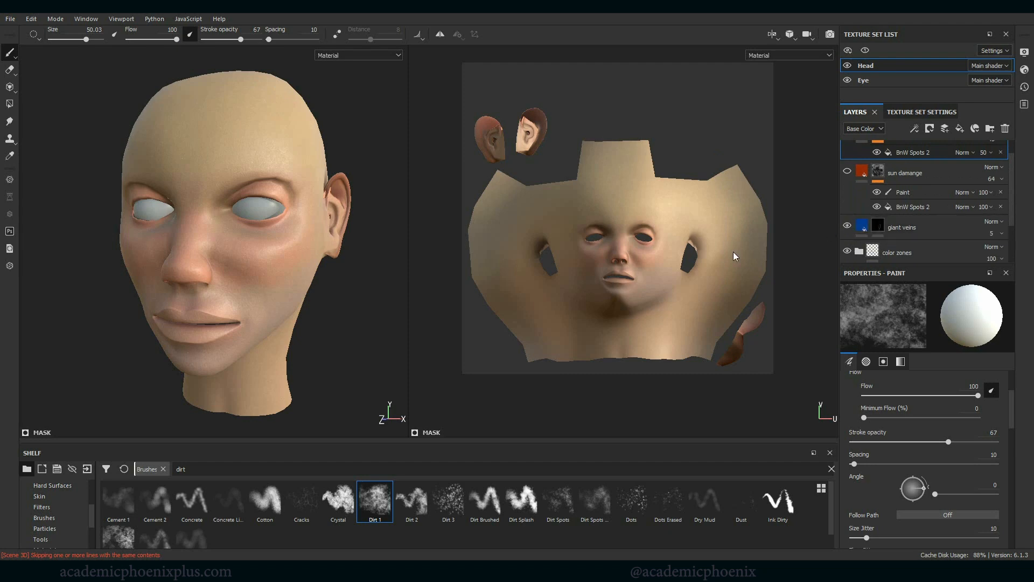
{"action": "left_click_drag", "start_coordinate": [353, 325], "coordinate": [329, 310], "text": "alt"}
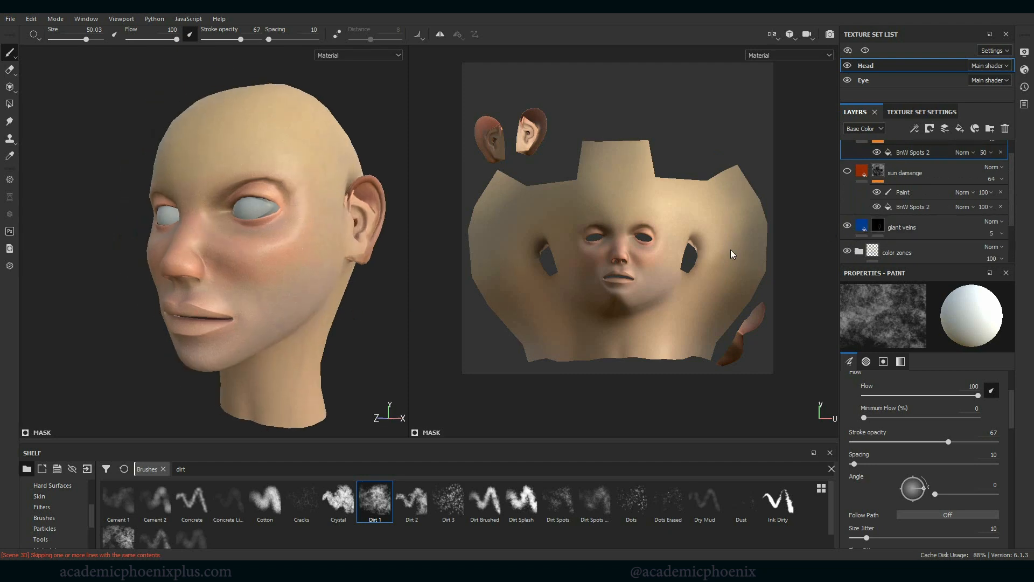
{"action": "left_click", "coordinate": [849, 172]}
{"action": "scroll", "coordinate": [854, 175], "scroll_direction": "up", "scroll_amount": 1}
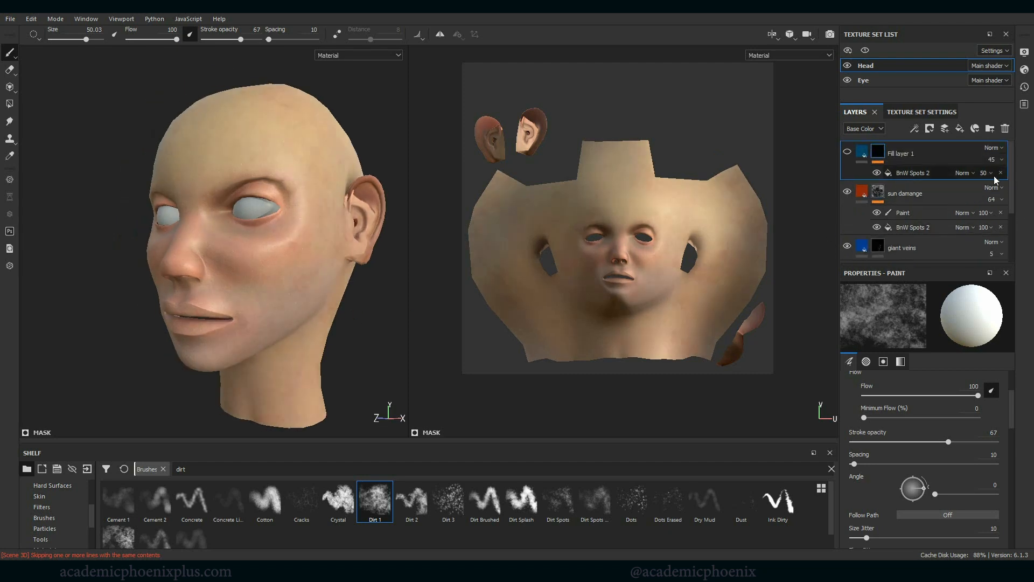
{"action": "left_click", "coordinate": [848, 152]}
{"action": "left_click", "coordinate": [848, 152]}
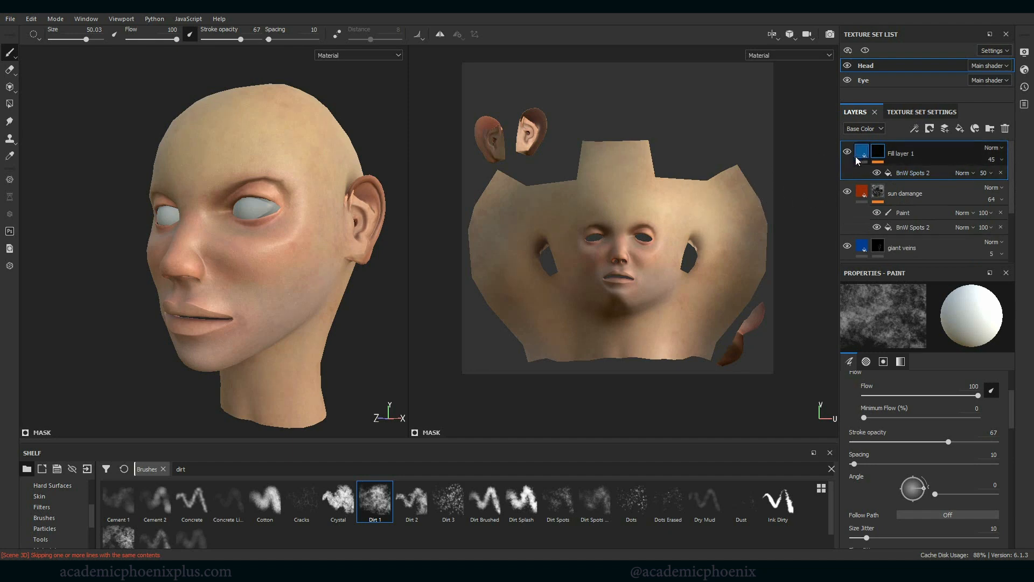
{"action": "left_click_drag", "start_coordinate": [367, 299], "coordinate": [385, 331], "text": "alt"}
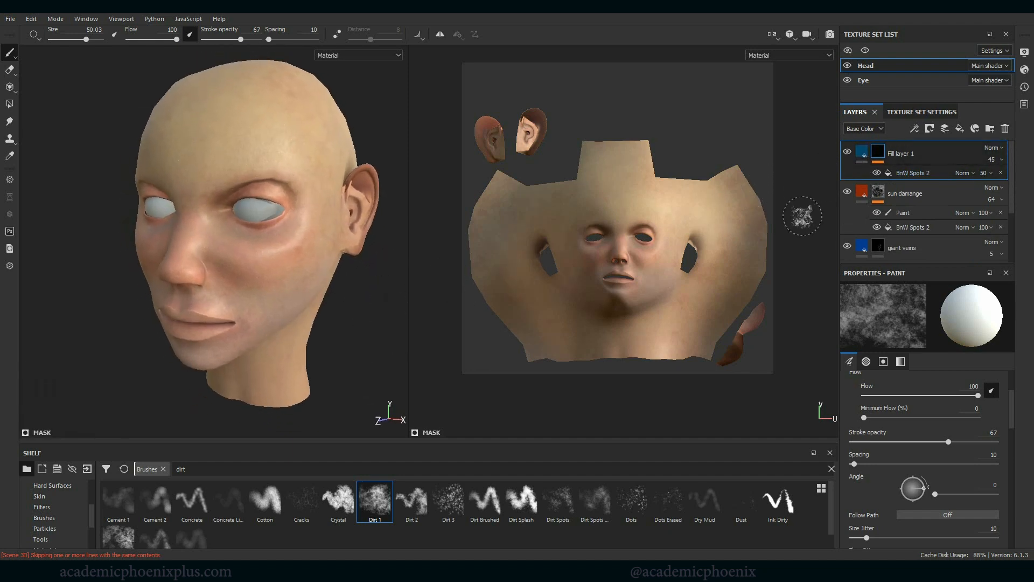
Set the opacity of the blue spots layer, Fill layer 1, to 51 and check the head from several angles.
{"action": "left_click", "coordinate": [860, 153]}
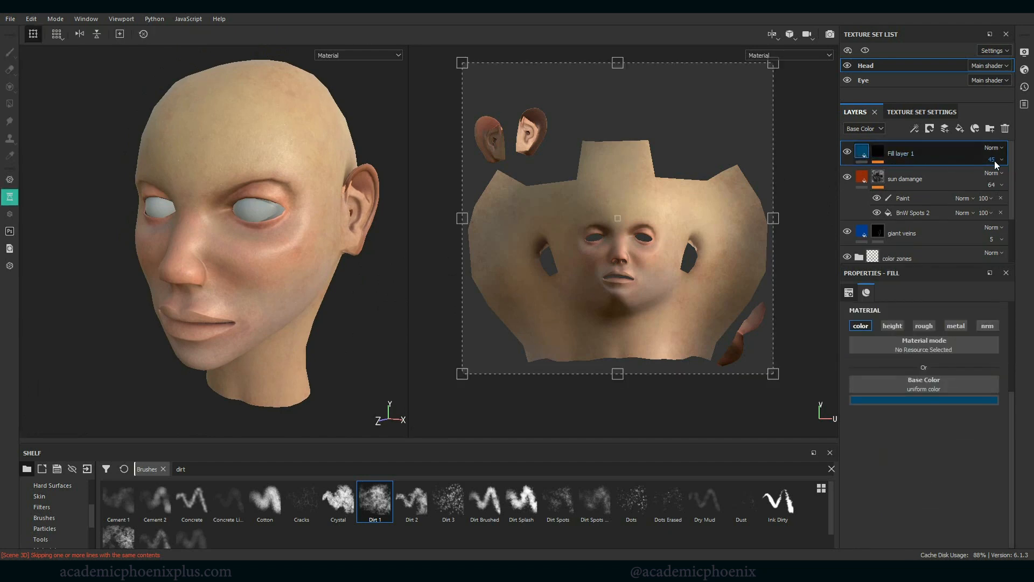
{"action": "left_click_drag", "start_coordinate": [1004, 178], "coordinate": [1007, 178]}
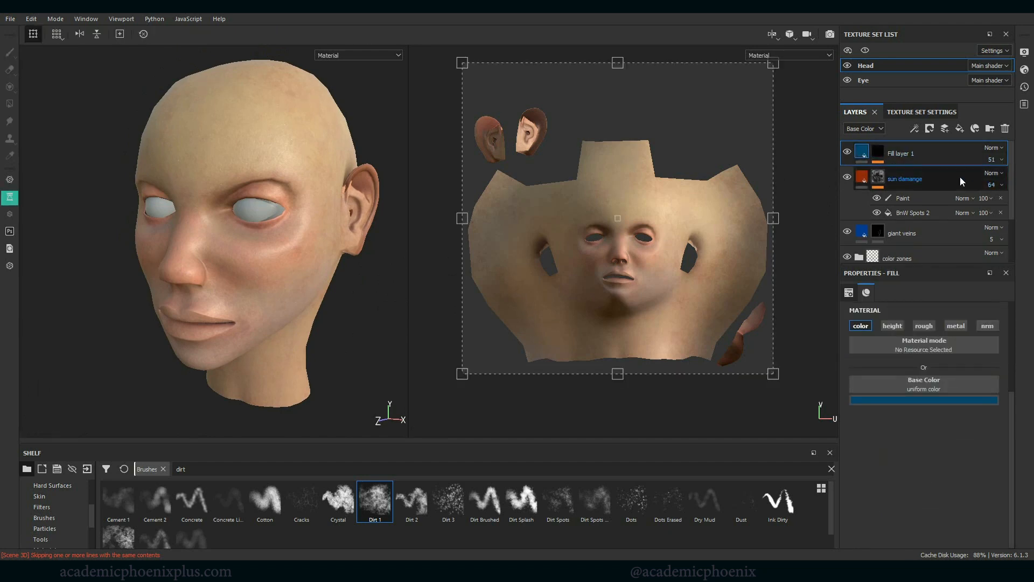
{"action": "left_click", "coordinate": [881, 156]}
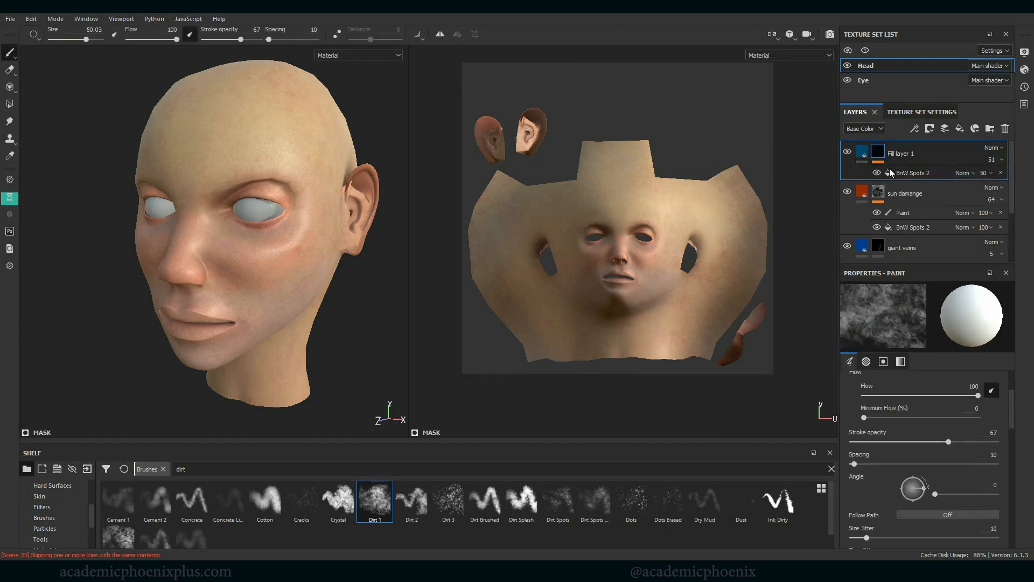
{"action": "mouse_move", "coordinate": [323, 331]}
{"action": "left_mouse_down", "text": "alt"}
{"action": "mouse_move", "coordinate": [204, 347]}
{"action": "mouse_move", "coordinate": [300, 318]}
{"action": "mouse_move", "coordinate": [229, 366]}
{"action": "left_mouse_up", "text": "alt"}
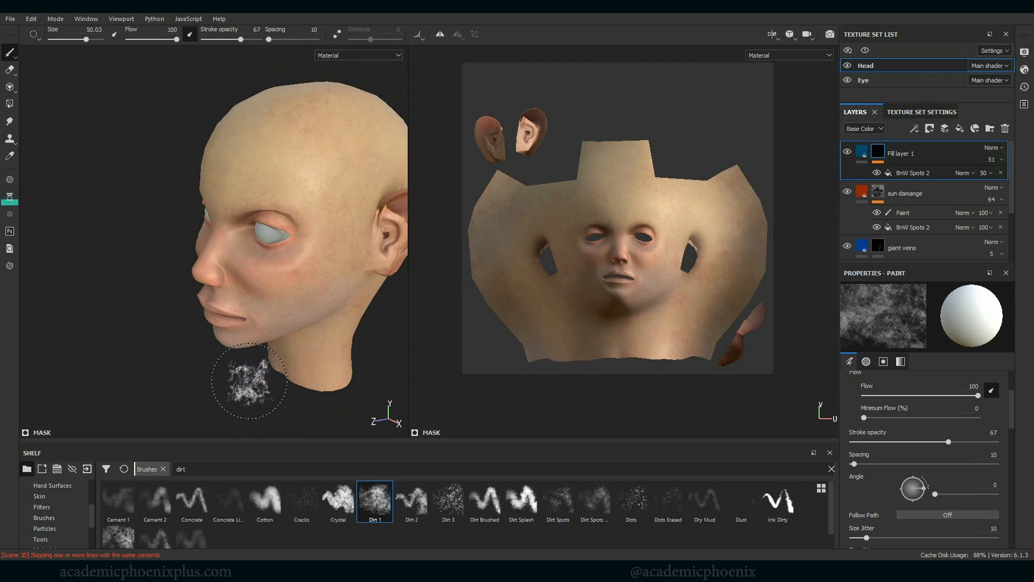
{"action": "left_click_drag", "start_coordinate": [305, 401], "coordinate": [331, 343], "text": "alt"}
{"action": "right_click_drag", "start_coordinate": [331, 343], "coordinate": [352, 354], "text": "alt"}
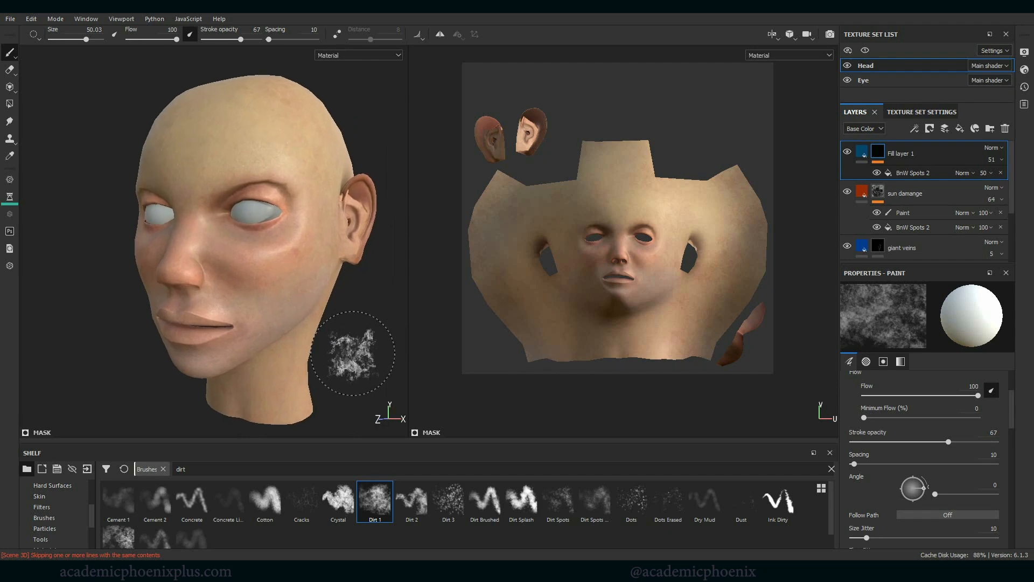
Adjust the opacity of the sun damange layer, trying 49 and settling on 74.
{"action": "left_click_drag", "start_coordinate": [352, 354], "coordinate": [377, 350], "text": "alt"}
{"action": "left_click", "coordinate": [914, 199]}
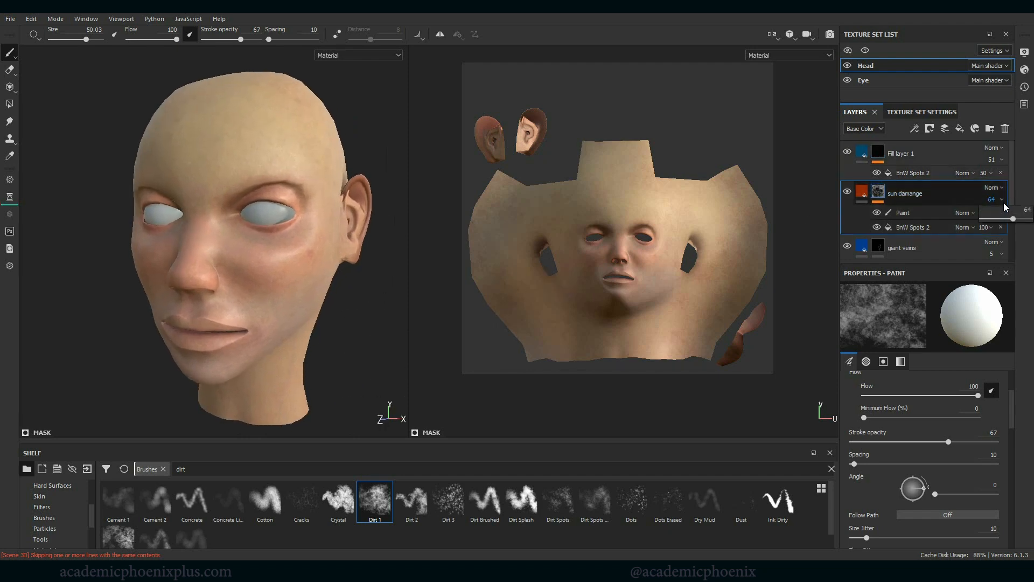
{"action": "left_click", "coordinate": [1003, 200]}
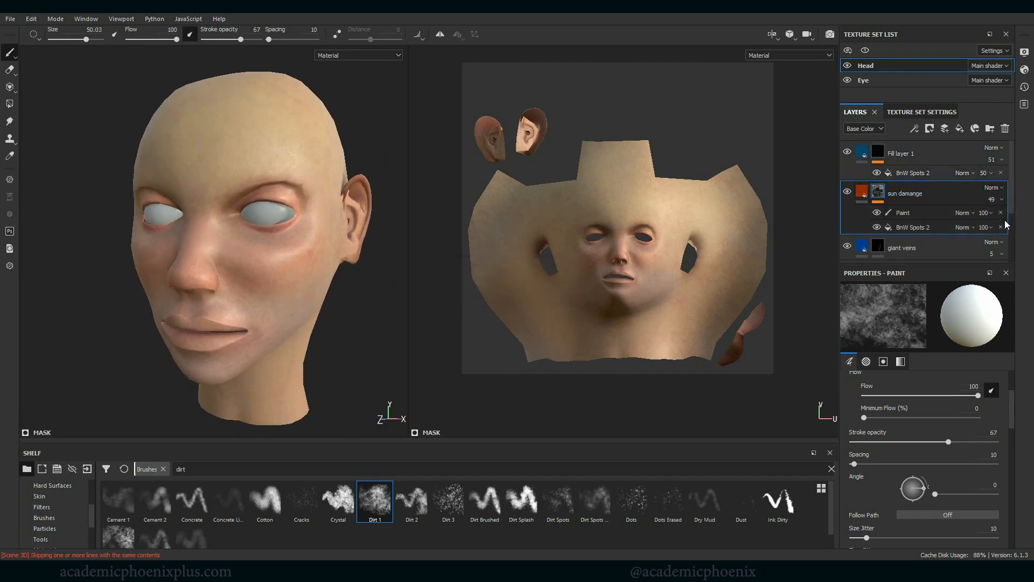
{"action": "left_click", "coordinate": [1004, 198]}
{"action": "left_click", "coordinate": [1002, 219]}
{"action": "left_click_drag", "start_coordinate": [1003, 221], "coordinate": [1019, 221]}
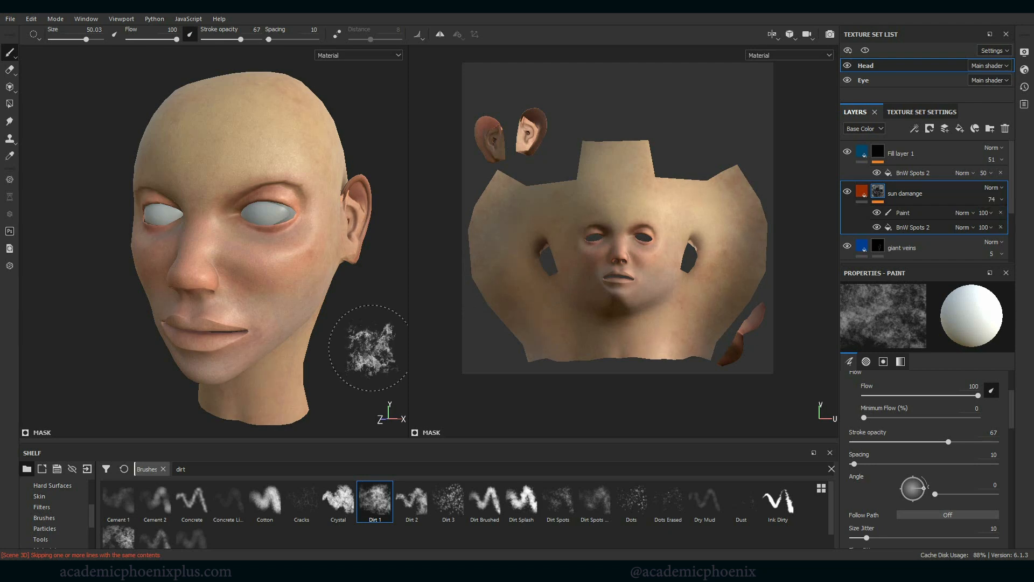